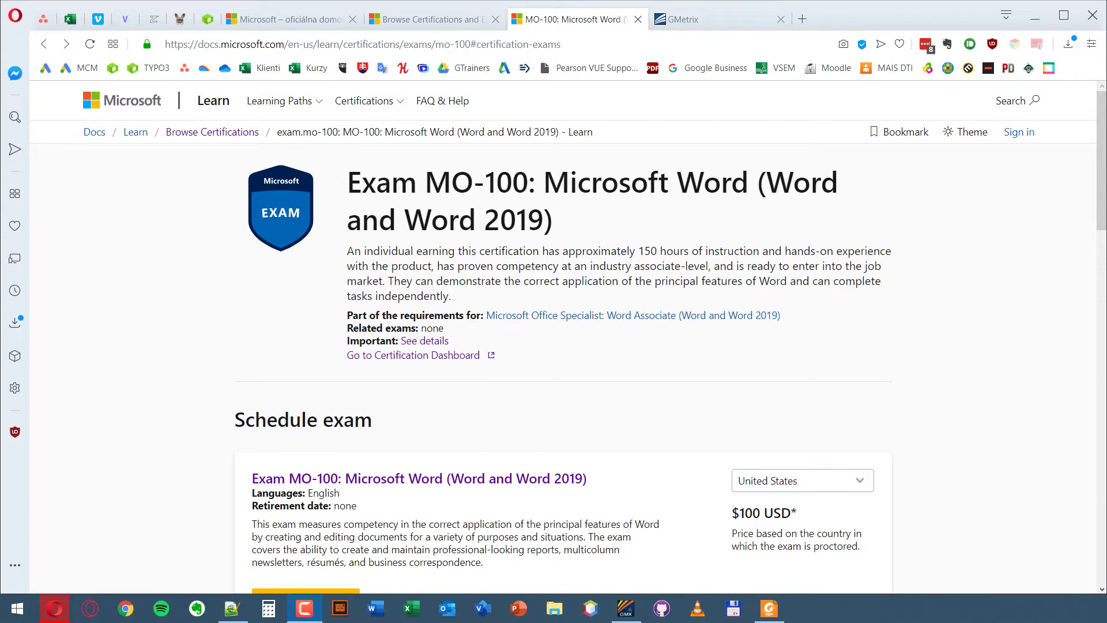
Switch to the Microsoft home page tab and open the 'Všetko Microsoft' overview menu
left_click(294, 15)
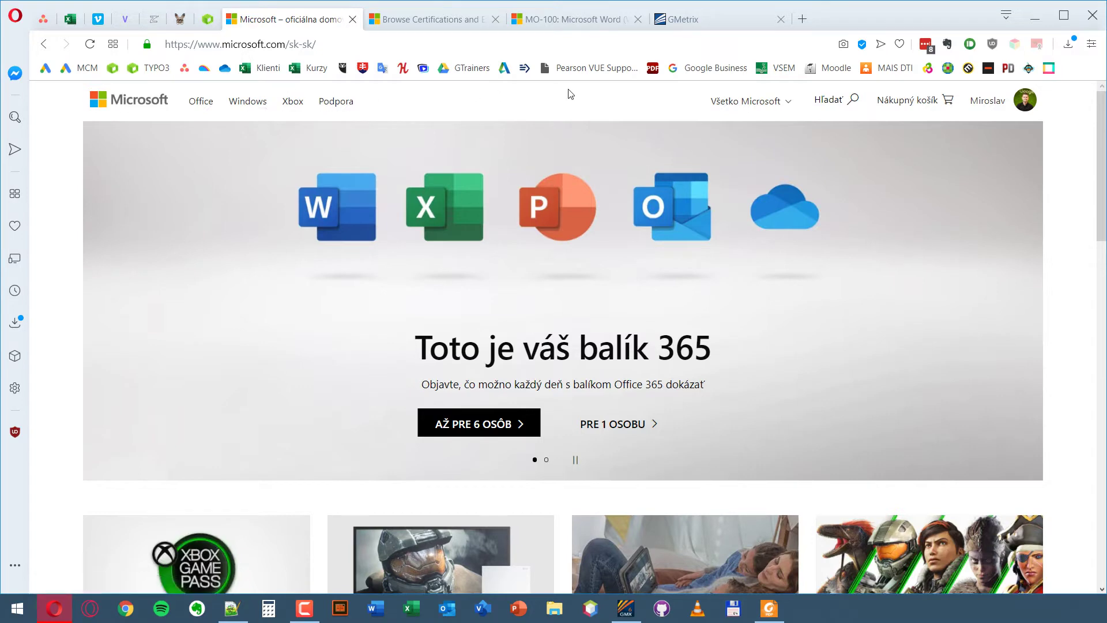
left_click(790, 109)
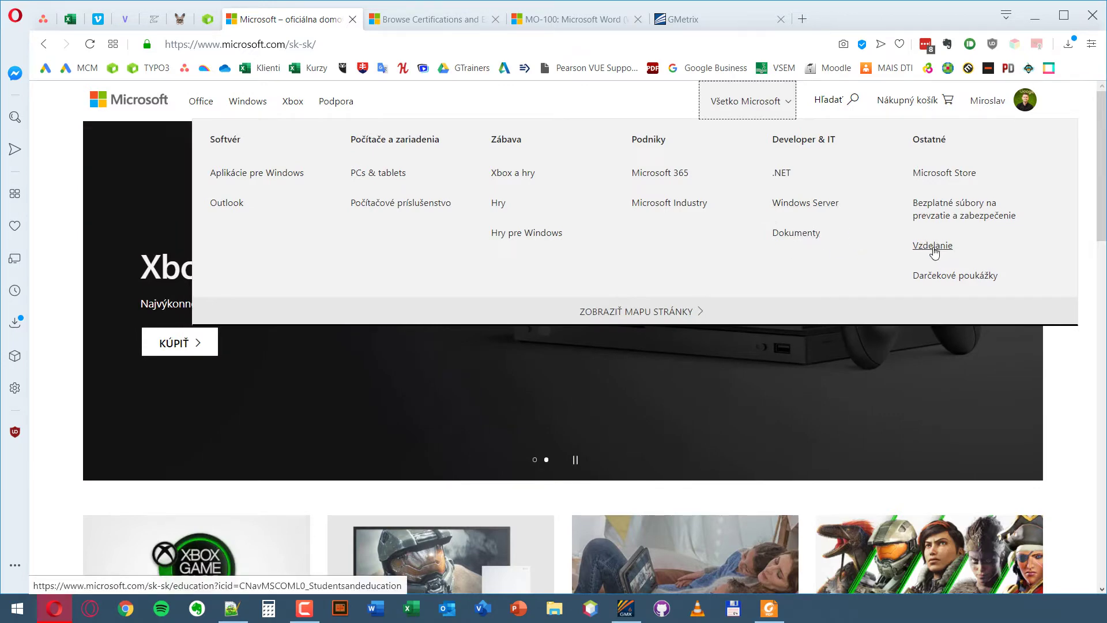
Go from Dokumenty to the 'Začať s výukou' Learn page and scroll through its sections
left_click(806, 236)
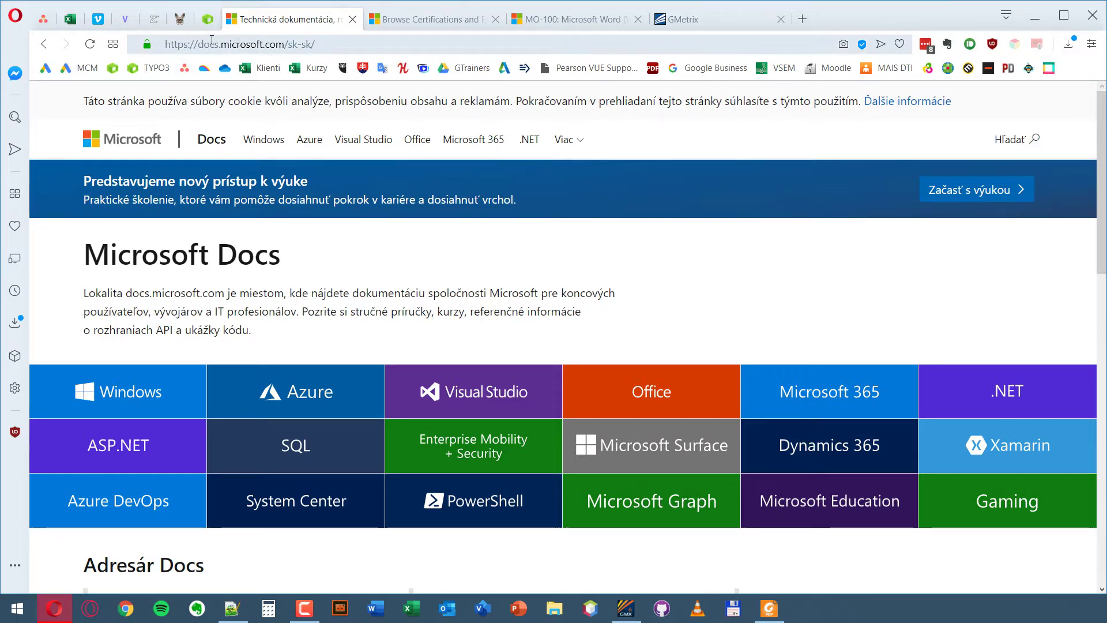
left_click(958, 193)
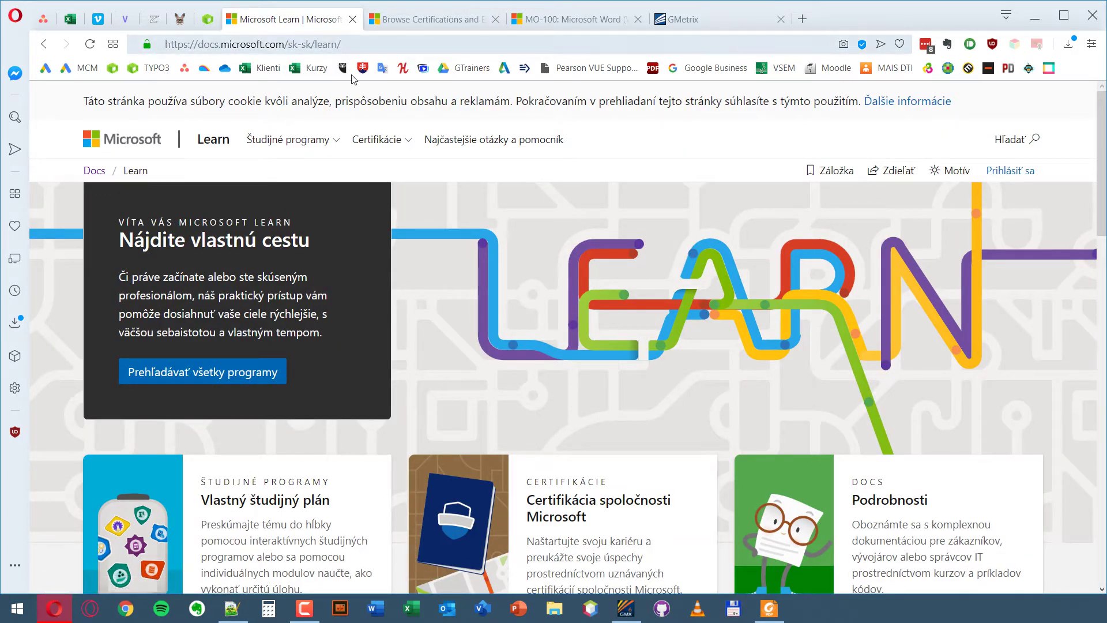
scroll(462, 212, "down", 3)
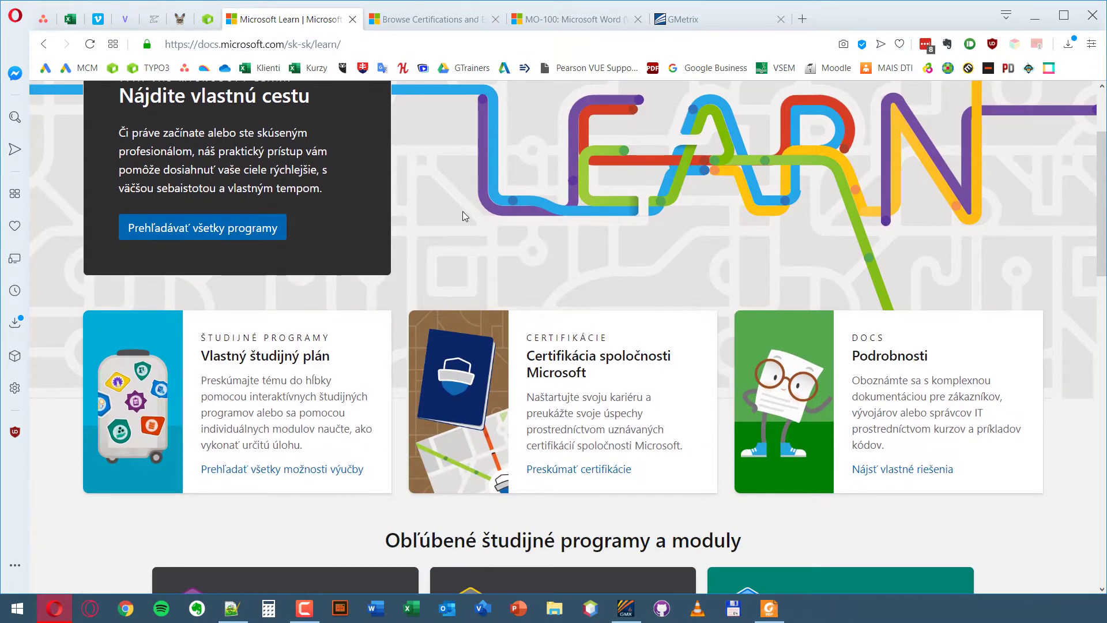
scroll(462, 212, "down", 2)
scroll(462, 212, "down", 1)
scroll(462, 212, "down", 3)
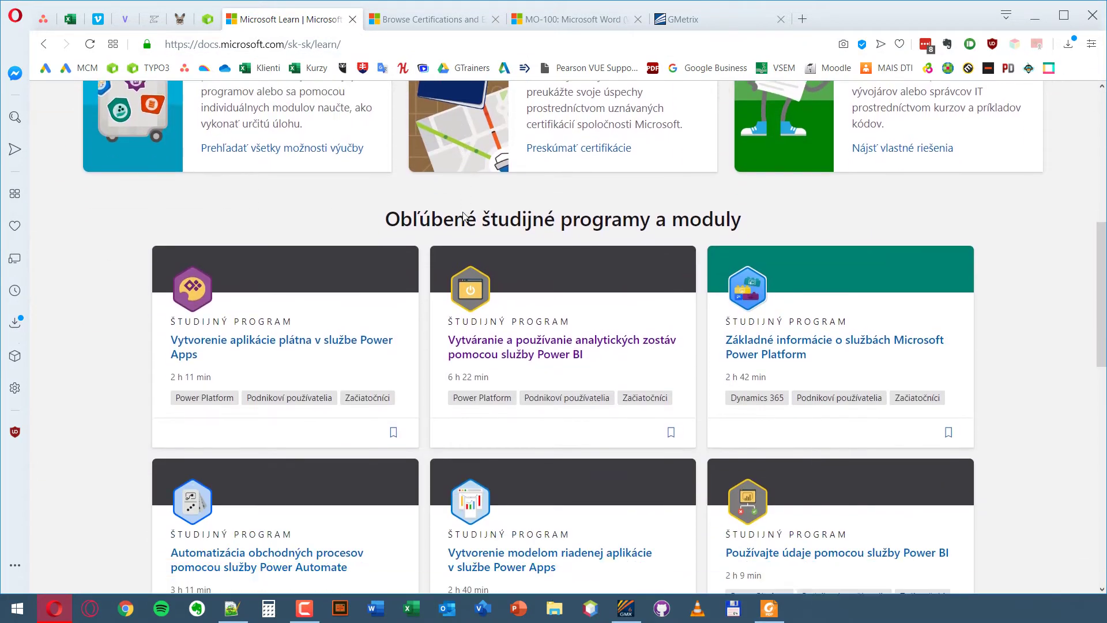
scroll(462, 212, "down", 4)
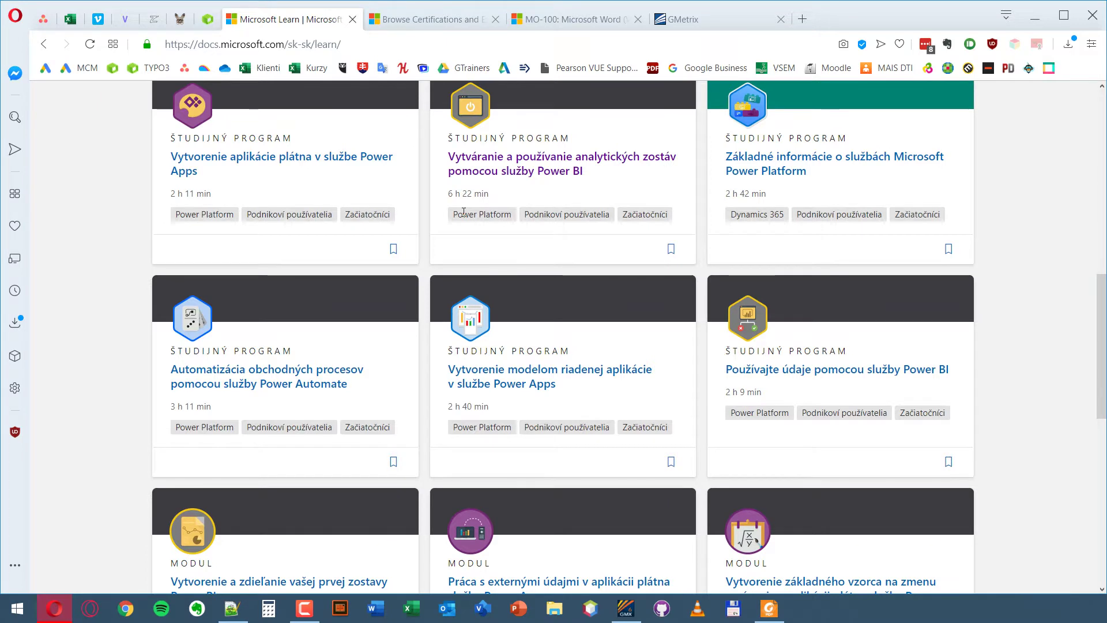
scroll(463, 212, "down", 3)
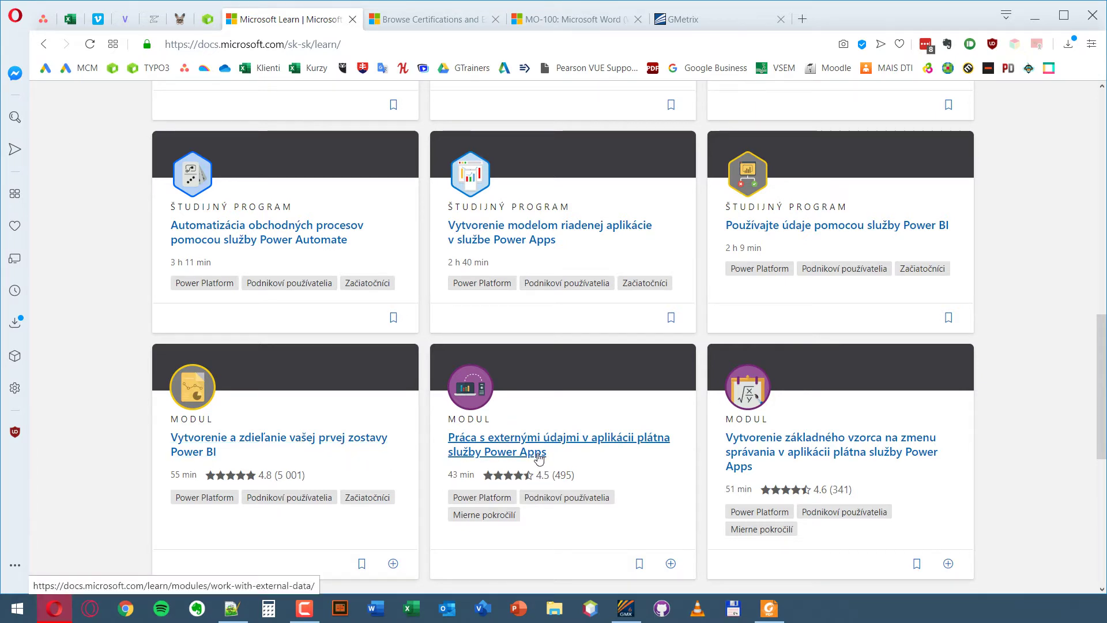
scroll(557, 310, "down", 5)
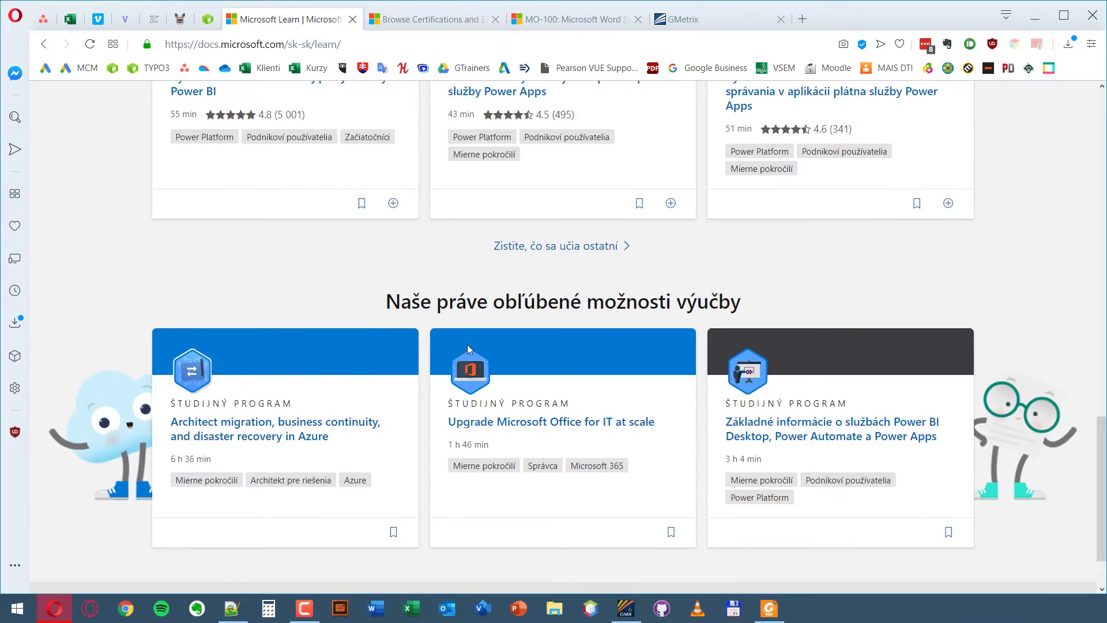
scroll(462, 343, "up", 1)
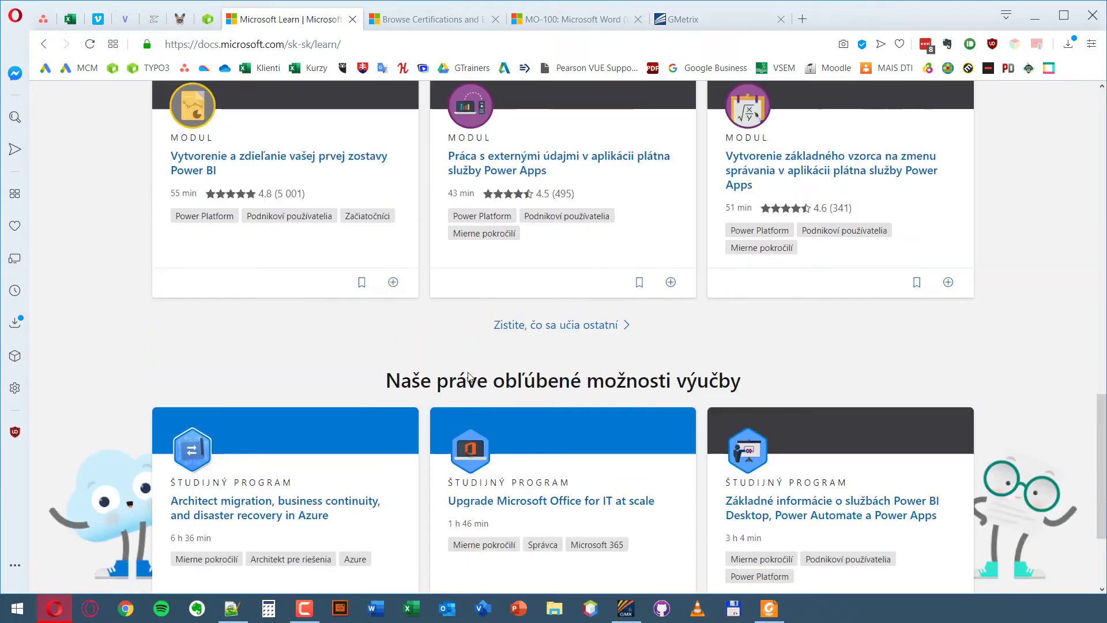
scroll(464, 358, "up", 5)
scroll(467, 372, "up", 6)
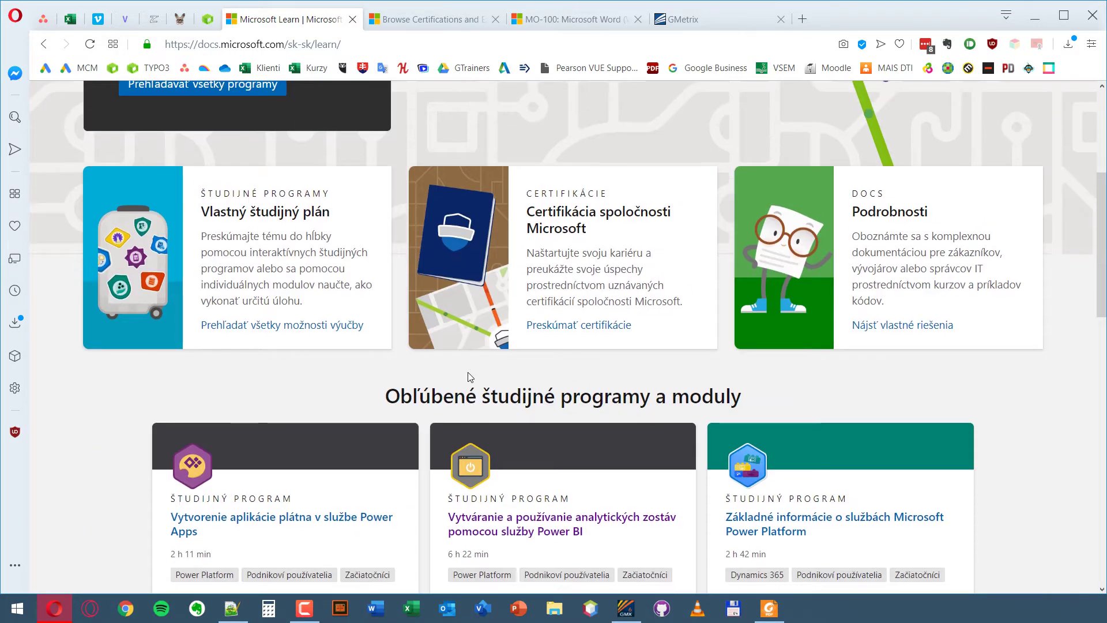
scroll(469, 376, "up", 2)
scroll(469, 376, "up", 2)
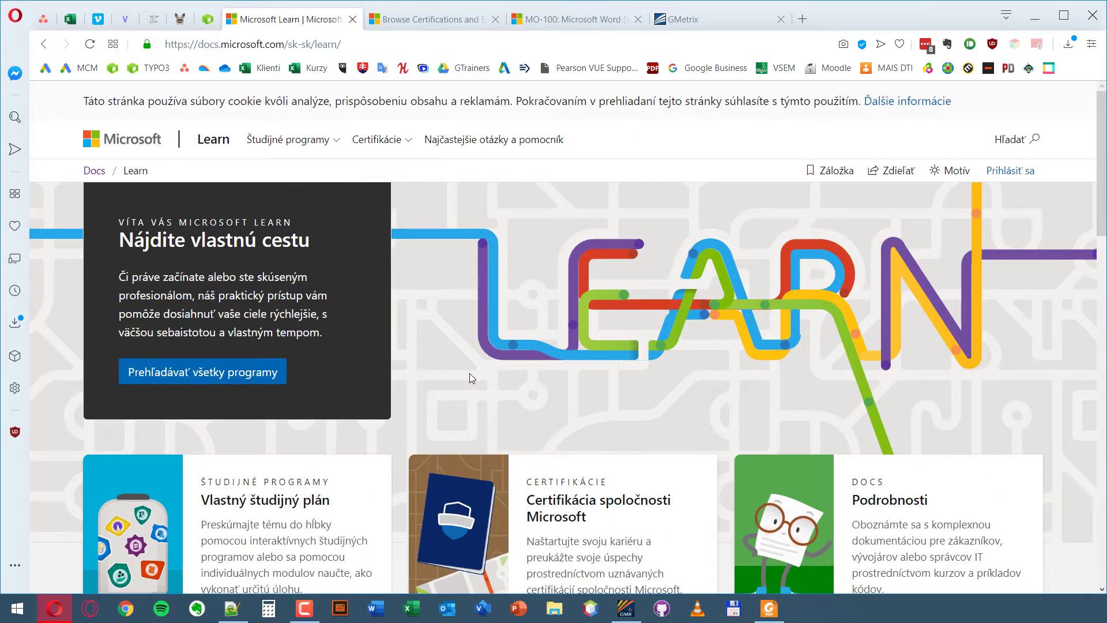
Open Certifikácie > Prehľadávať certifikácie, then show the English tab filtered to Intermediate and MOS
left_click(411, 143)
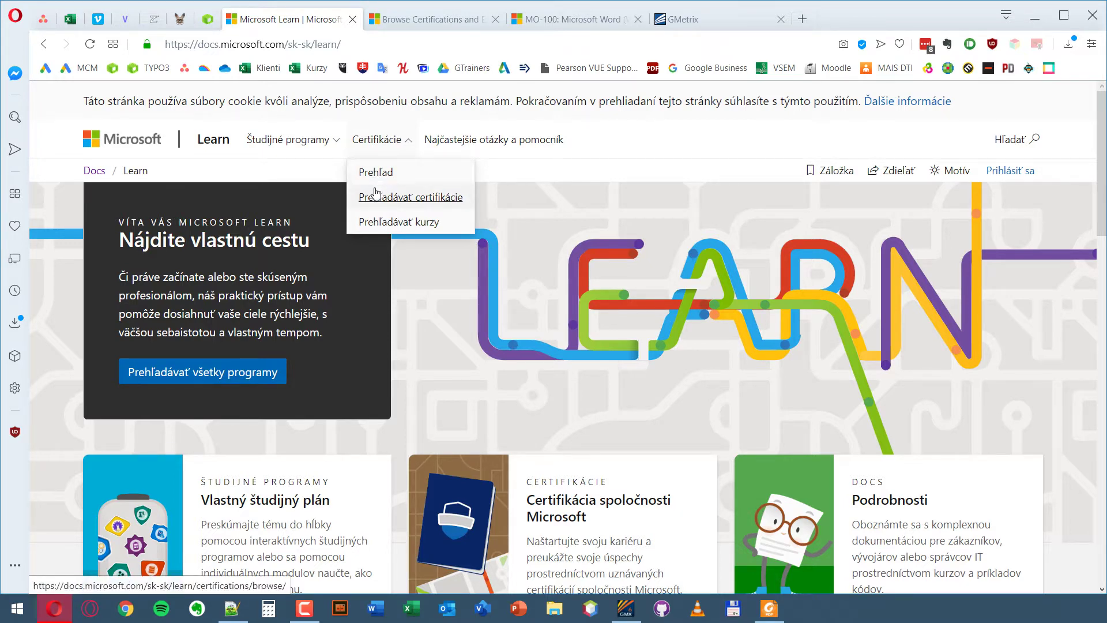
left_click(408, 201)
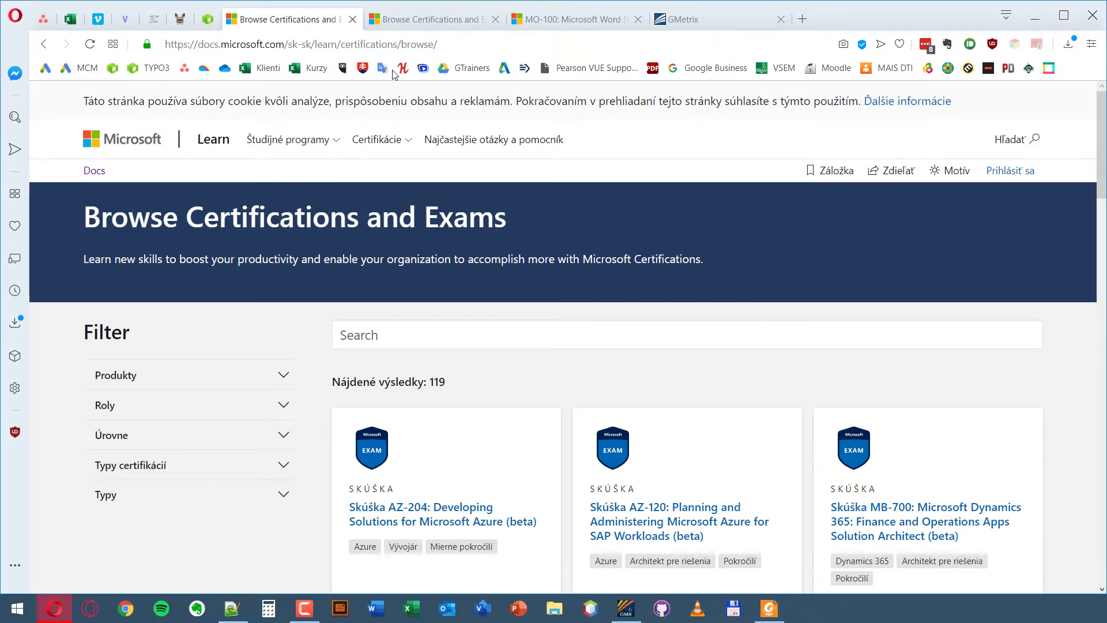
left_click(422, 21)
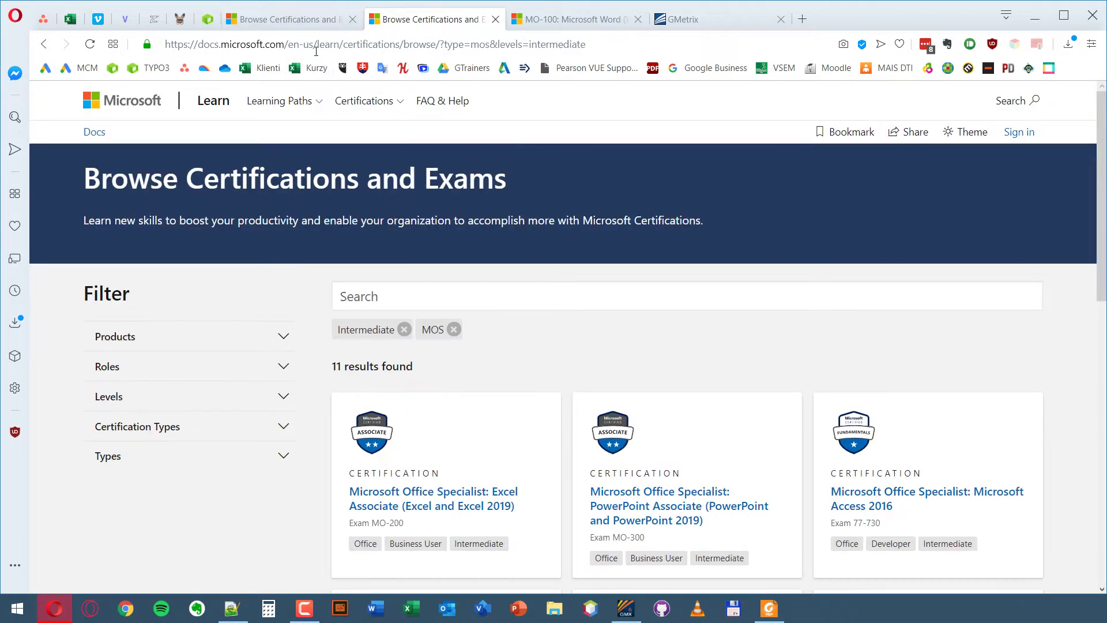
Replace en-us with sk-sk in the address to load the Slovak certifications page
left_click_drag(310, 44, 288, 43)
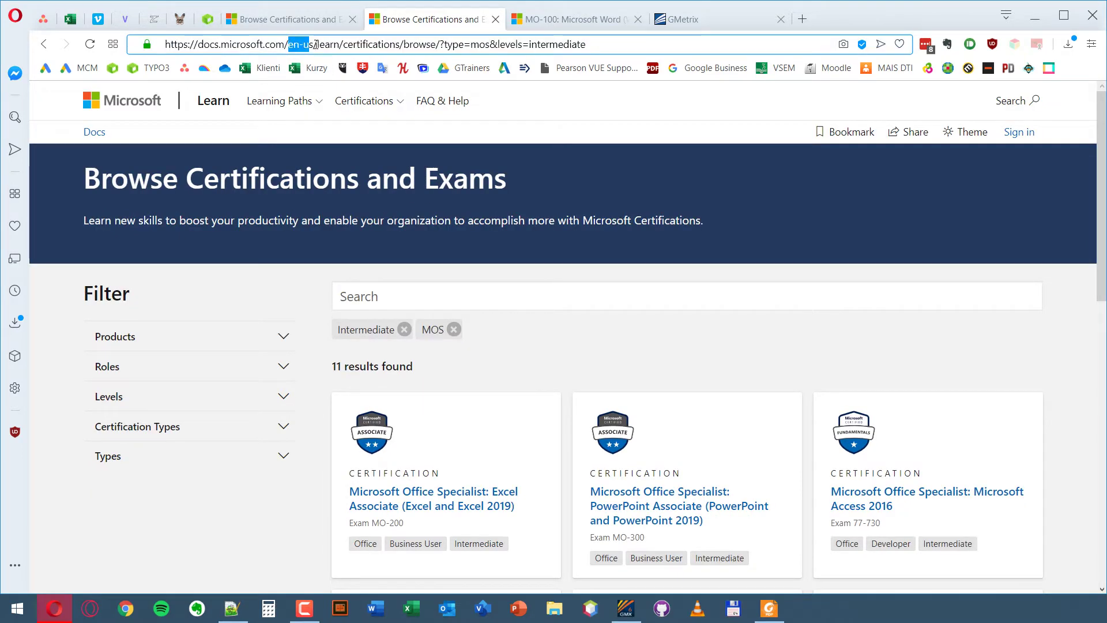
type("sk-sk")
key("Return")
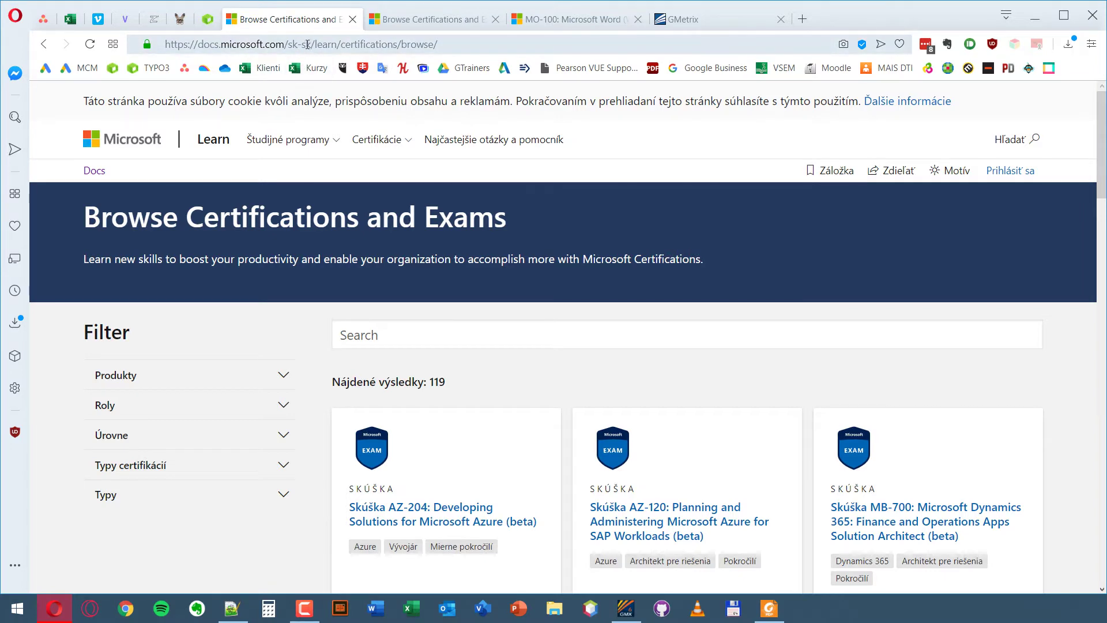
Compare the English filtered tab with the Slovak tab, ending on the unfiltered 119-result list
left_click_drag(288, 43, 311, 44)
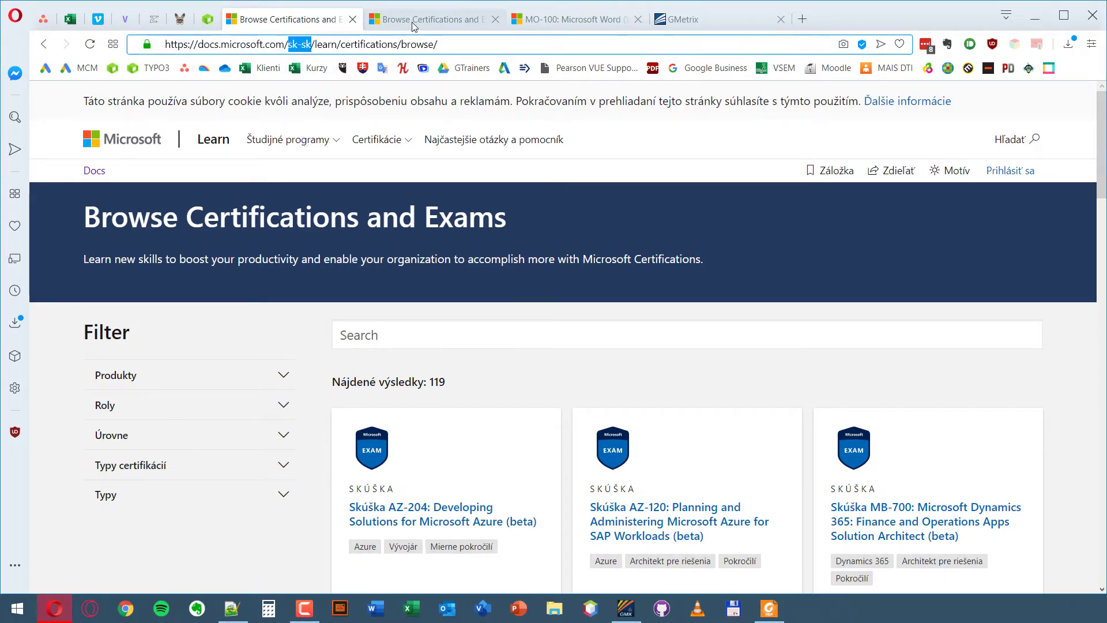
mouse_move(428, 19)
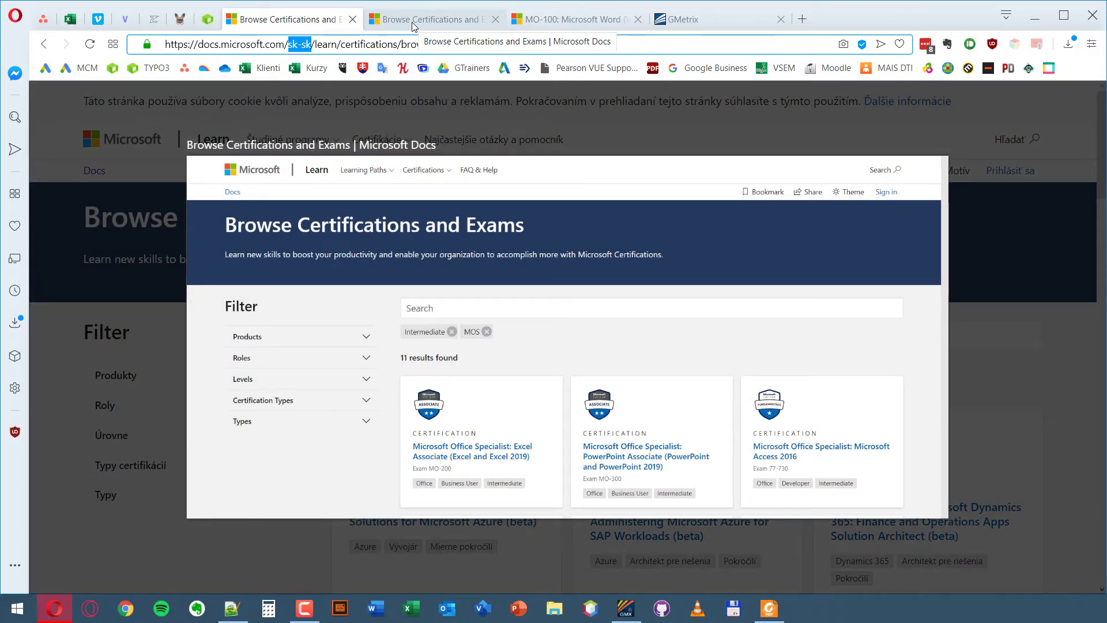
left_click(413, 26)
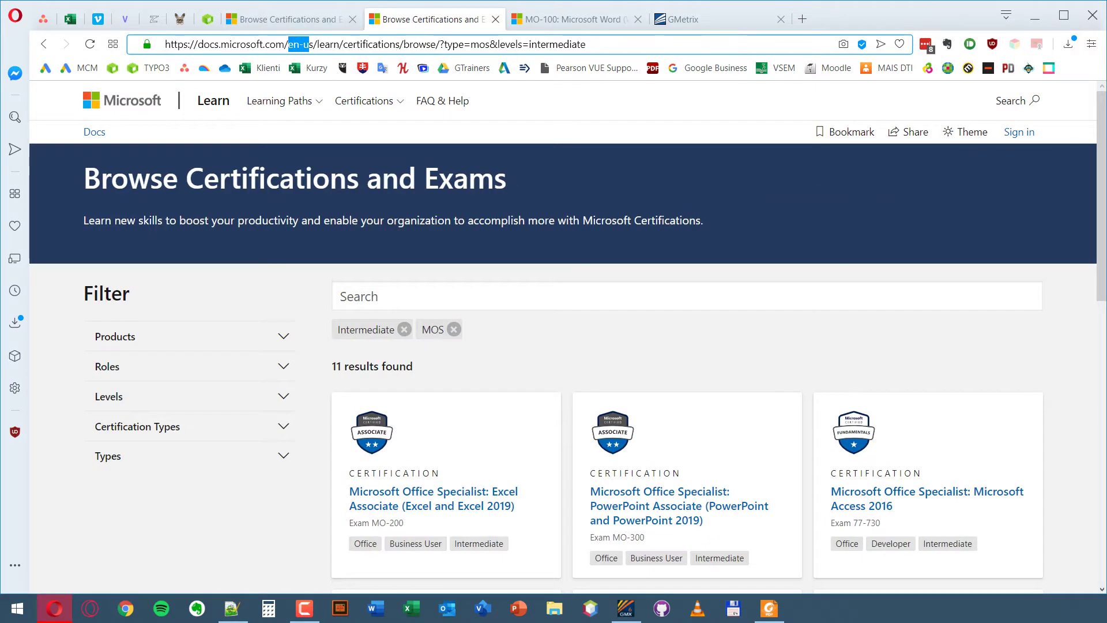
left_click(311, 21)
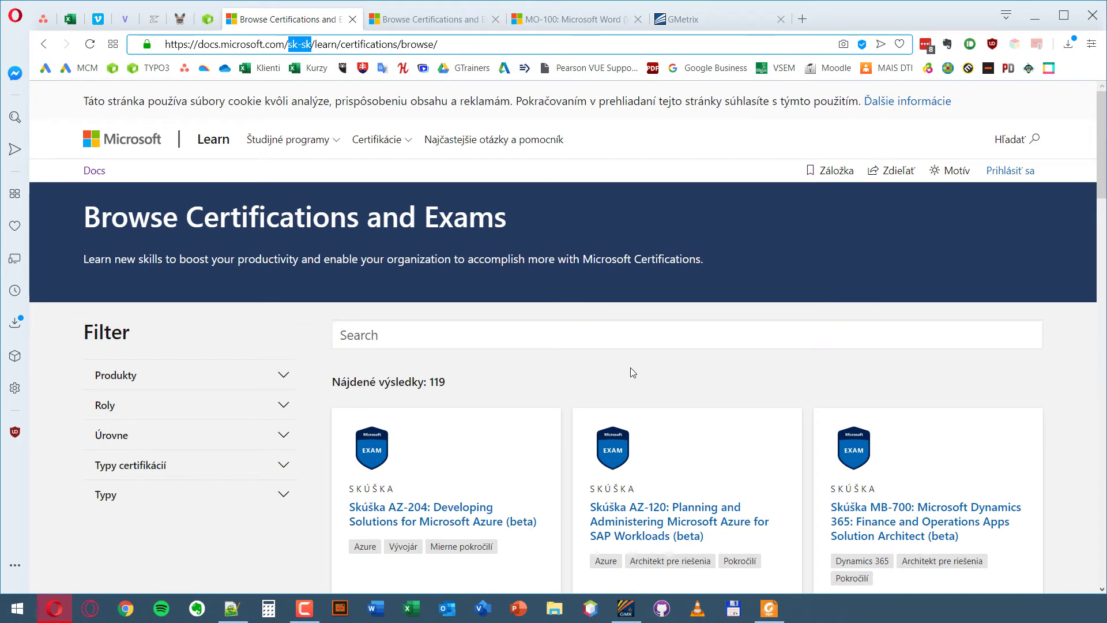
left_click(617, 315)
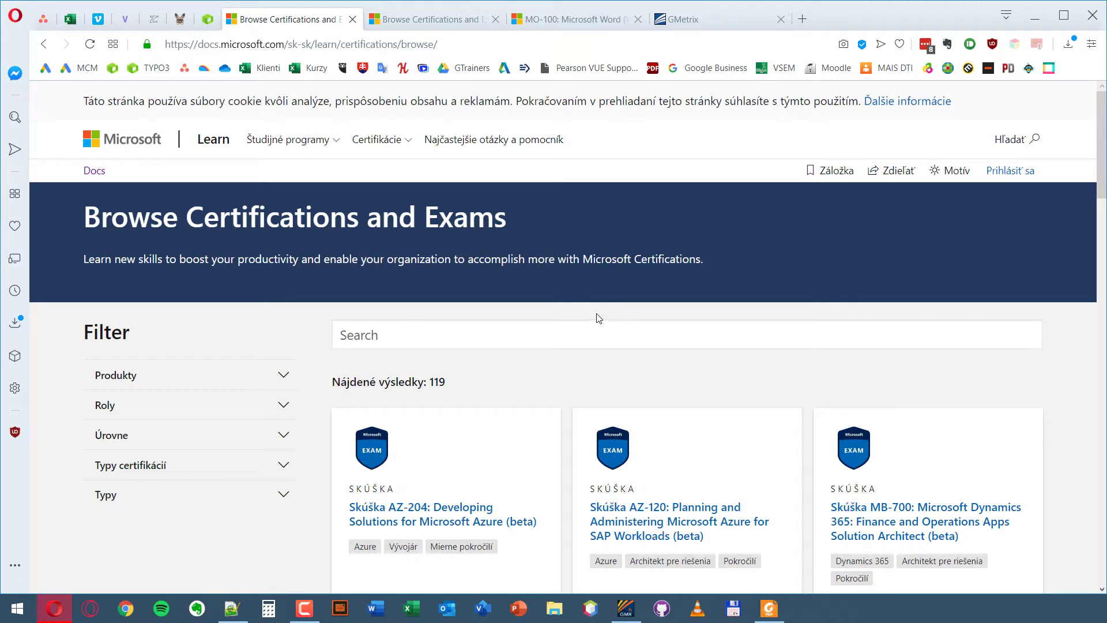
scroll(595, 315, "down", 1)
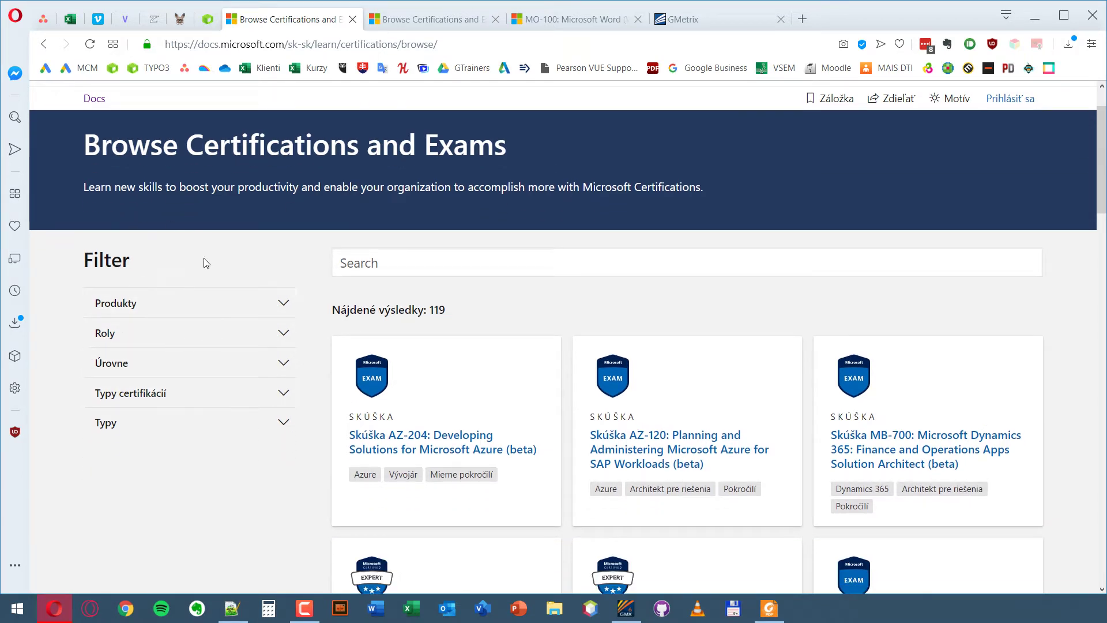
left_click(166, 373)
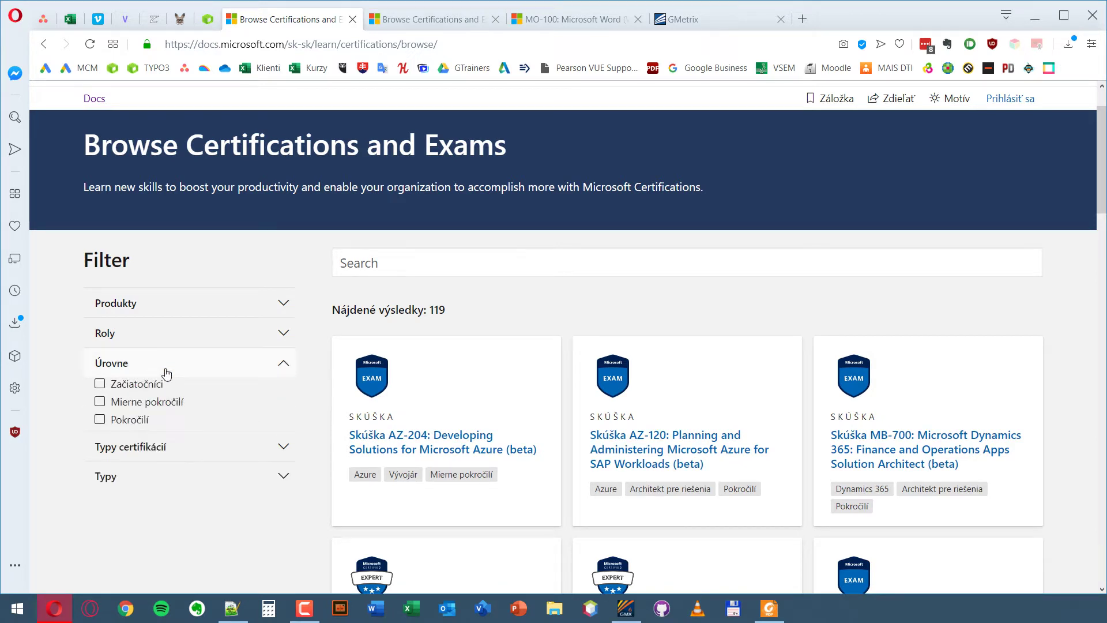
left_click(166, 447)
scroll(165, 447, "down", 3)
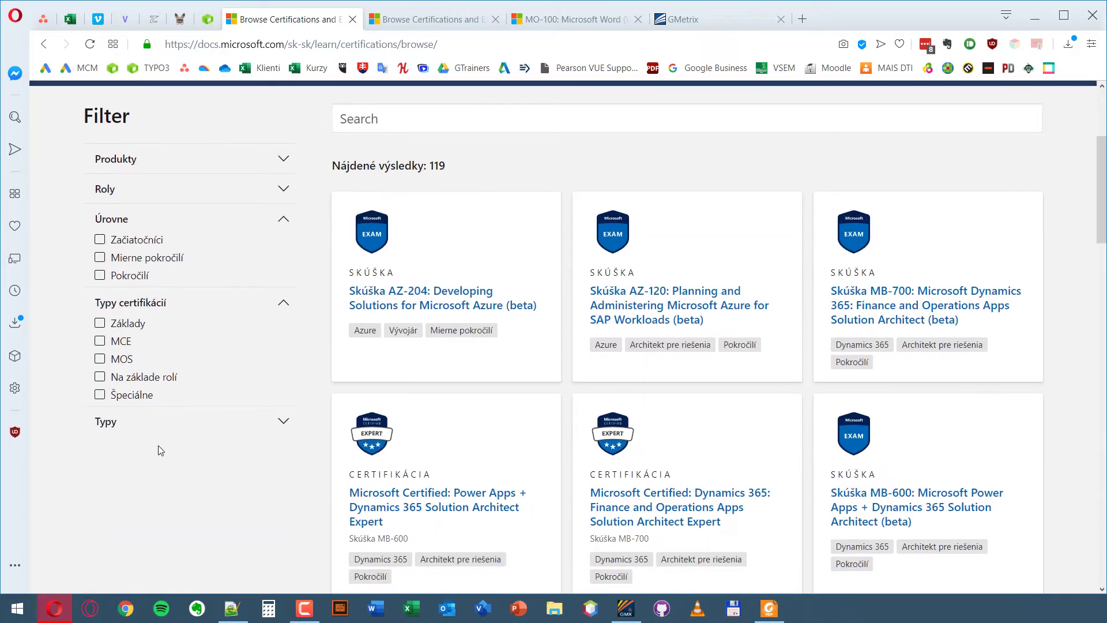
left_click(157, 424)
left_click(101, 359)
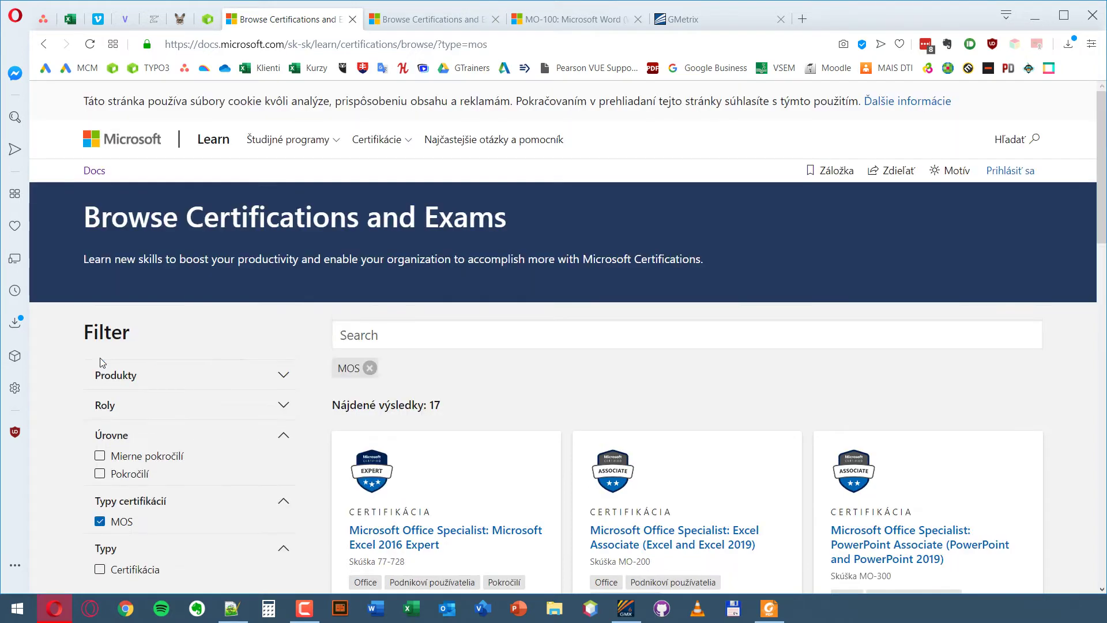
scroll(460, 330, "down", 1)
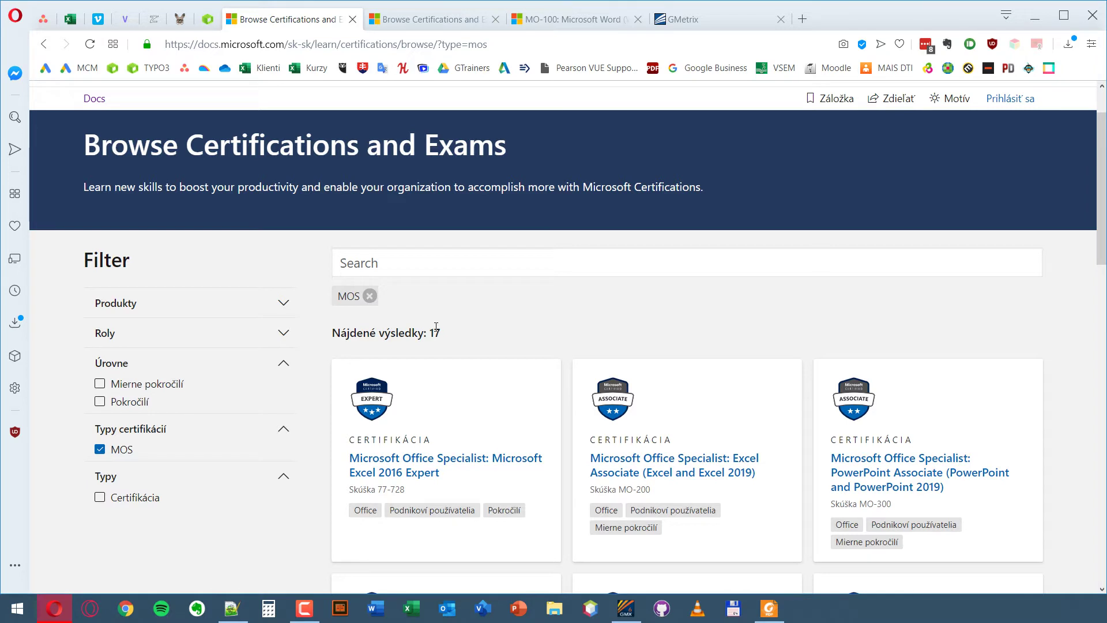
scroll(434, 335, "down", 2)
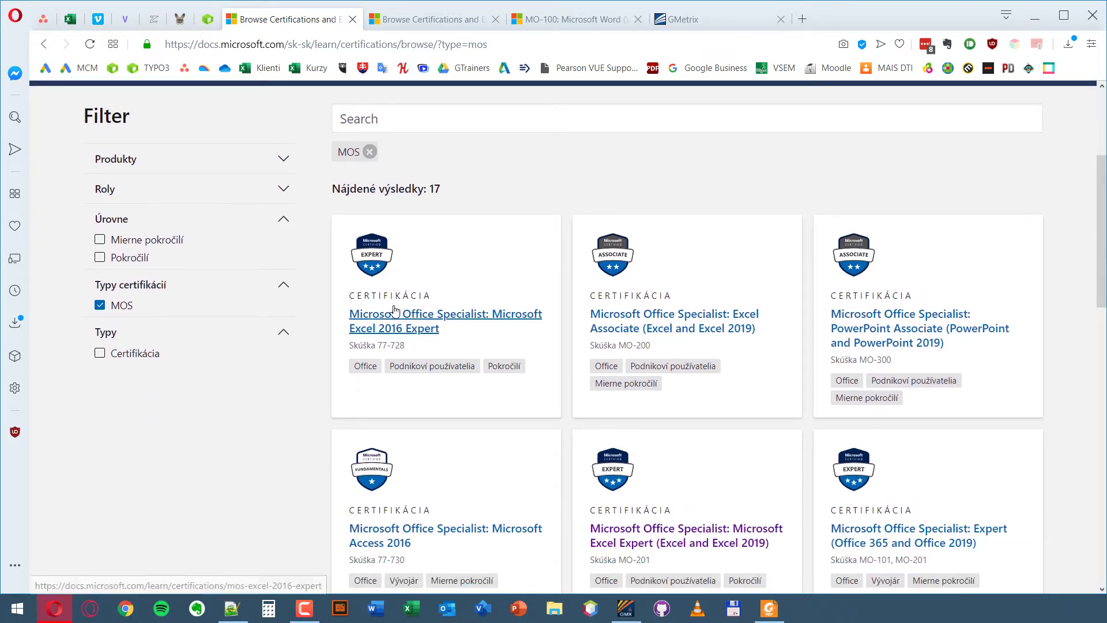
scroll(876, 324, "down", 1)
left_click(877, 324)
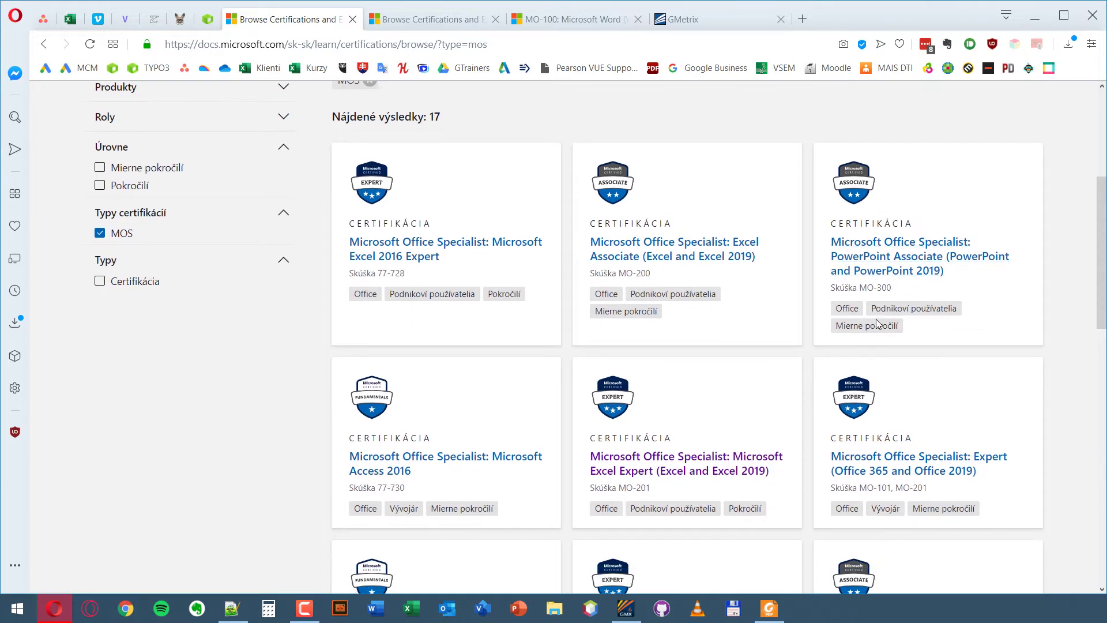
scroll(876, 324, "down", 1)
scroll(876, 324, "down", 1)
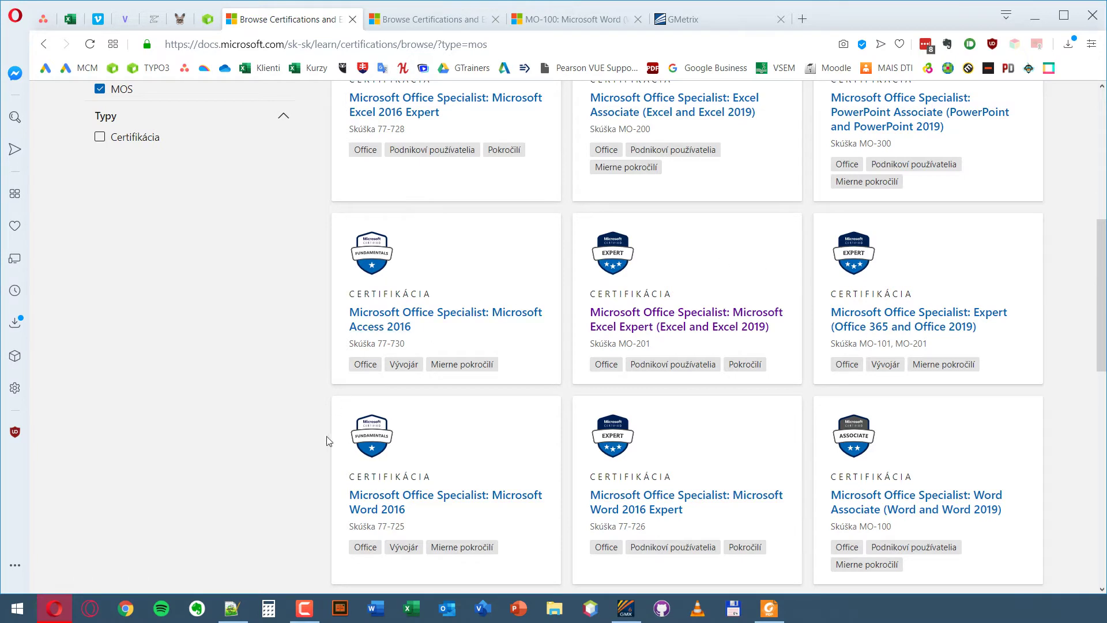
left_click(369, 499)
scroll(398, 449, "down", 1)
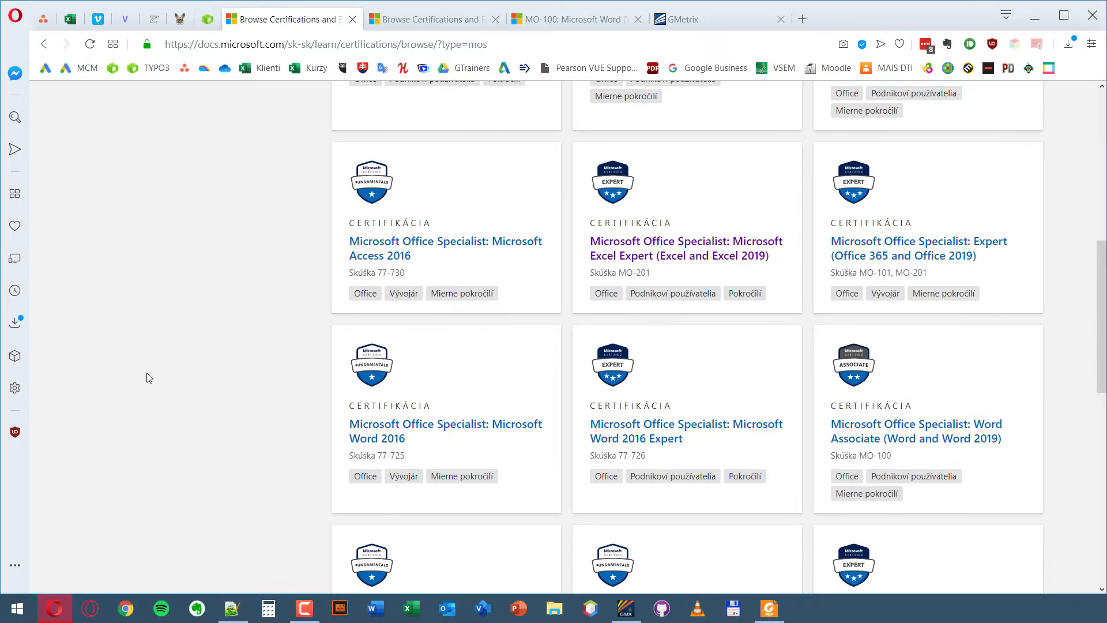
scroll(145, 364, "up", 5)
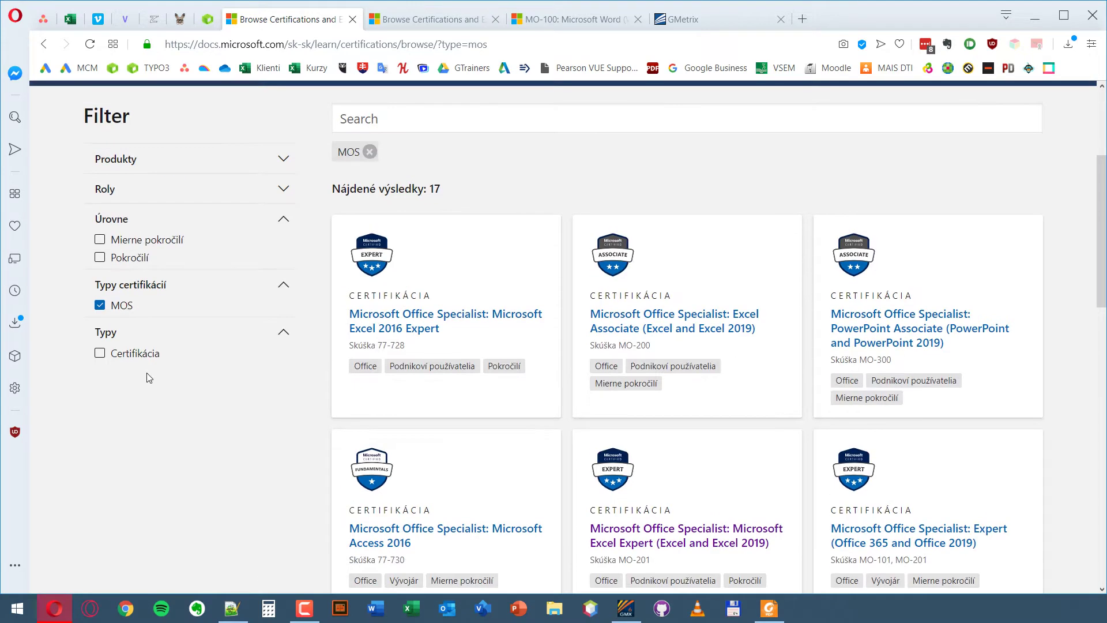
Tick Mierne pokročilí under Úrovne and Word under Produkty, leaving exams 77-725 and MO-100
left_click(100, 239)
scroll(477, 313, "down", 3)
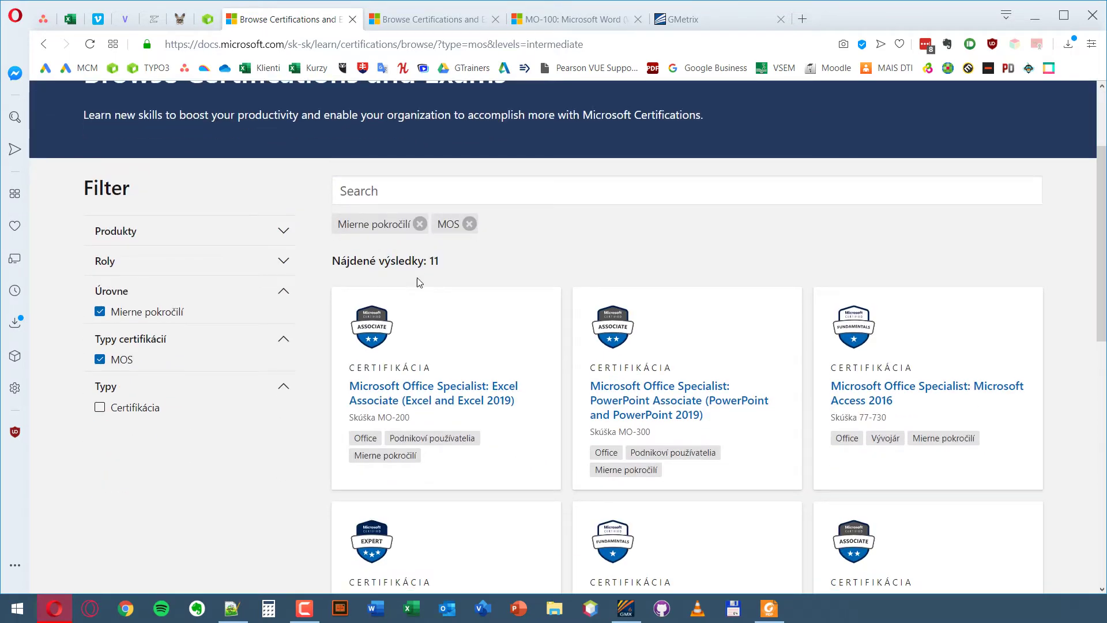
left_click(273, 230)
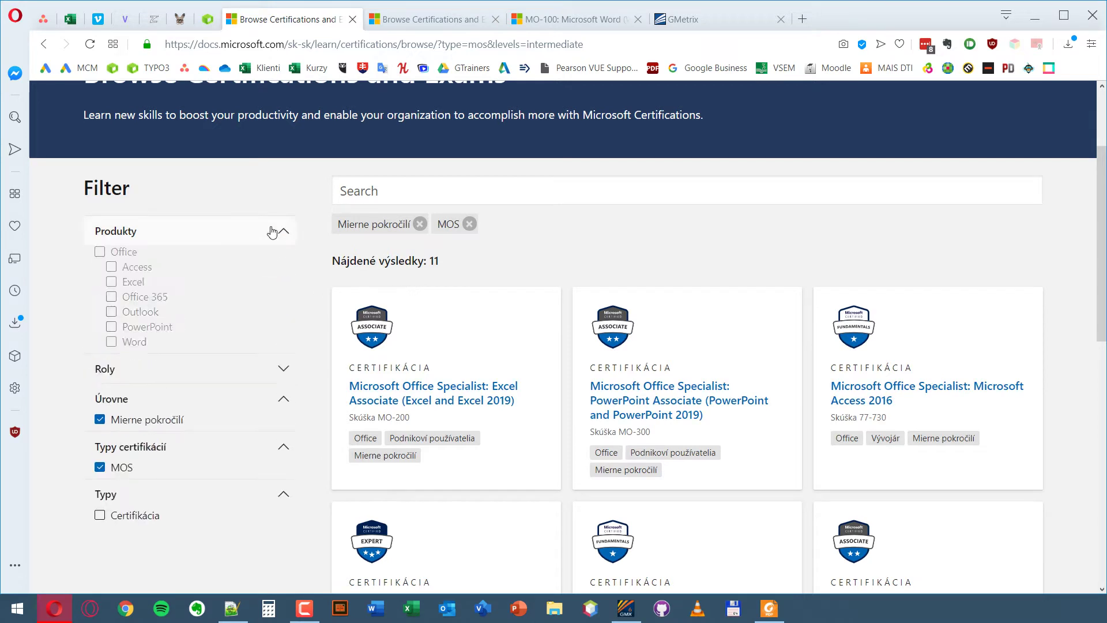
left_click(112, 343)
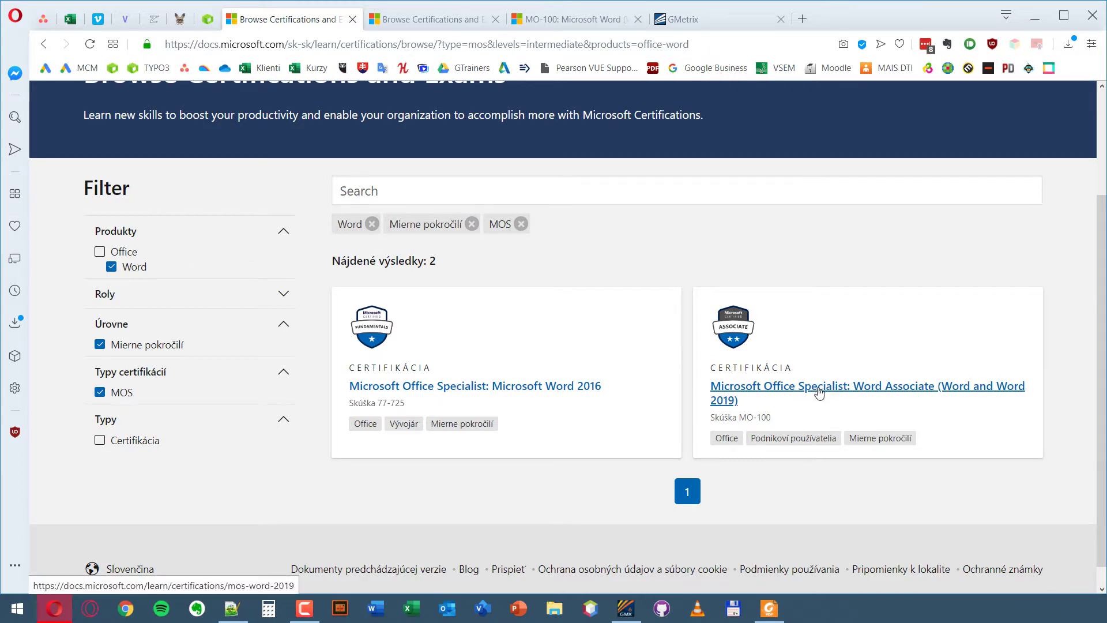
Open the Word Associate (Word and Word 2019) certification result and scroll its details
left_click(846, 392)
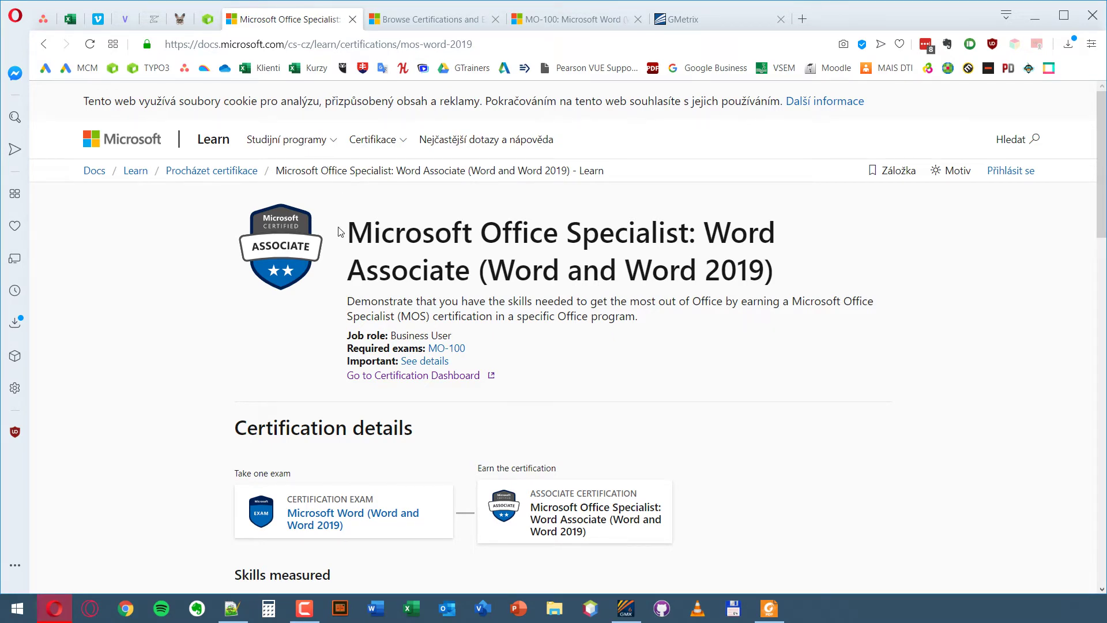
scroll(340, 232, "down", 5)
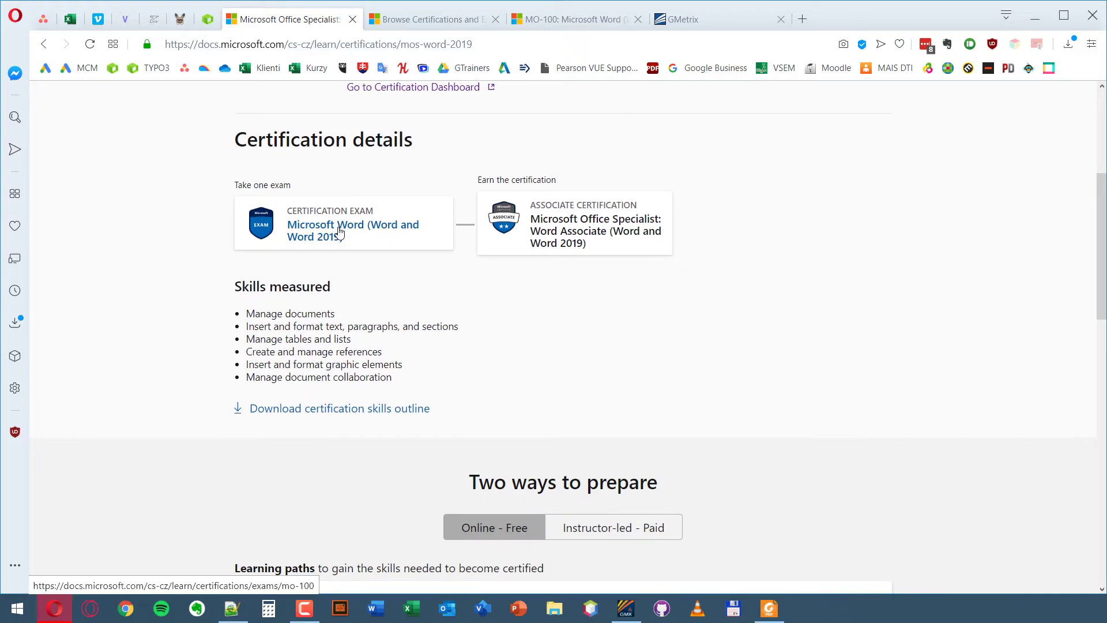
Switch to the already open MO-100: Microsoft Word exam tab and scroll down
left_click(565, 22)
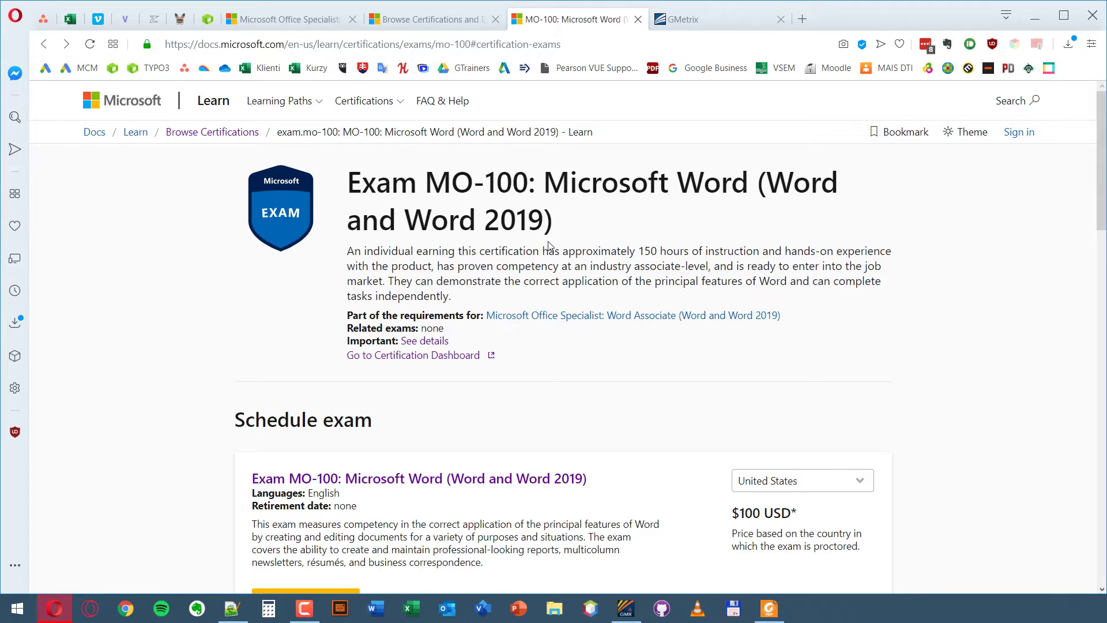
scroll(549, 247, "down", 2)
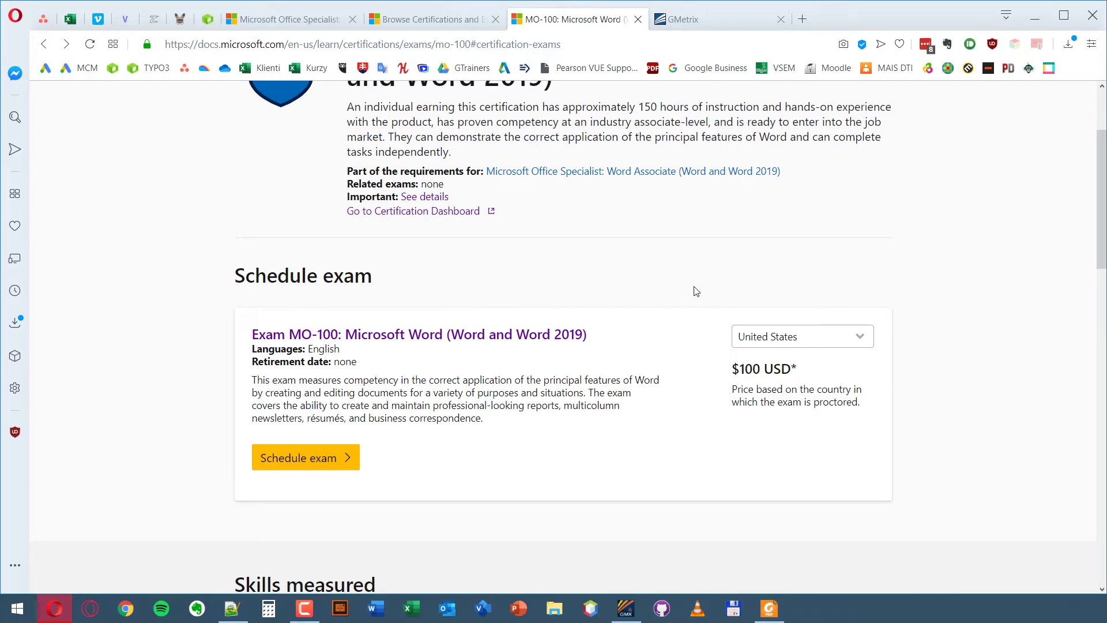
Choose Slovakia in the Schedule exam country dropdown
left_click(761, 343)
scroll(761, 202, "down", 2)
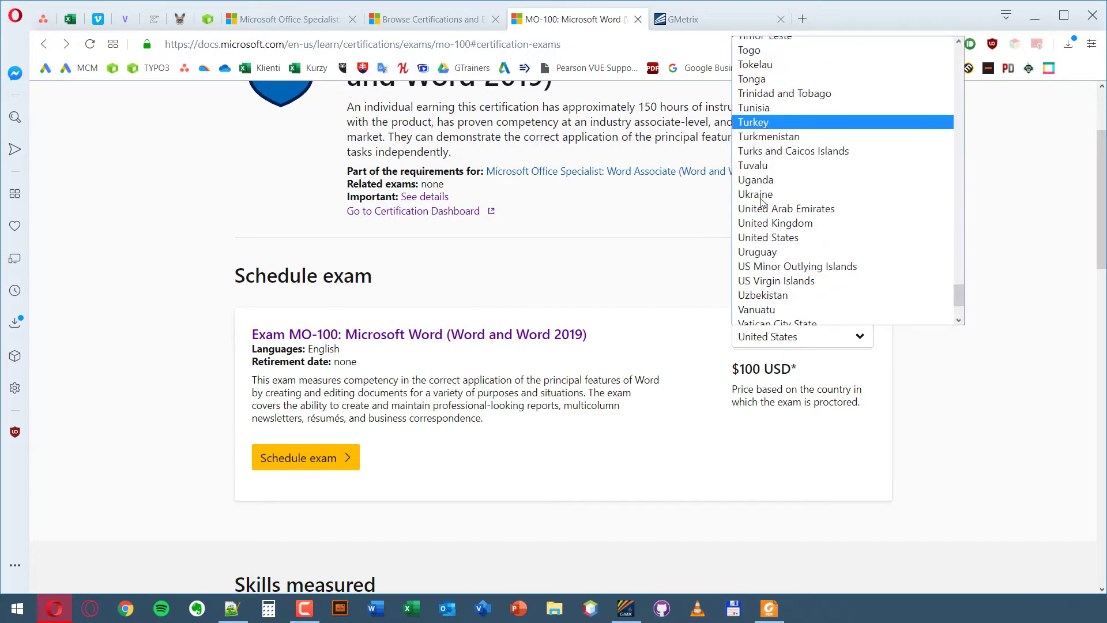
scroll(761, 200, "down", 2)
scroll(761, 196, "up", 5)
scroll(765, 182, "up", 2)
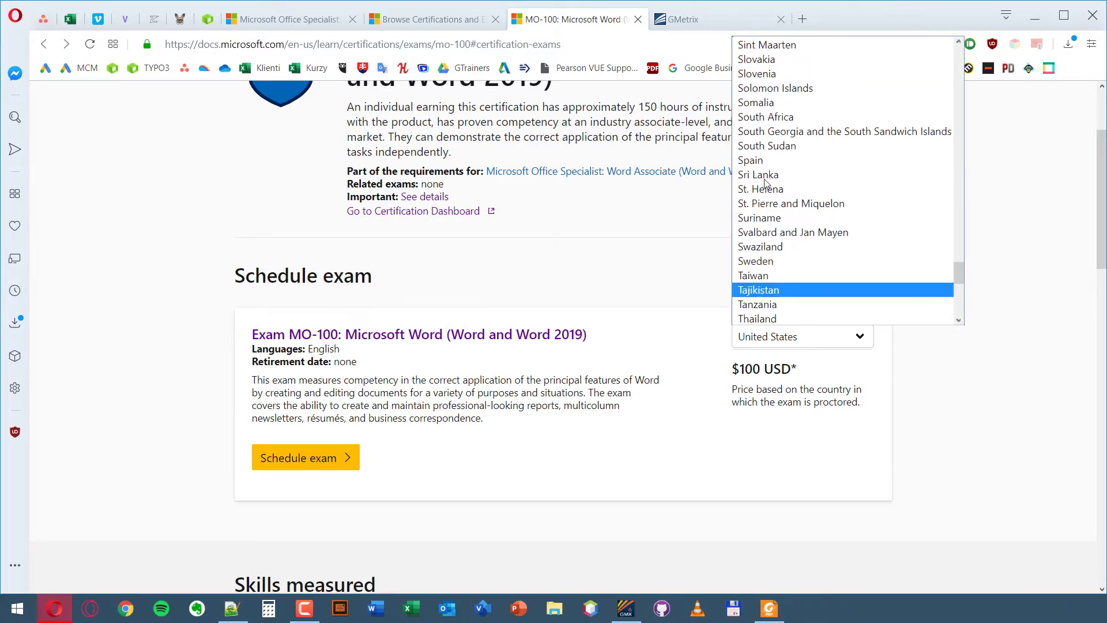
left_click(770, 90)
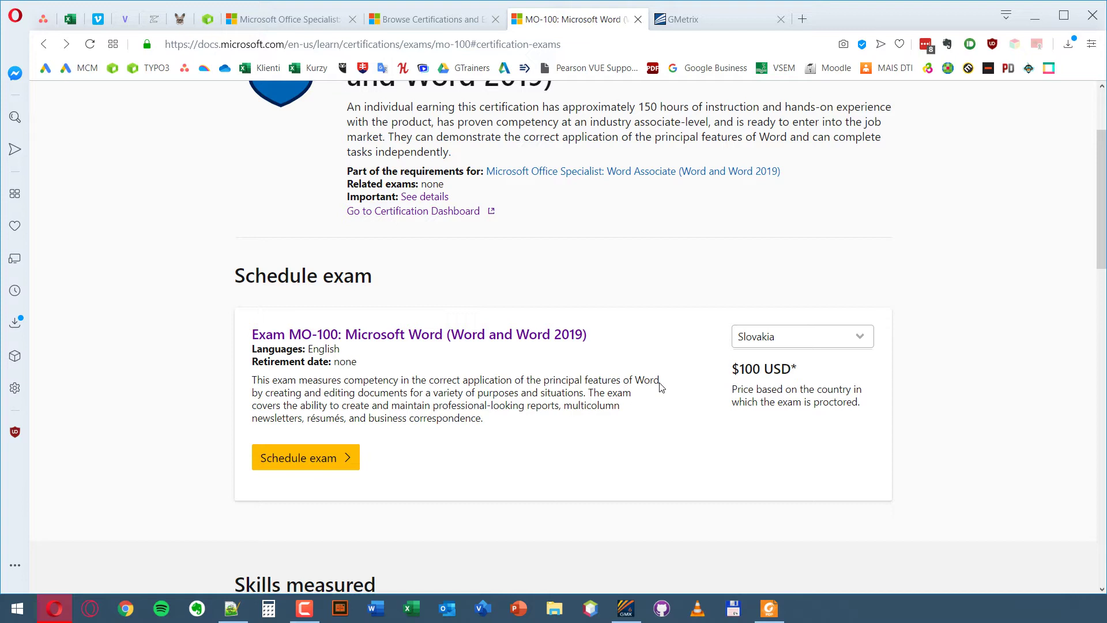
Scroll down to the skills list and select the 'Manage documents (20-25%)' text
scroll(661, 385, "down", 2)
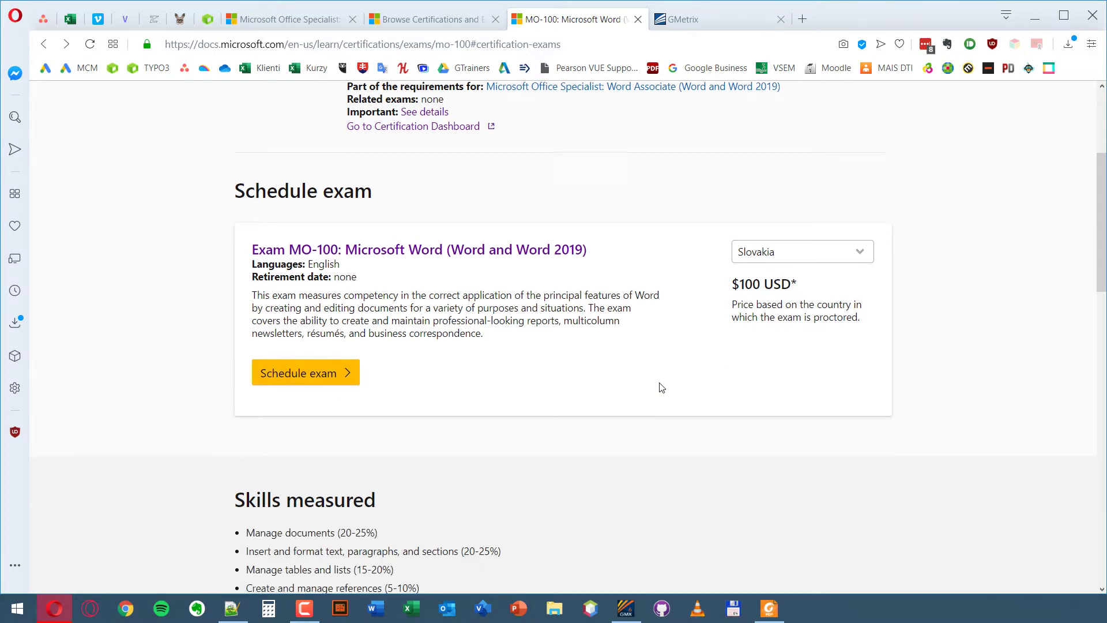
scroll(657, 388, "down", 2)
scroll(655, 390, "down", 3)
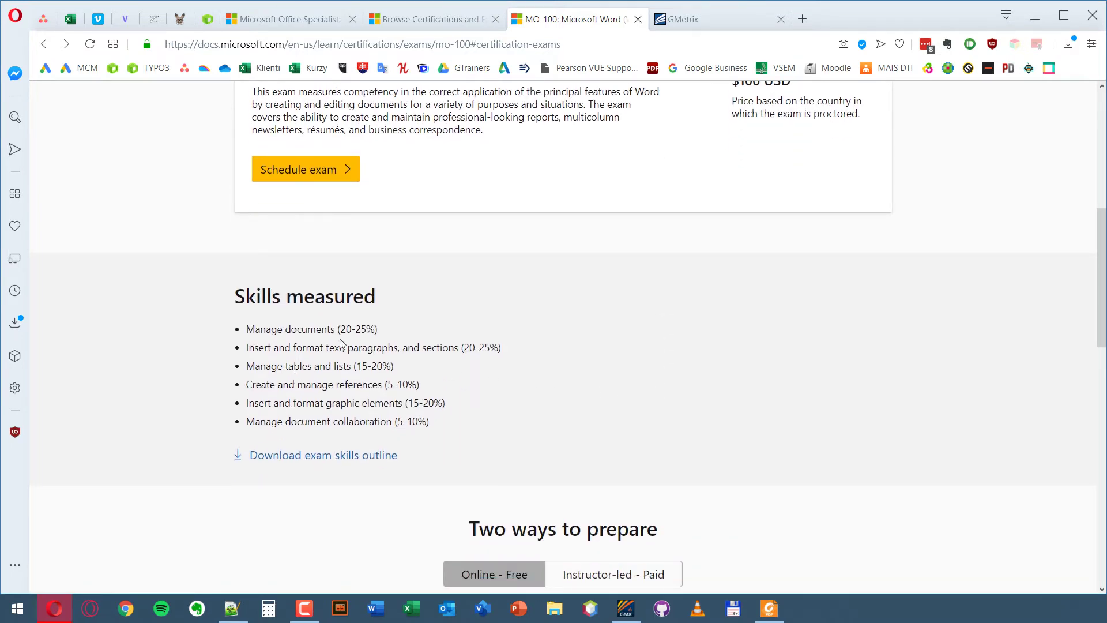
left_click_drag(380, 331, 250, 341)
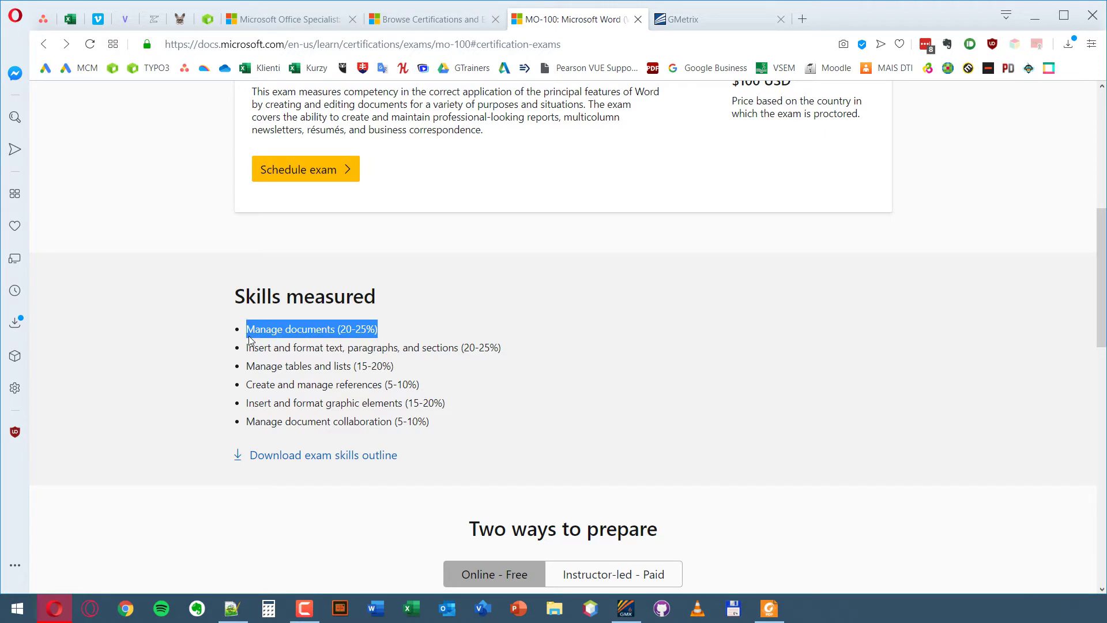
left_click(406, 340)
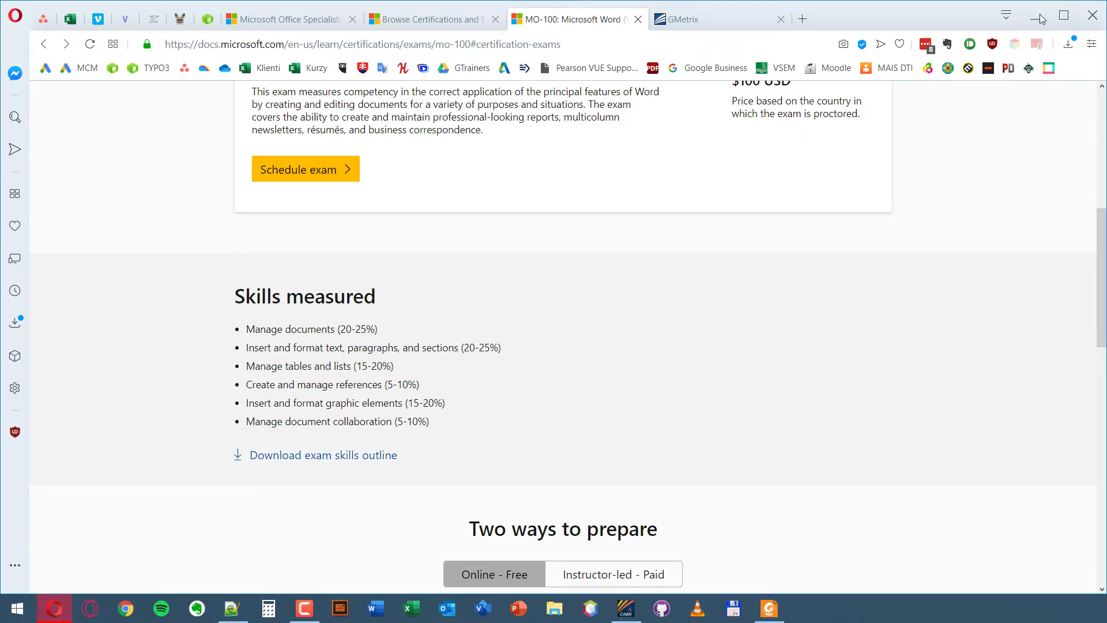
Minimize the browser to reveal the MO-100 skills PDF and collapse Foxit's ribbon
left_click(1035, 16)
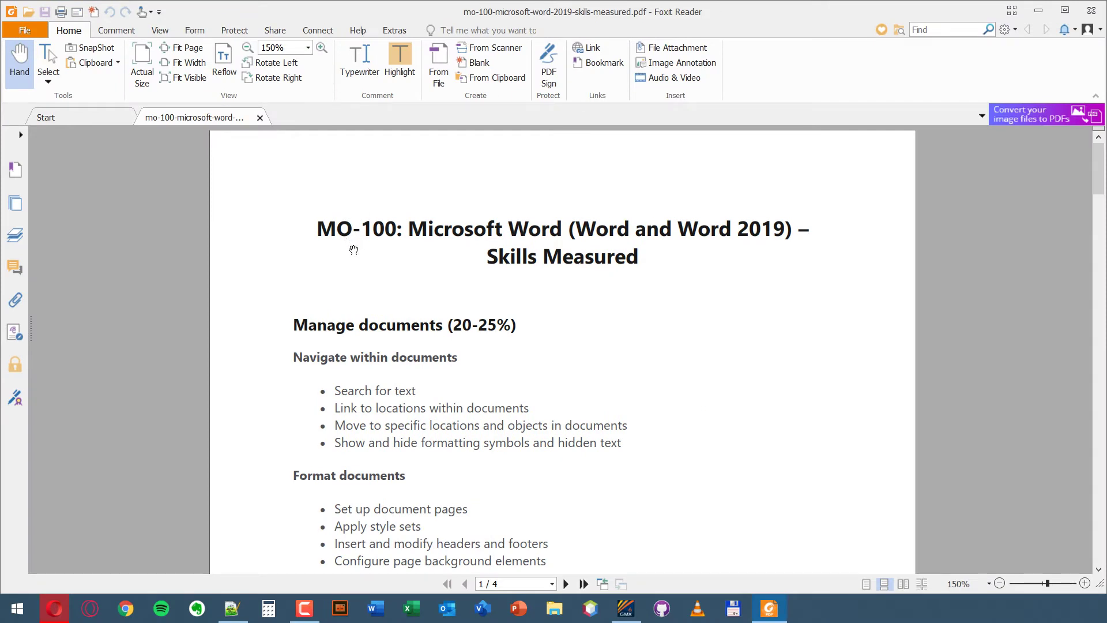
left_click(1095, 96)
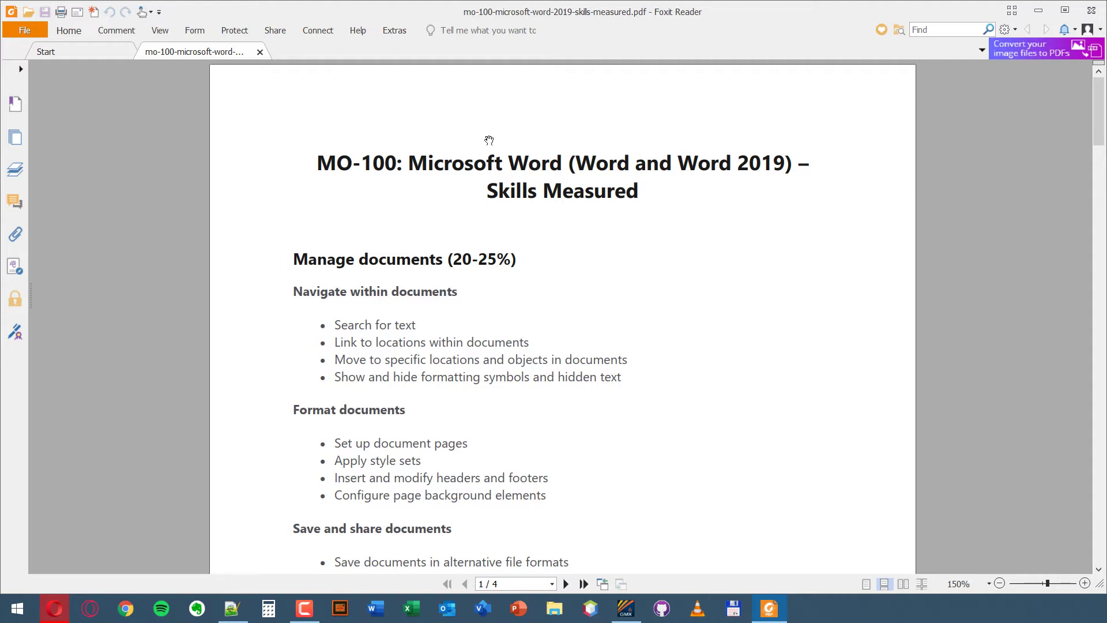
scroll(489, 140, "down", 5)
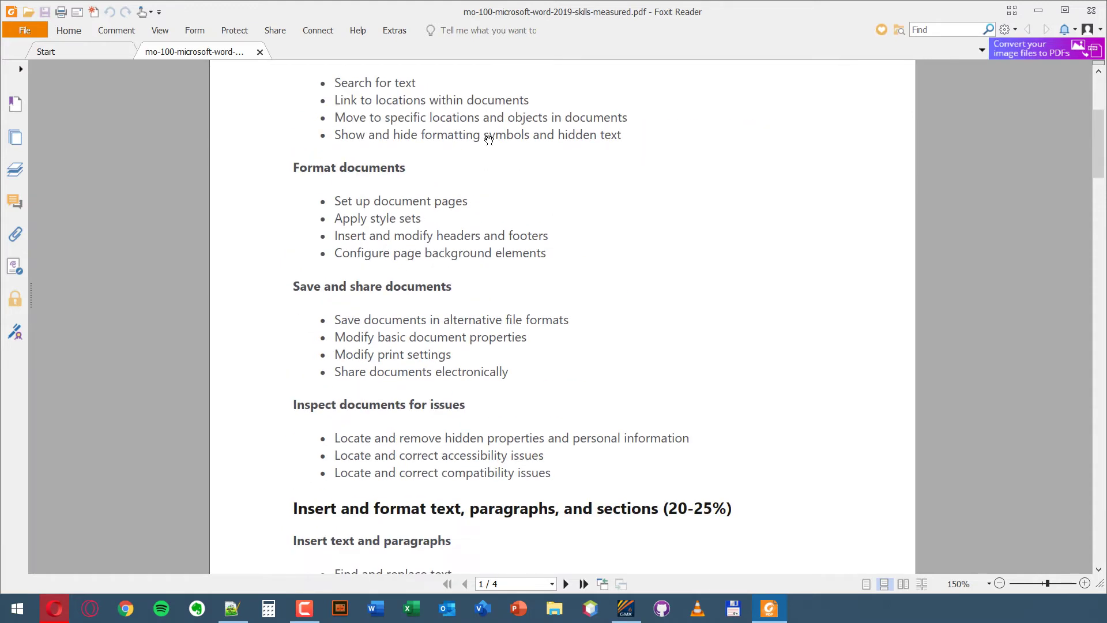
scroll(489, 140, "up", 4)
scroll(489, 143, "down", 1)
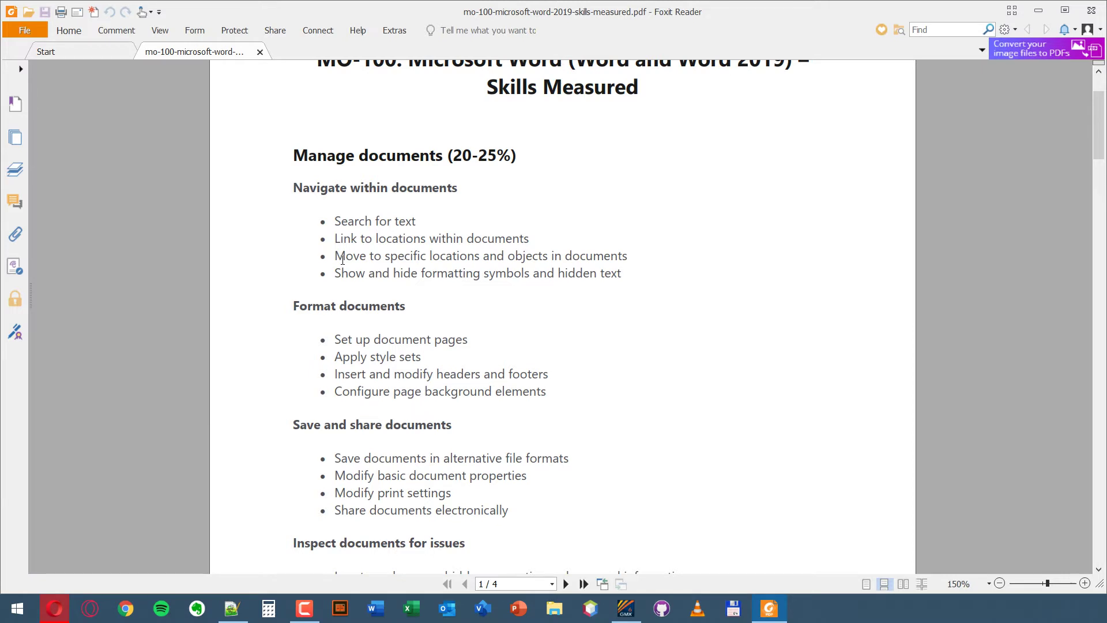
scroll(343, 260, "down", 1)
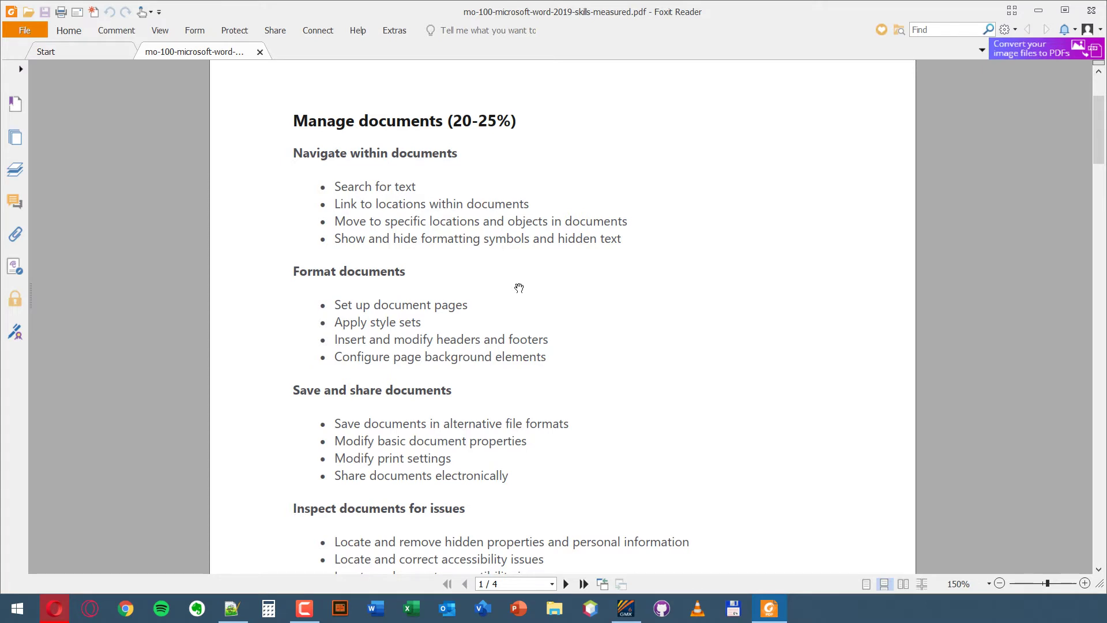
scroll(519, 288, "down", 2)
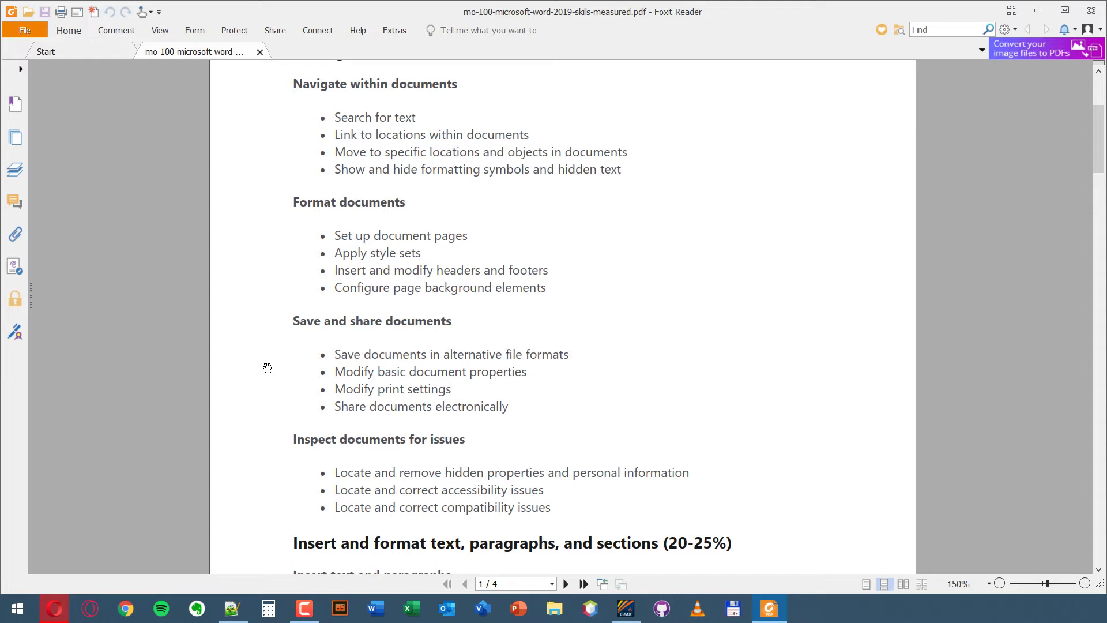
scroll(267, 360, "down", 3)
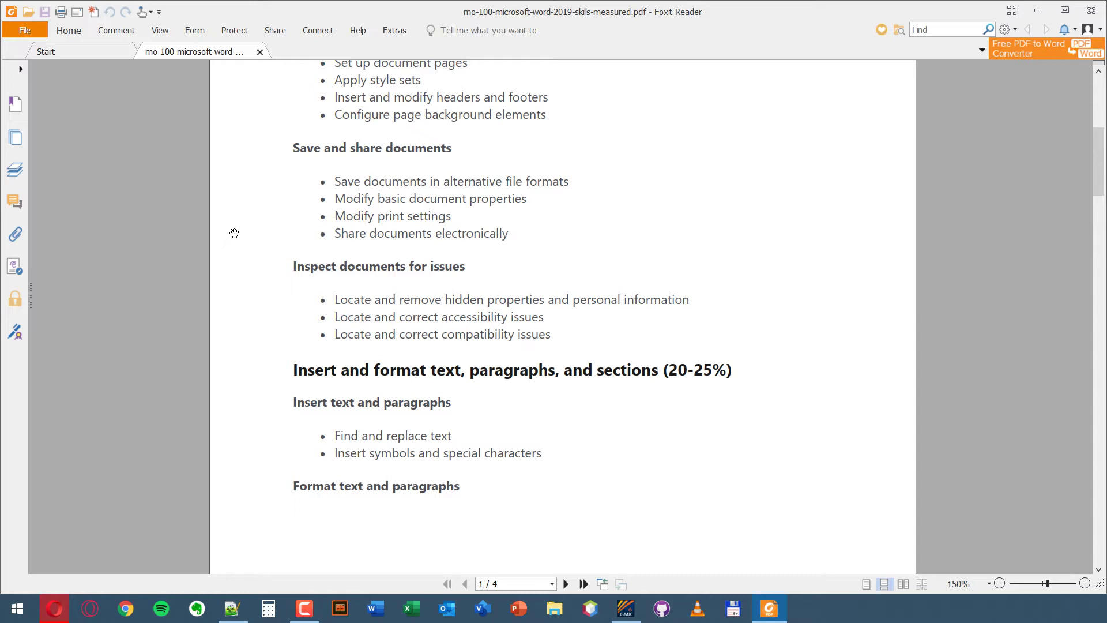
scroll(233, 233, "down", 1)
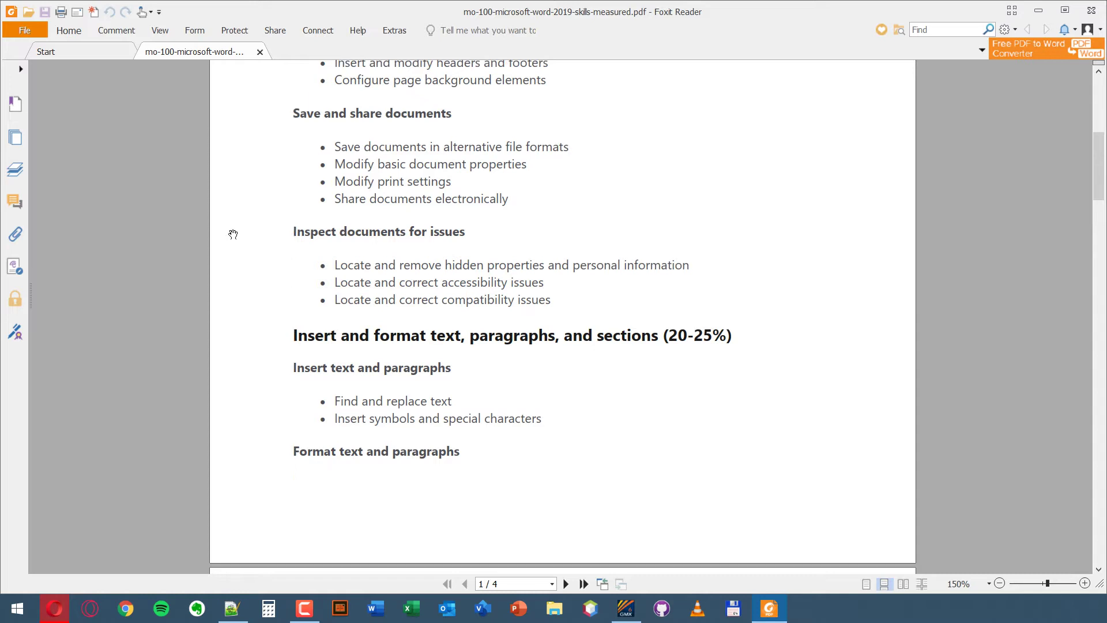
scroll(230, 234, "down", 2)
scroll(229, 234, "down", 3)
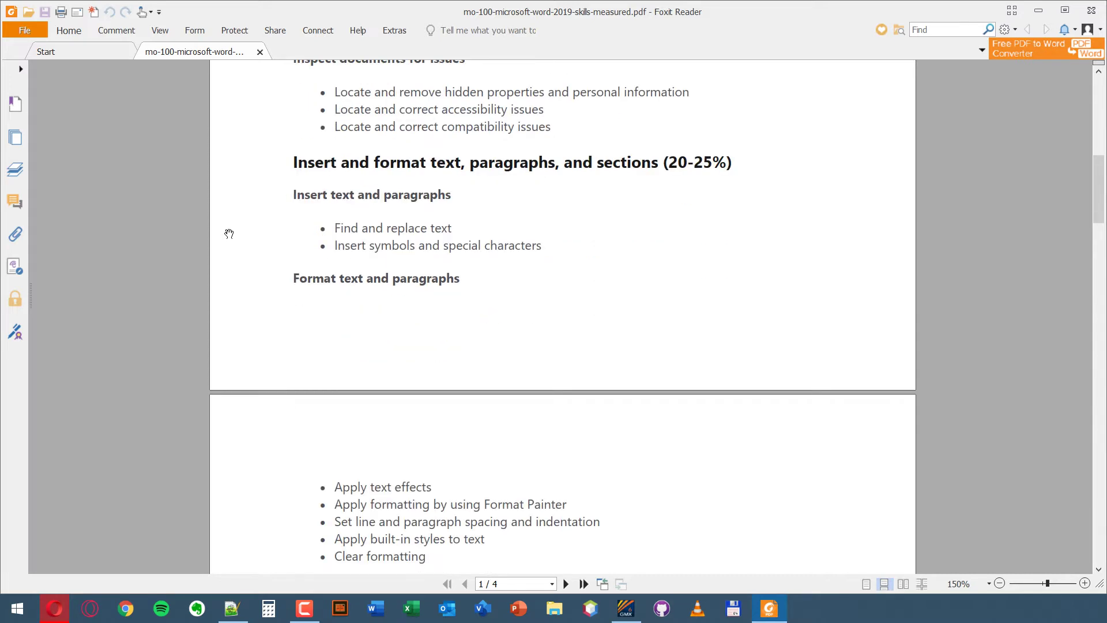
scroll(229, 233, "down", 2)
scroll(228, 233, "down", 2)
scroll(227, 231, "down", 3)
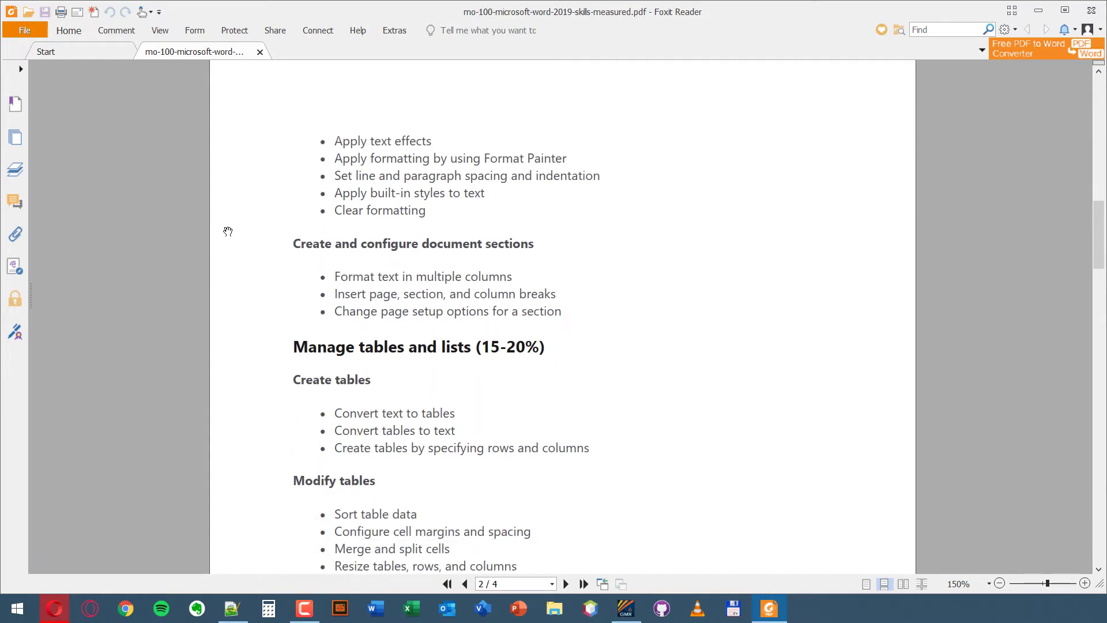
scroll(228, 231, "down", 4)
scroll(228, 232, "down", 3)
scroll(227, 231, "down", 2)
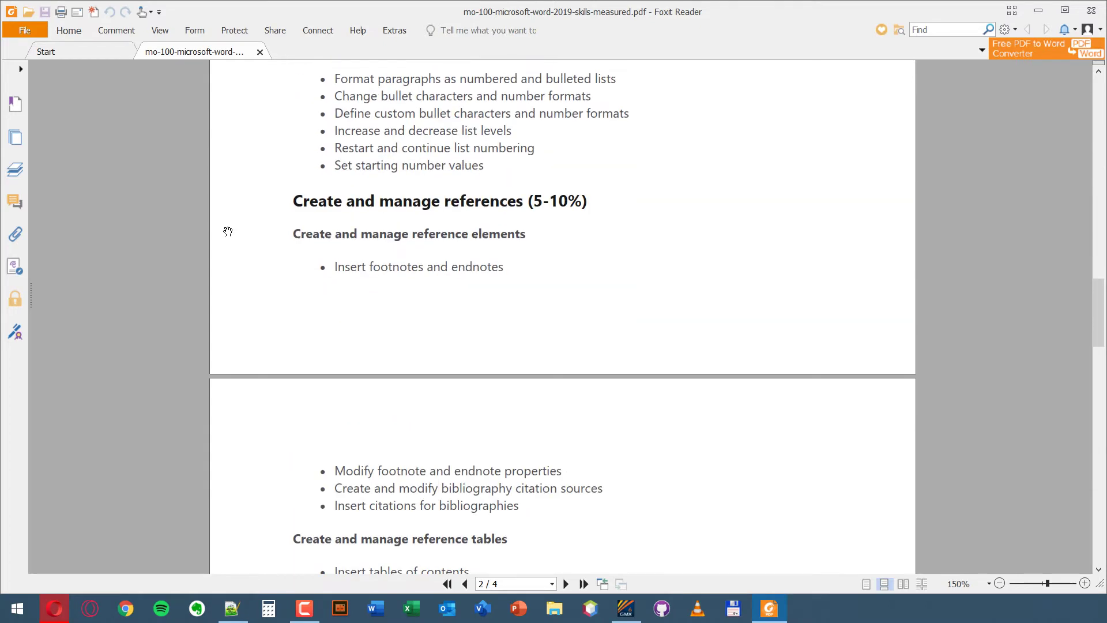
scroll(227, 232, "down", 3)
scroll(228, 232, "down", 3)
scroll(228, 231, "down", 3)
scroll(228, 231, "down", 3)
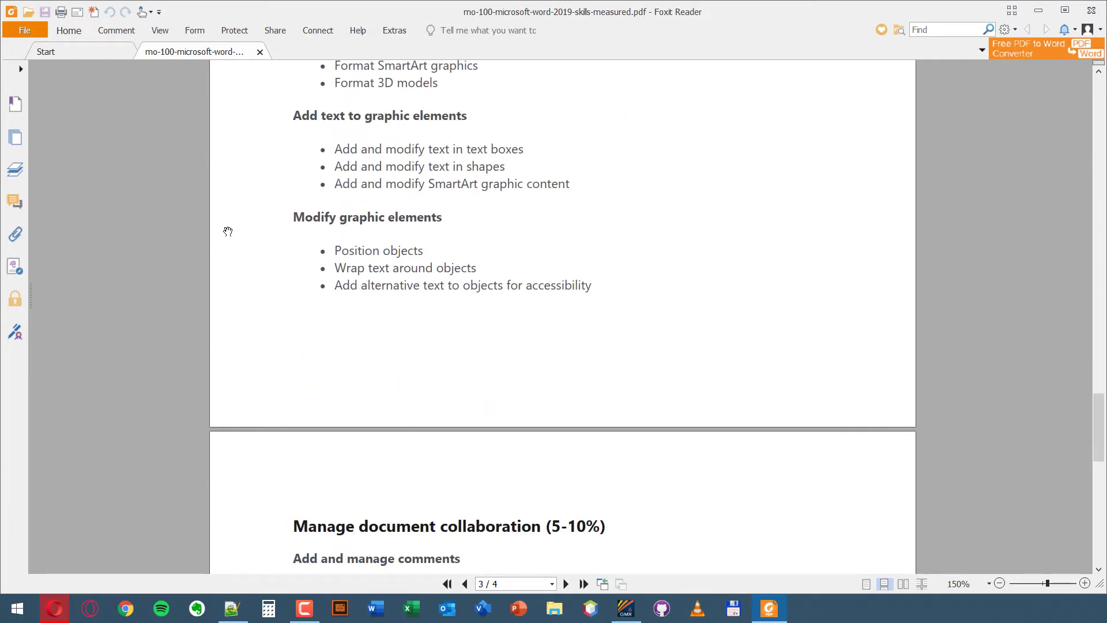
scroll(227, 231, "down", 3)
scroll(228, 231, "down", 3)
scroll(227, 231, "down", 3)
scroll(228, 232, "up", 4)
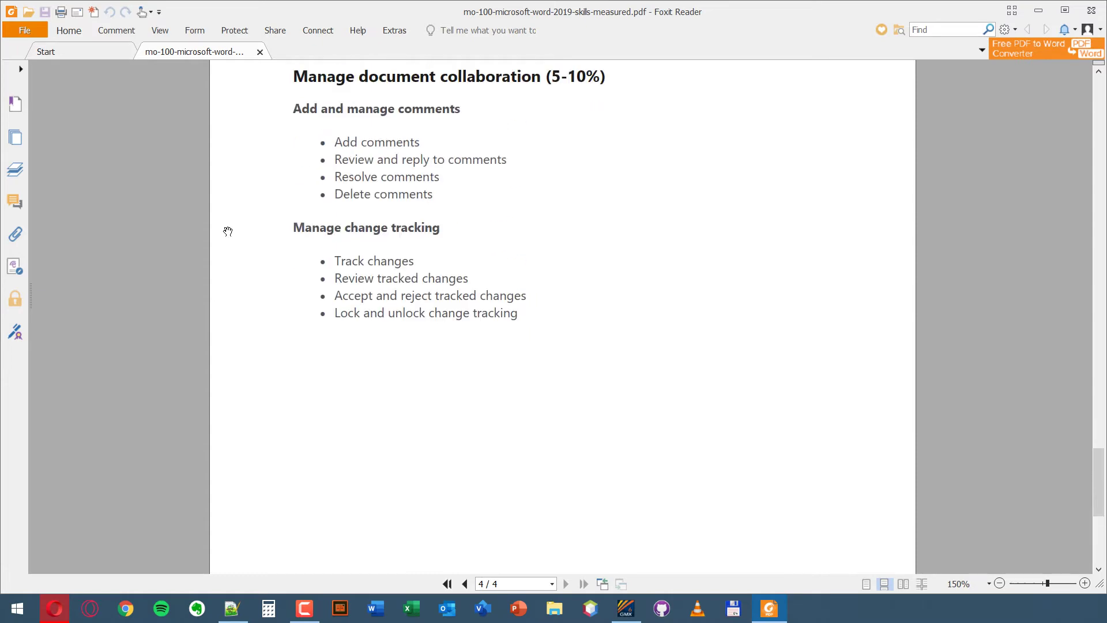
scroll(228, 231, "up", 6)
scroll(229, 216, "up", 6)
scroll(229, 216, "up", 1)
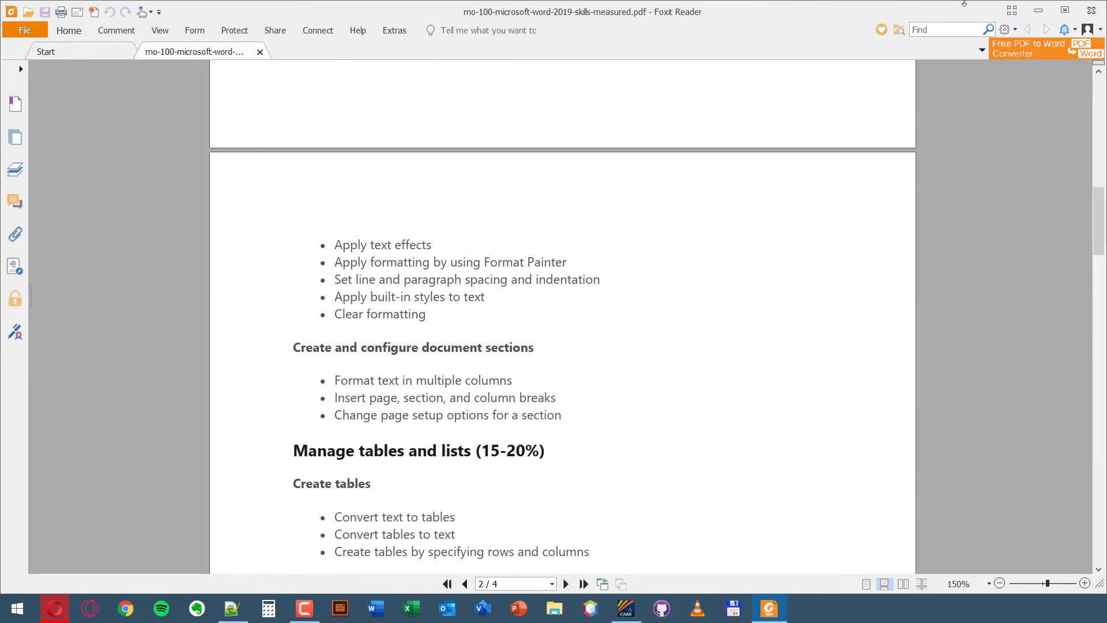
Return from Foxit to the GMetrix tab in Opera and open its Products exam list
left_click(1038, 10)
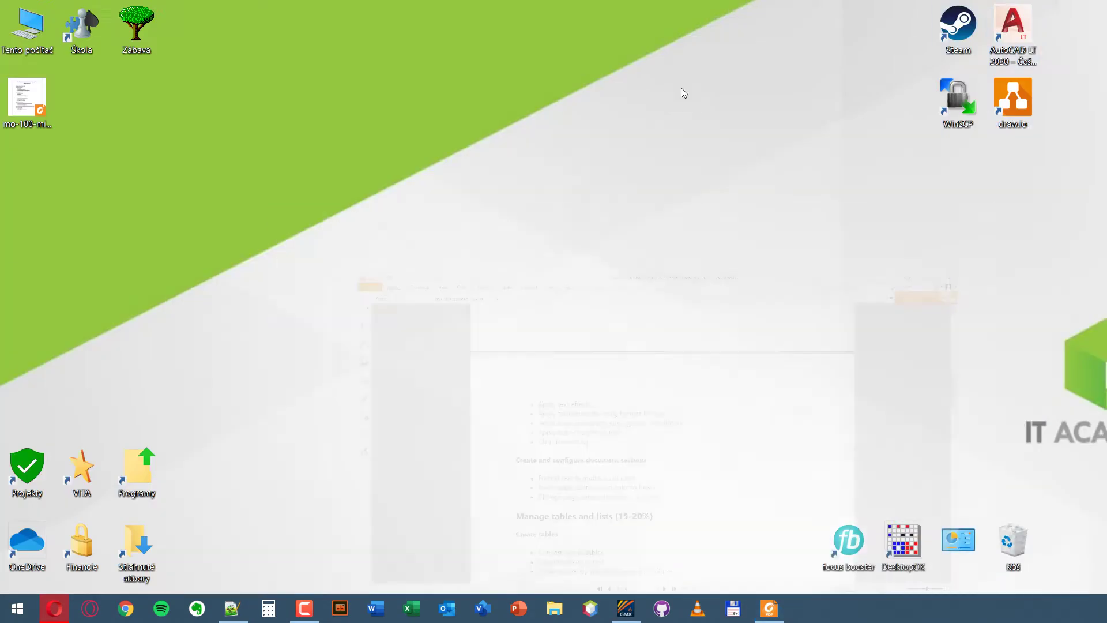
left_click(60, 620)
left_click(692, 21)
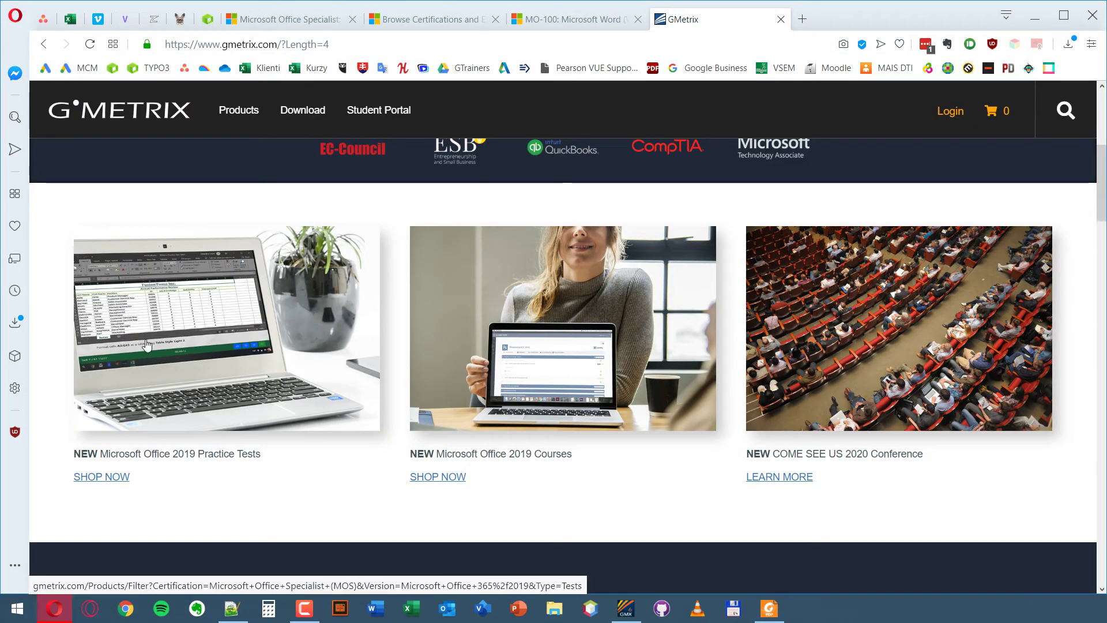
scroll(146, 344, "up", 5)
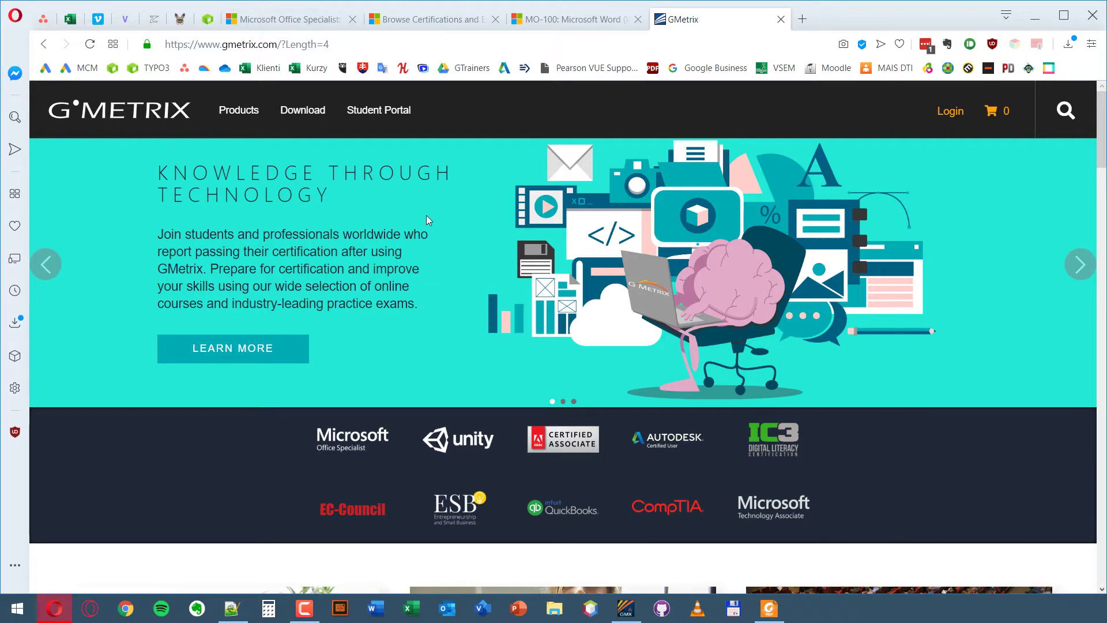
left_click(245, 120)
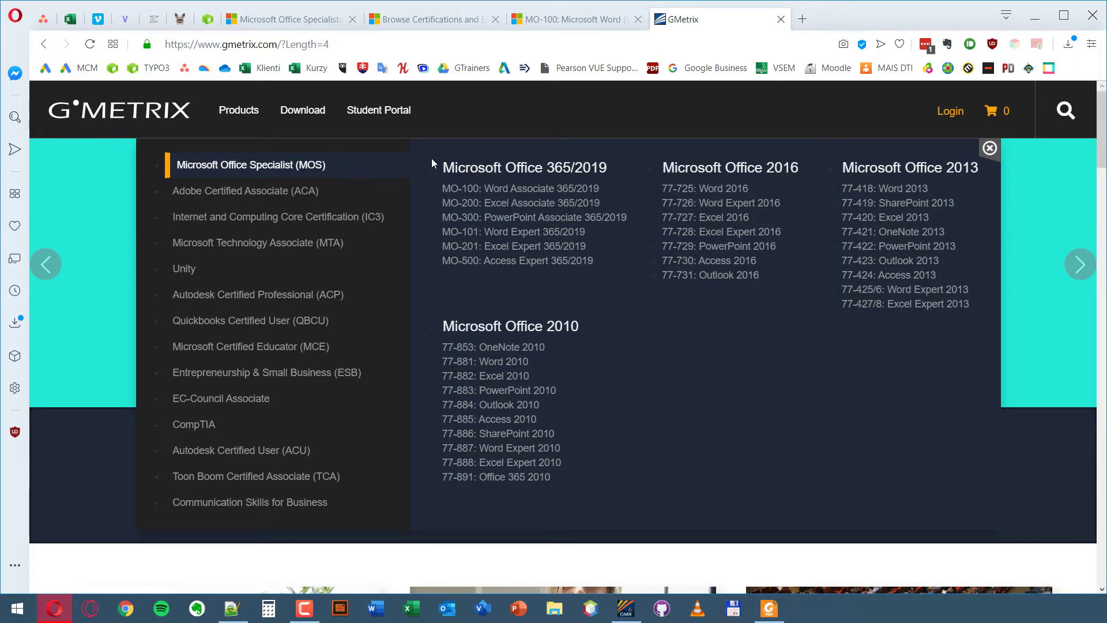
Browse the MO-100: Word Associate 365/2019 product page, then minimize the browser to the desktop
left_click(531, 189)
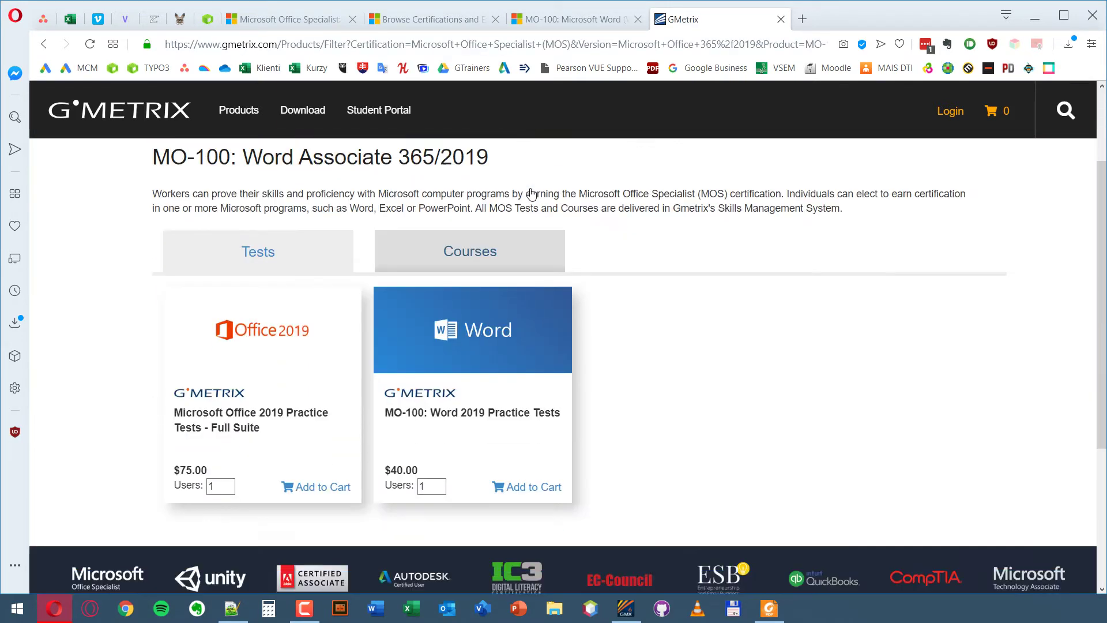
scroll(531, 193, "down", 1)
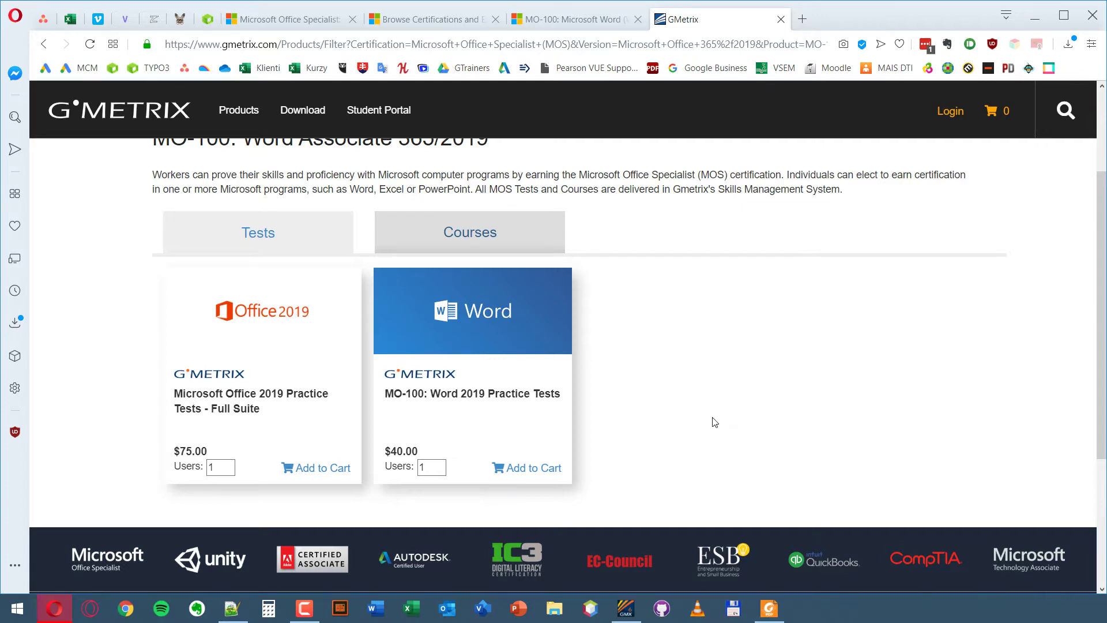
scroll(715, 422, "up", 3)
scroll(715, 422, "down", 5)
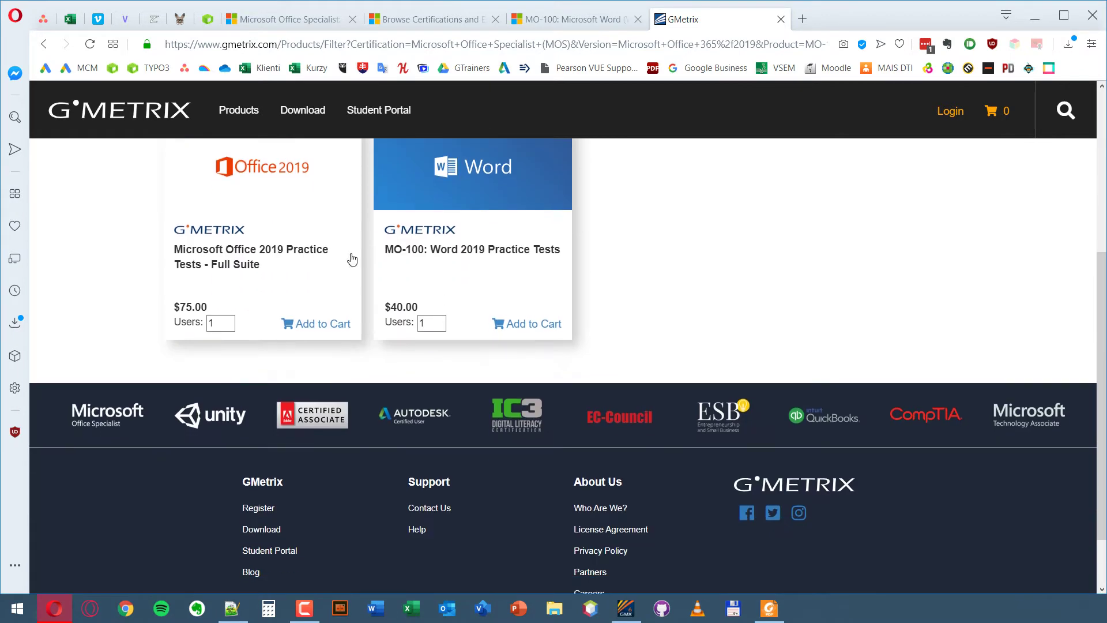
scroll(253, 222, "up", 1)
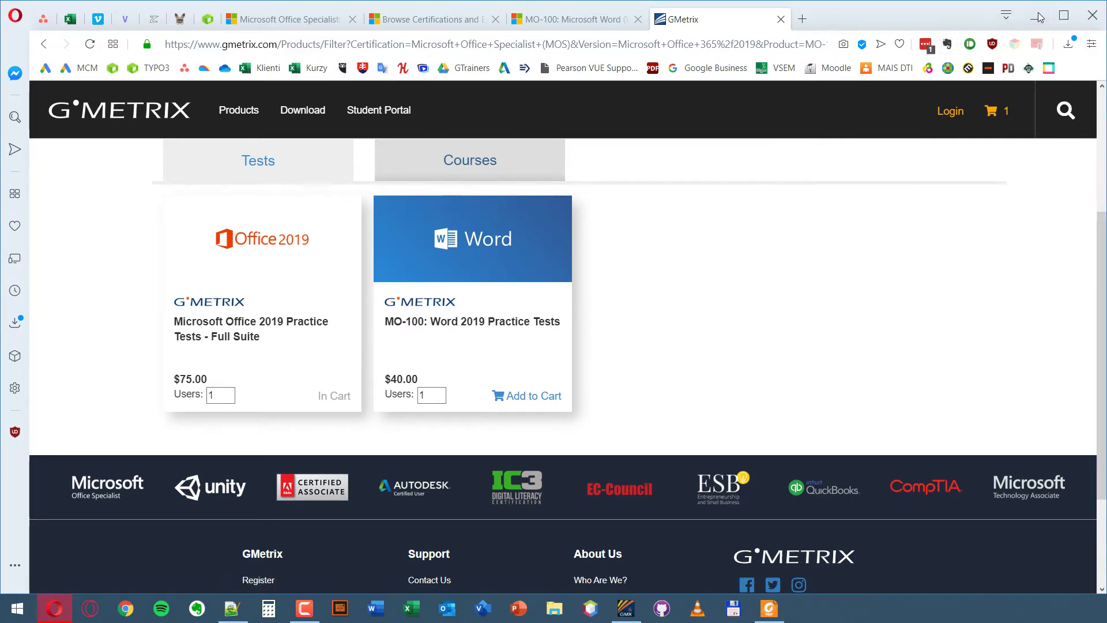
left_click(1035, 17)
Bring up the GMetrix SMS sign-in window, shift it left, and return to the products page
left_click(625, 609)
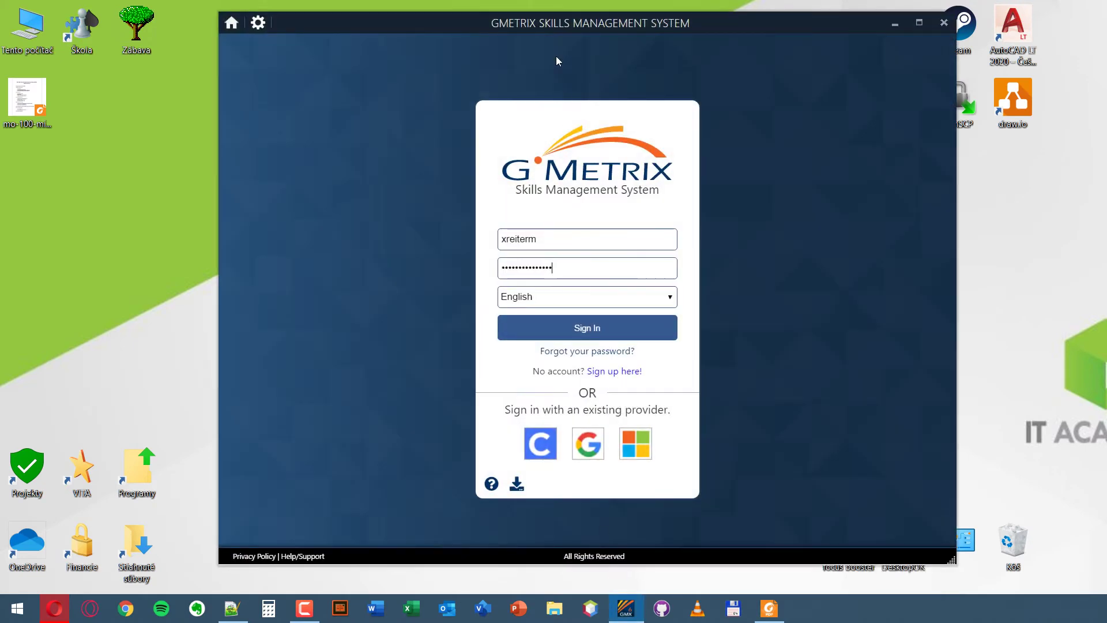
left_click_drag(552, 22, 436, 32)
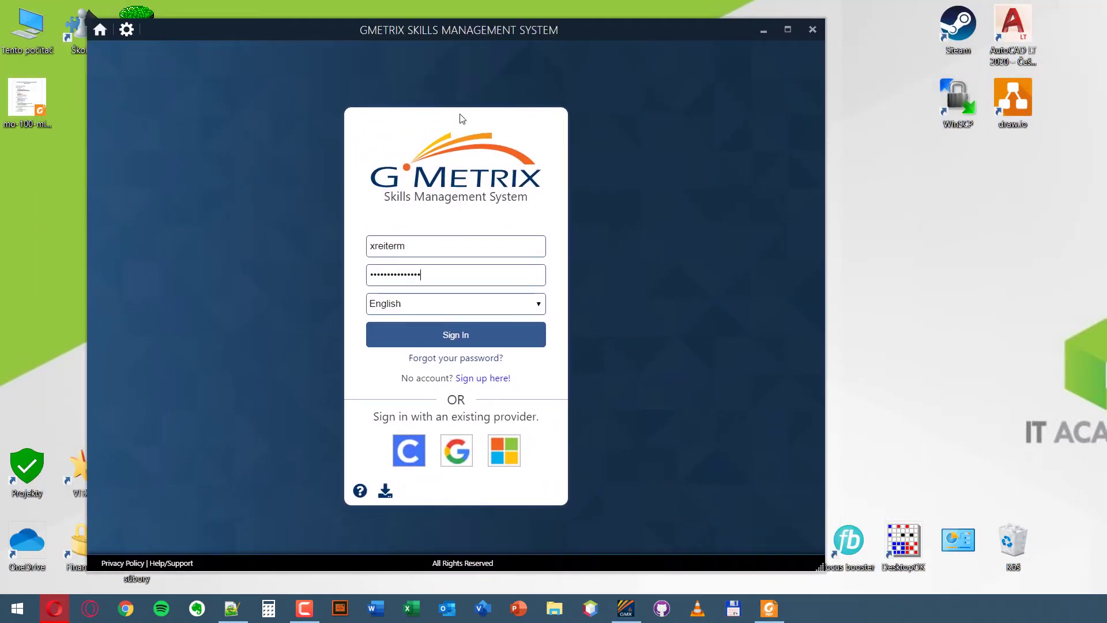
left_click(55, 612)
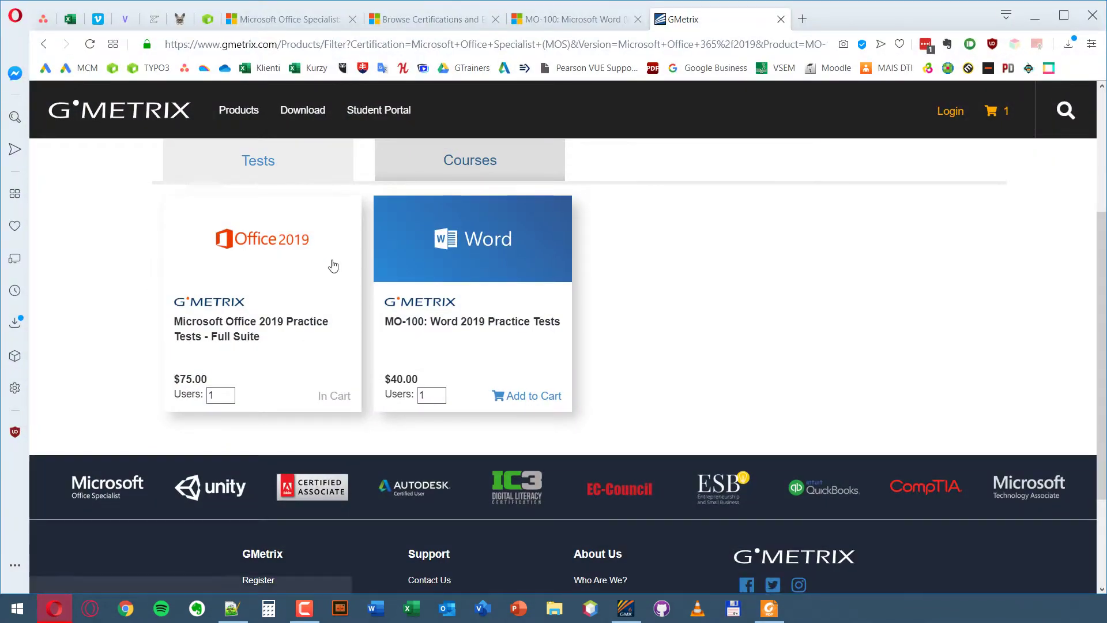
Open the GMetrix SMS download page and scroll down to the GMetrix SMS Requirements section
left_click(301, 110)
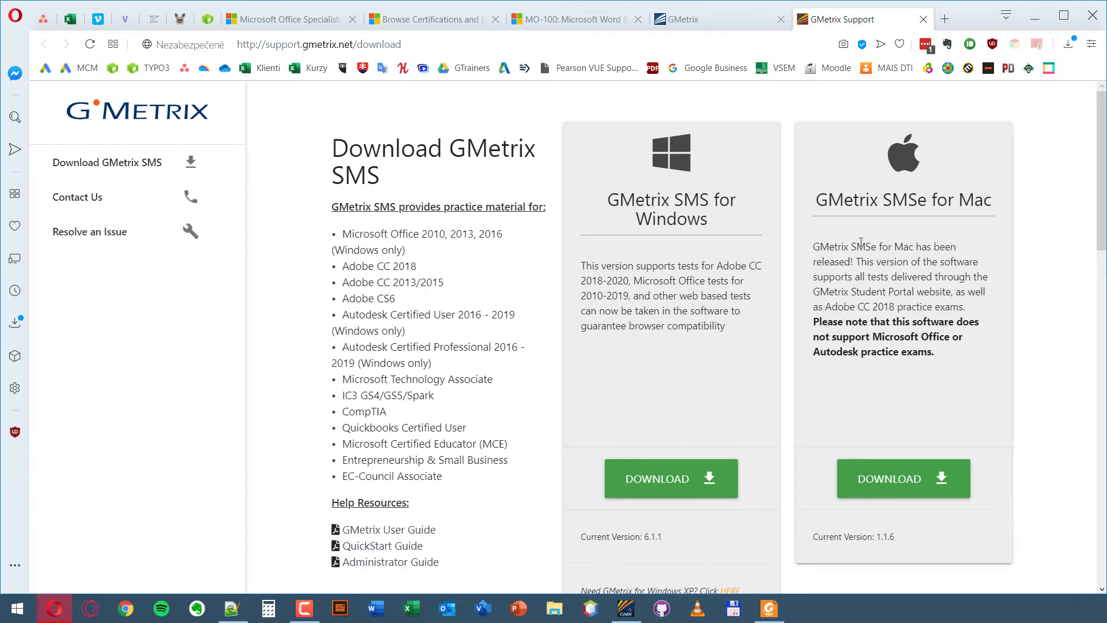
scroll(596, 369, "down", 1)
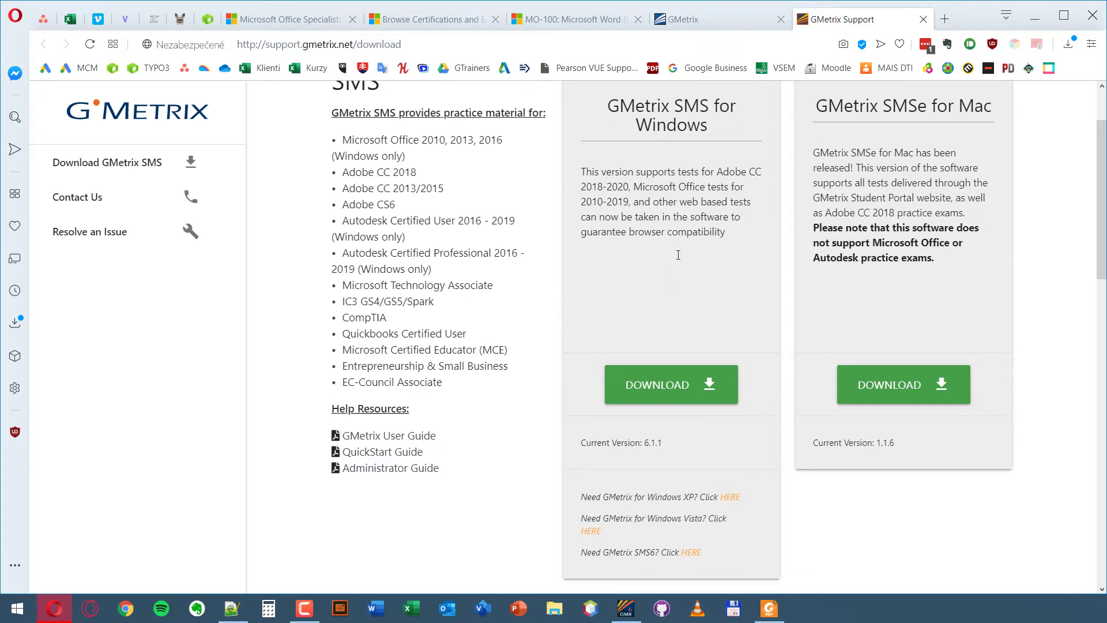
scroll(678, 256, "down", 1)
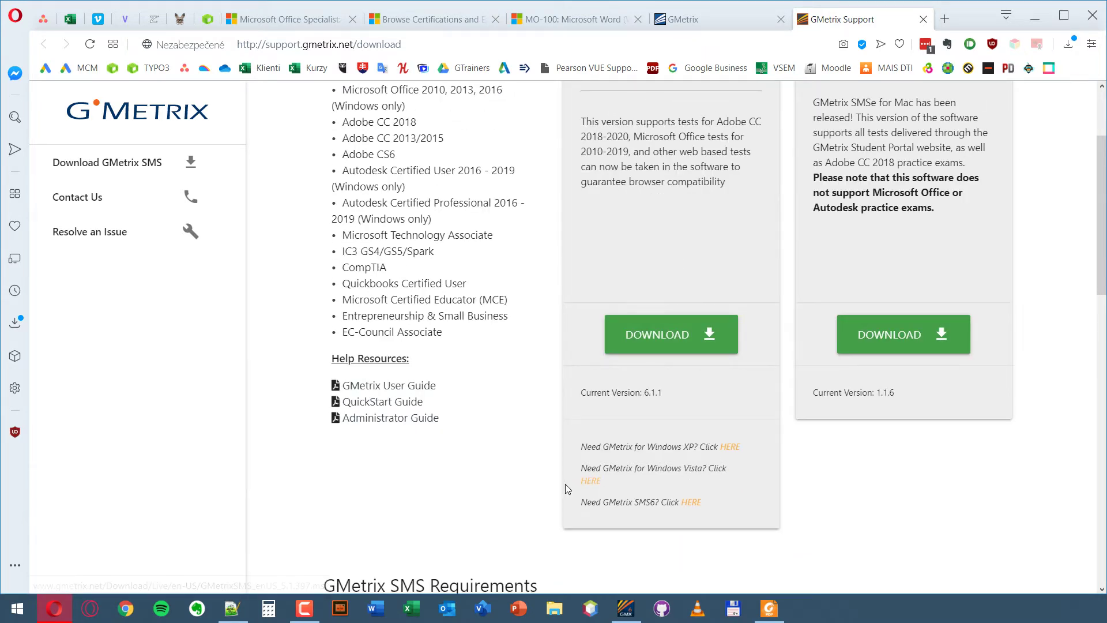
scroll(652, 452, "down", 5)
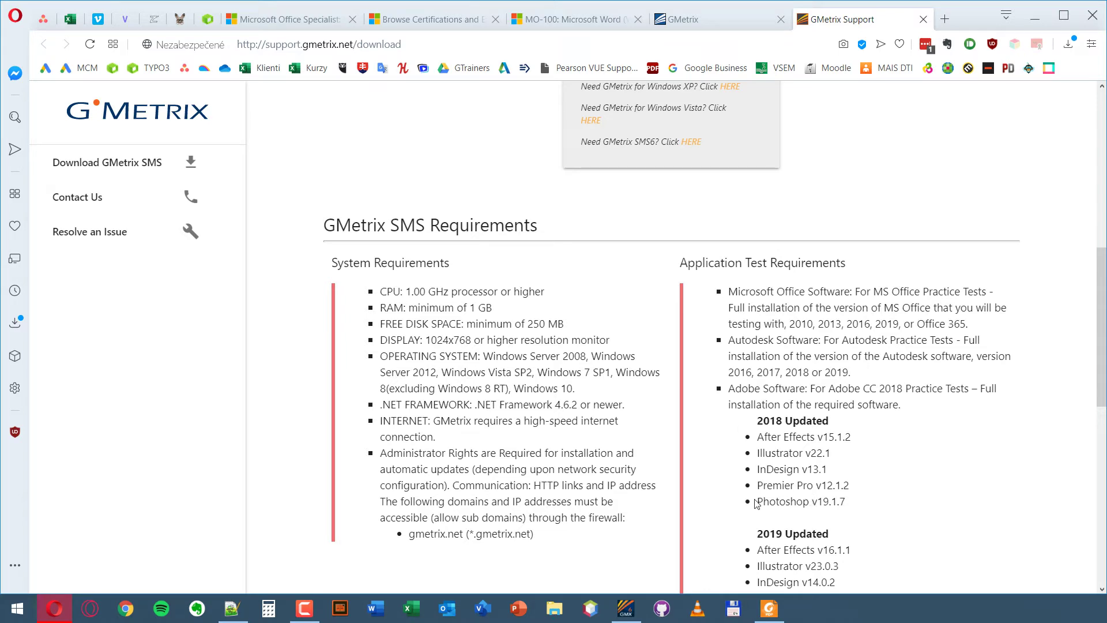
scroll(641, 489, "up", 1)
scroll(642, 489, "up", 7)
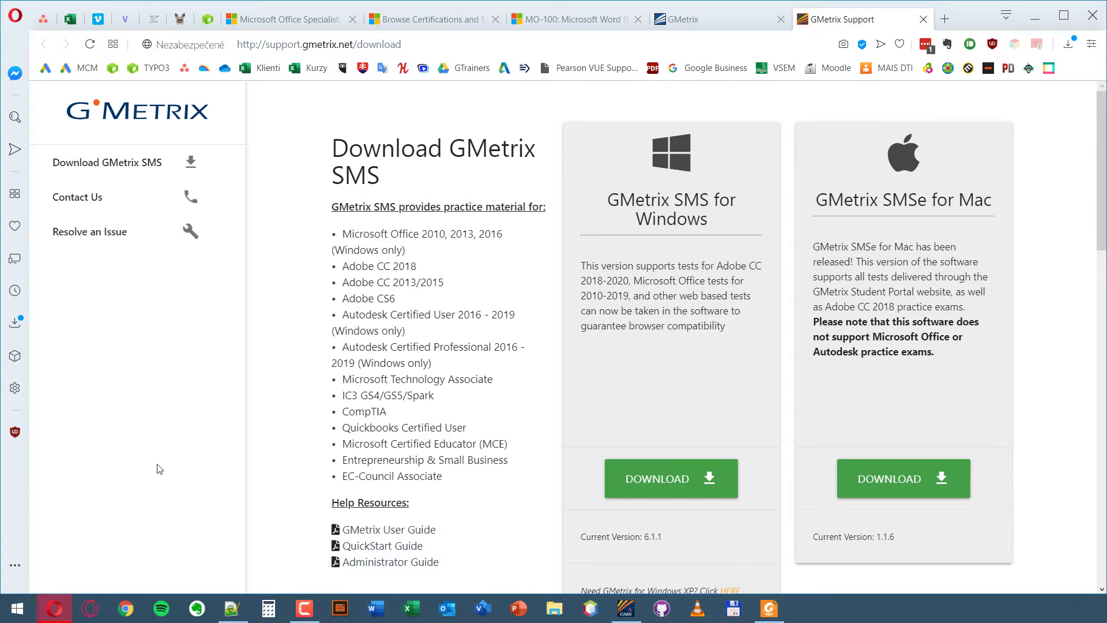
Launch Jazykové predvoľby balíka Office from Všetky programy > Nástroje balíka Microsoft Office
left_click(18, 609)
left_click(76, 558)
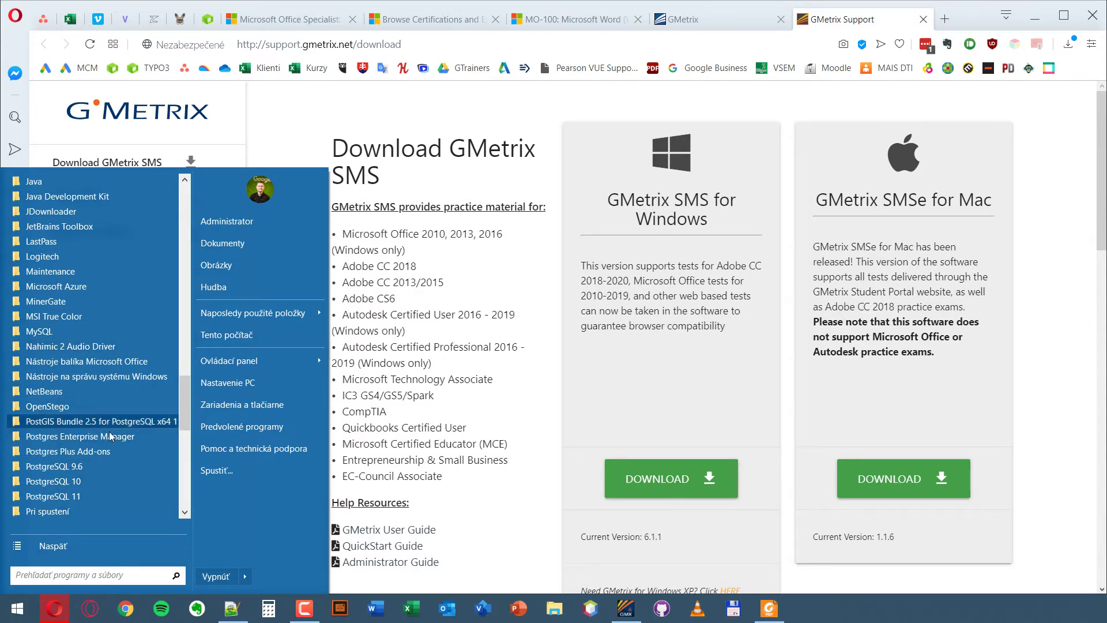
left_click(101, 362)
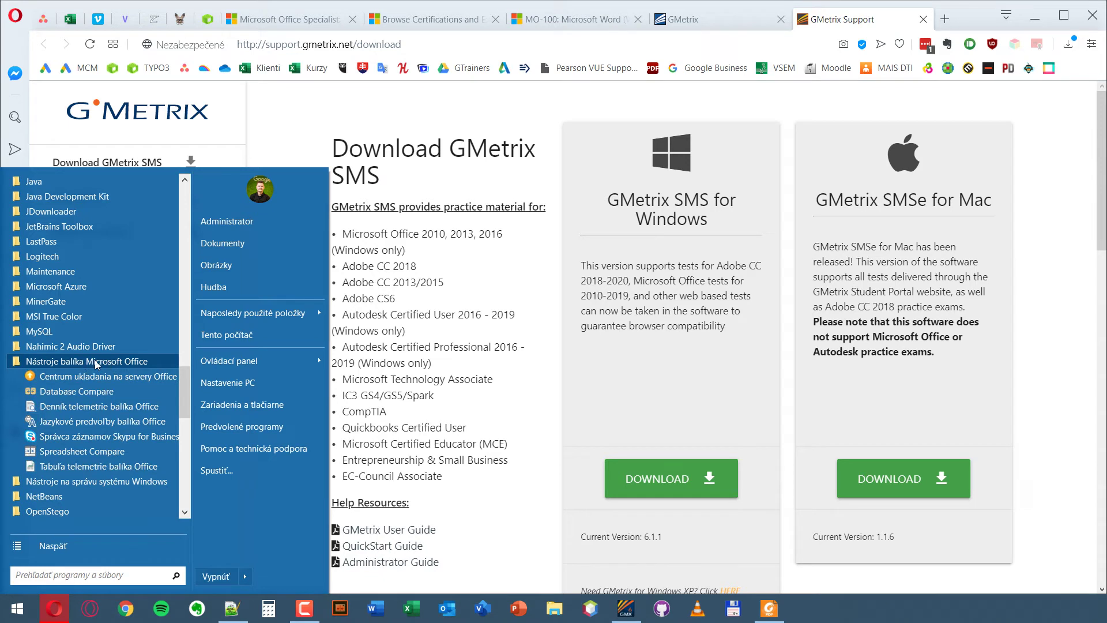
left_click(120, 428)
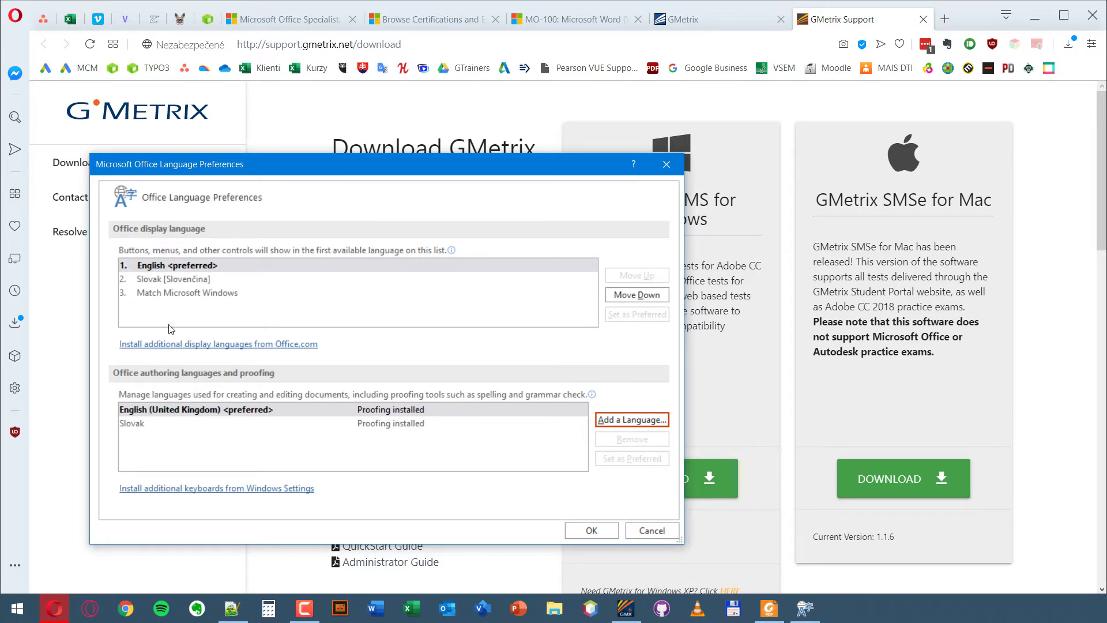
left_click(183, 281)
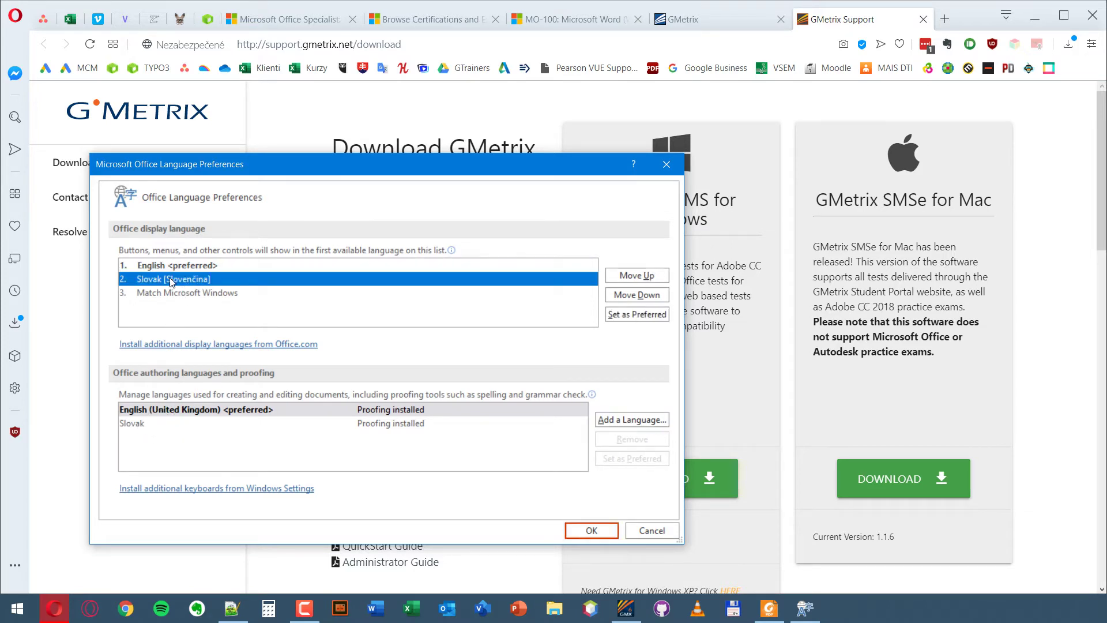
left_click(184, 269)
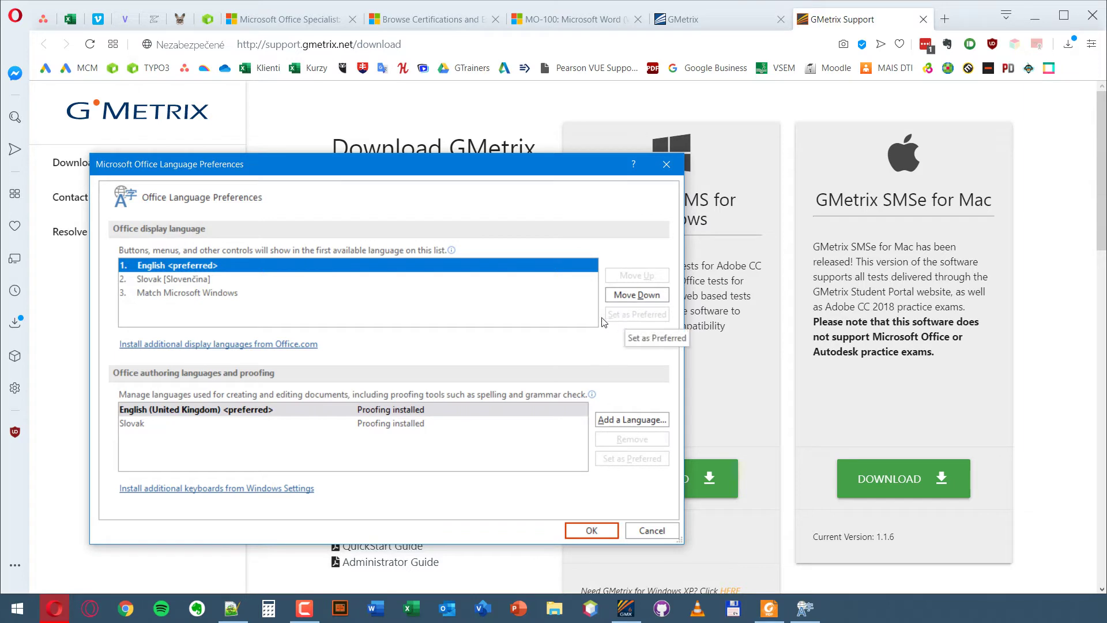
left_click(184, 412)
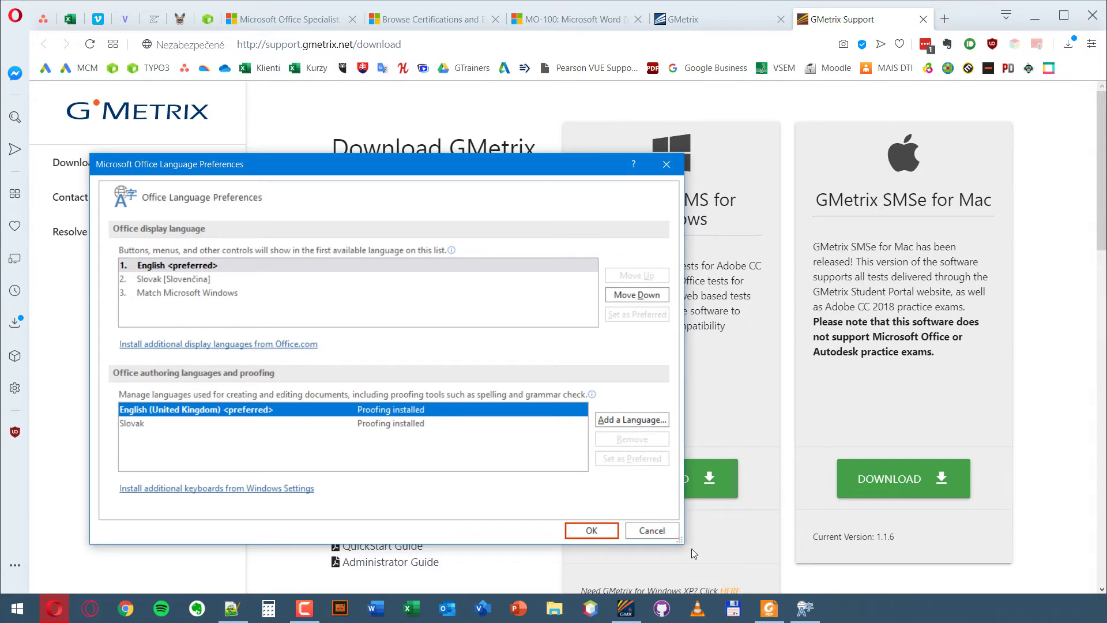
Close the Office language preferences and switch to the standard Windows Start menu
left_click(663, 537)
left_click(15, 615)
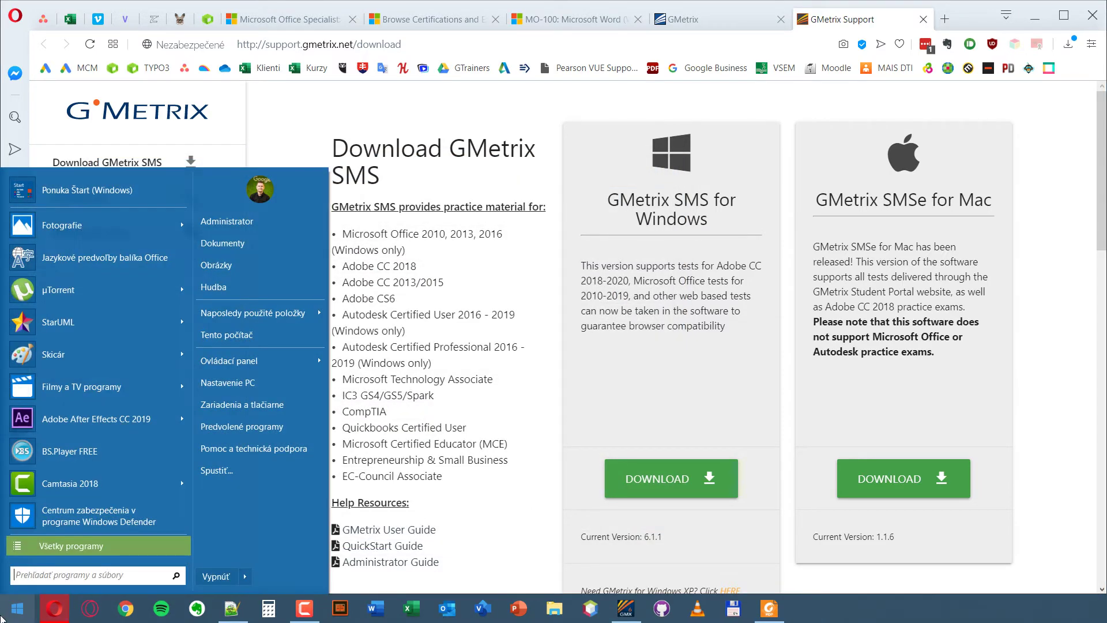
left_click(72, 196)
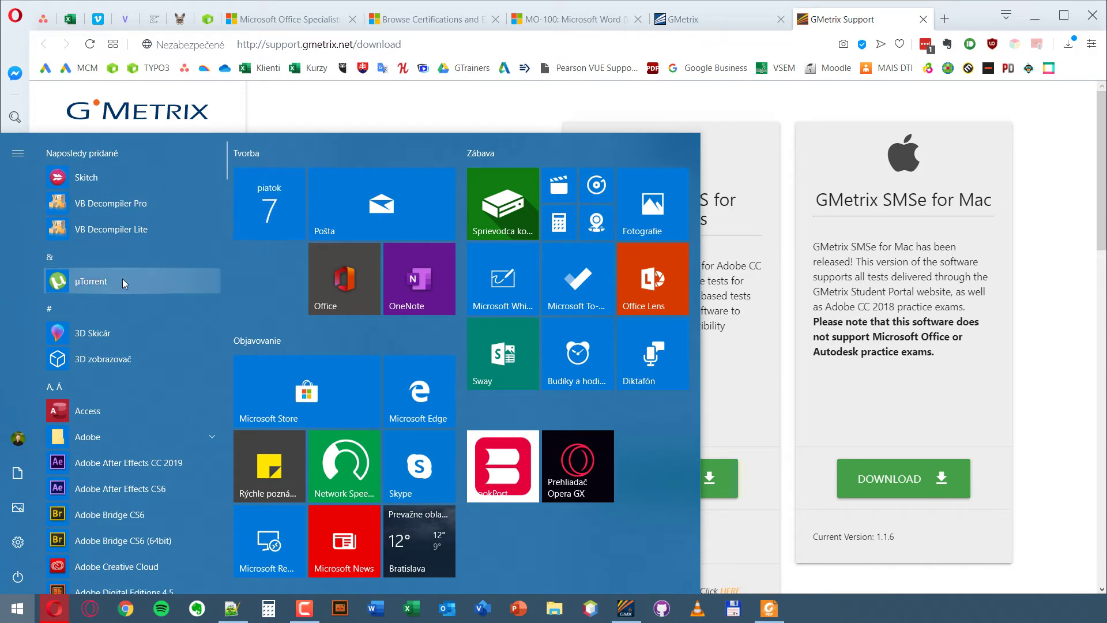
Search Start for language settings ('jazy', 'kanj', 'languag'), dismiss it, and close the GMetrix Support page
type("jazy")
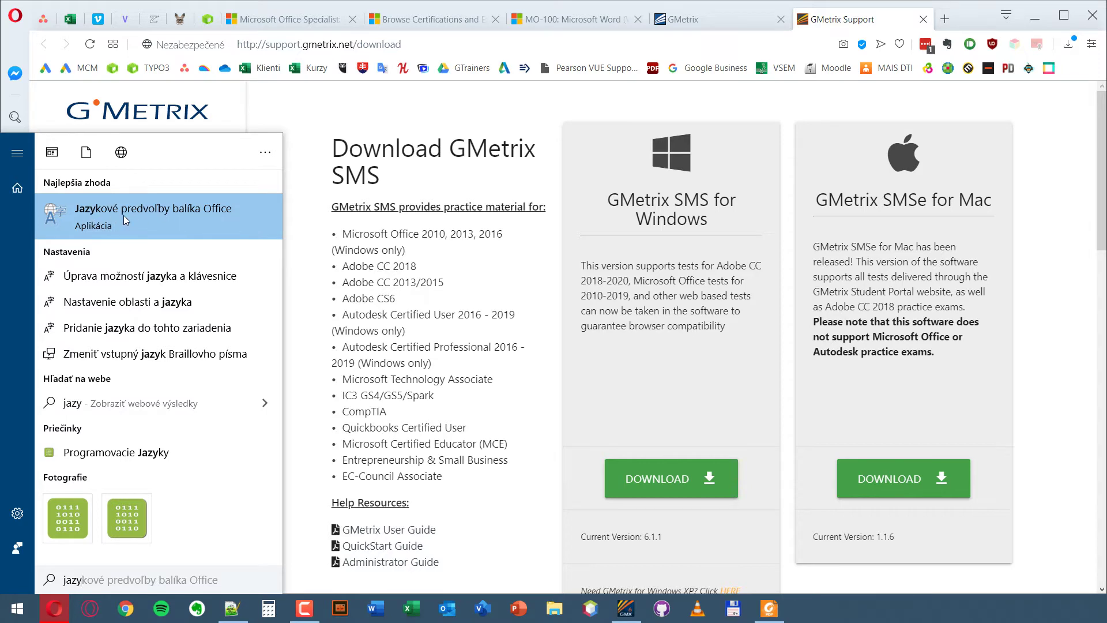
key("BackSpace")
key("BackSpace")
key("BackSpace")
type("lan")
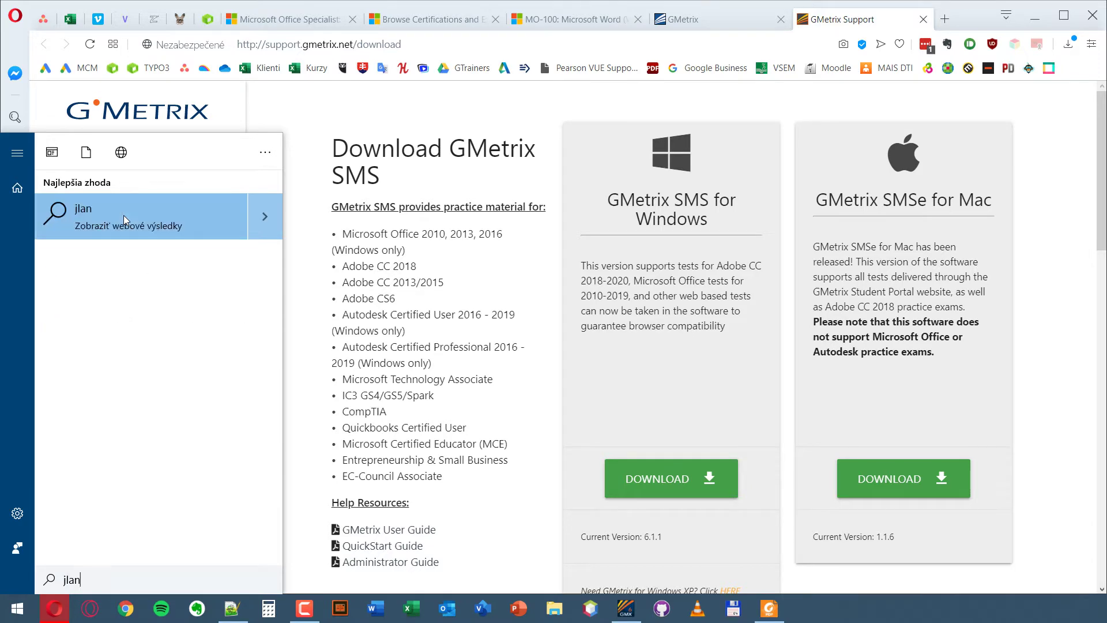
type("l")
key("BackSpace")
key("BackSpace")
type("kanj")
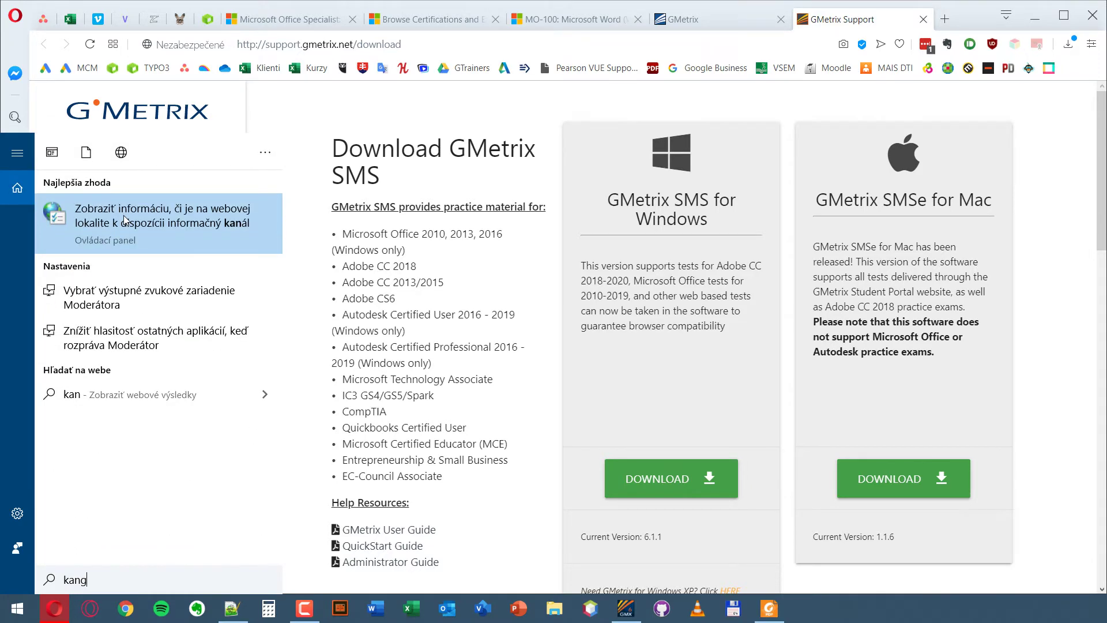
key("BackSpace")
key("BackSpace")
key("BackSpace")
key("BackSpace")
type("l")
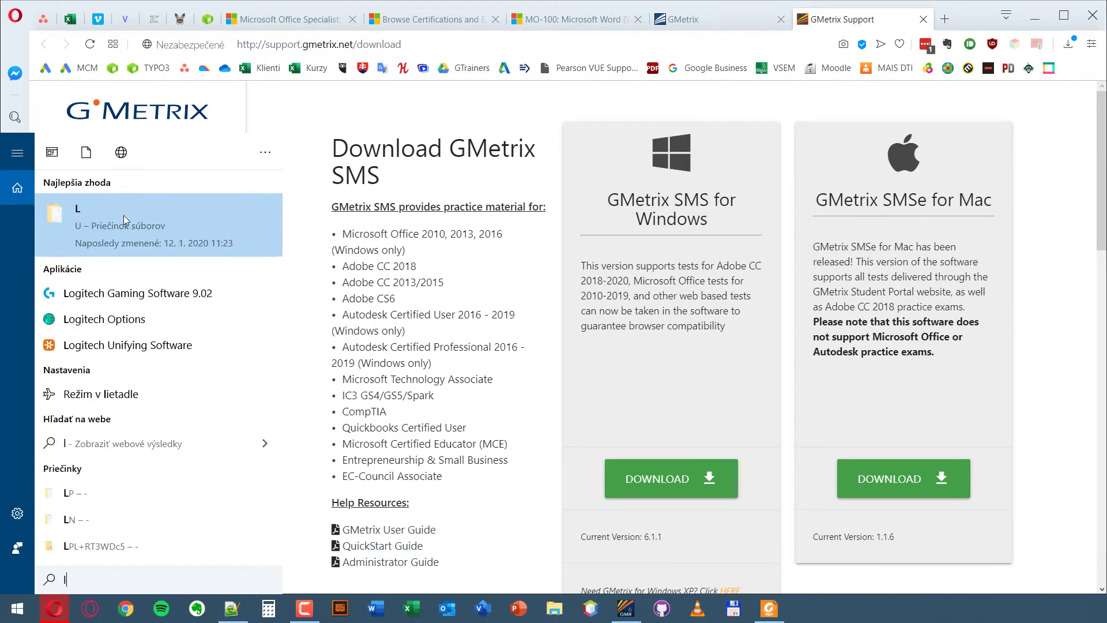
type("ang")
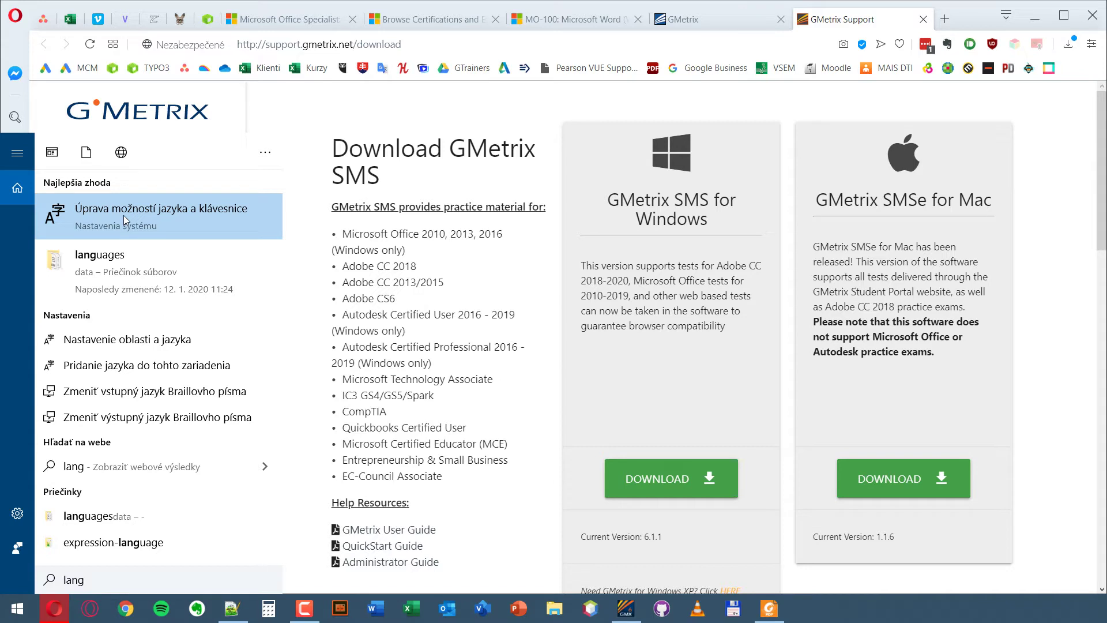
type("uag")
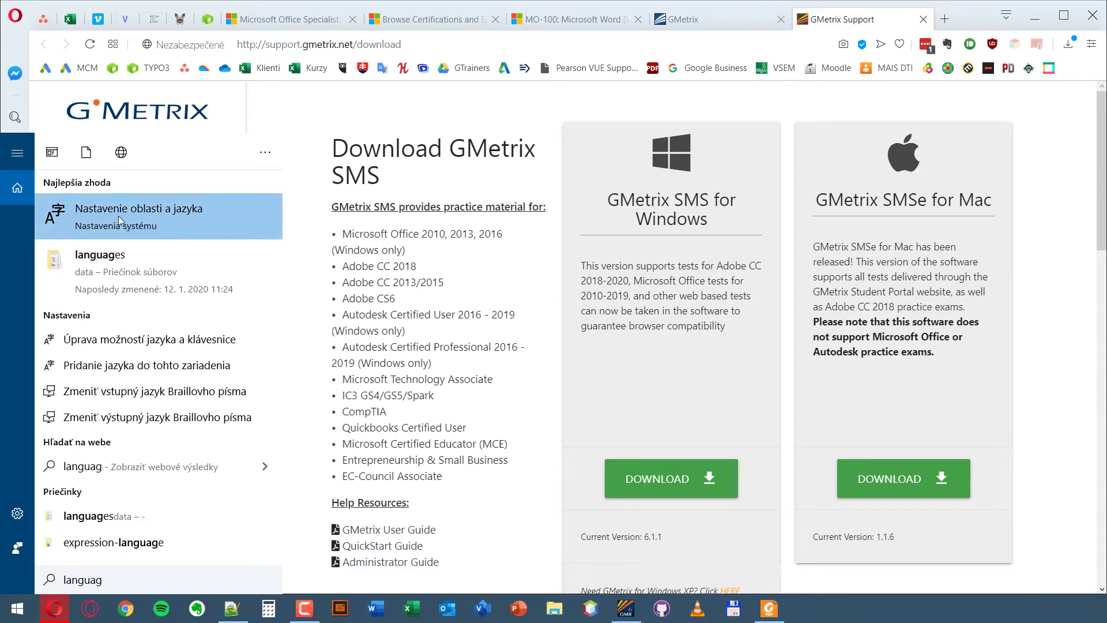
left_click(322, 112)
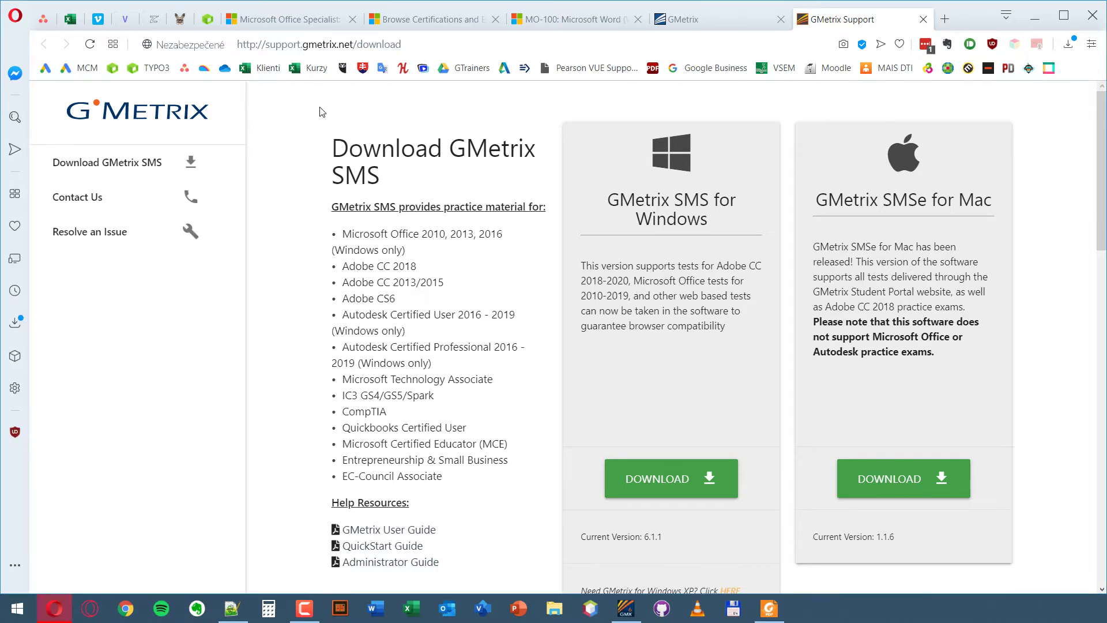
left_click(923, 19)
Reveal the GMetrix SMS login window and keep English selected as the interface language
left_click(1032, 22)
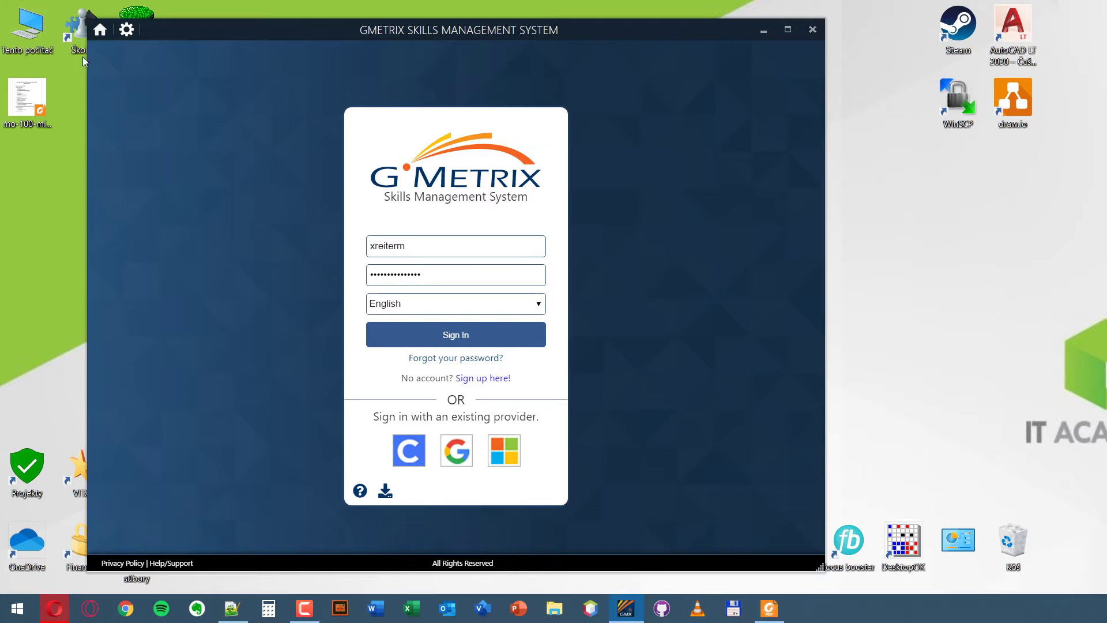
left_click(539, 305)
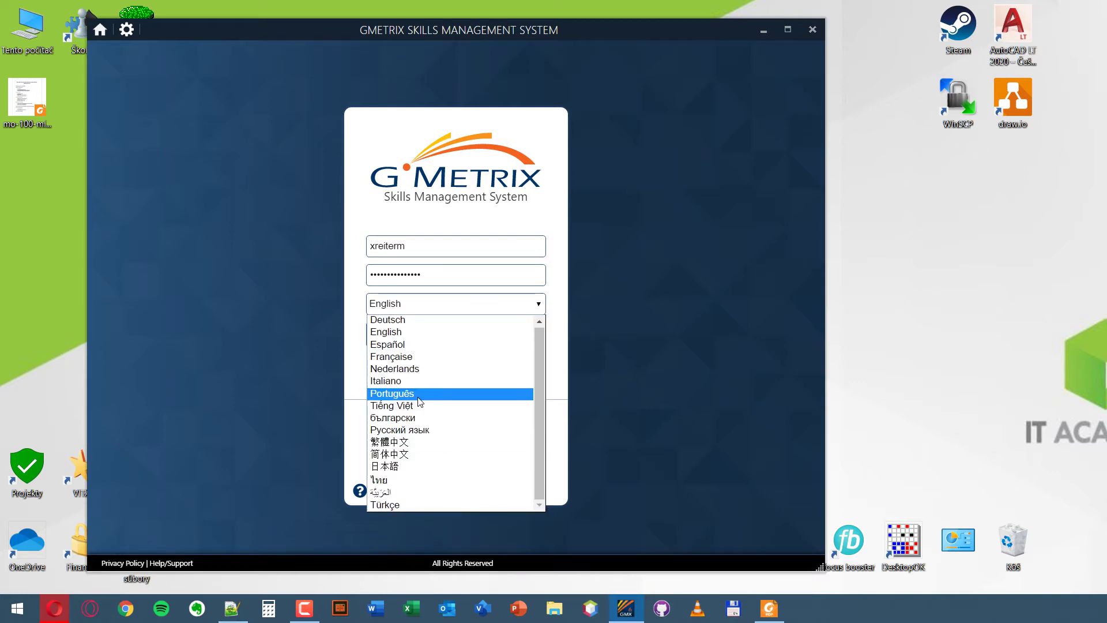
left_click(292, 324)
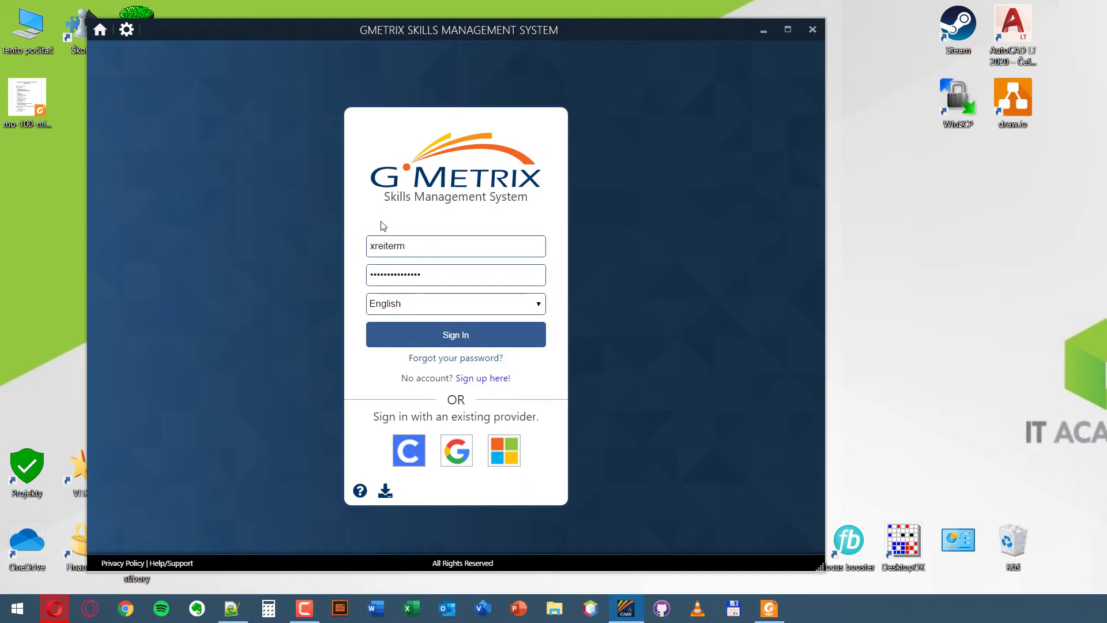
Sign in, maximize the GMetrix SMS window, and expand the account menu's interface language list
left_click(414, 341)
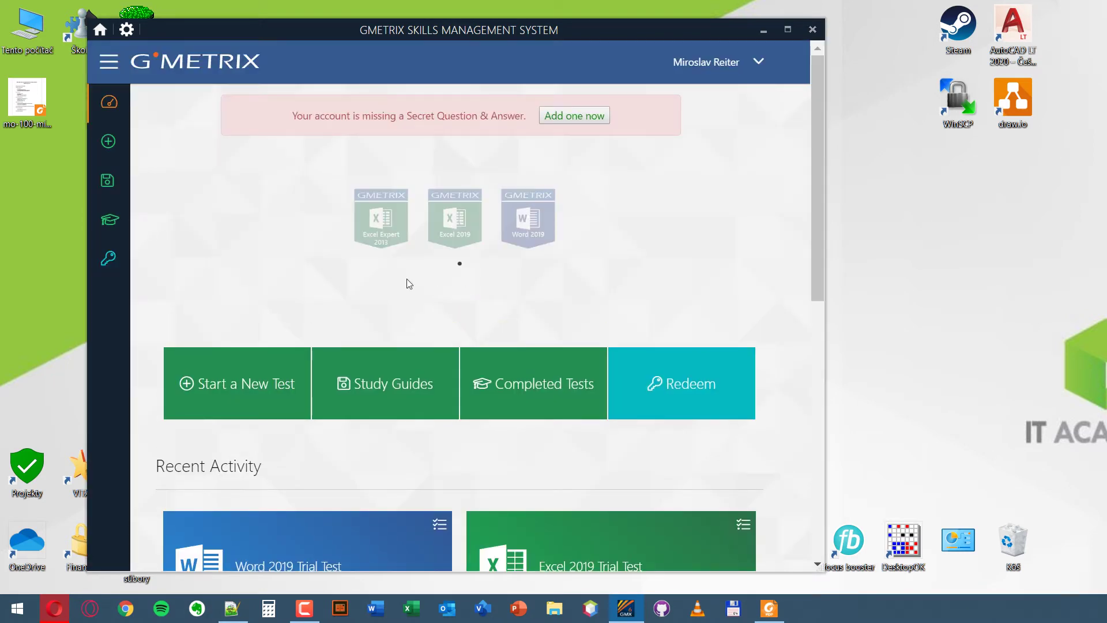
double_click(337, 30)
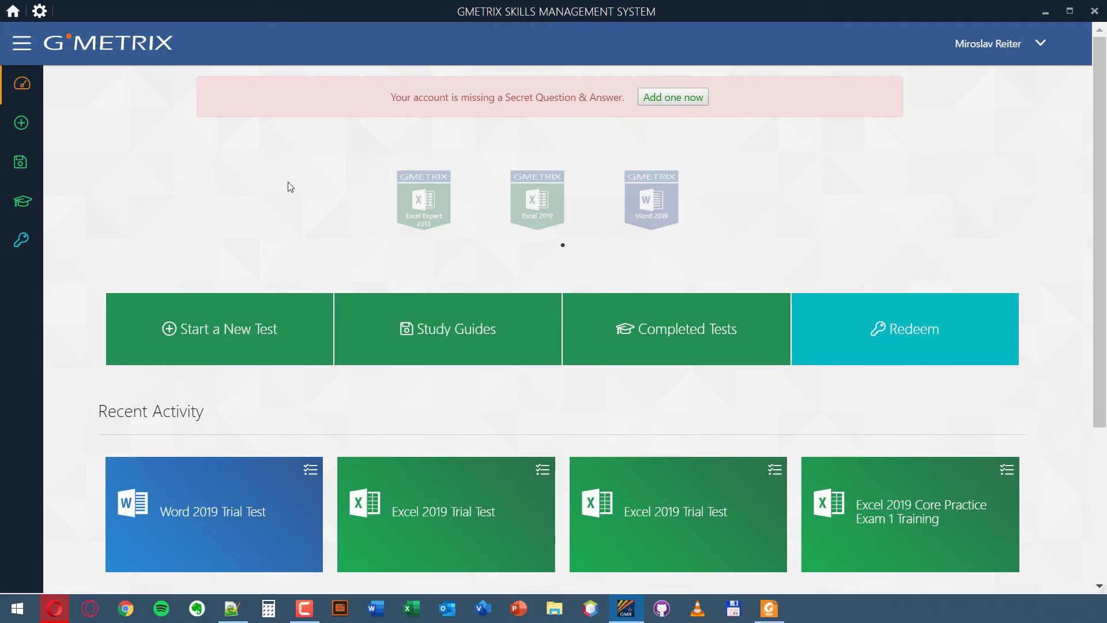
left_click(1041, 44)
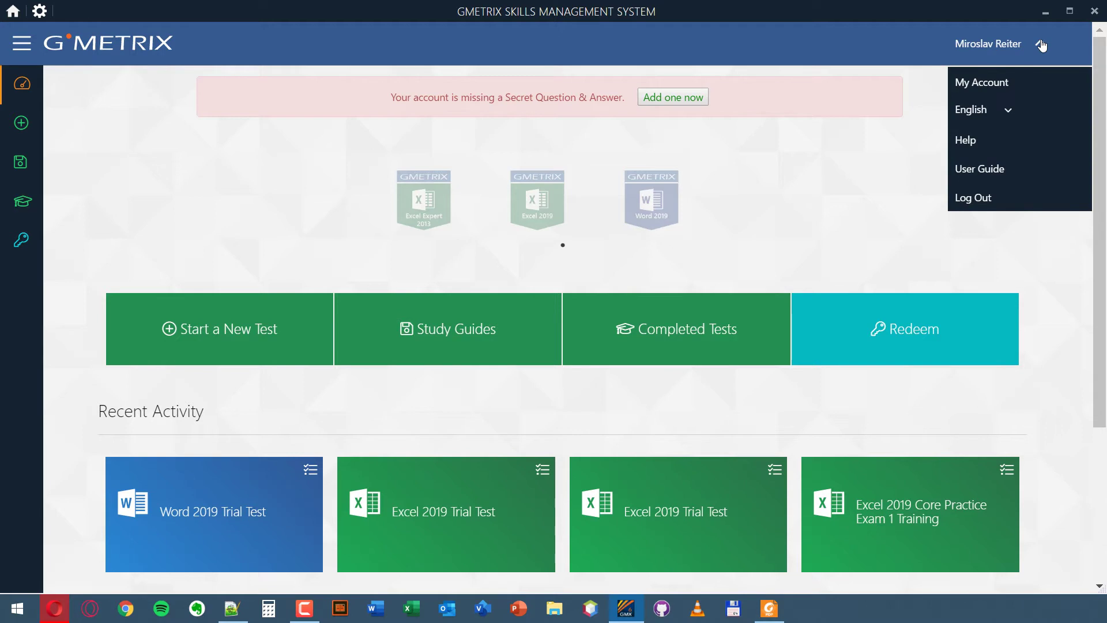
left_click(1010, 111)
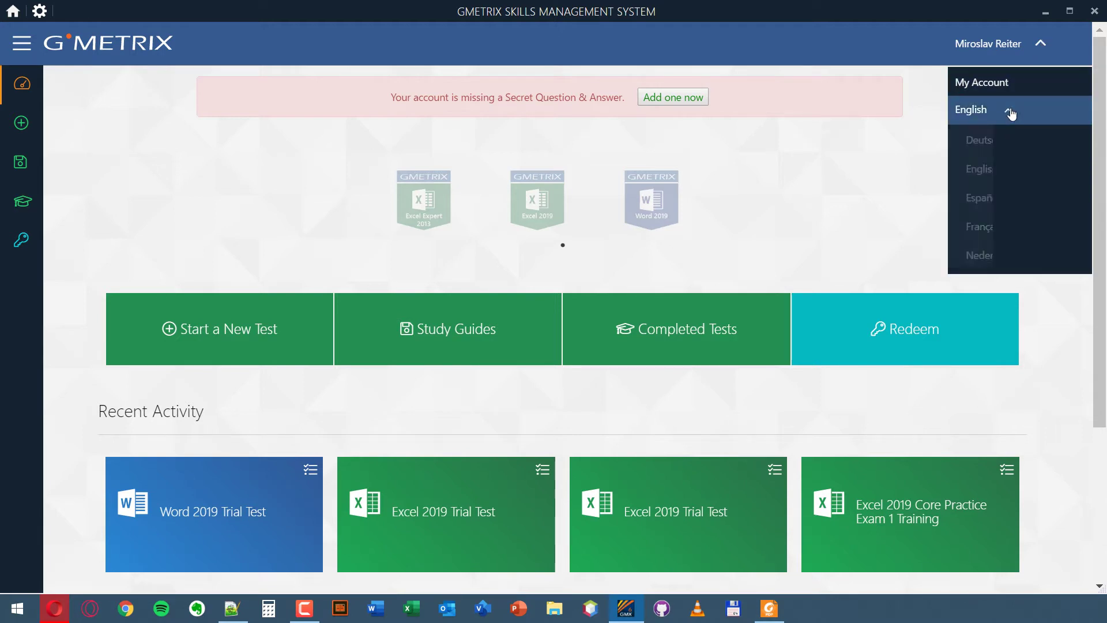
scroll(1006, 217, "down", 3)
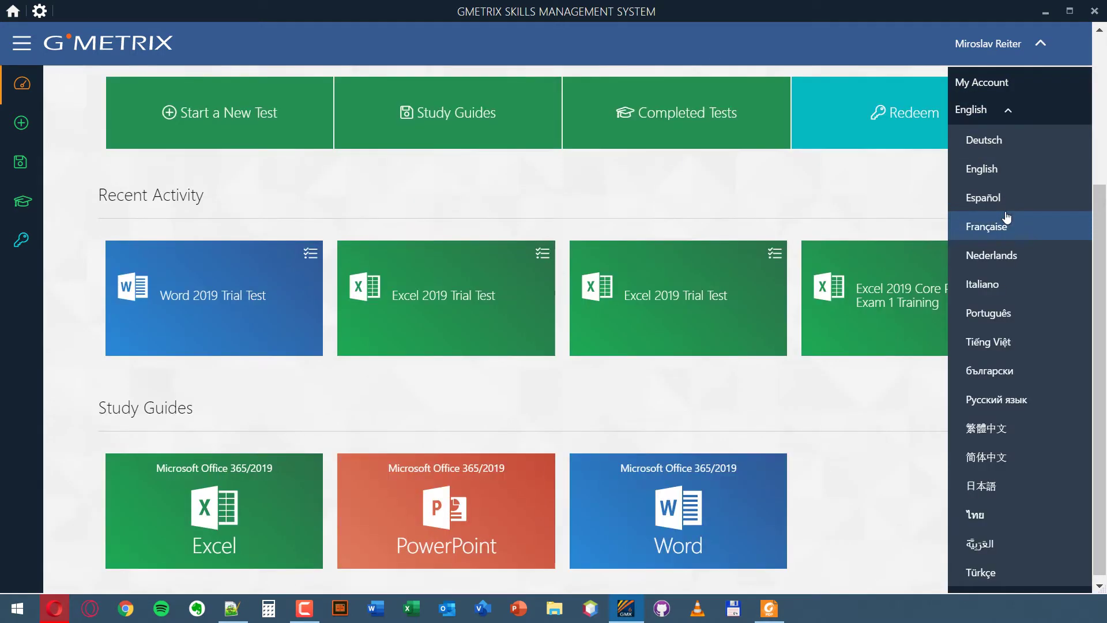
scroll(1006, 218, "up", 3)
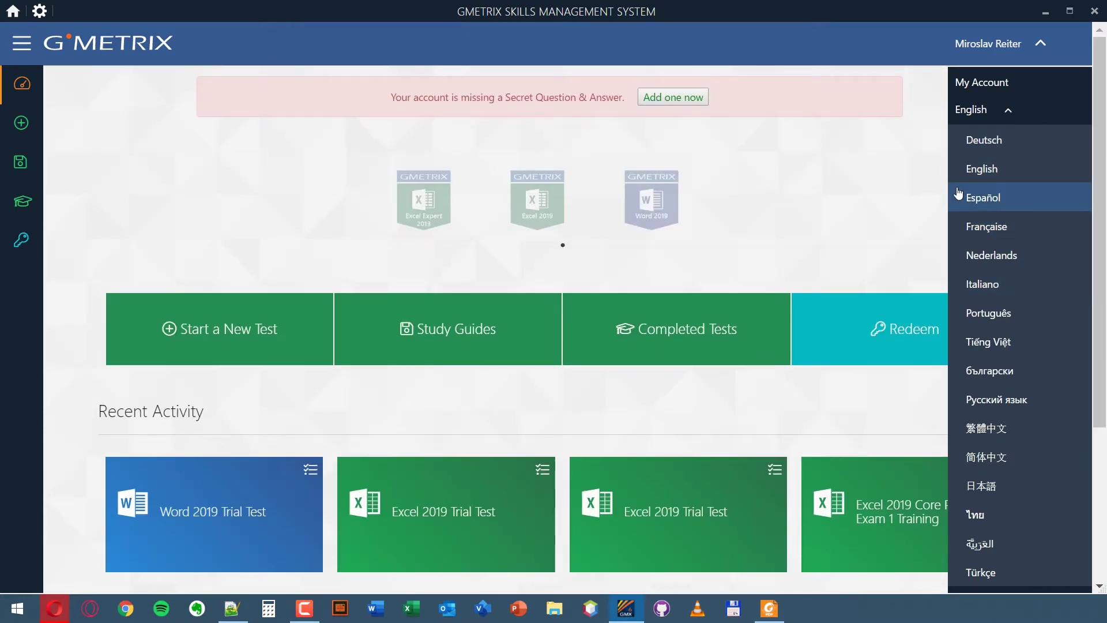
left_click(1006, 85)
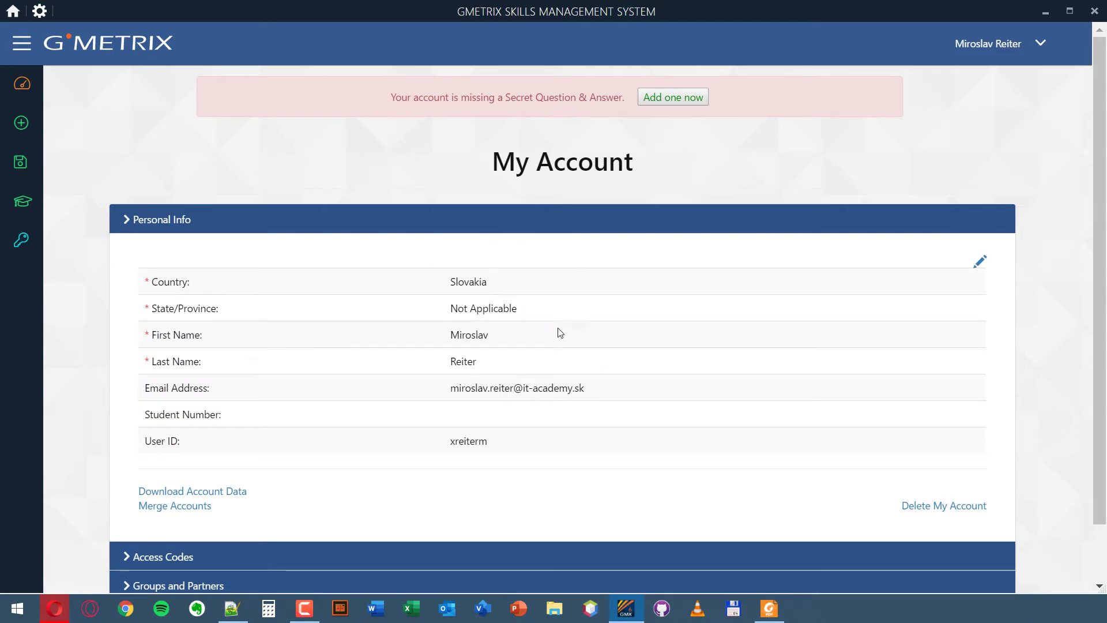
scroll(459, 277, "down", 1)
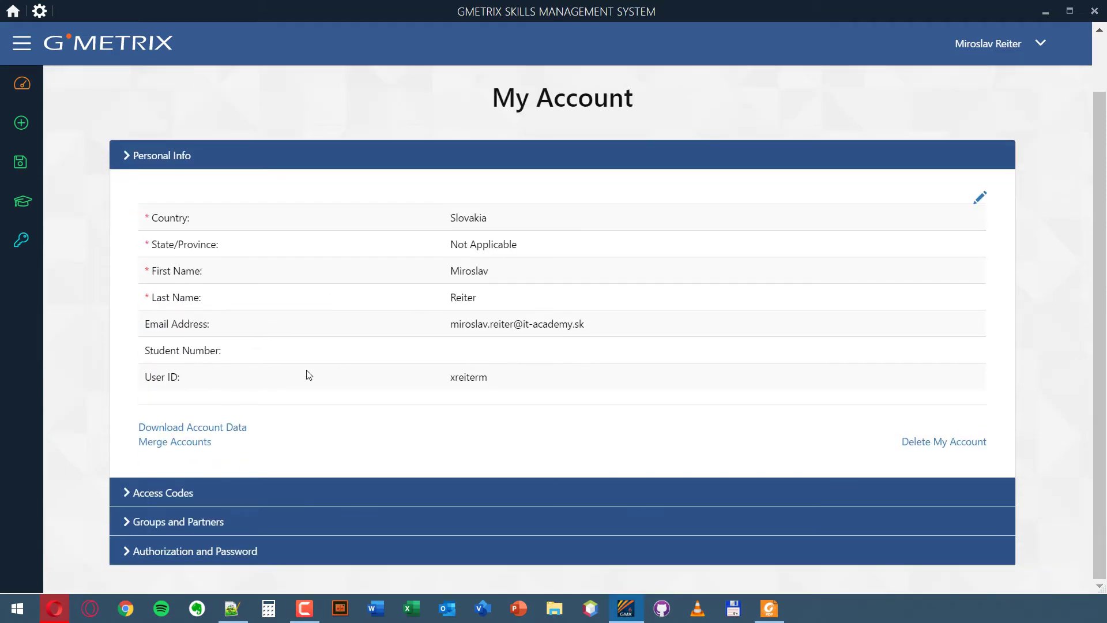
left_click(148, 492)
scroll(138, 412, "down", 3)
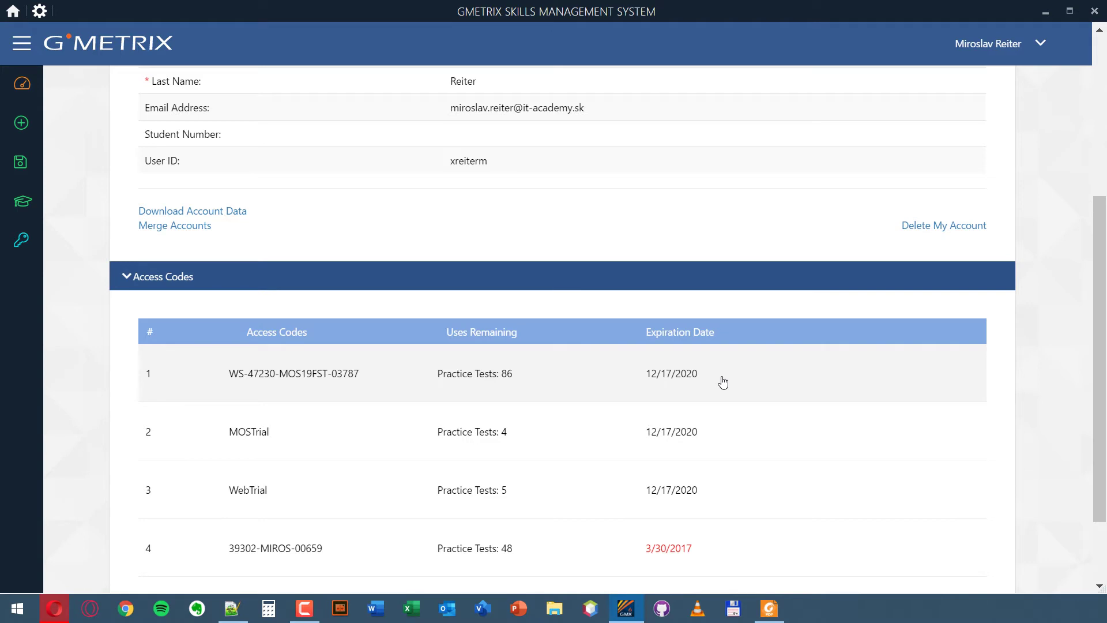
scroll(474, 329, "down", 2)
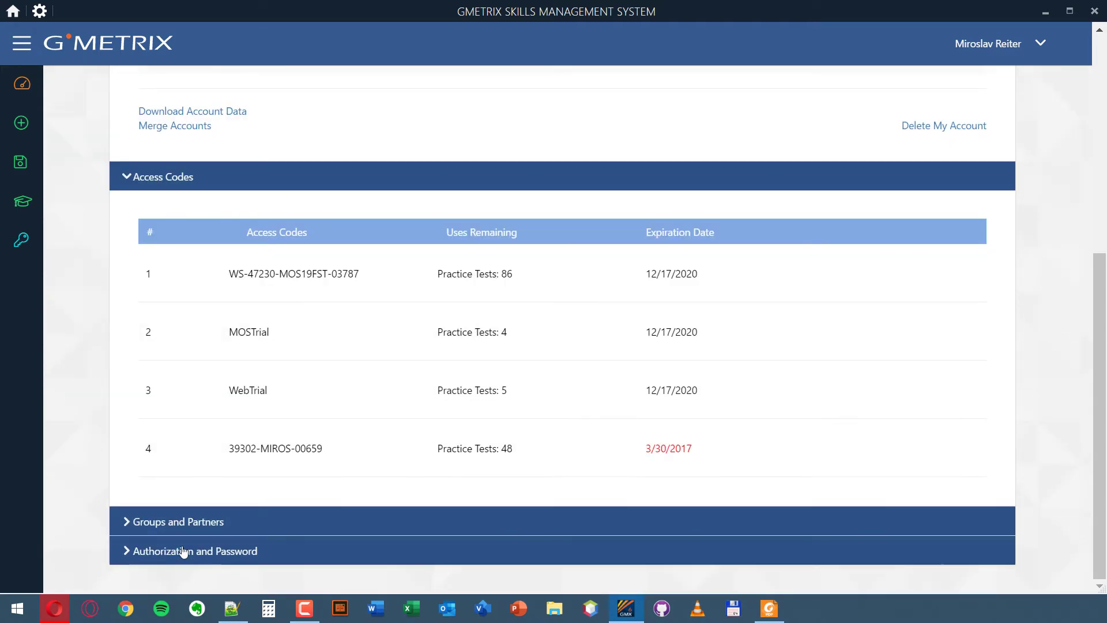
scroll(346, 441, "up", 2)
scroll(343, 446, "down", 1)
scroll(342, 446, "up", 4)
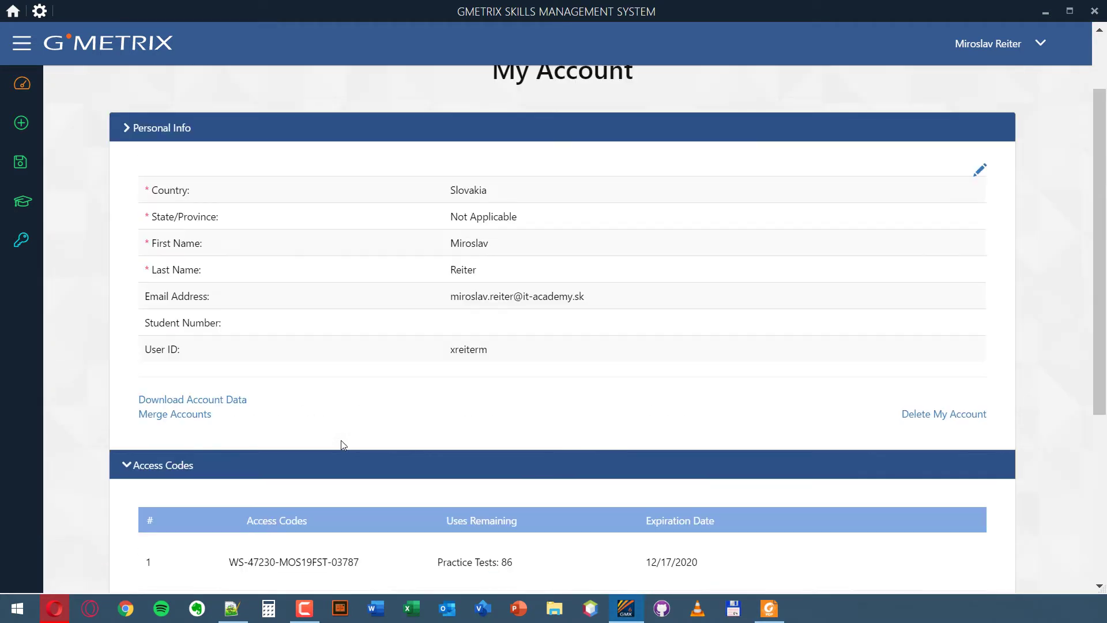
left_click(182, 465)
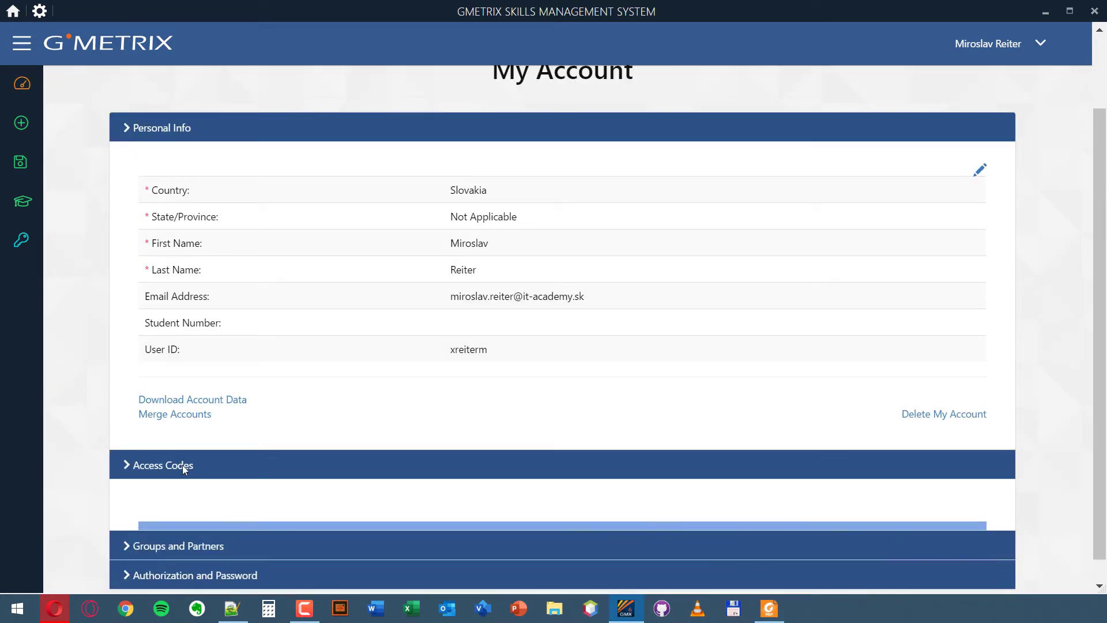
left_click(85, 49)
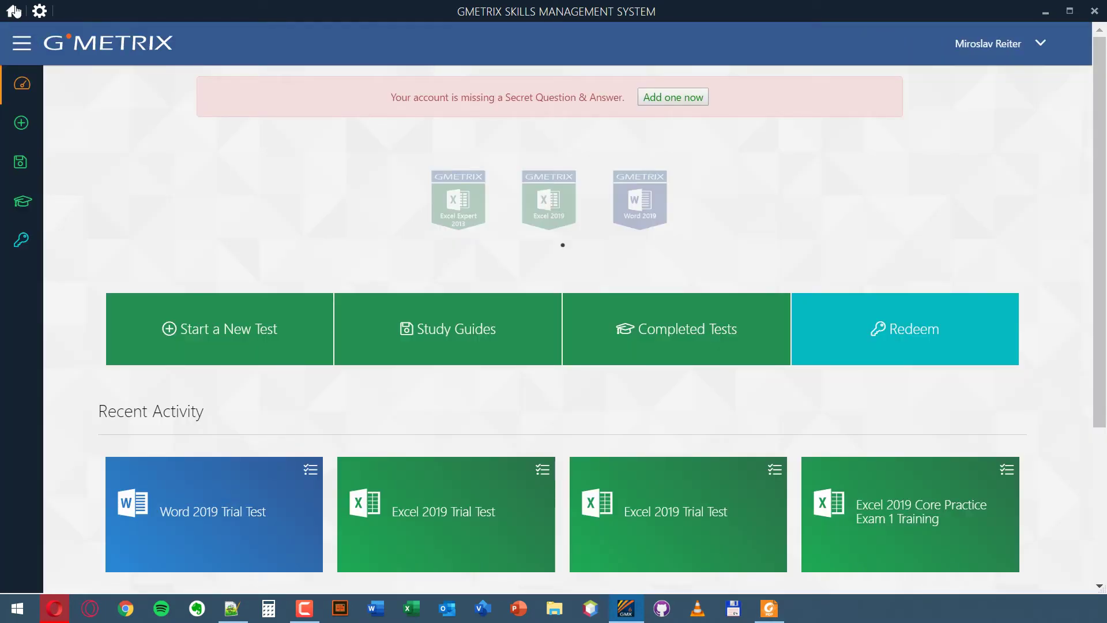
Reload the GMetrix dashboard via Home, then open and cancel the Redeem access-code dialog
left_click(14, 10)
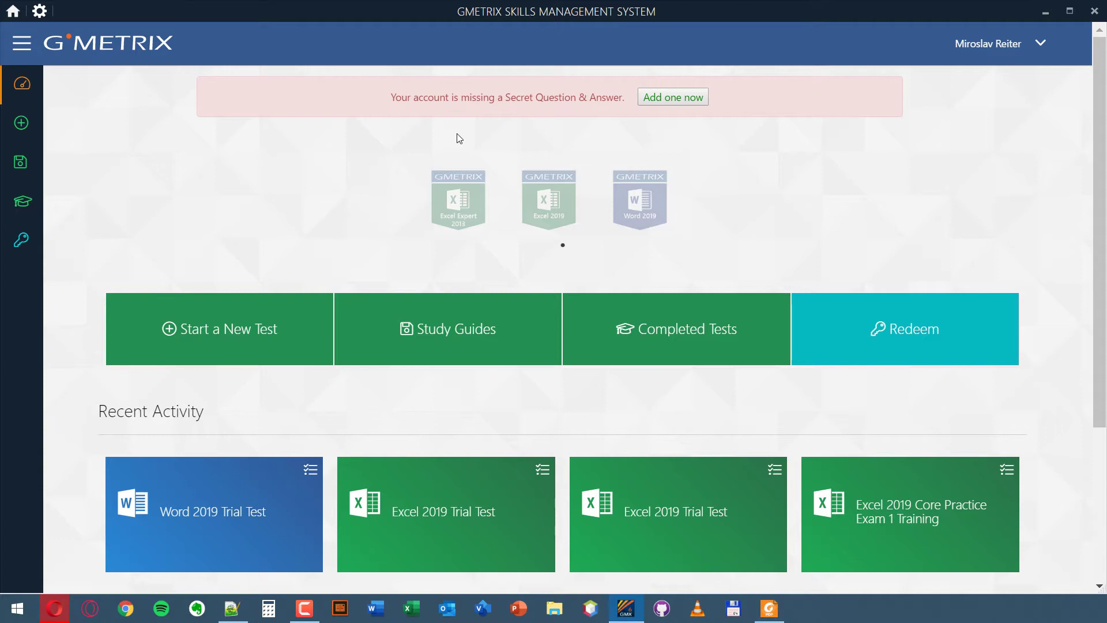
left_click(925, 346)
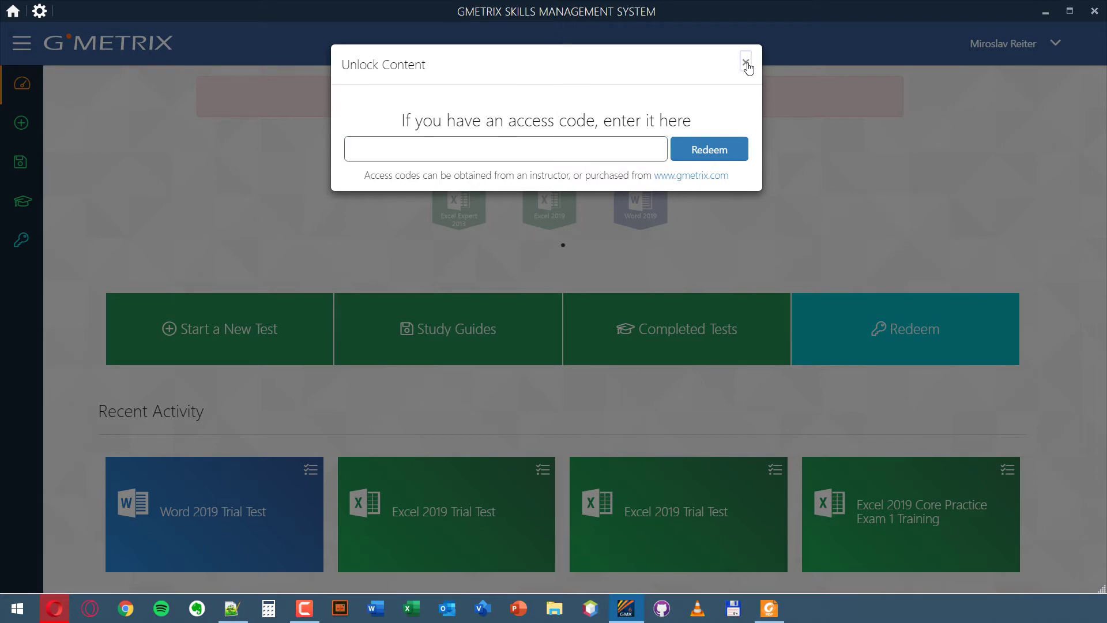
left_click(746, 63)
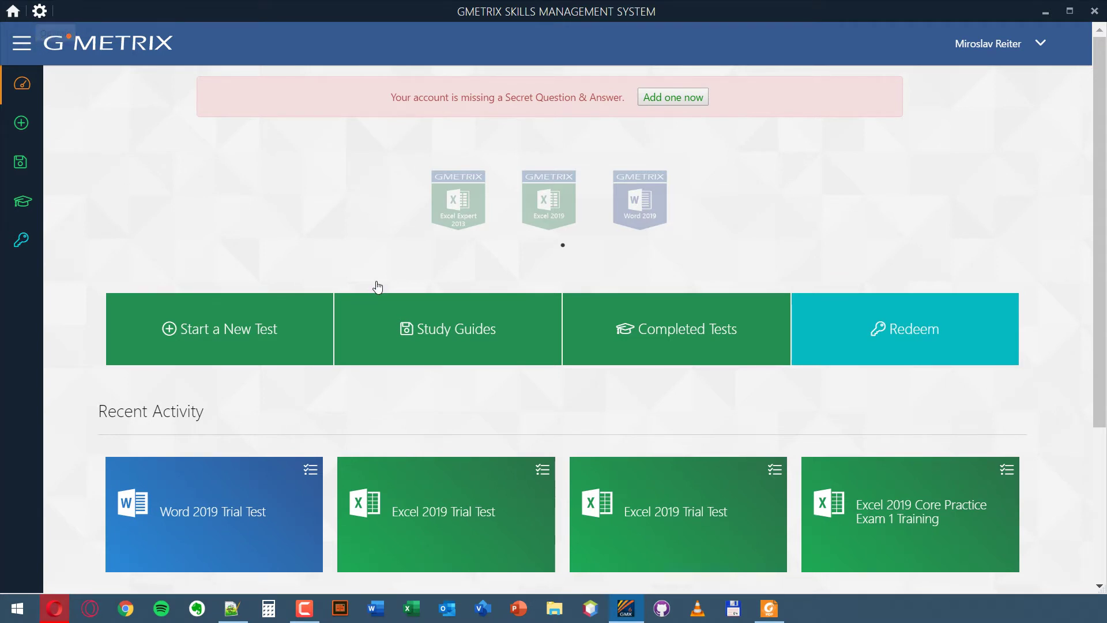
Open the GMetrix SMS settings, move the window to the screen centre, and show the Checks results
left_click(39, 11)
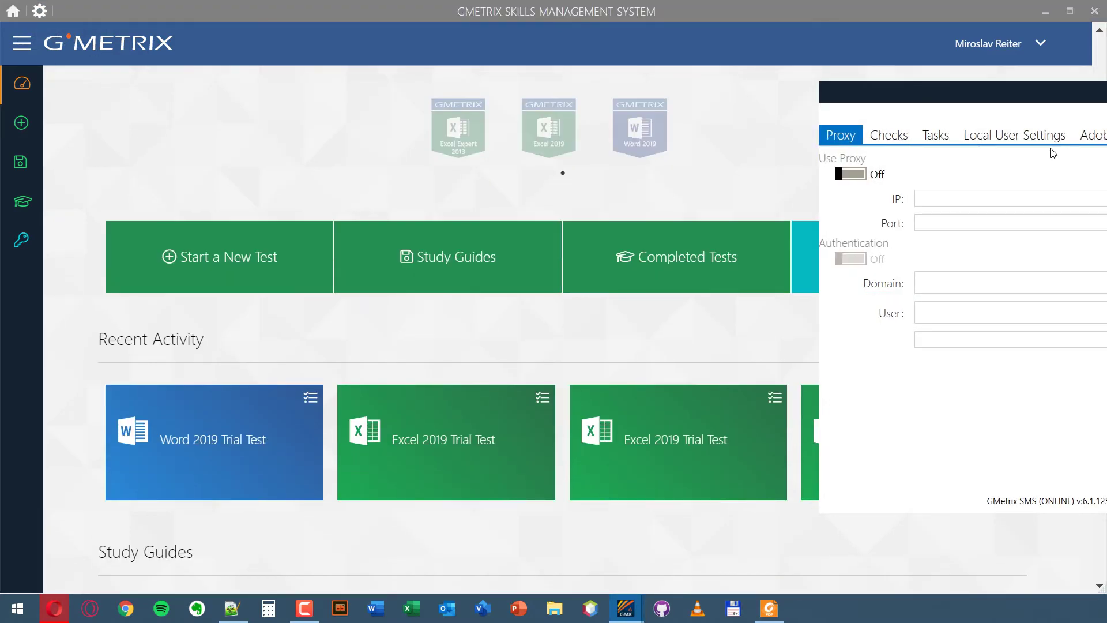
left_click_drag(999, 101, 458, 113)
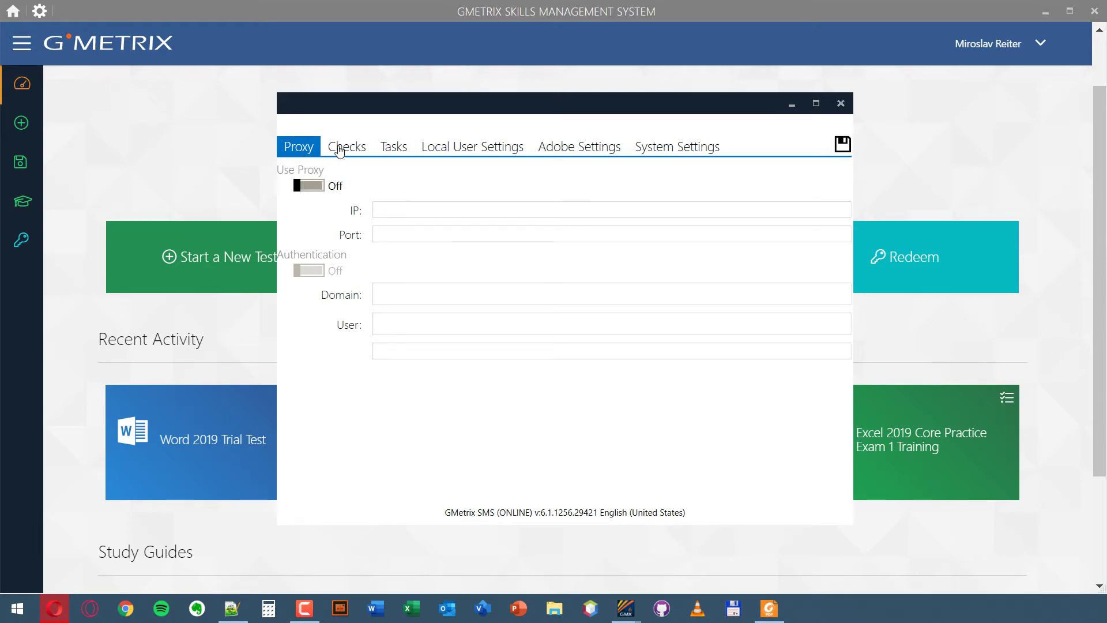
left_click(342, 148)
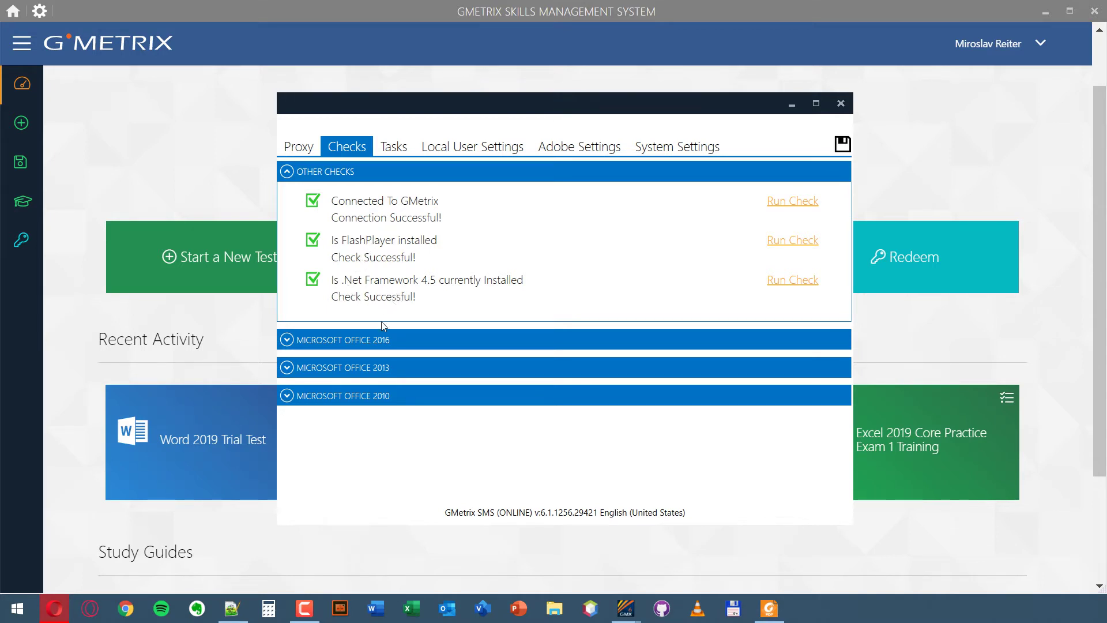
Expand and collapse the Office 2016, 2013 and 2010 checks, then show the Tasks list
left_click(370, 341)
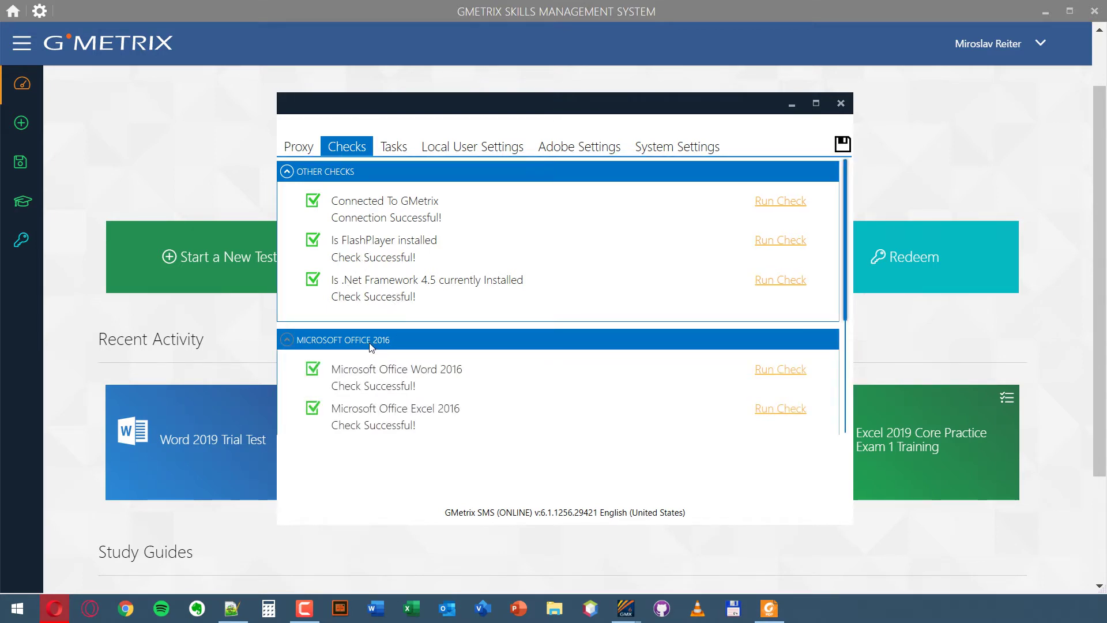
left_click(370, 342)
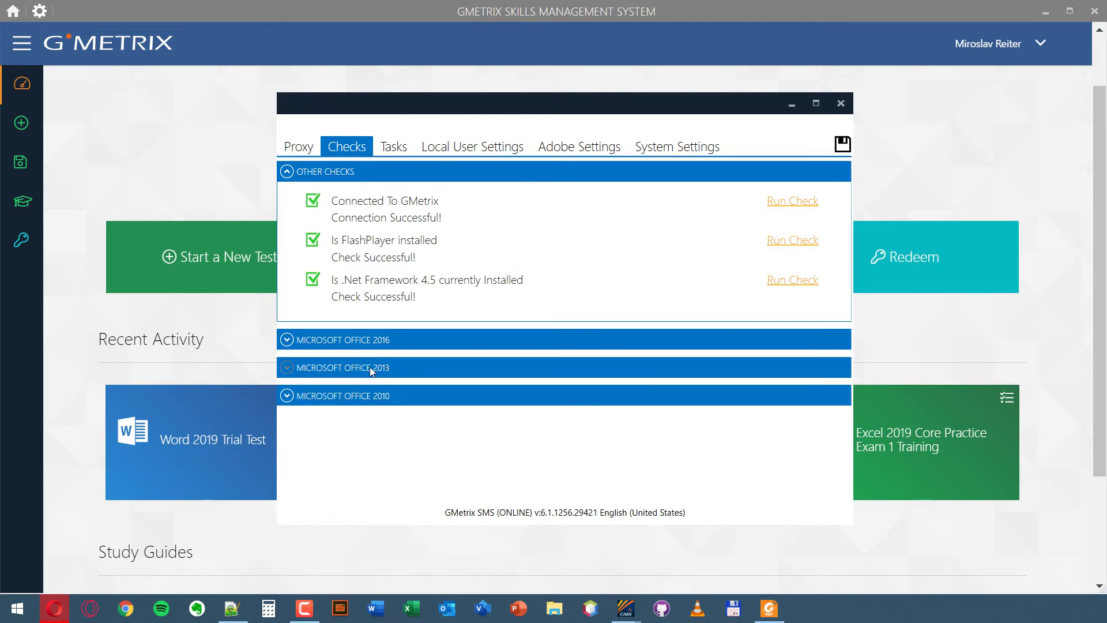
left_click(369, 367)
left_click(370, 367)
left_click(369, 402)
left_click(369, 398)
left_click(385, 148)
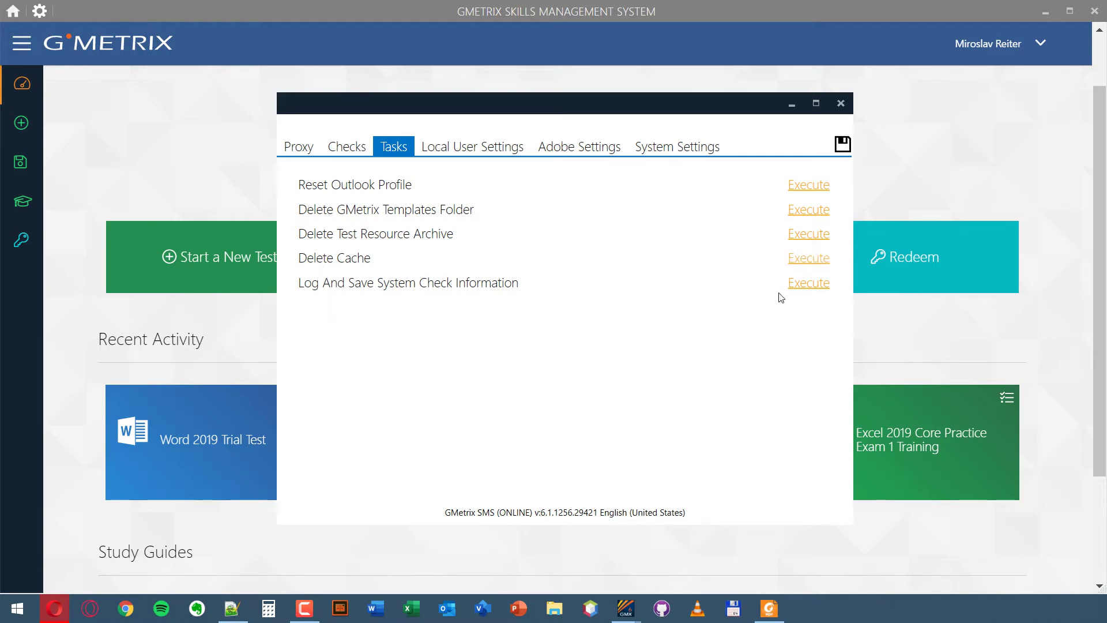
Show Local User Settings with empty Templates and Saved Projects fields, then open the Start menu
left_click(460, 152)
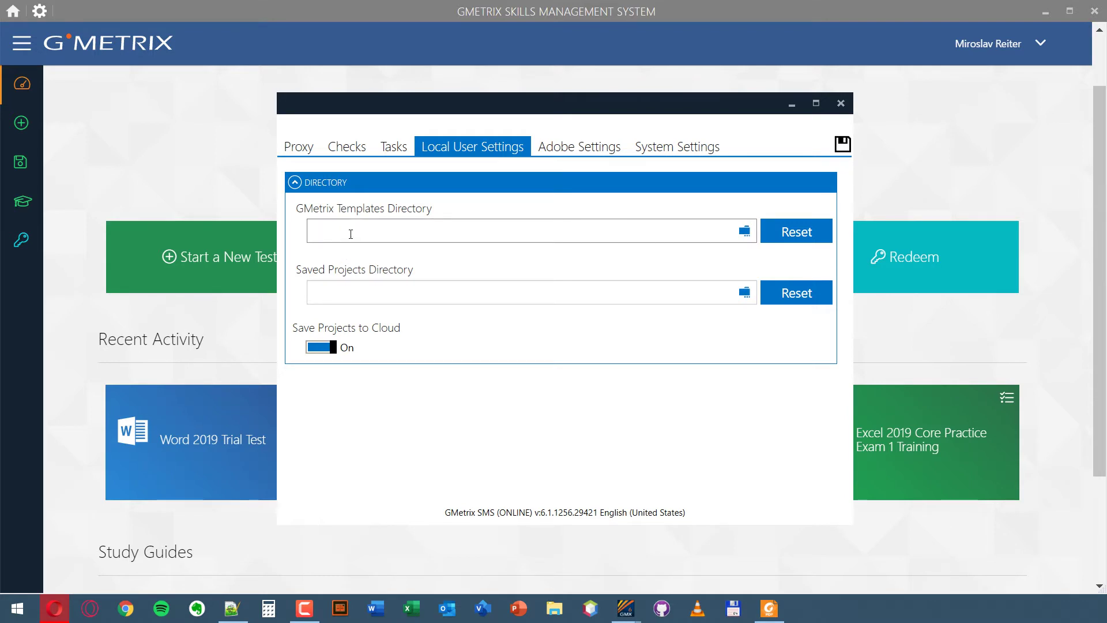
left_click(17, 608)
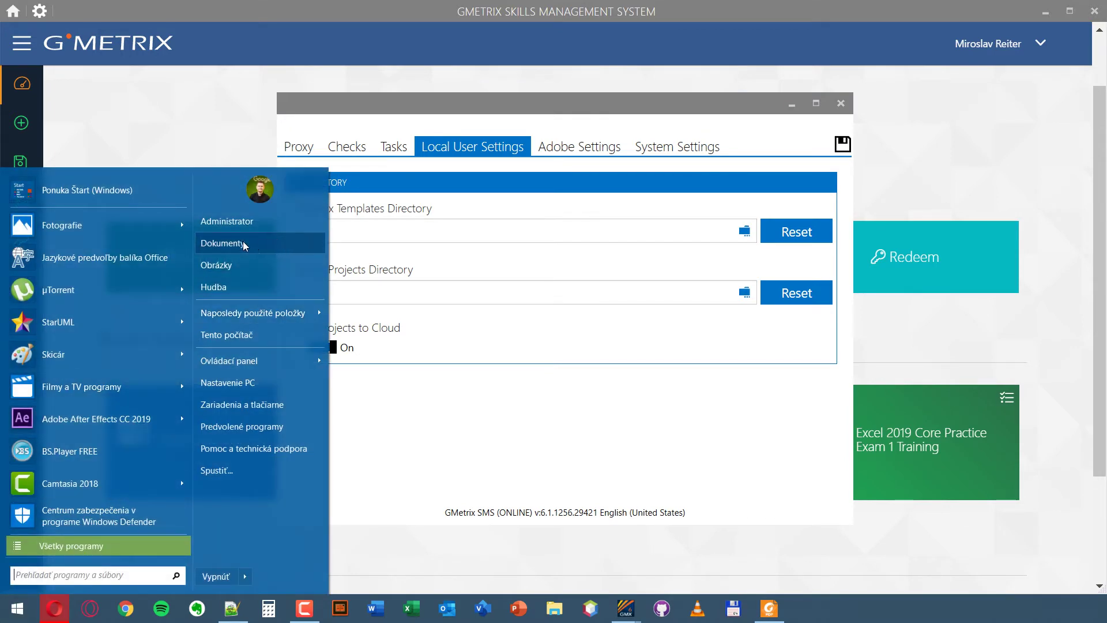
Open Dokumenty, centre its window, and check the Custom Office Templates folder before returning
left_click(232, 249)
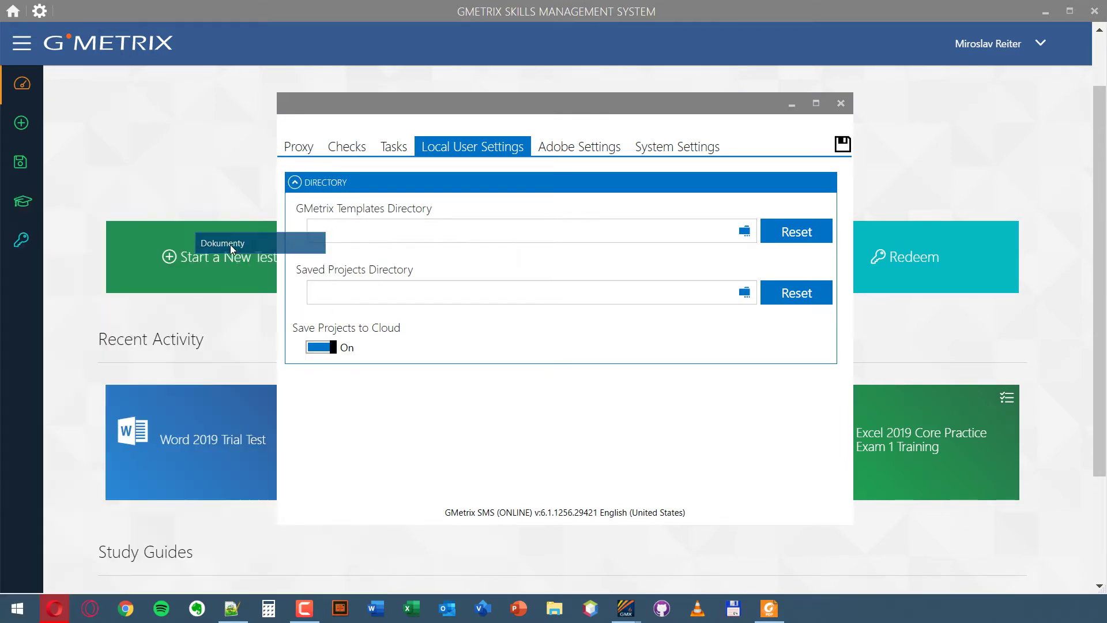
mouse_move(1032, 12)
left_mouse_down()
mouse_move(706, 81)
mouse_move(415, 84)
left_mouse_up()
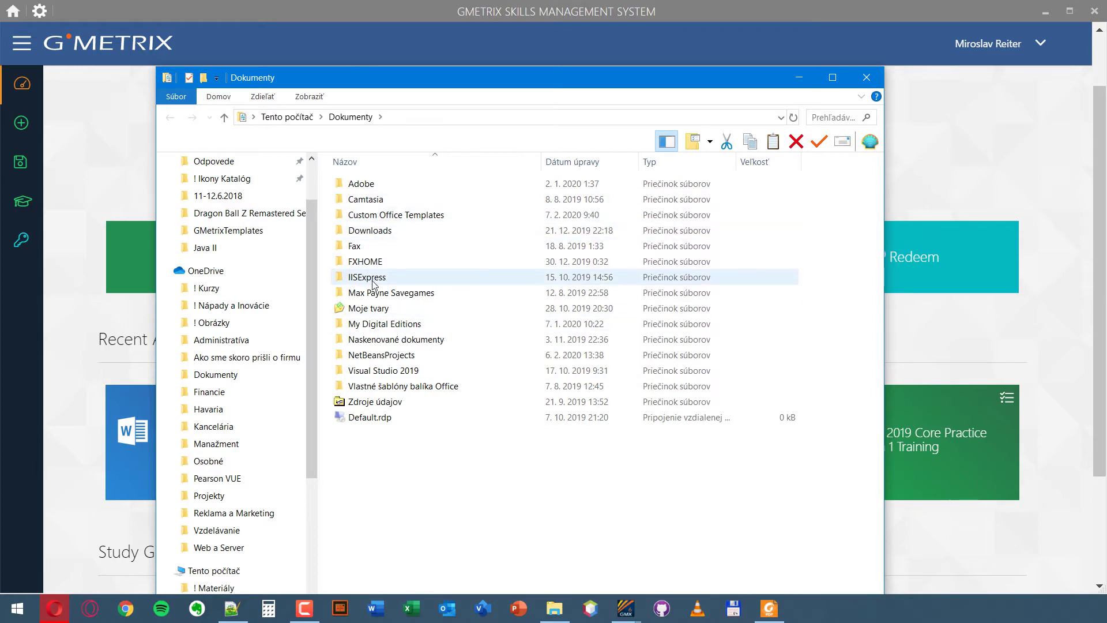
double_click(384, 216)
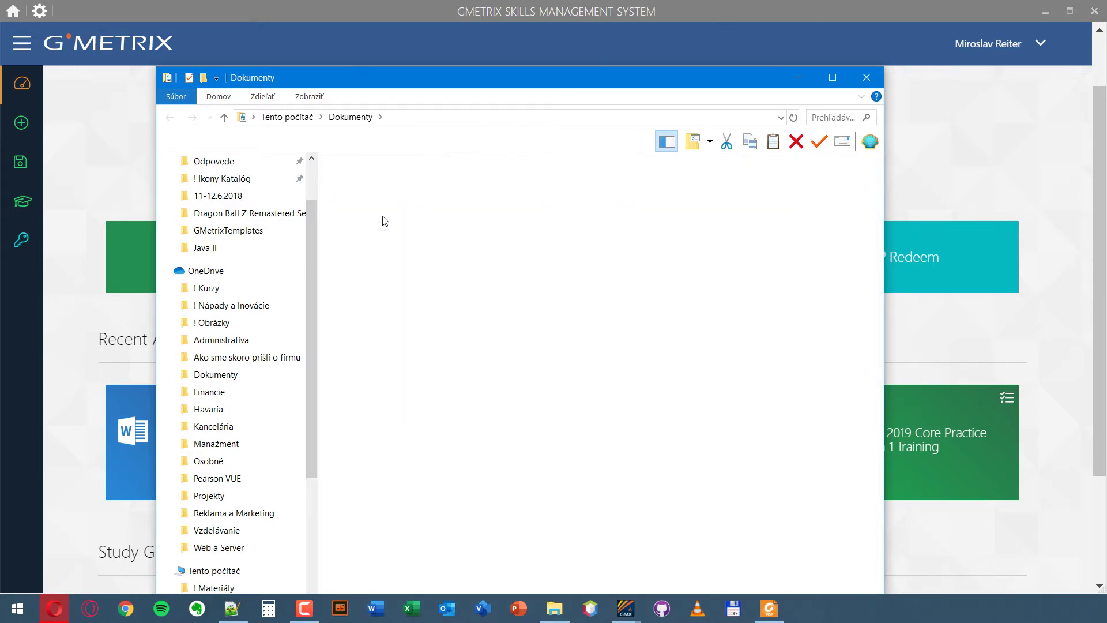
key("alt+Left")
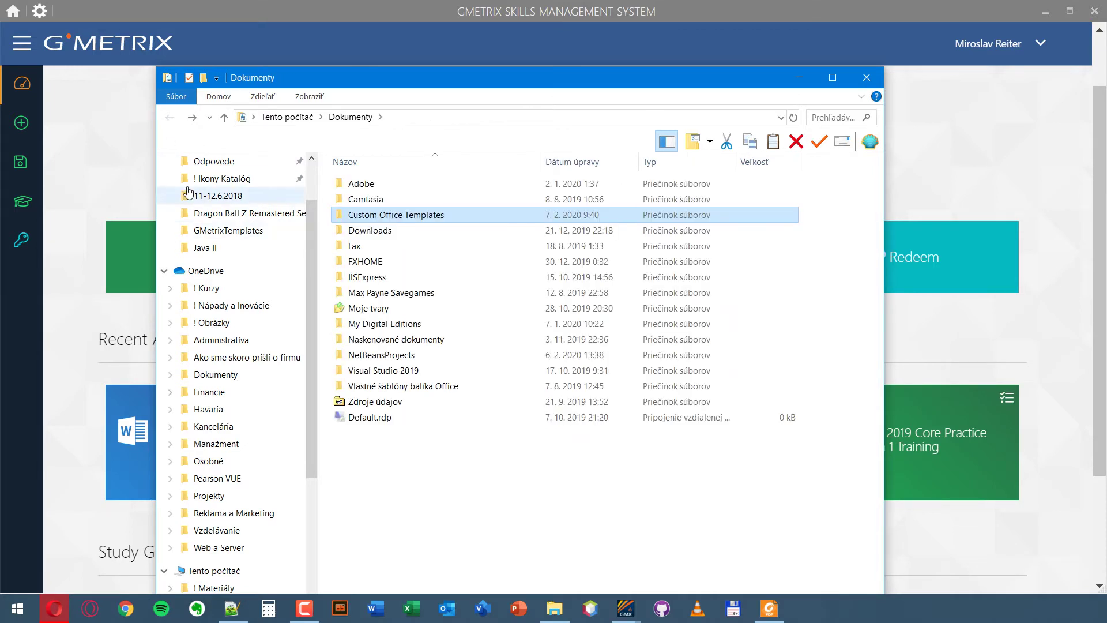
Select Dokumenty in the folder tree, close the Explorer window and show the desktop
scroll(254, 314, "up", 1)
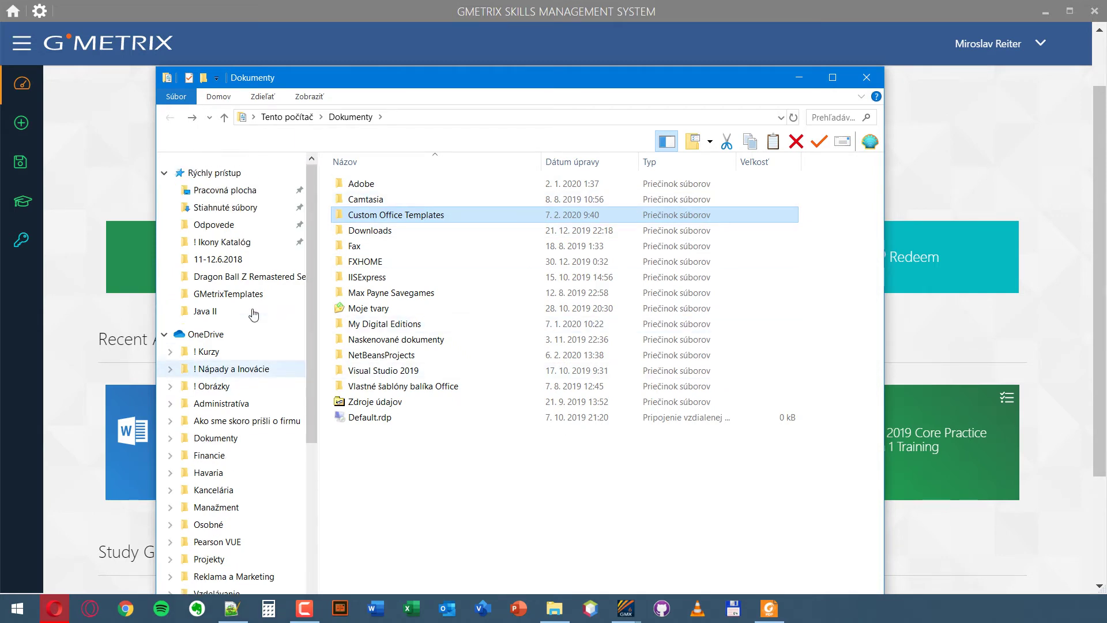
scroll(254, 315, "down", 3)
scroll(254, 314, "down", 1)
left_click(223, 450)
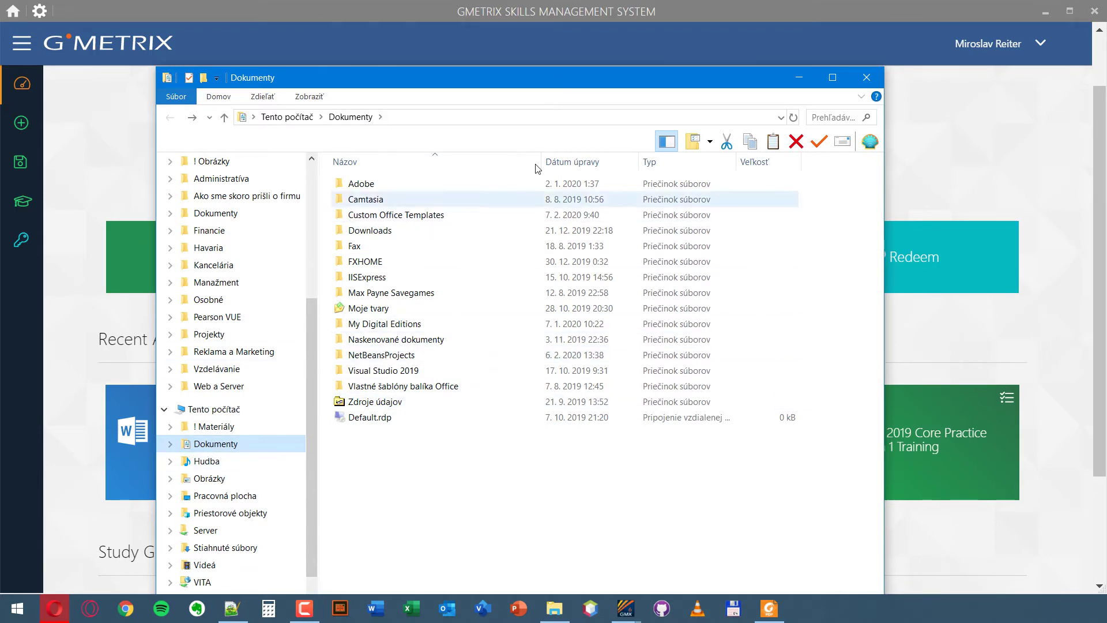
left_click(854, 79)
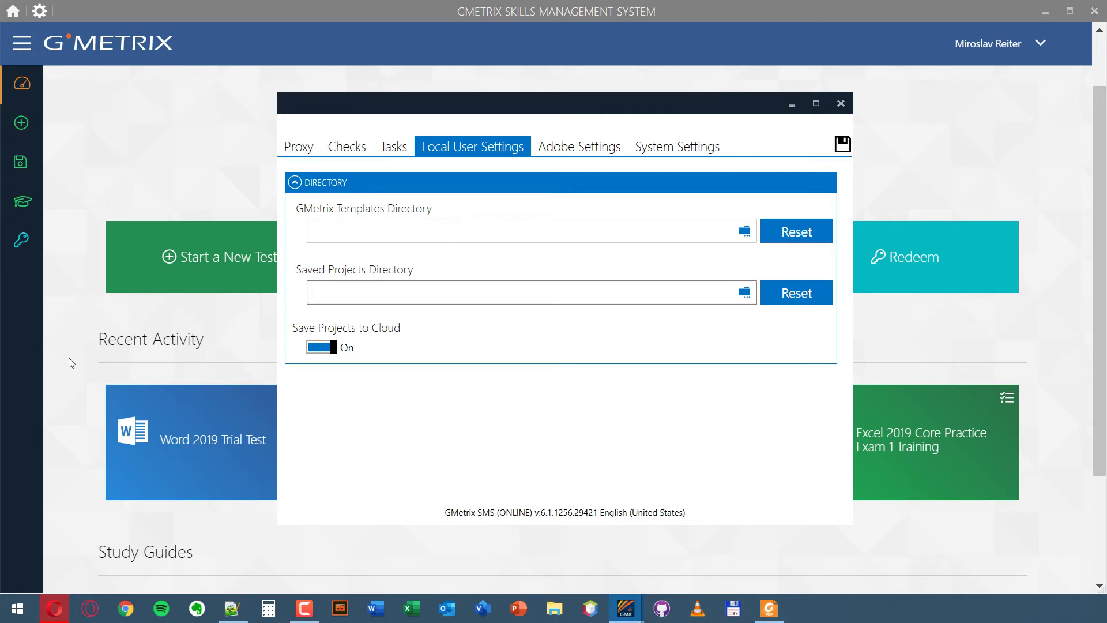
key("super+d")
Open Tento počítač and look into Dokumenty, then return to Tento počítač
double_click(29, 46)
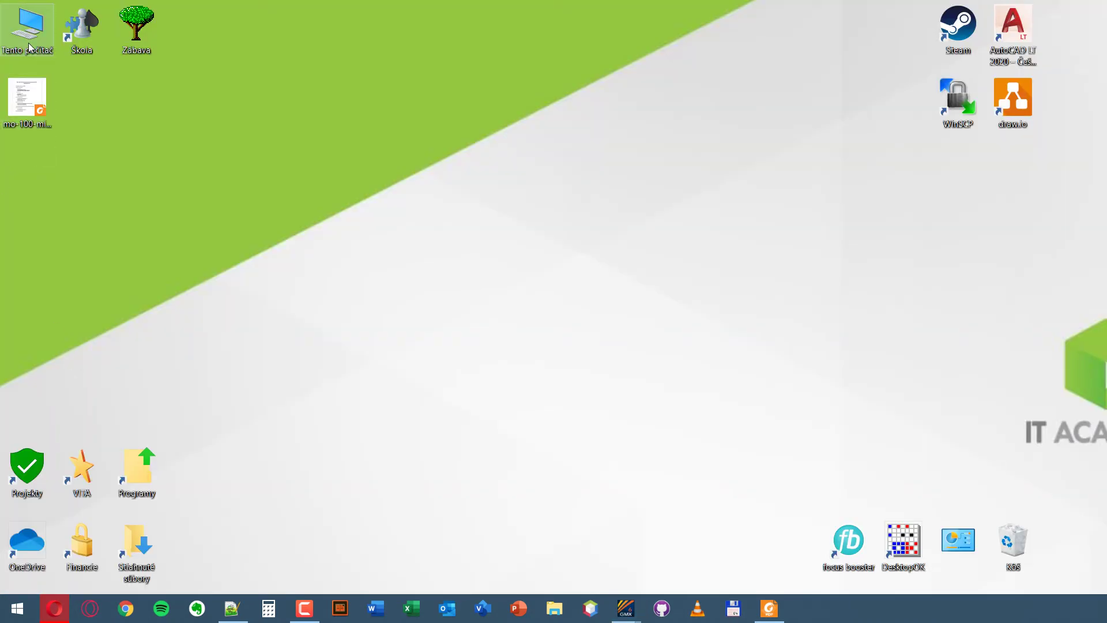
left_click(392, 143)
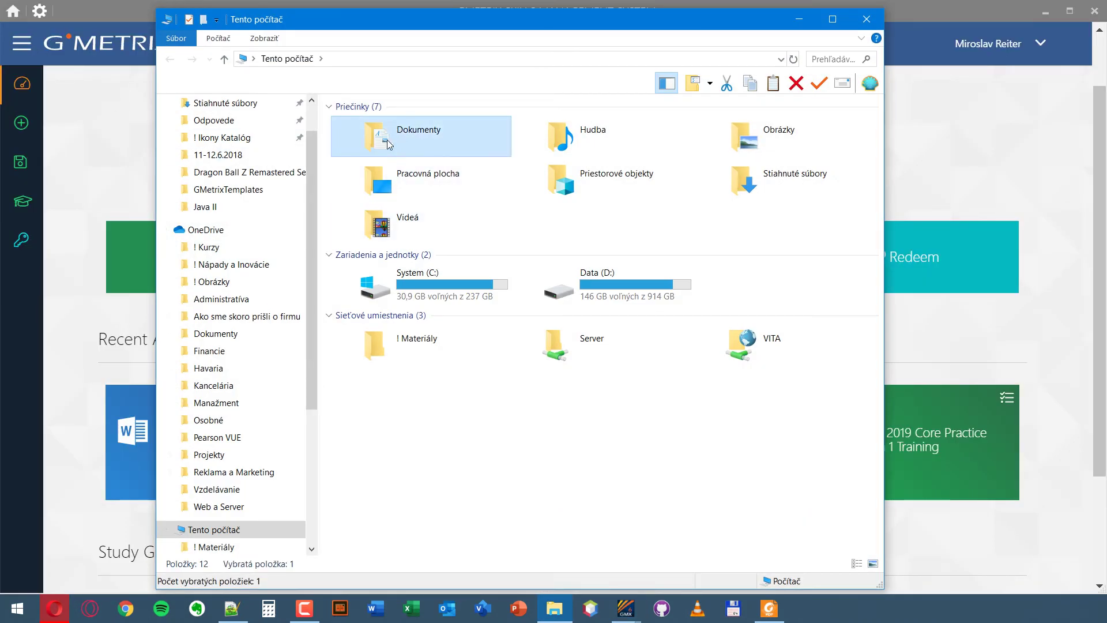
double_click(409, 137)
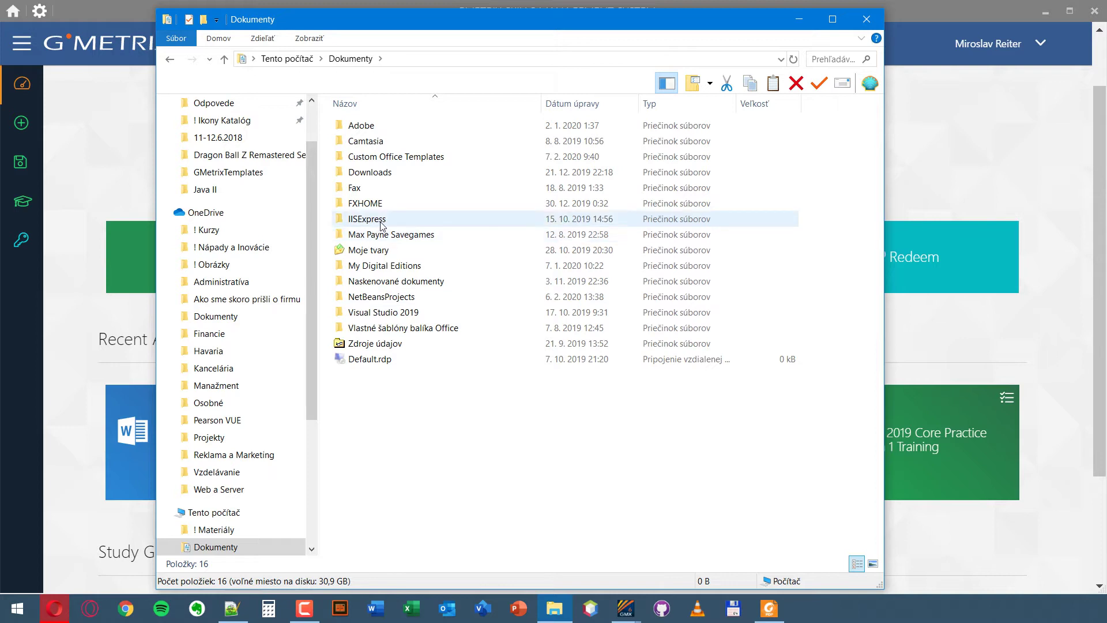
left_click(288, 59)
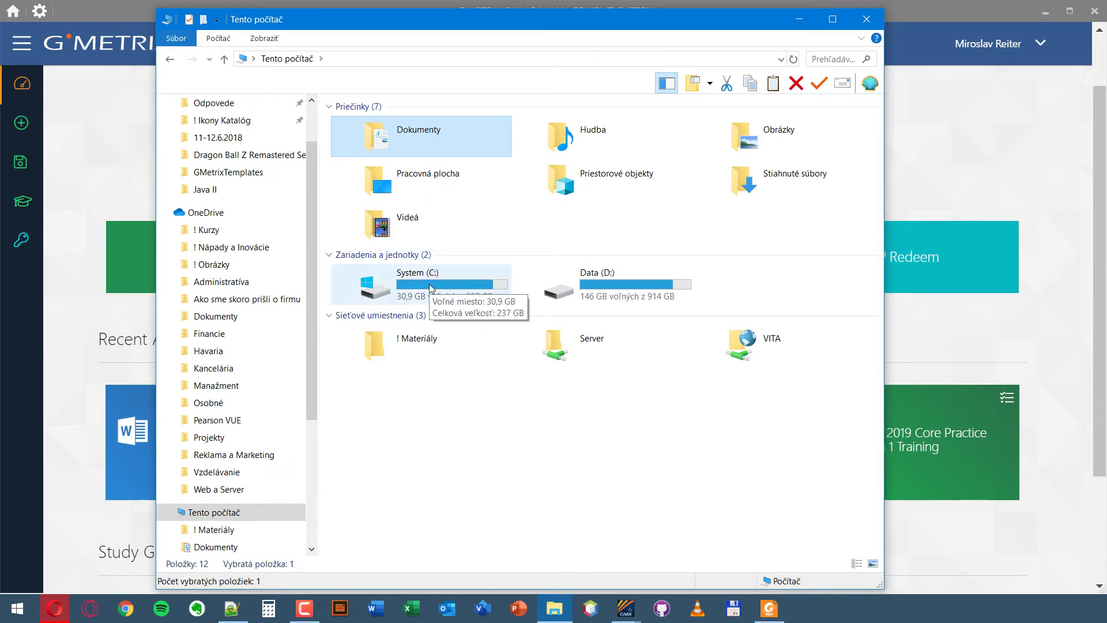
Browse to C:\Používatelia\Administrator and open the view options to reveal hidden items like AppData
double_click(431, 288)
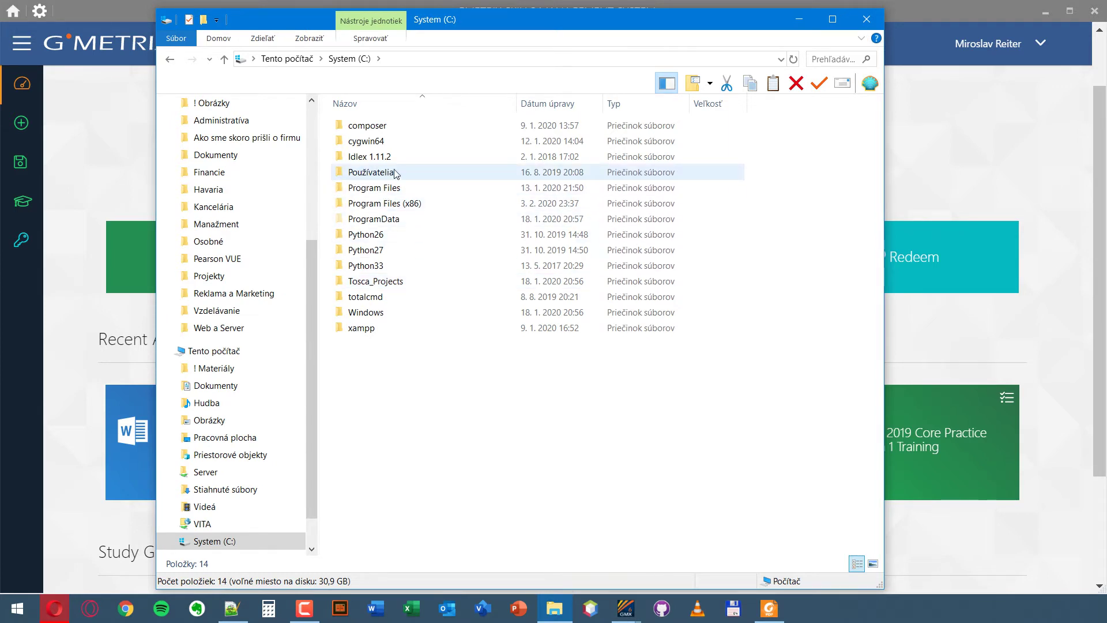
double_click(369, 176)
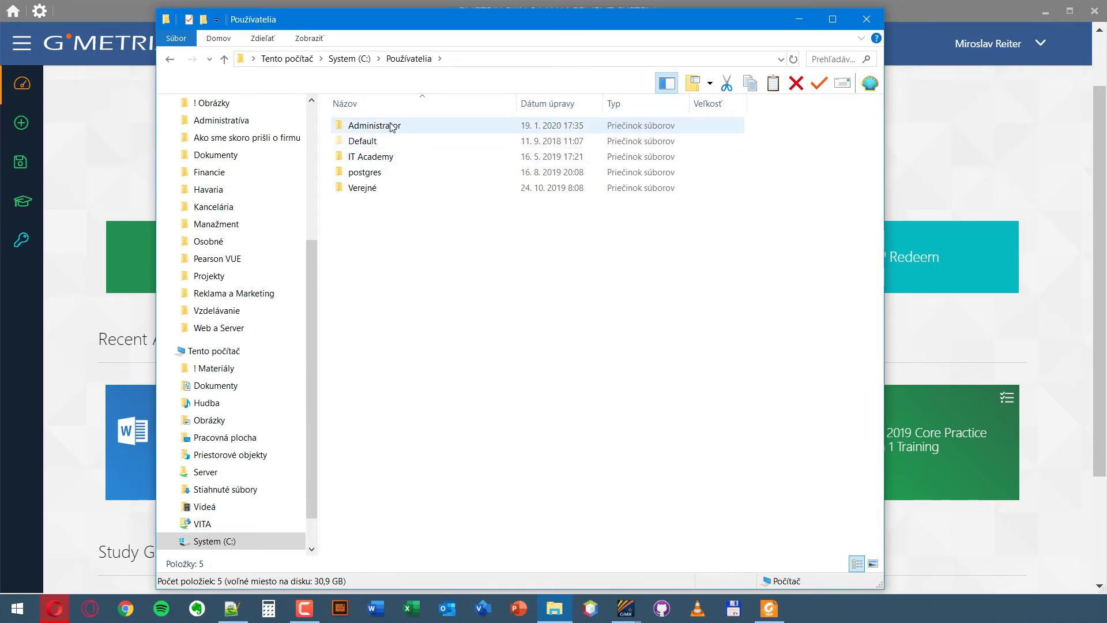
mouse_move(374, 126)
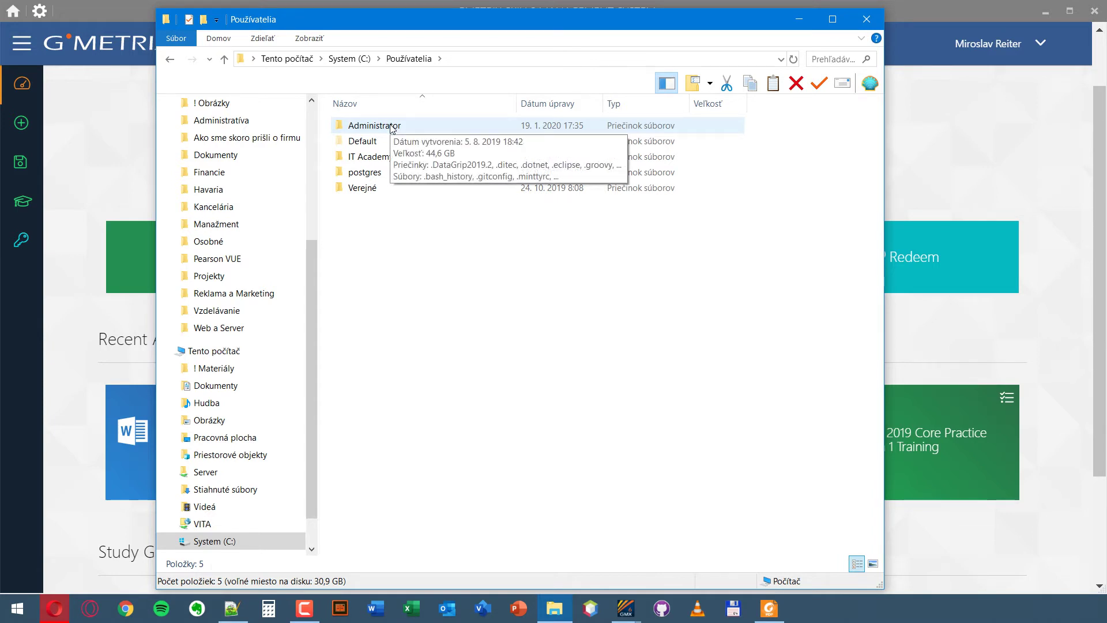
left_click(391, 127)
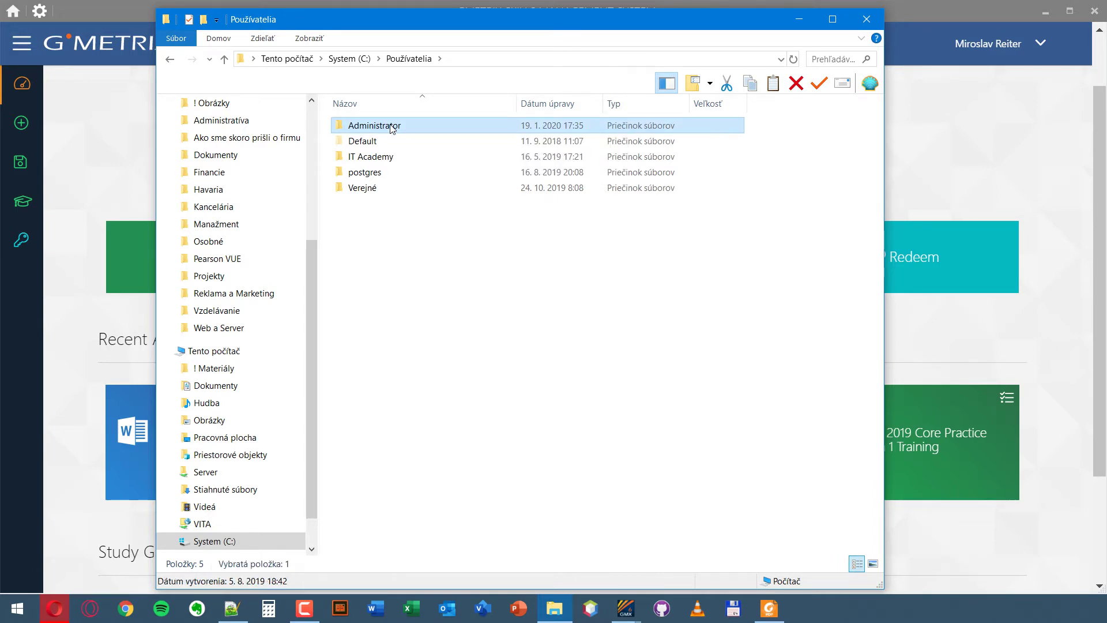
double_click(392, 128)
scroll(372, 242, "down", 1)
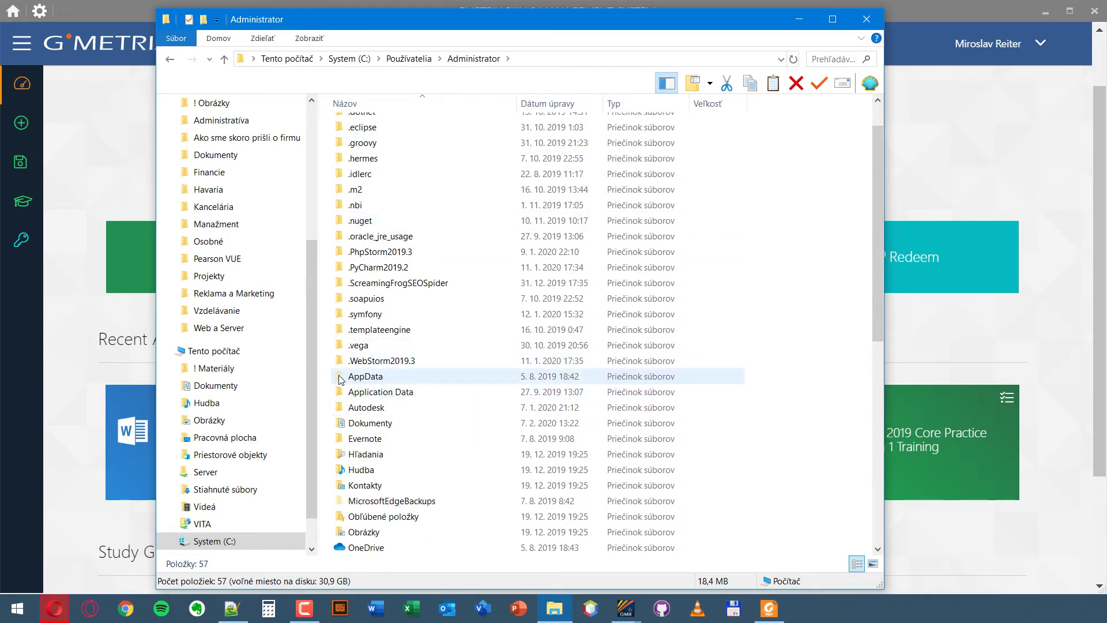
left_click(313, 39)
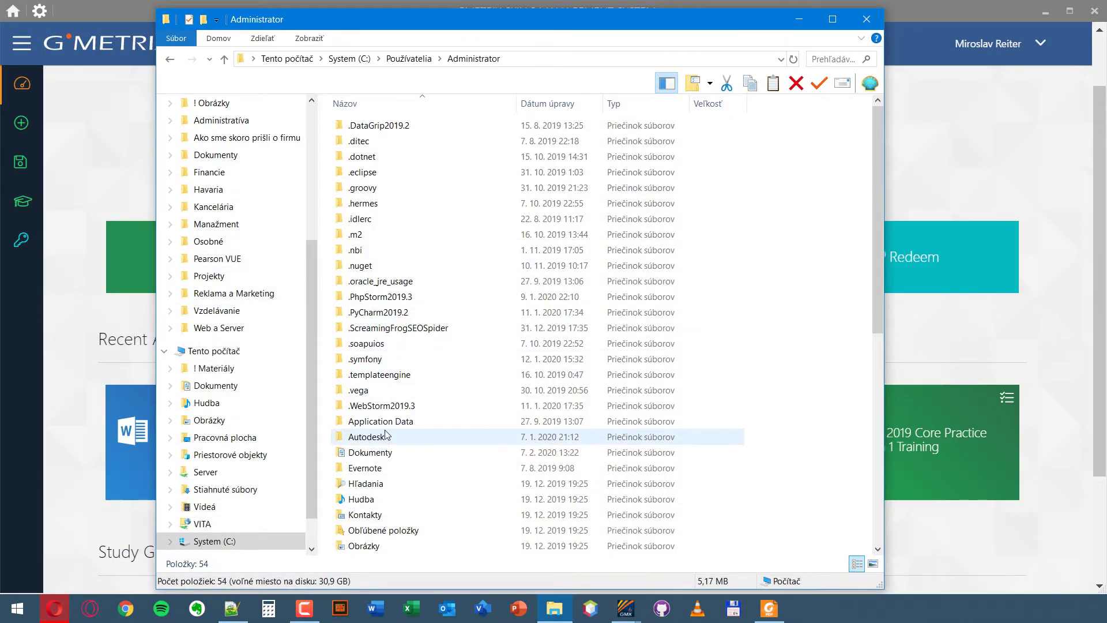
left_click(312, 38)
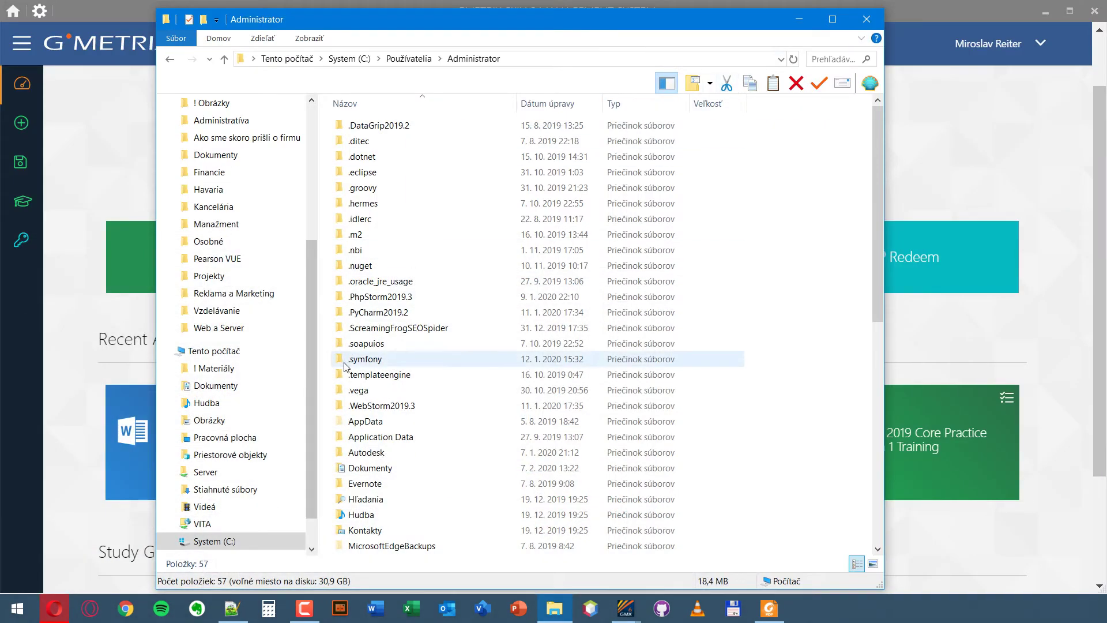
Browse AppData\Roaming\GMetrix and inspect the Cache folder
double_click(365, 422)
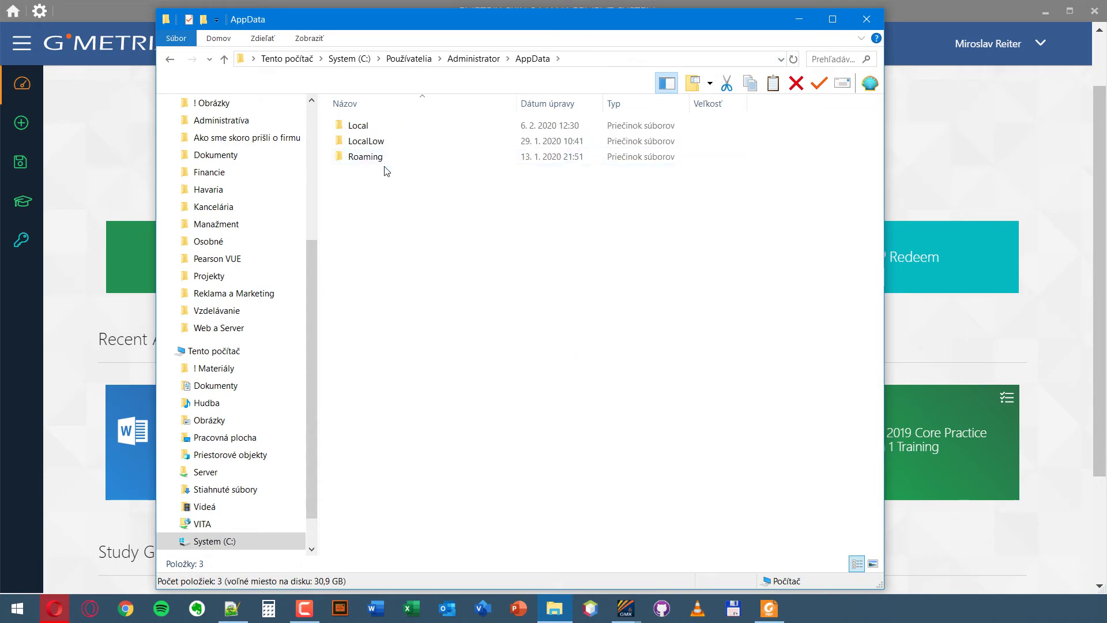
double_click(368, 160)
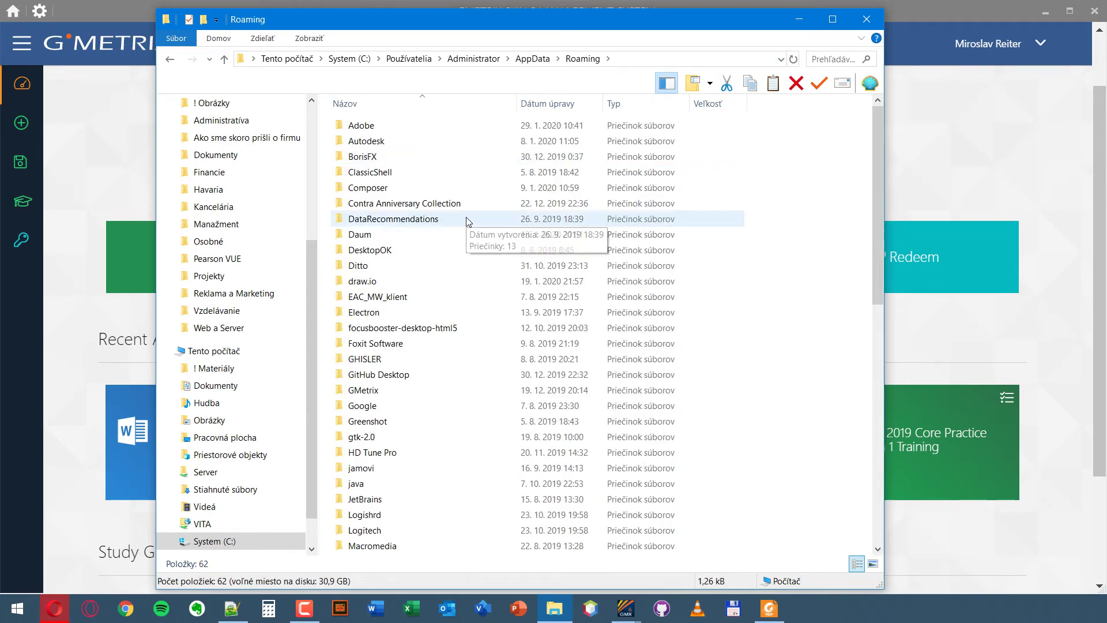
double_click(389, 396)
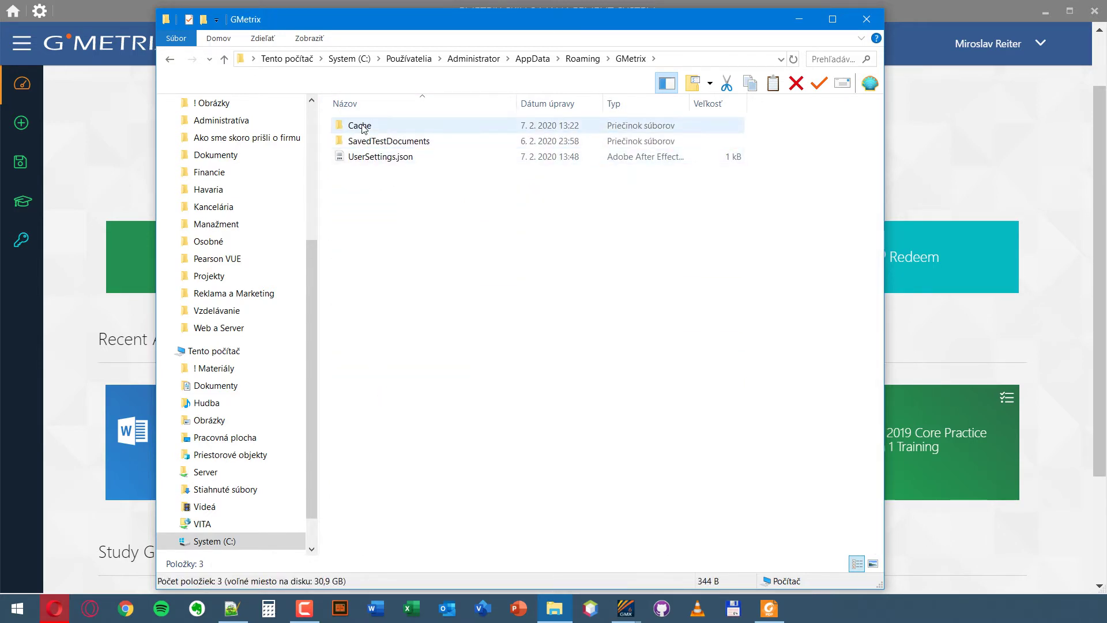
double_click(362, 127)
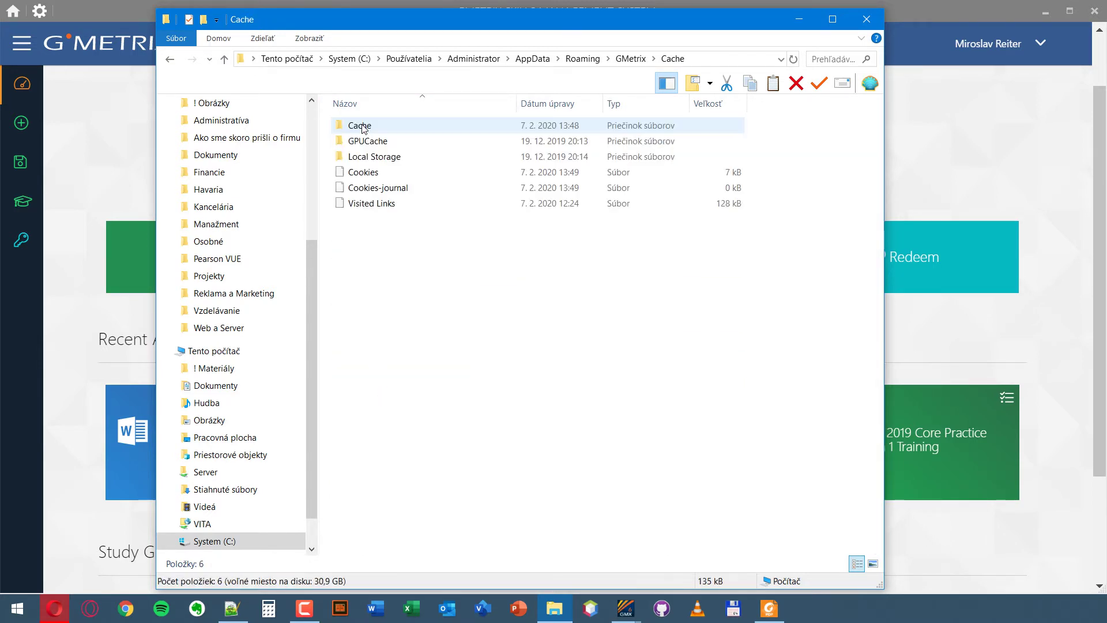
left_click(170, 62)
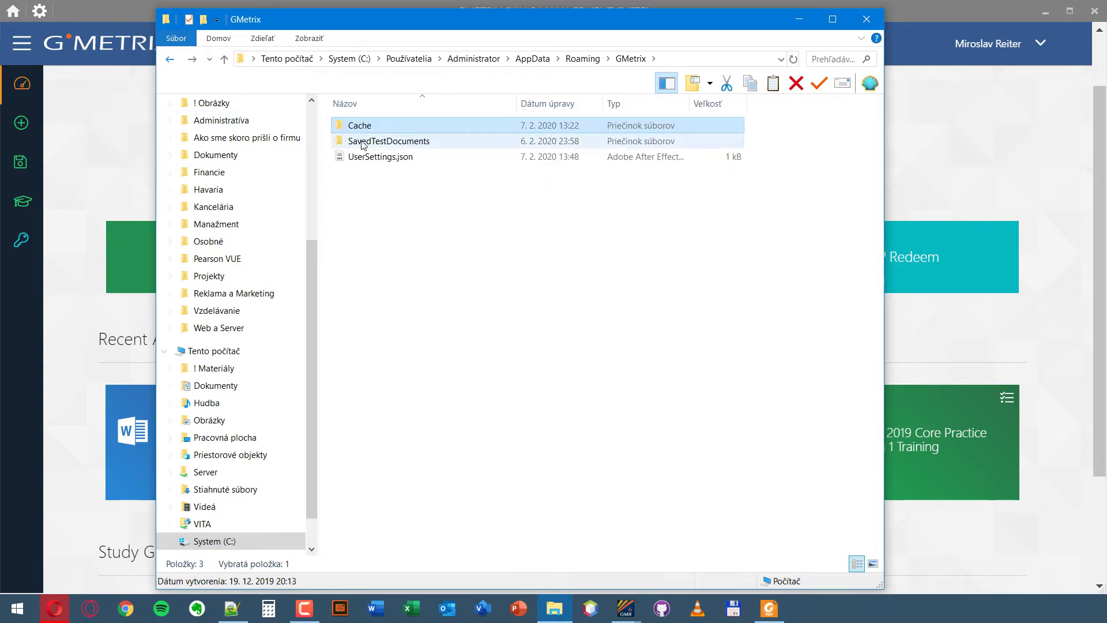
Inspect the SavedTestDocuments folder, then minimize Explorer to reveal the GMetrix dashboard
double_click(383, 142)
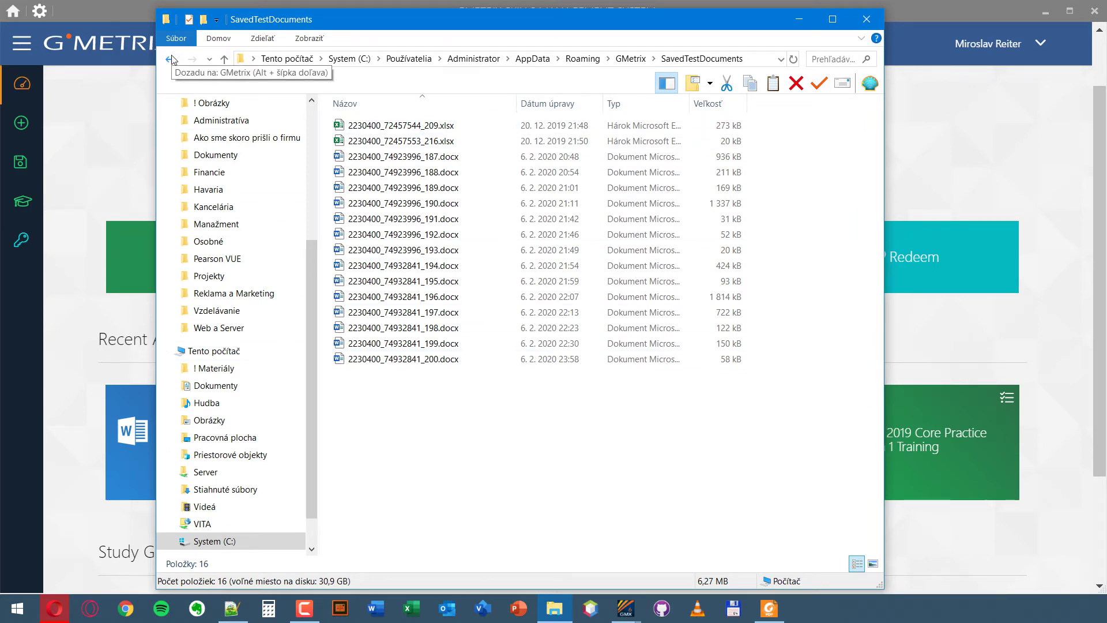
left_click(171, 60)
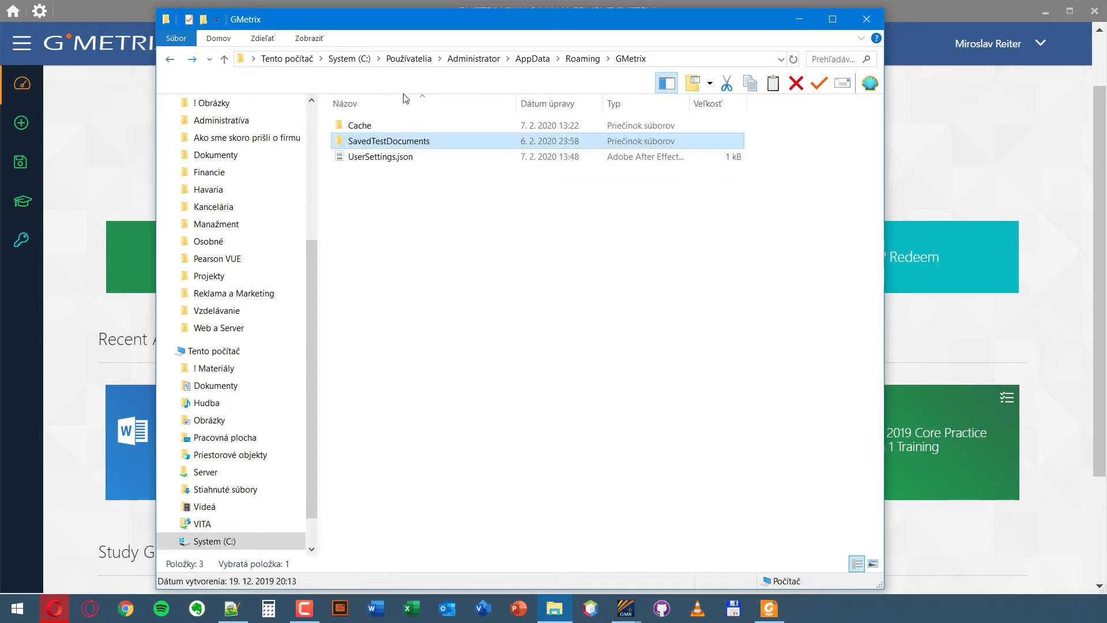
left_click(800, 19)
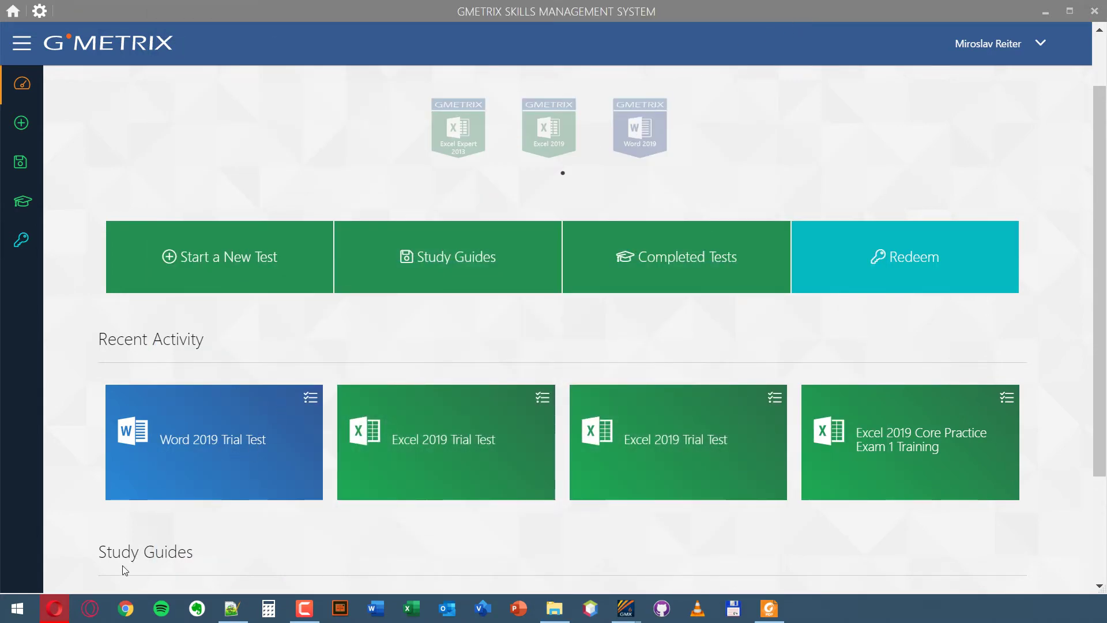
mouse_move(625, 608)
left_click(634, 544)
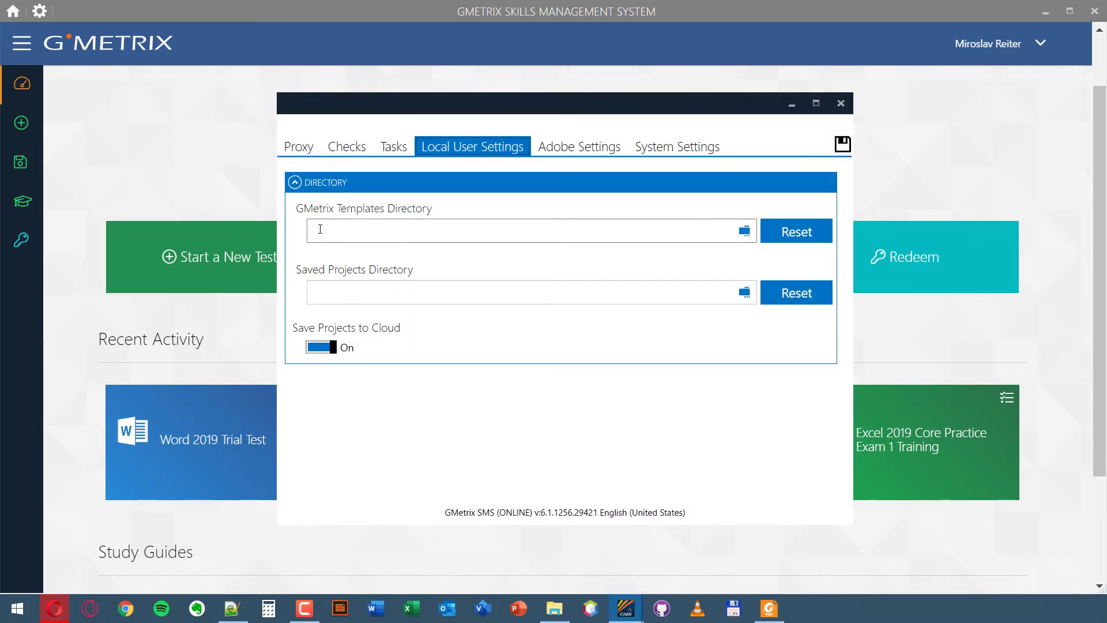
left_click(381, 235)
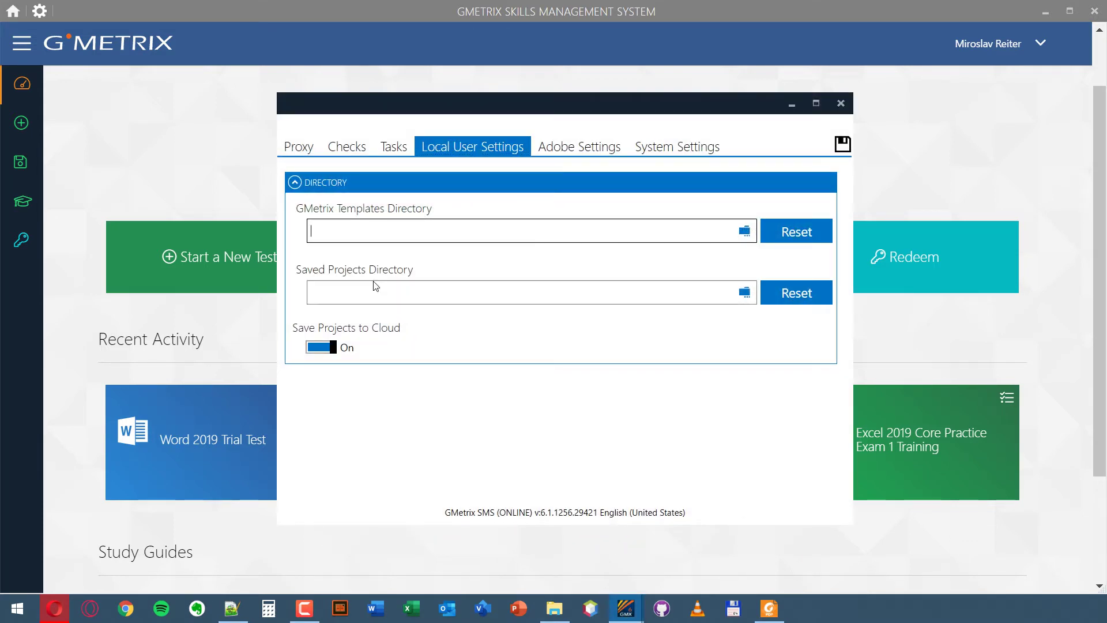
left_click(572, 148)
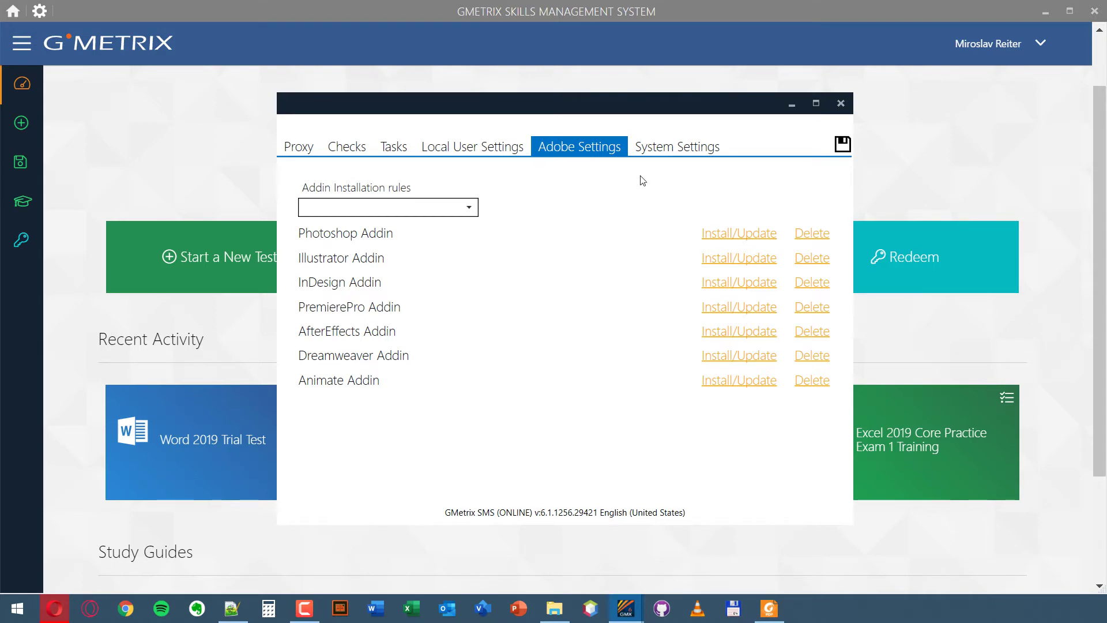
left_click(668, 155)
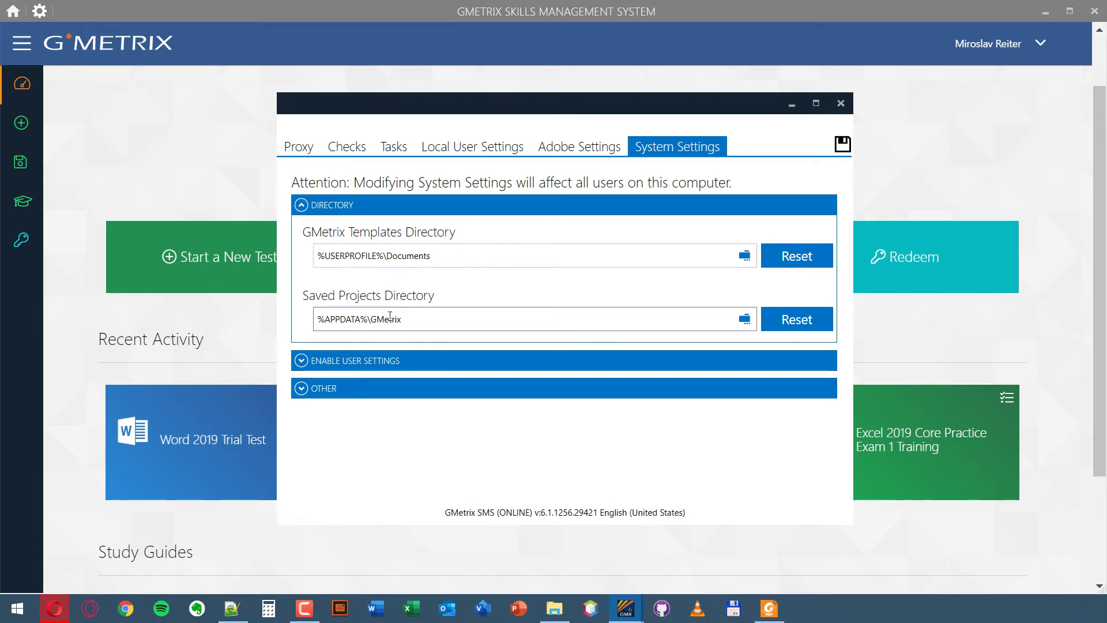
left_click(385, 362)
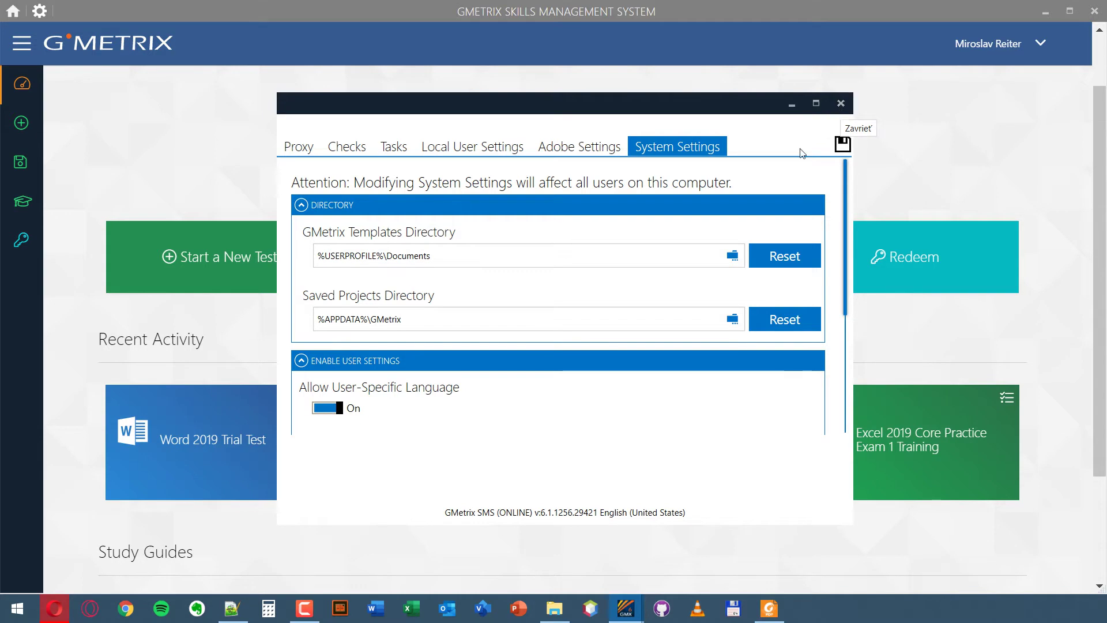
left_click(841, 103)
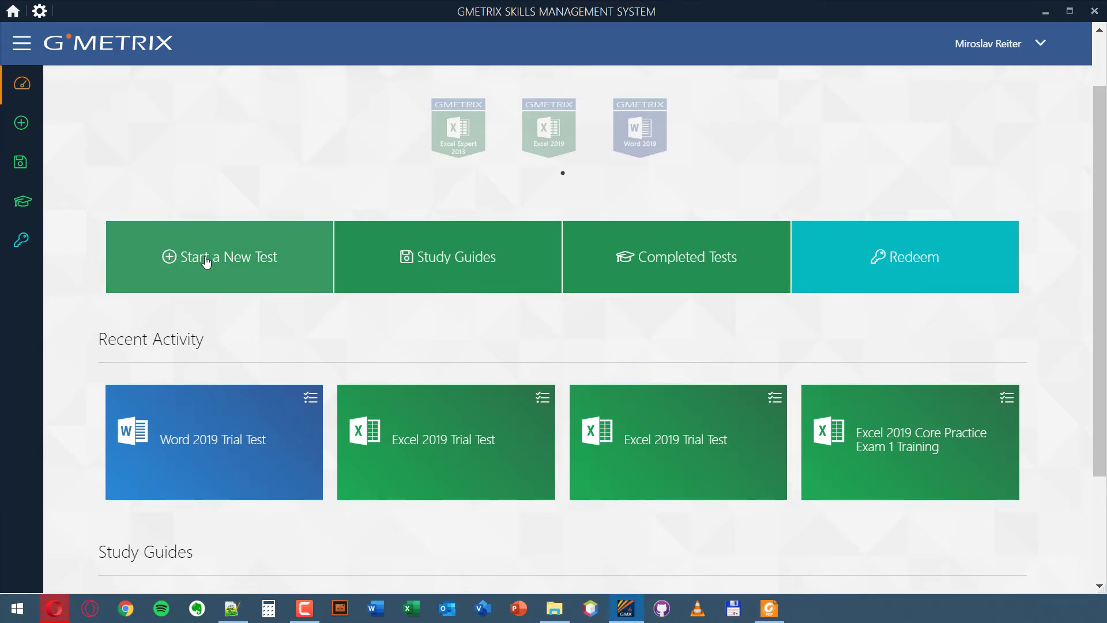
mouse_move(22, 172)
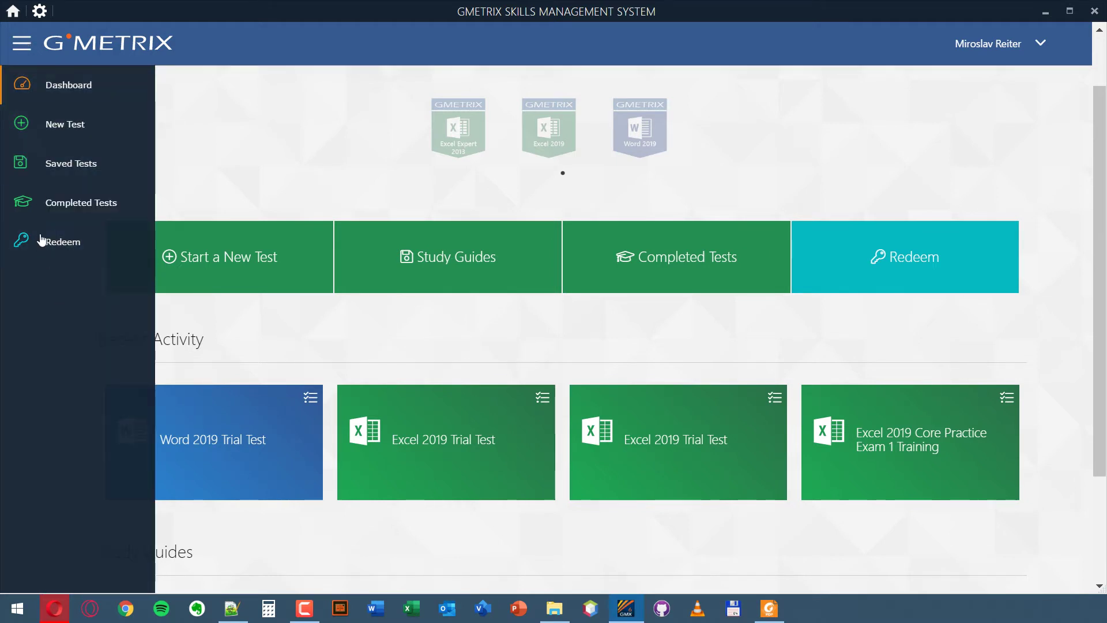
Go to New Test from the sidebar, keep English as language, and pick the Office 2019 family
left_click(22, 46)
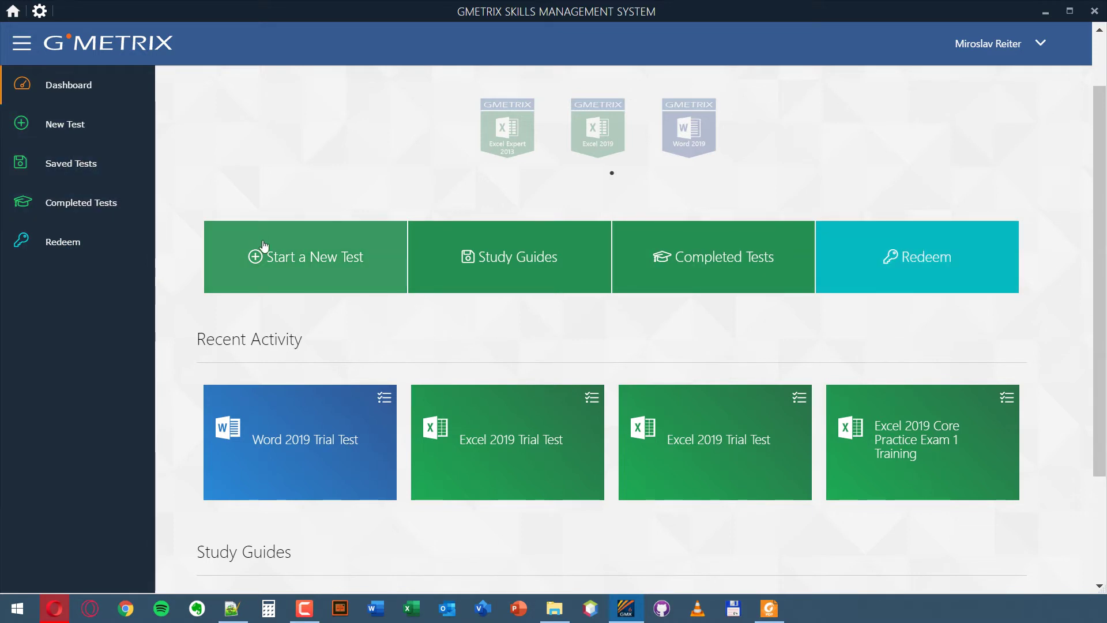
left_click(93, 123)
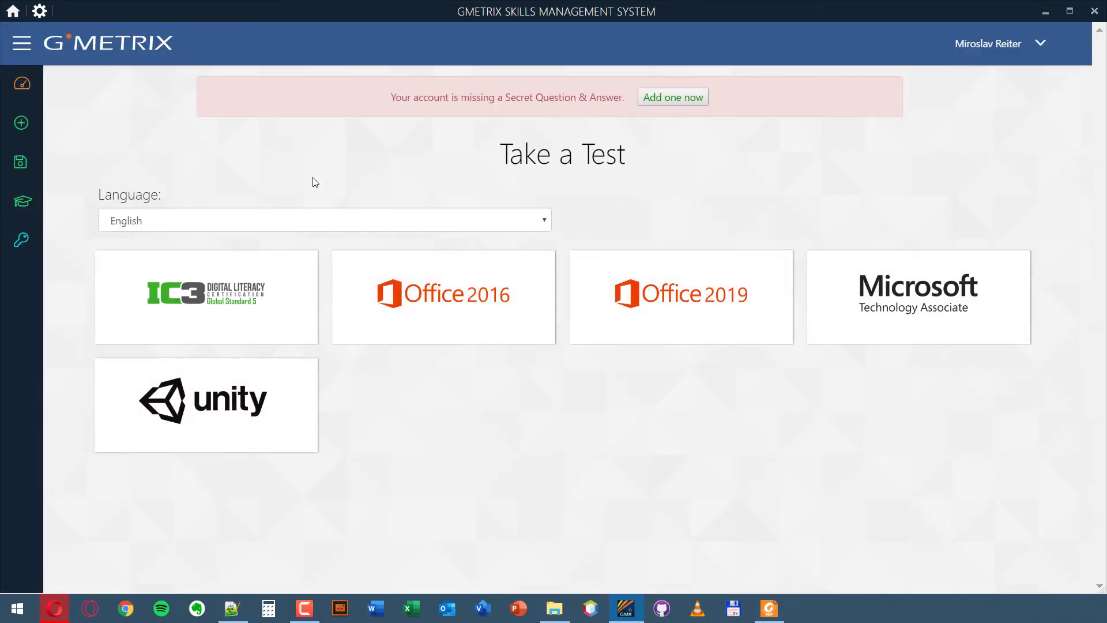
left_click(542, 219)
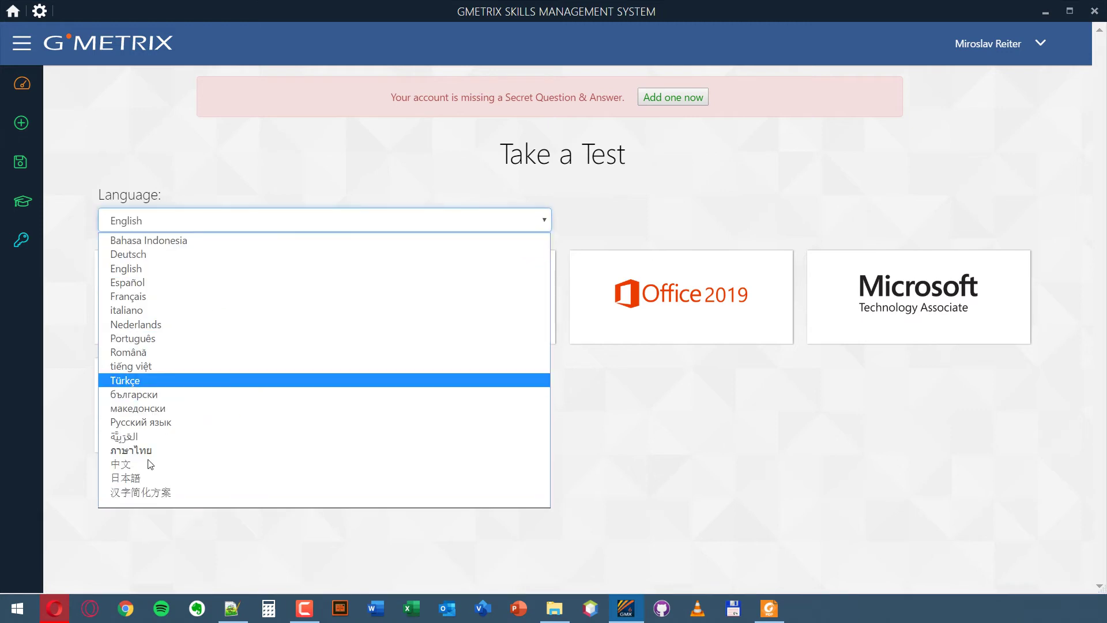
left_click(159, 152)
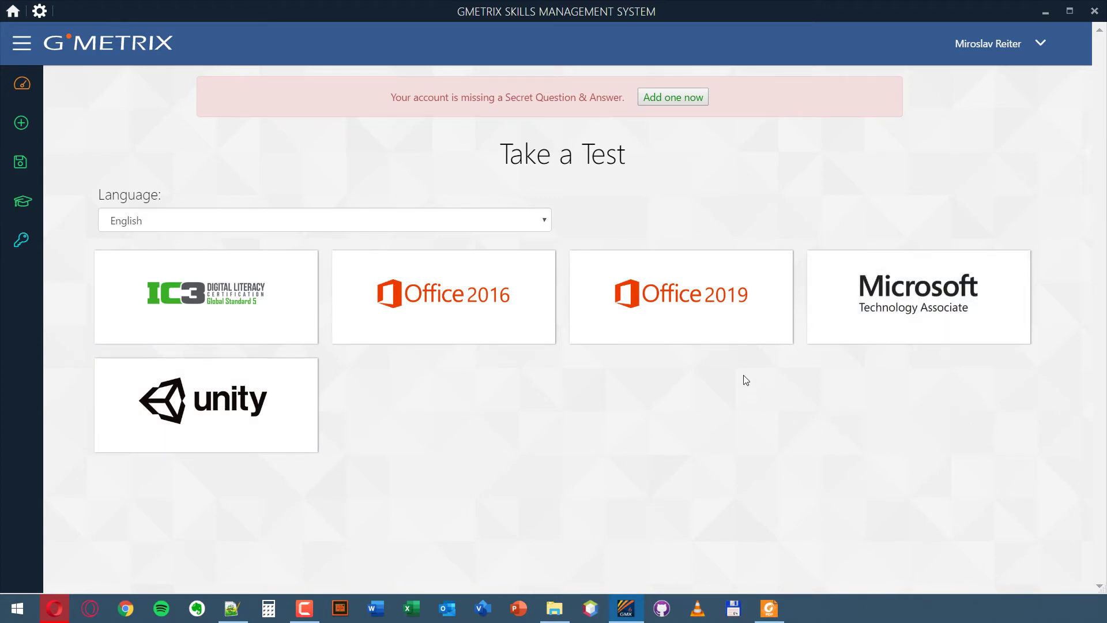
left_click(649, 303)
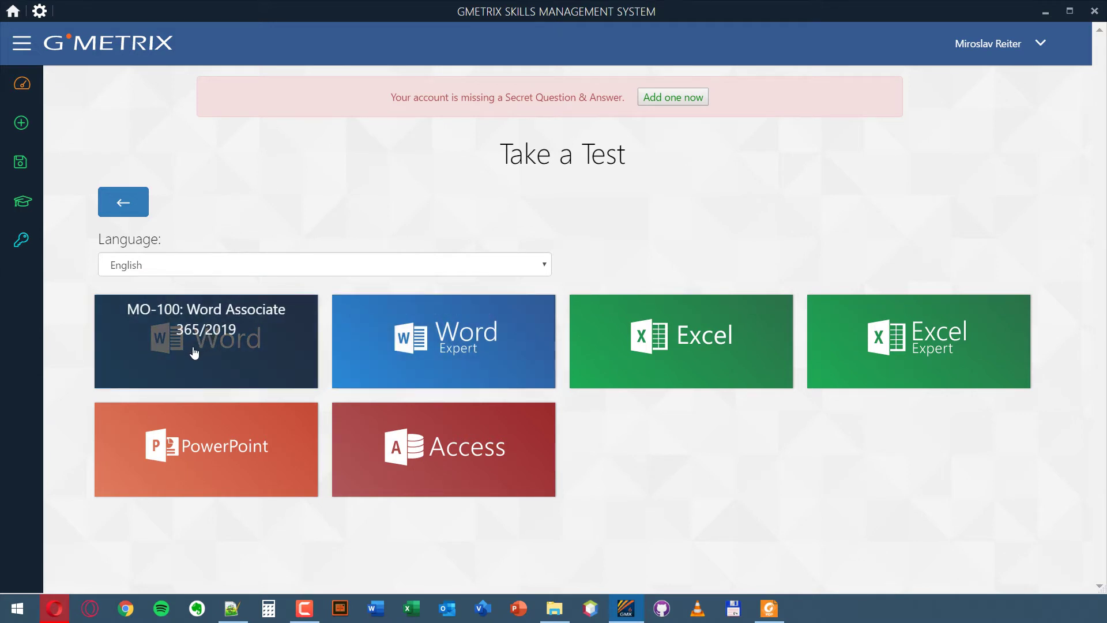
Choose MO-100 Word, run Word 2019 Trial Test in Training Mode, and start it anew
left_click(230, 337)
mouse_move(205, 341)
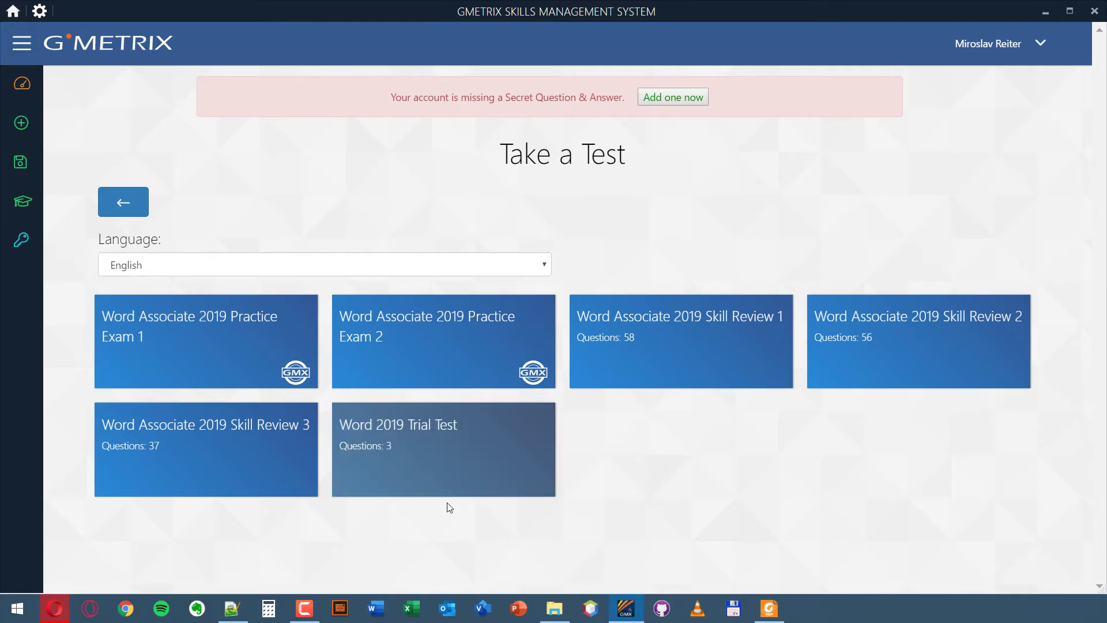
mouse_move(442, 448)
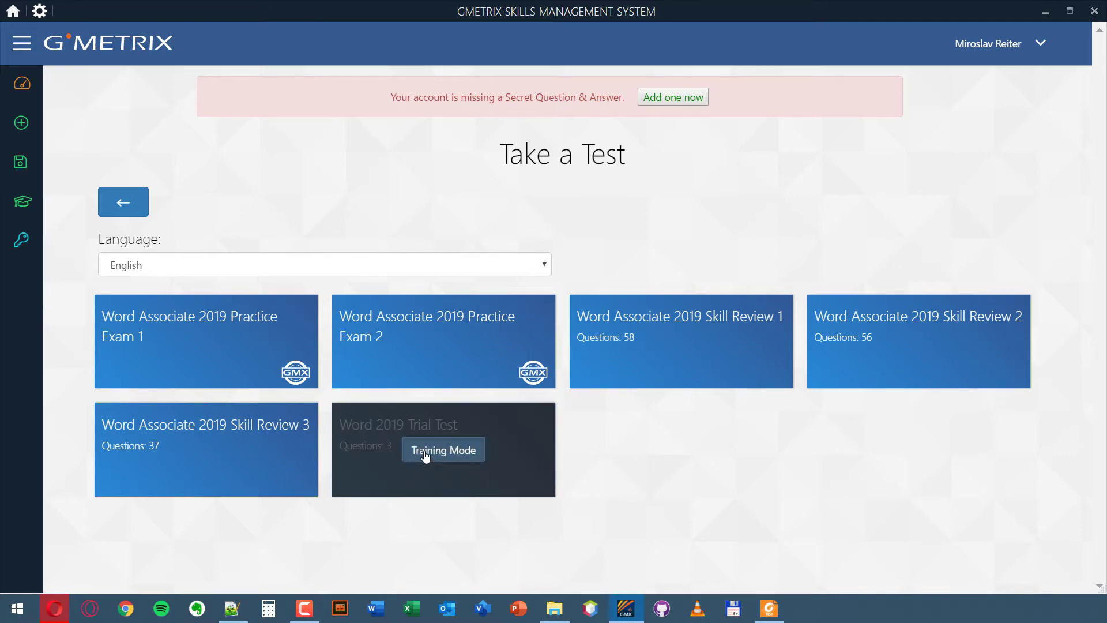
left_click(425, 456)
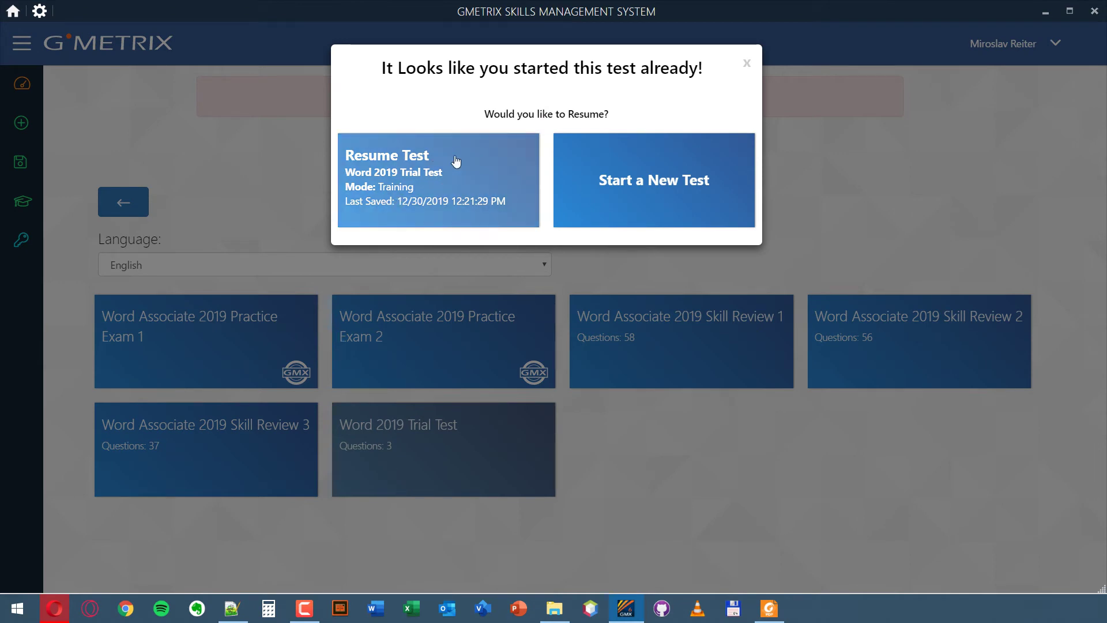
left_click(652, 176)
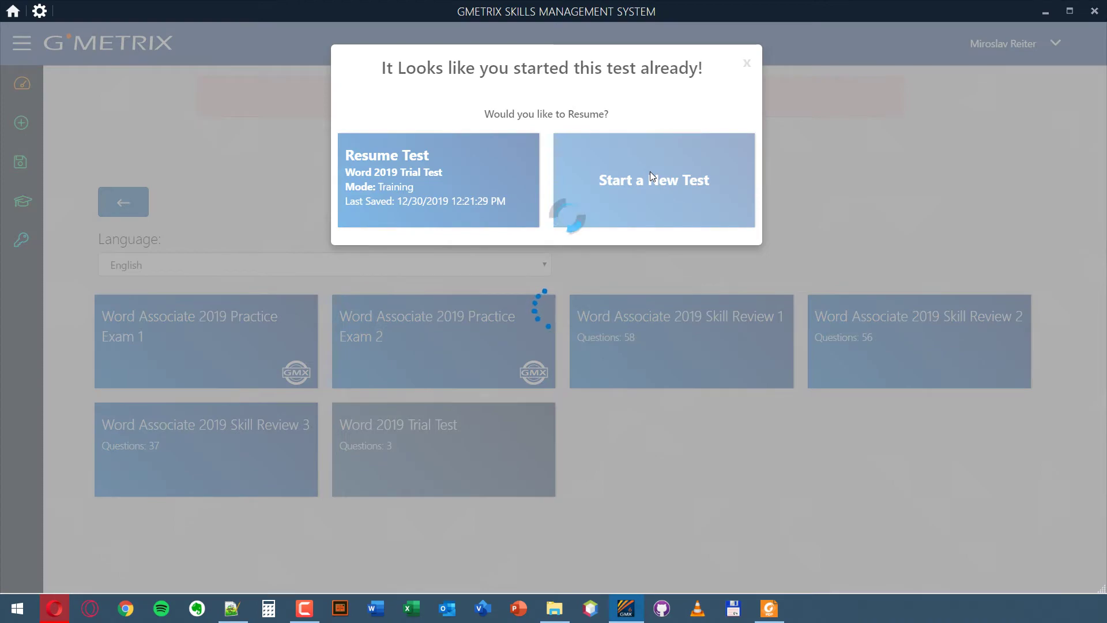
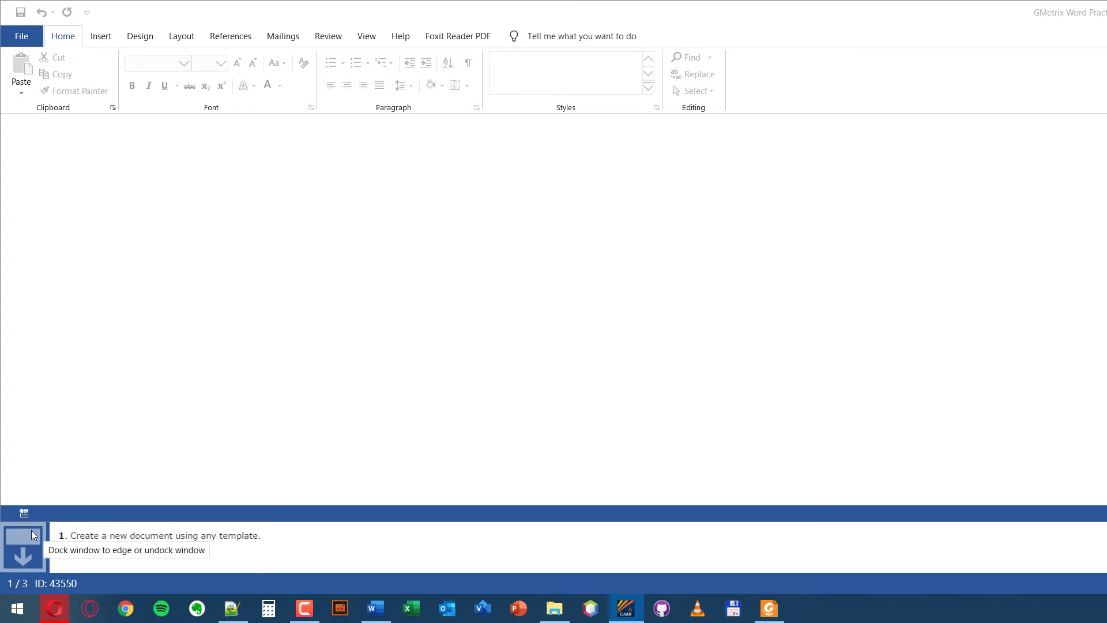
Try docking the task panel at the top, then dock it back at the bottom
left_click(13, 552)
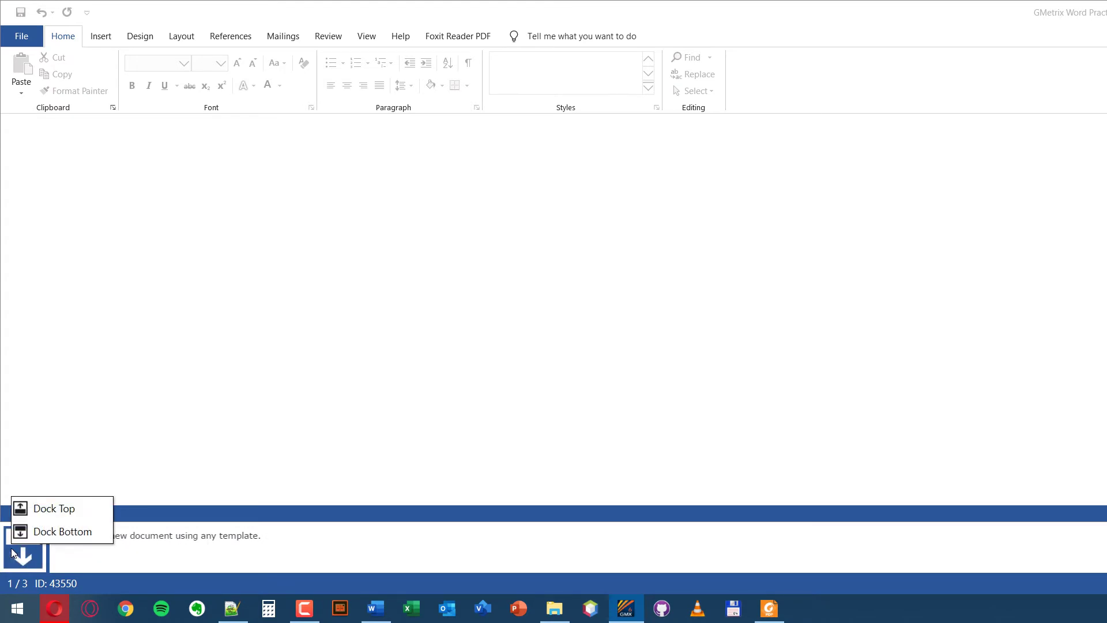
left_click(39, 510)
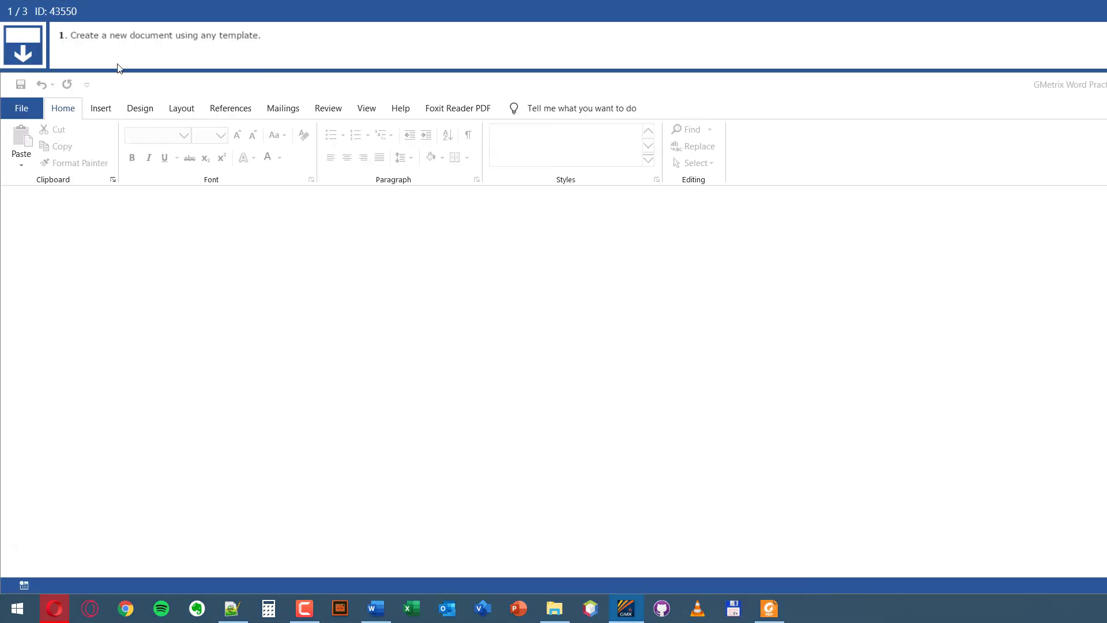
left_click(18, 46)
left_click(35, 77)
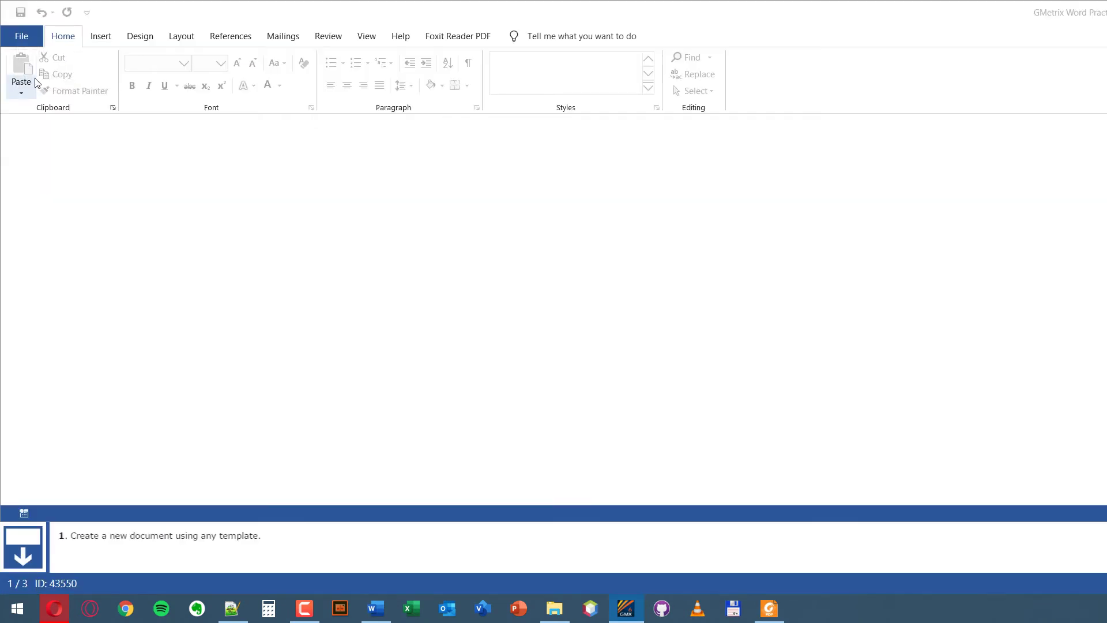
left_click(21, 556)
left_click(205, 358)
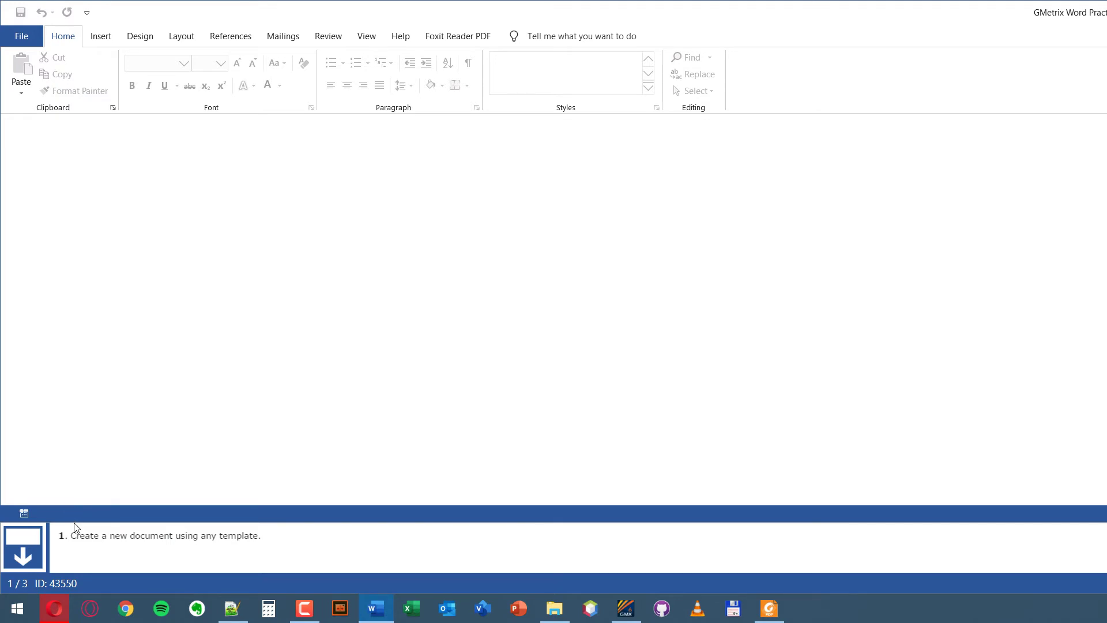
Resize the Word window, then maximize it by double-clicking the title bar
mouse_move(77, 522)
left_mouse_down()
mouse_move(83, 406)
mouse_move(86, 522)
left_mouse_up()
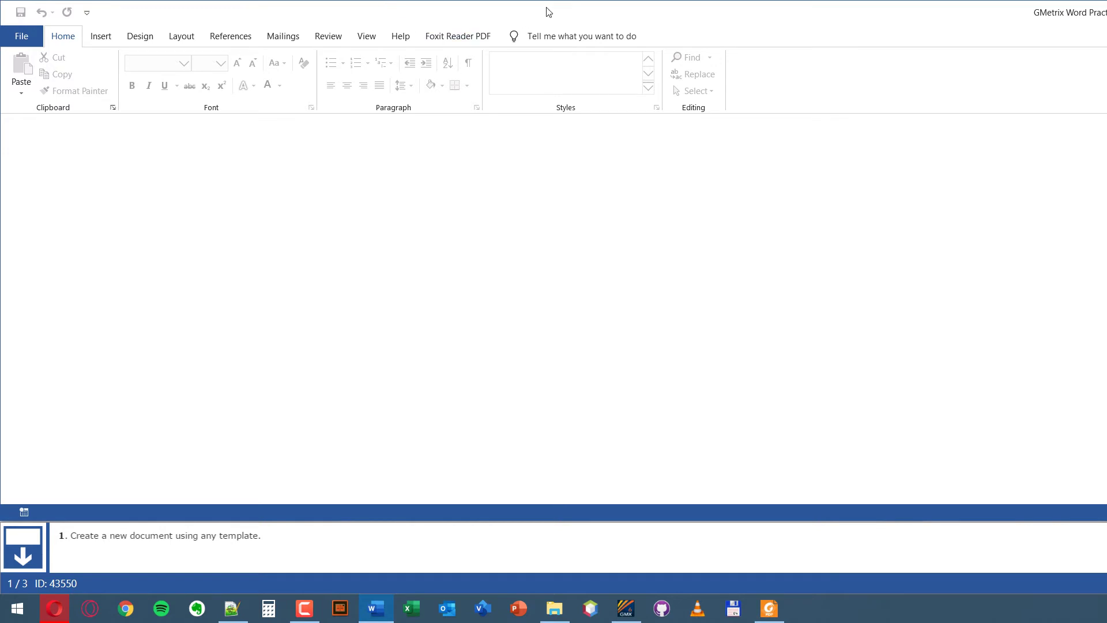
double_click(648, 21)
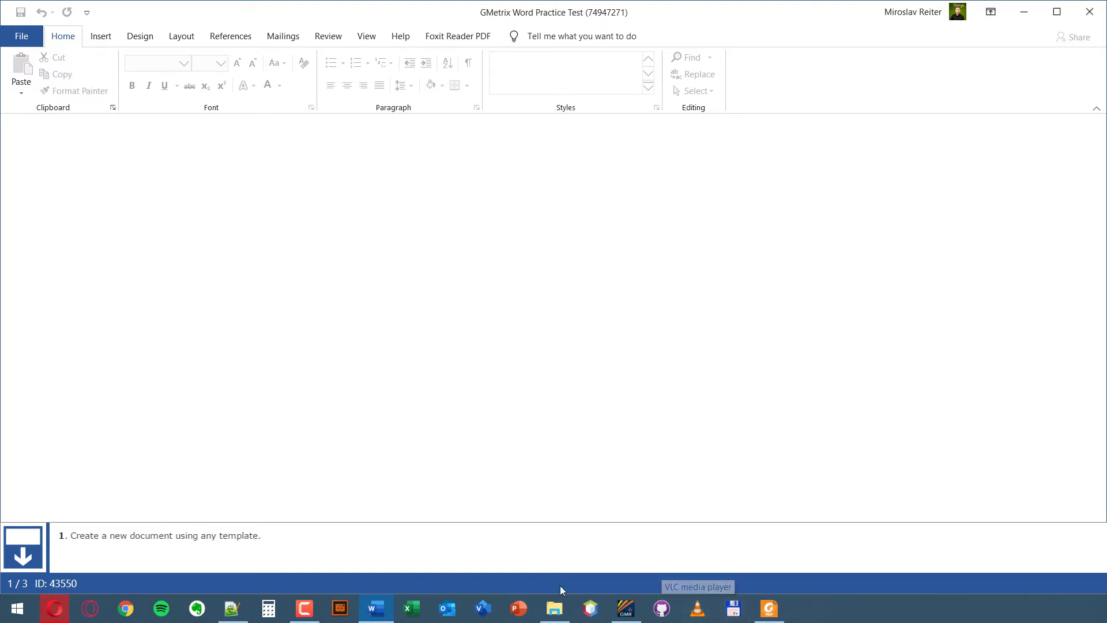
left_click(1100, 573)
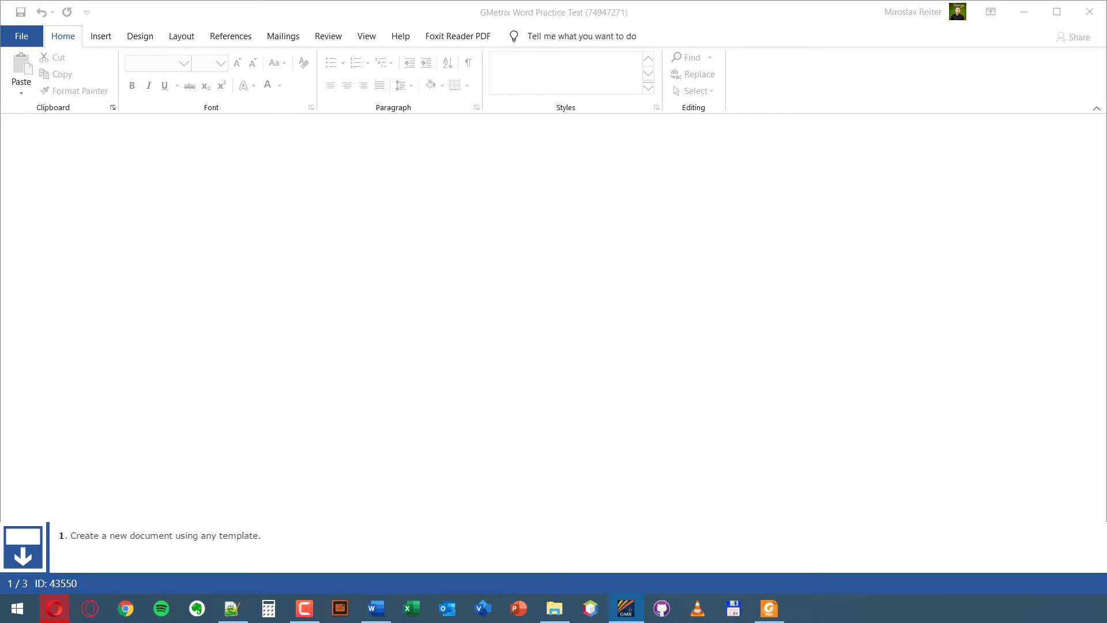
left_click(478, 297)
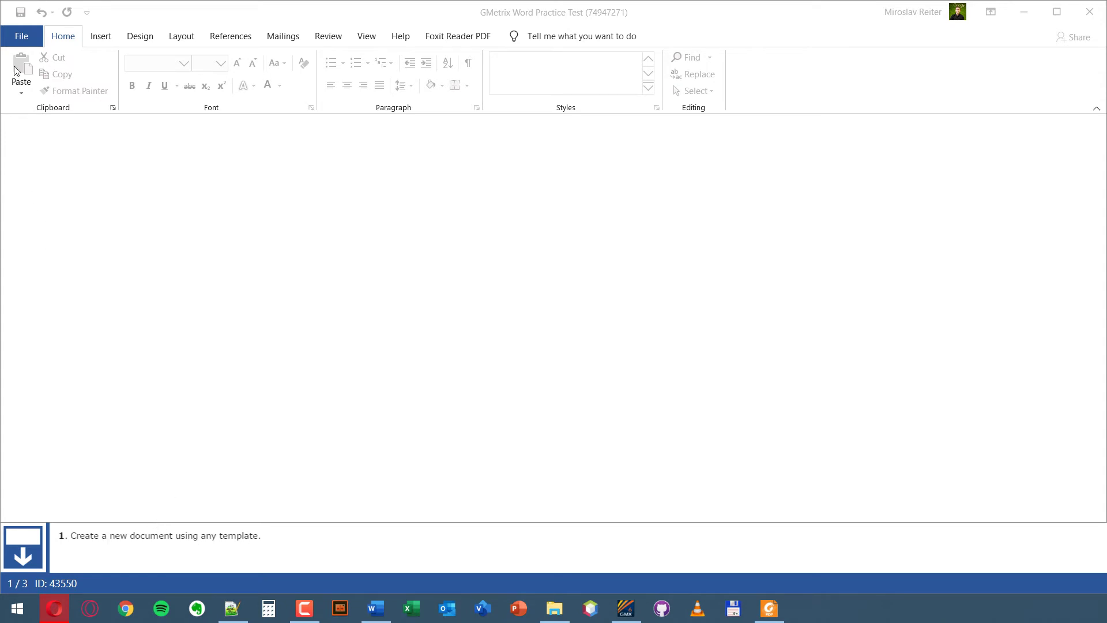
Create a new document from the online 'Certificate of participation' template in File > New
left_click(18, 38)
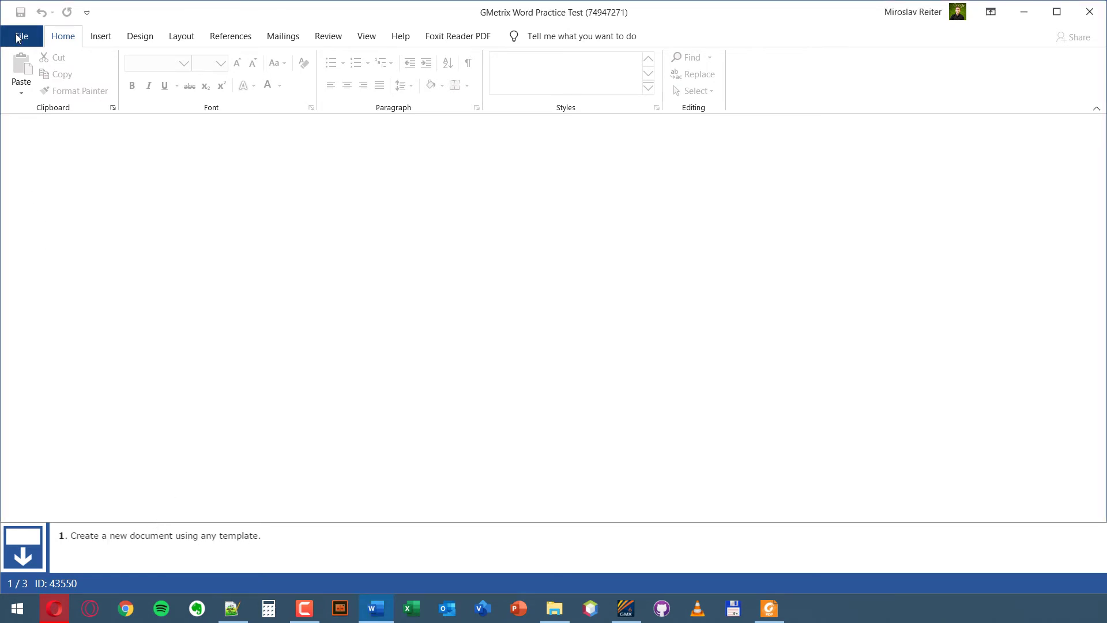
left_click(18, 38)
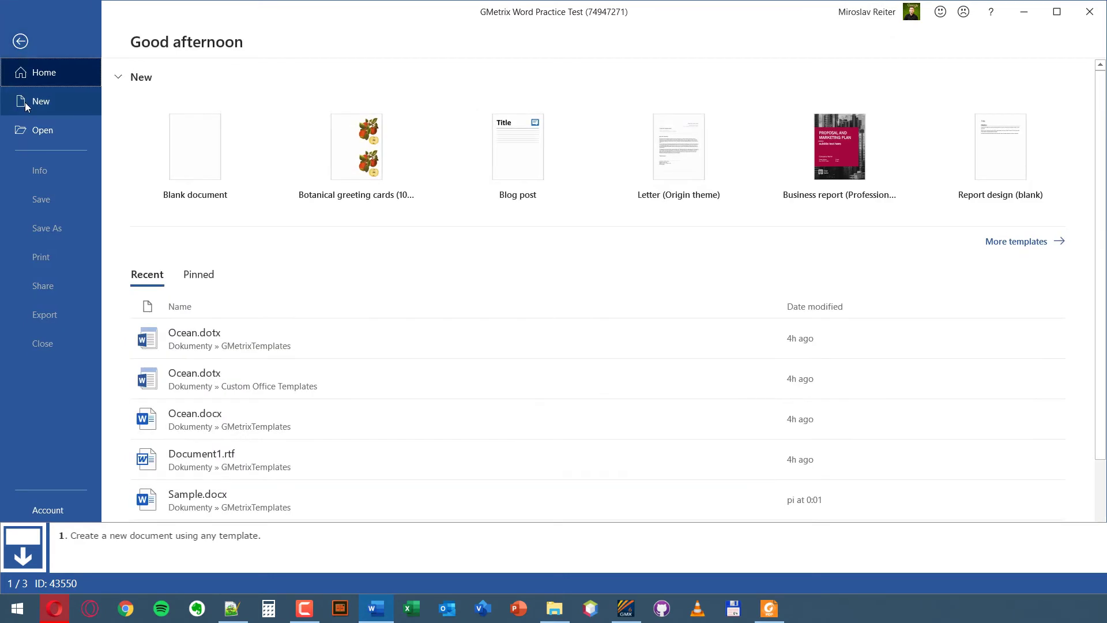
left_click(25, 102)
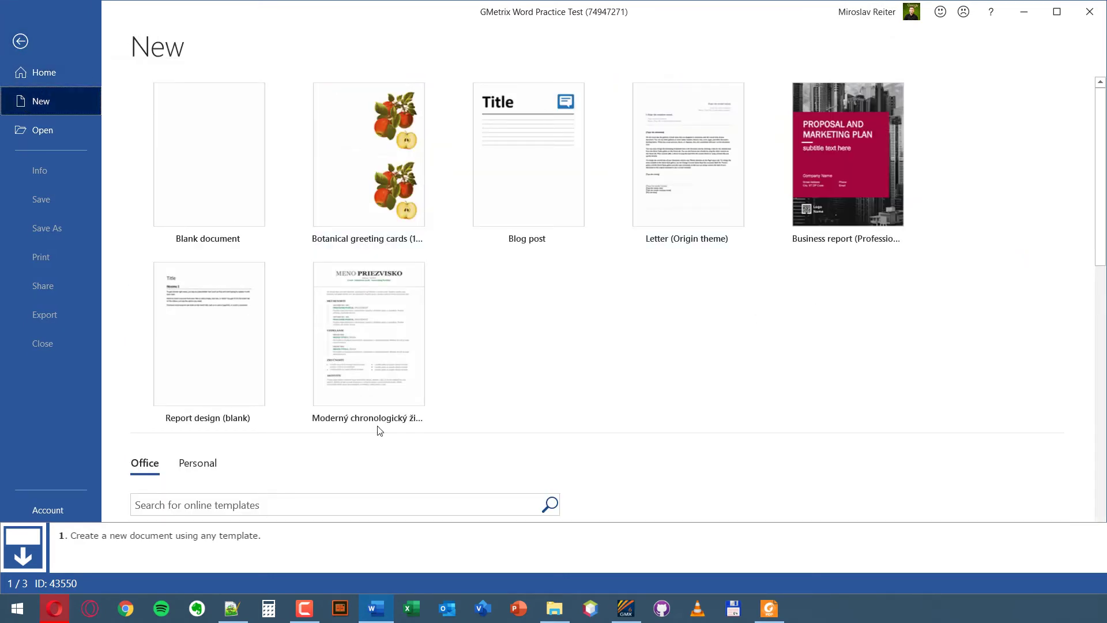
scroll(696, 317, "down", 3)
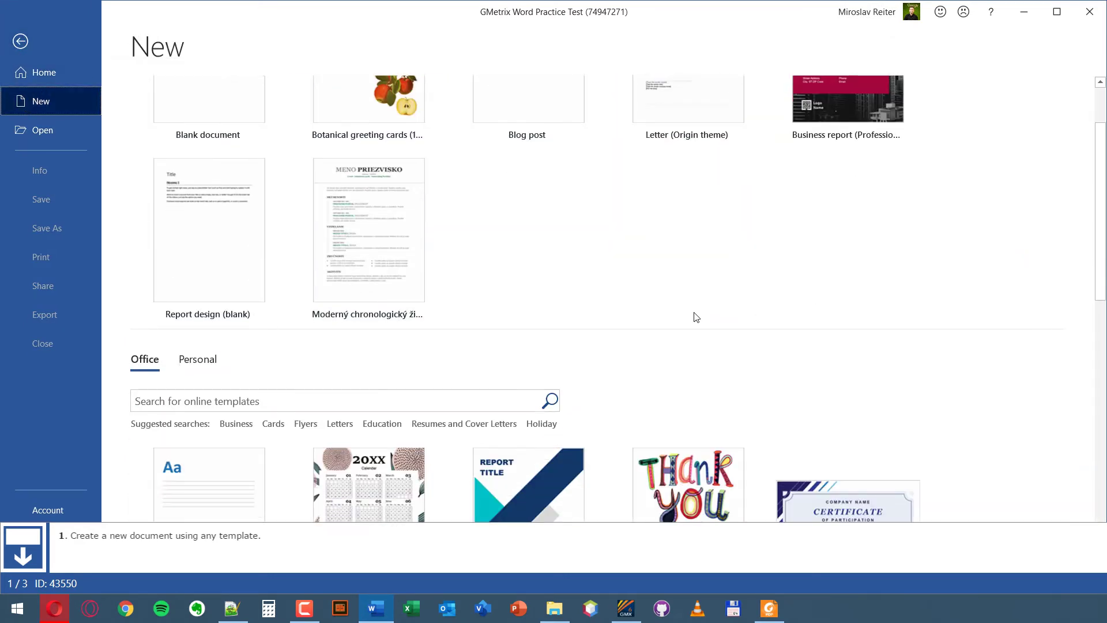
scroll(695, 317, "down", 5)
scroll(558, 212, "down", 5)
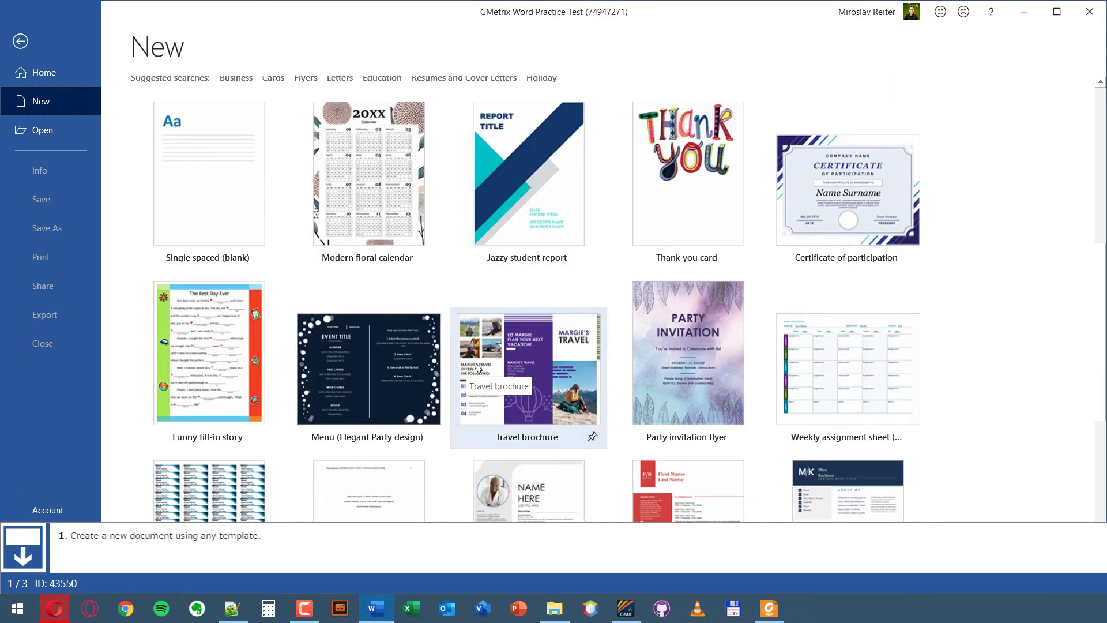
left_click(836, 144)
left_click(653, 323)
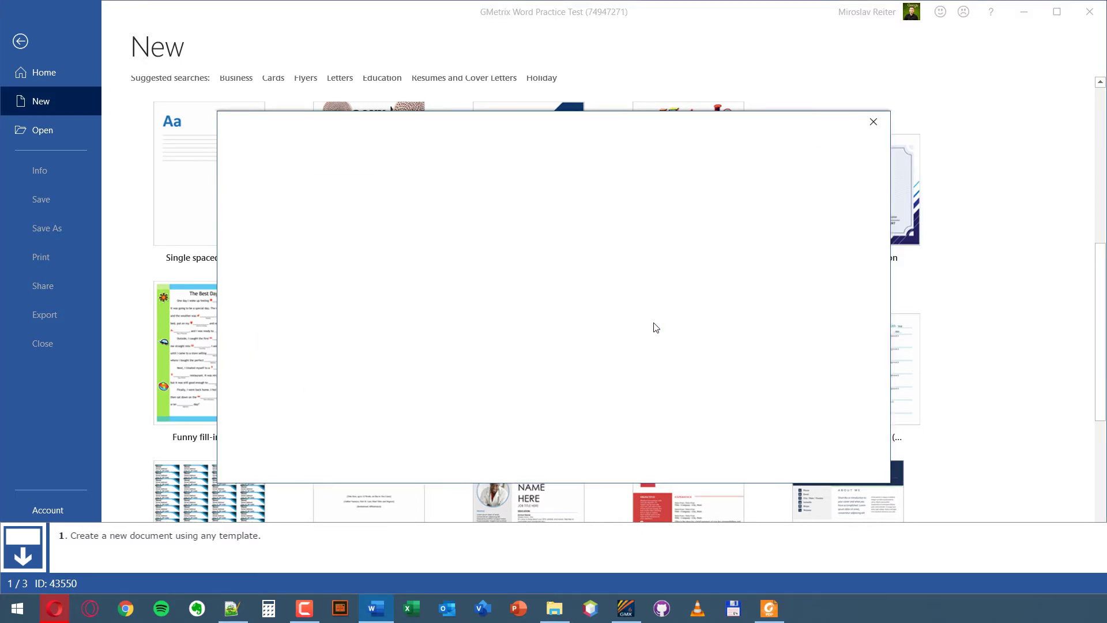
Scroll through the new certificate document to review it
scroll(109, 298, "down", 1)
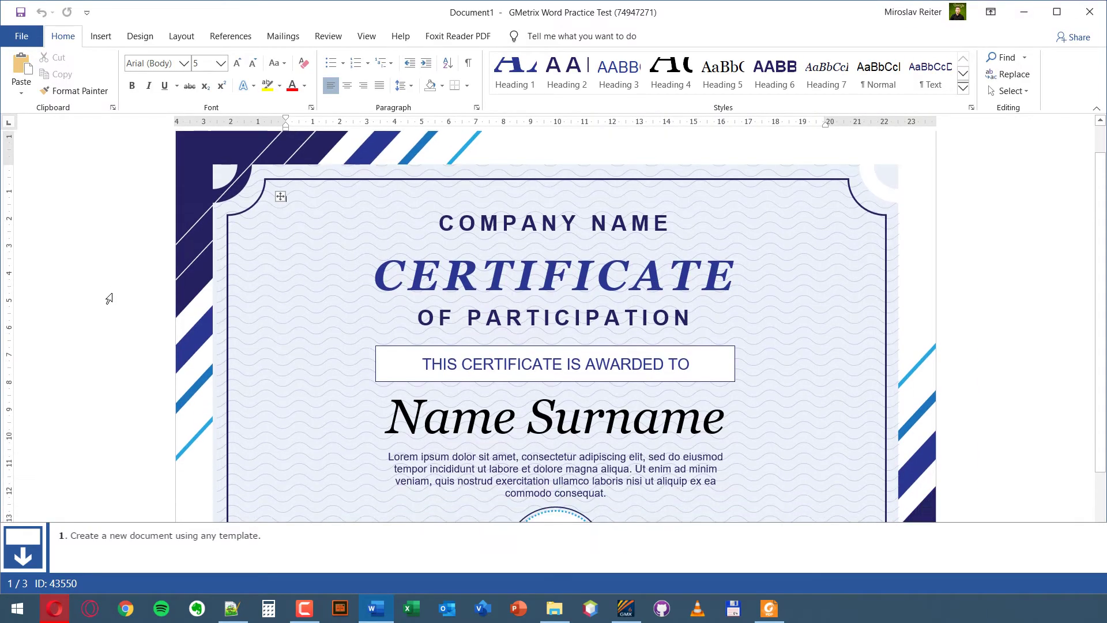
scroll(109, 298, "down", 2)
scroll(109, 298, "down", 2)
scroll(132, 320, "up", 5)
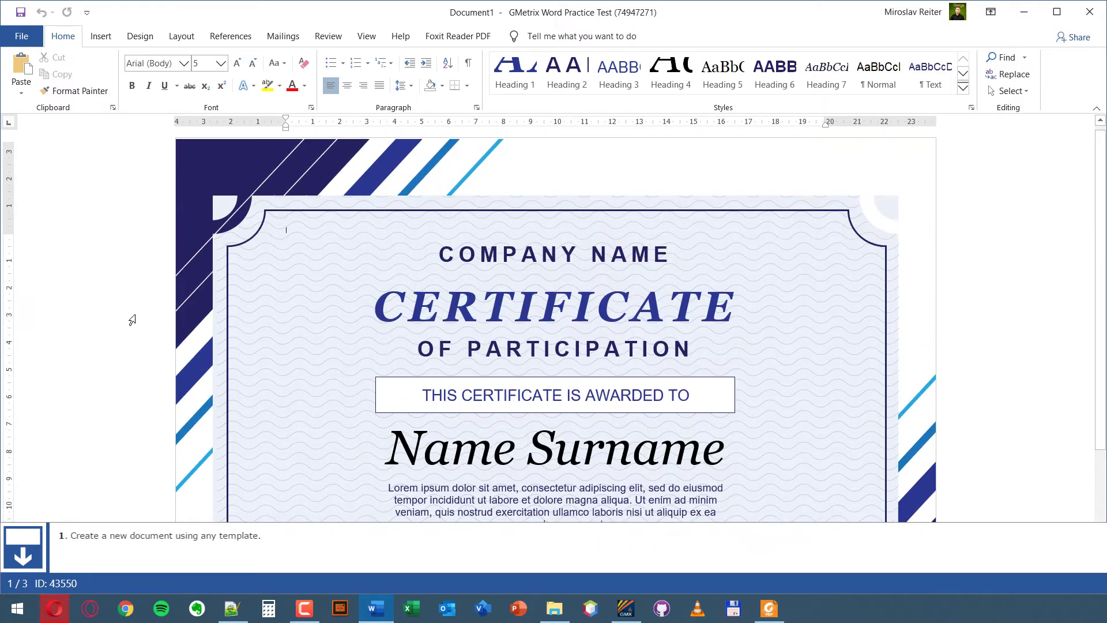
scroll(127, 329, "down", 3)
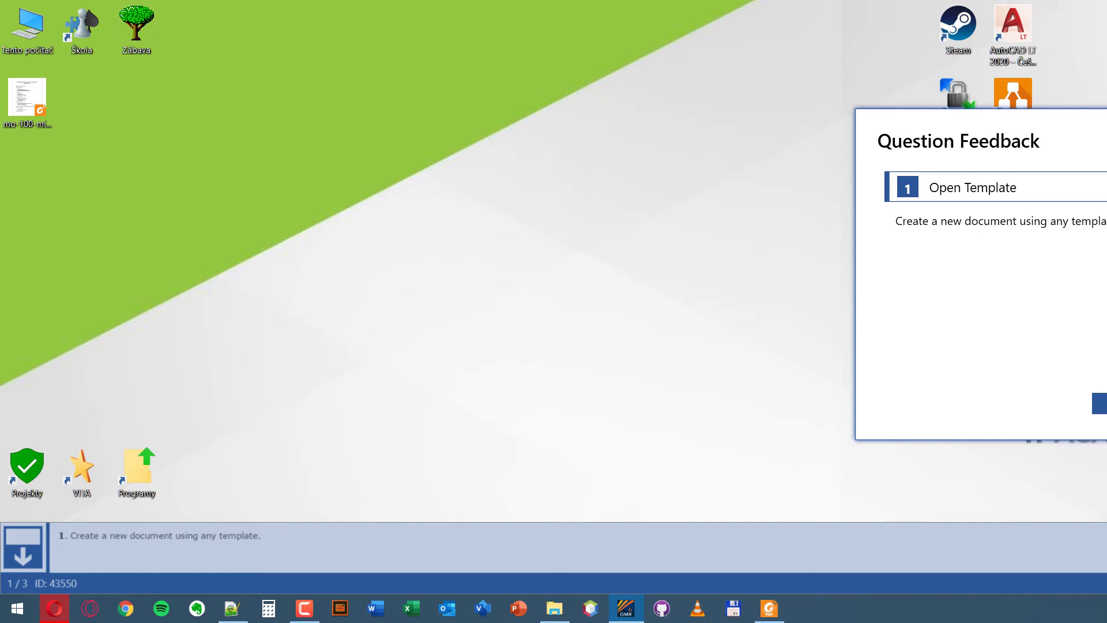
Close the task 1 feedback to advance to task 2 with word07.docx
left_click(1099, 403)
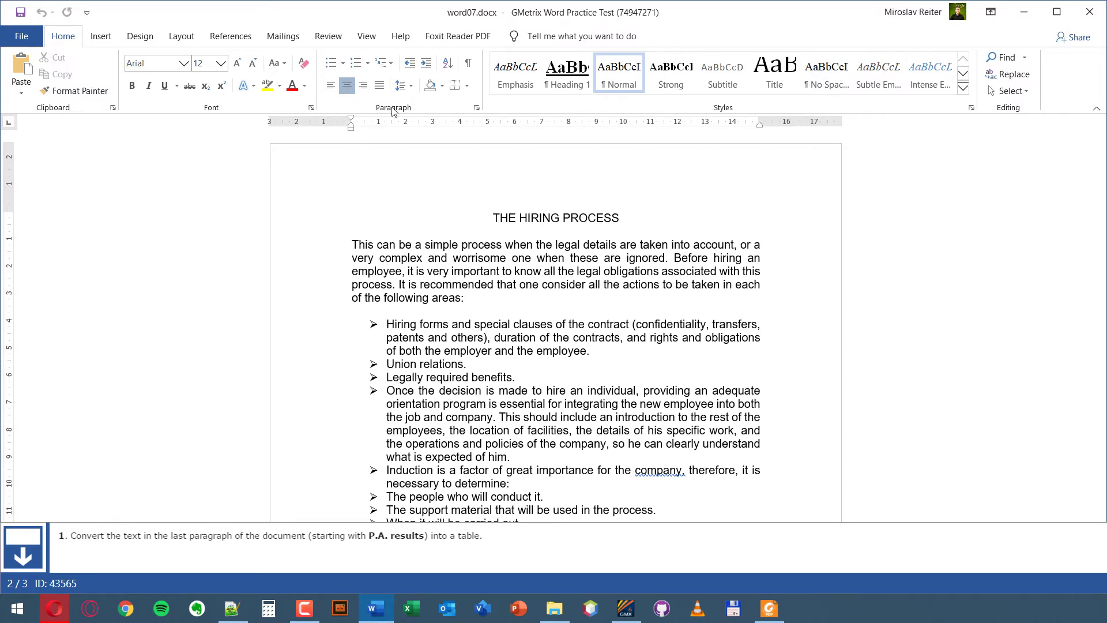
Show formatting marks and scroll down to the tab-separated P. A. results list
left_click(469, 65)
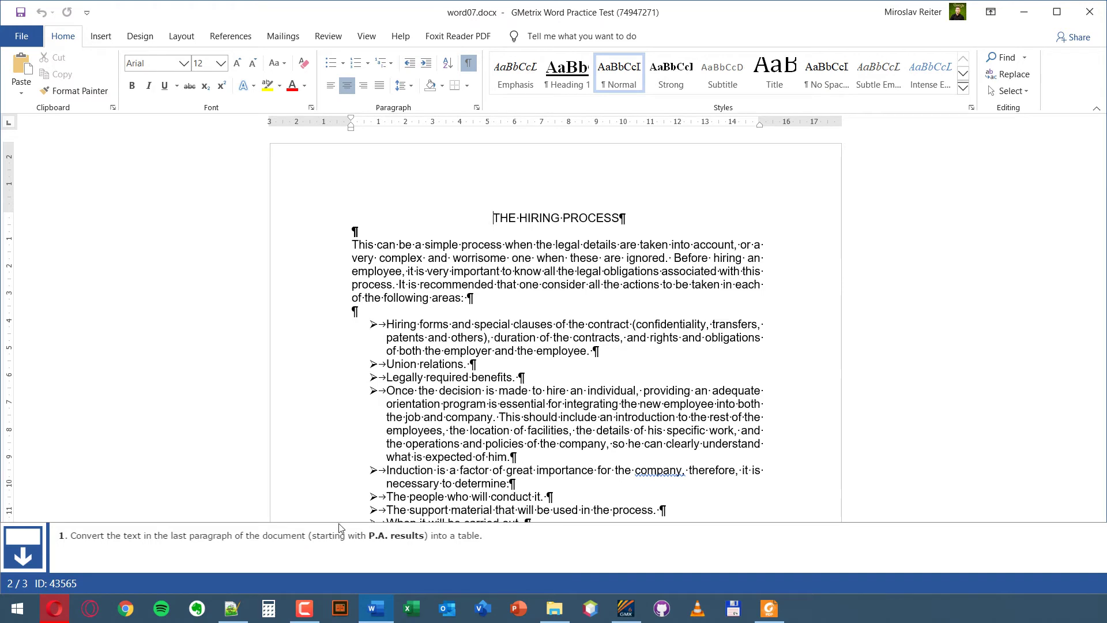
scroll(477, 376, "down", 3)
scroll(476, 376, "down", 5)
scroll(477, 376, "down", 3)
scroll(476, 376, "down", 3)
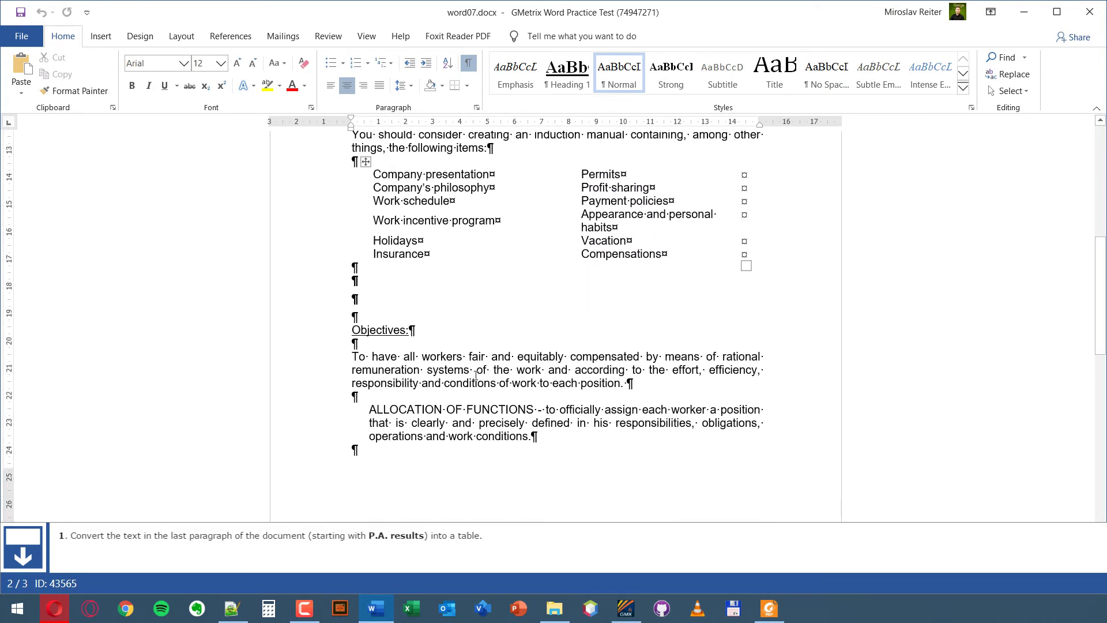
scroll(476, 376, "down", 3)
scroll(476, 376, "down", 7)
scroll(455, 358, "down", 1)
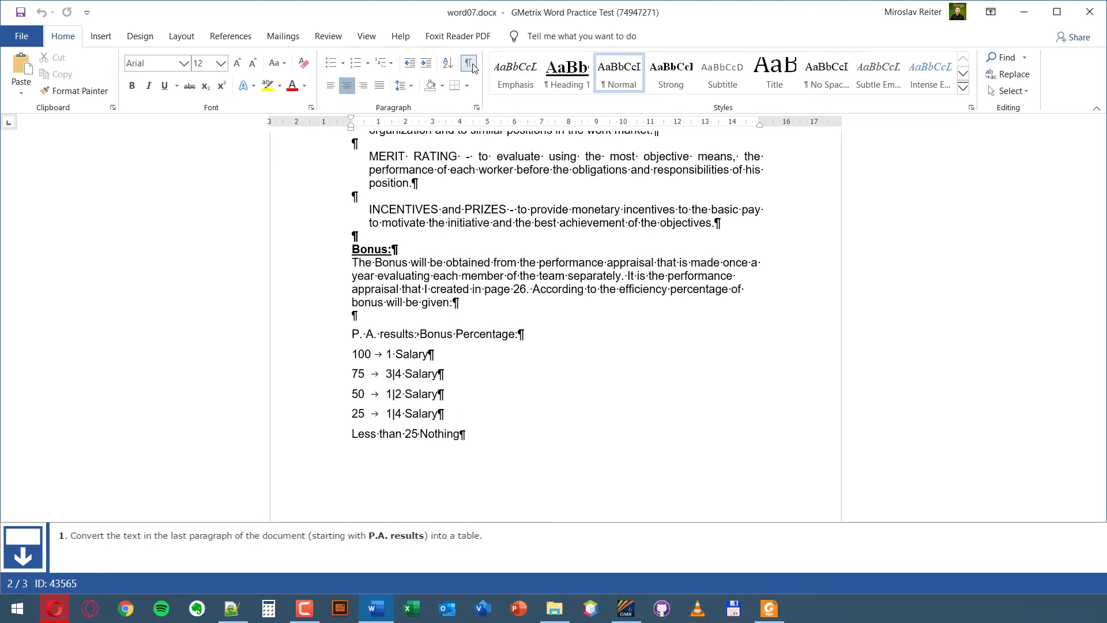
Hide formatting marks with Ctrl+Shift+8 and select the P. A. results lines
key("ctrl+shift+8")
left_click_drag(443, 414, 353, 335)
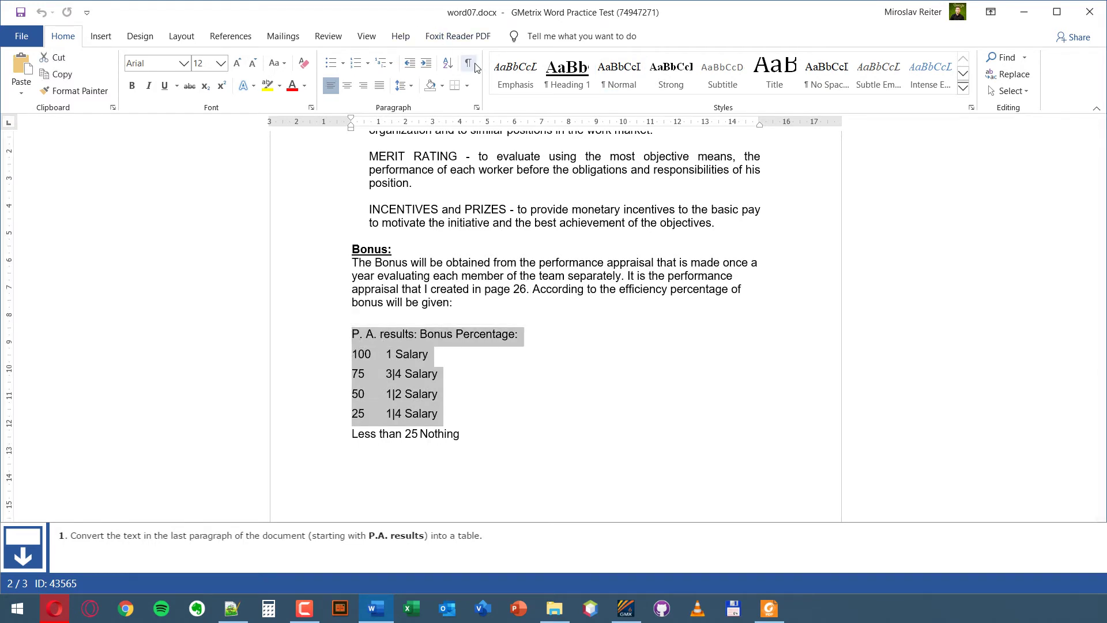
right_click(417, 359)
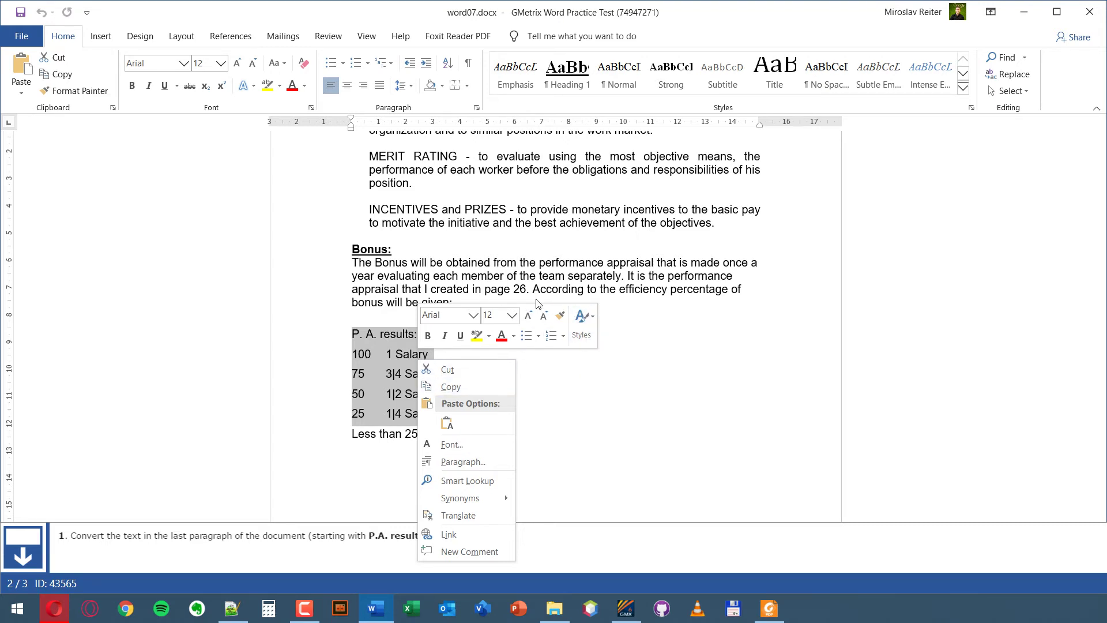
left_click(101, 38)
left_click(102, 38)
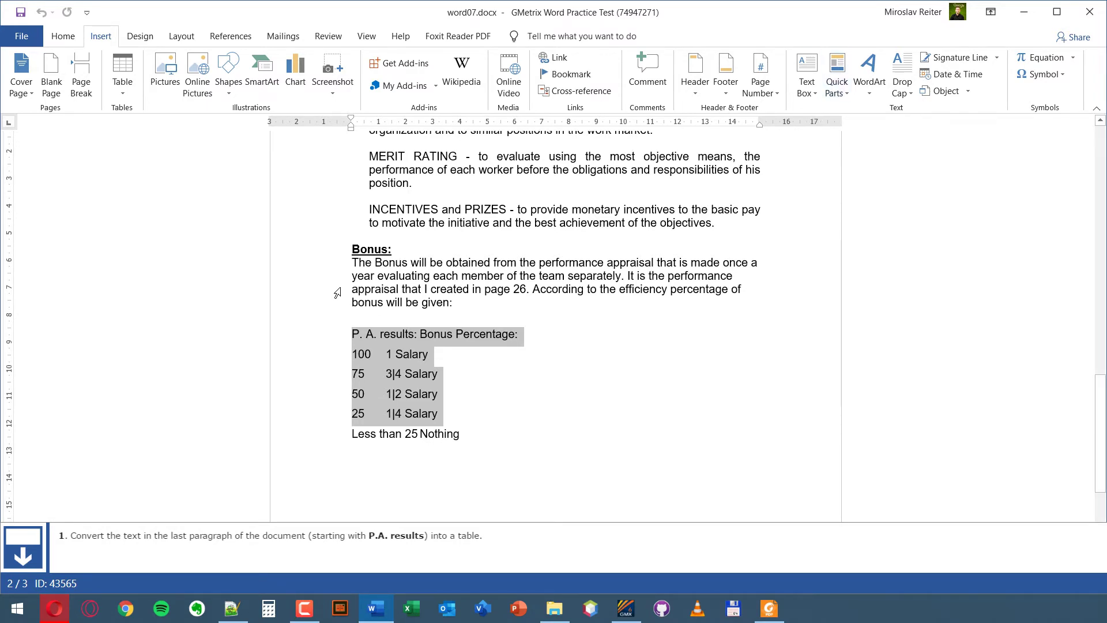
Convert the selected P. A. results lines into a 2-column table separated at tabs
left_click(122, 92)
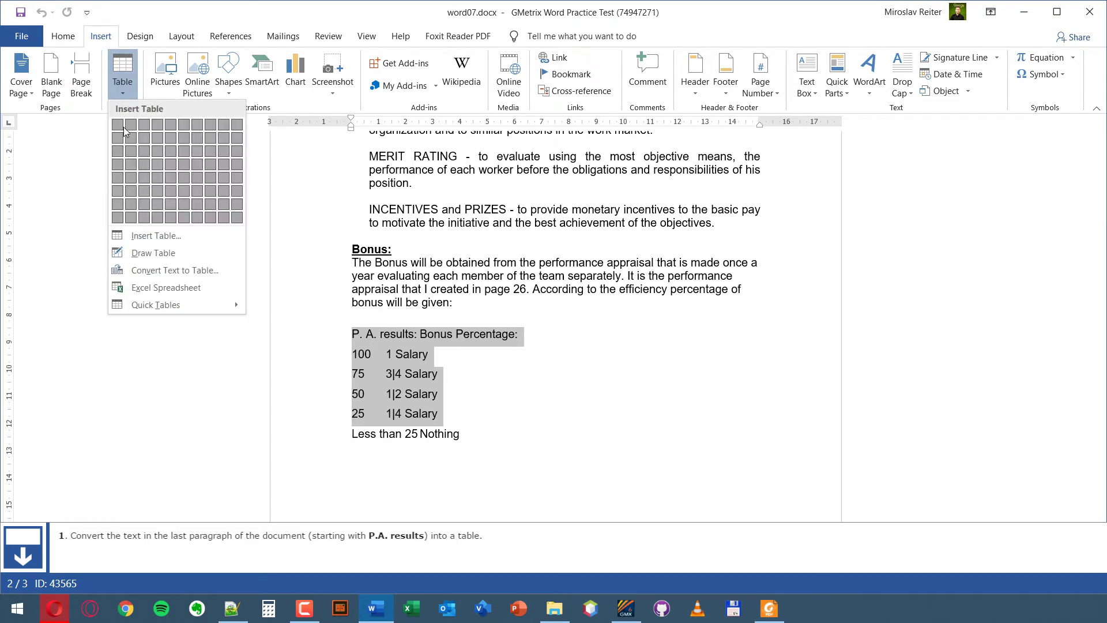
left_click(201, 271)
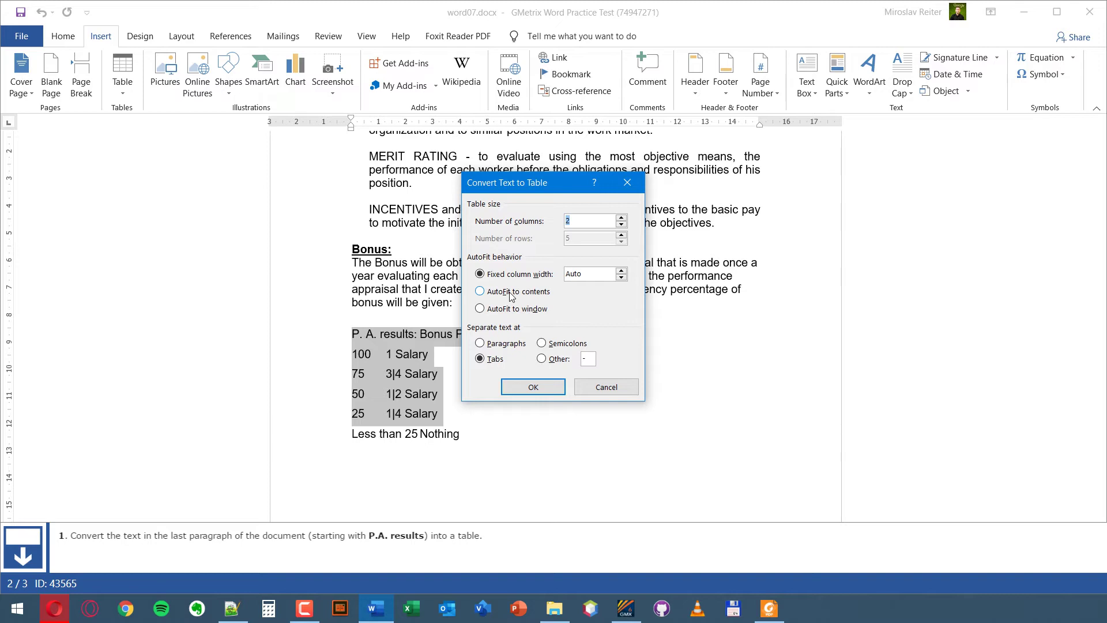
left_click(531, 386)
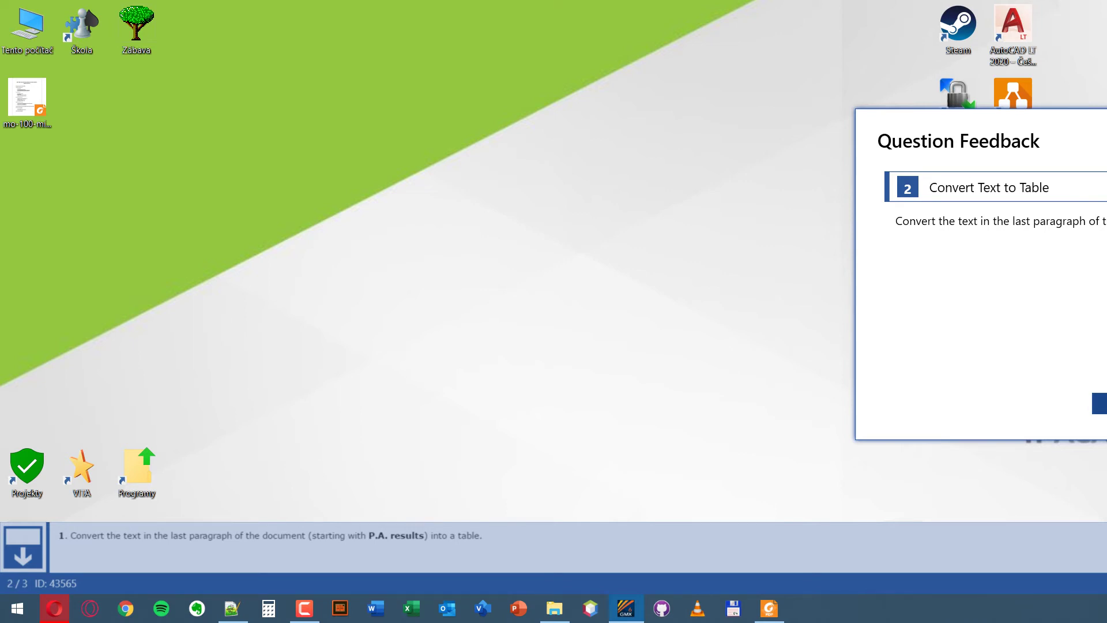
Close the task 2 feedback and return to the P. A. results list in the Bonus section
left_click(1099, 403)
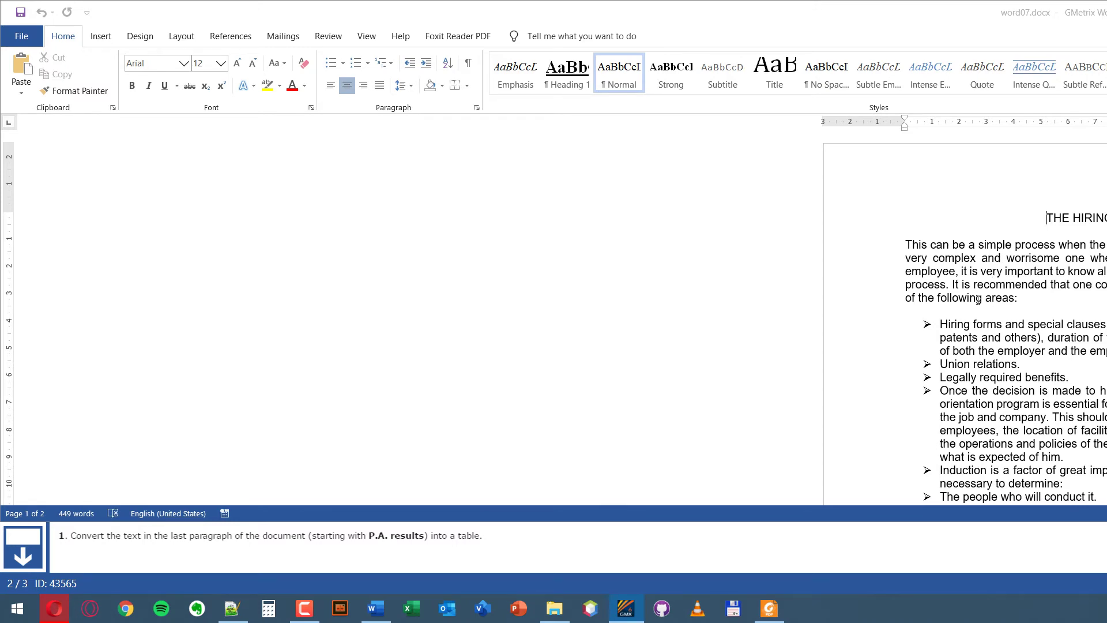
scroll(979, 299, "down", 5)
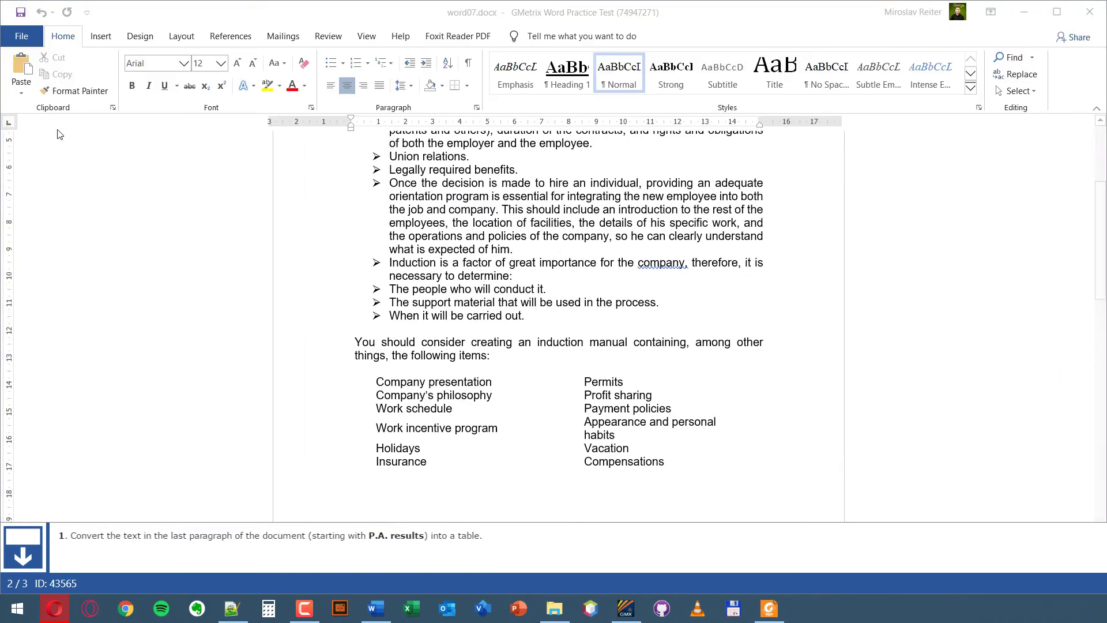
scroll(489, 271, "down", 6)
scroll(488, 271, "down", 6)
scroll(489, 271, "down", 5)
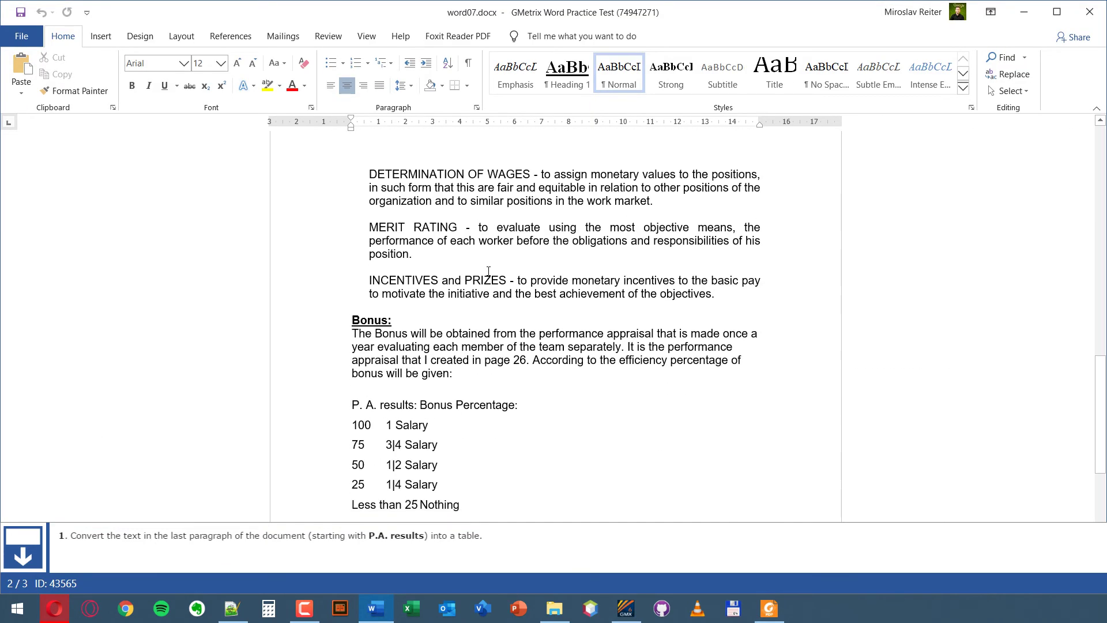
scroll(489, 271, "down", 3)
left_click(424, 310)
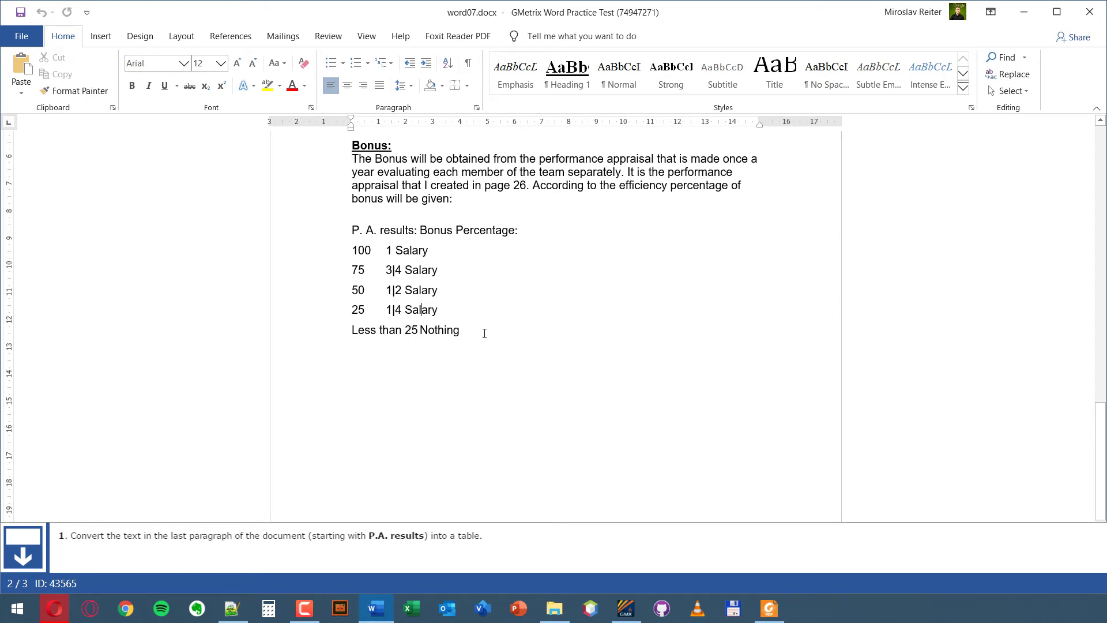
Convert 'P.A. results' through 'Less than 25 Nothing' into a two-column, tab-separated table
mouse_move(484, 333)
left_mouse_down()
mouse_move(384, 288)
mouse_move(342, 242)
left_mouse_up()
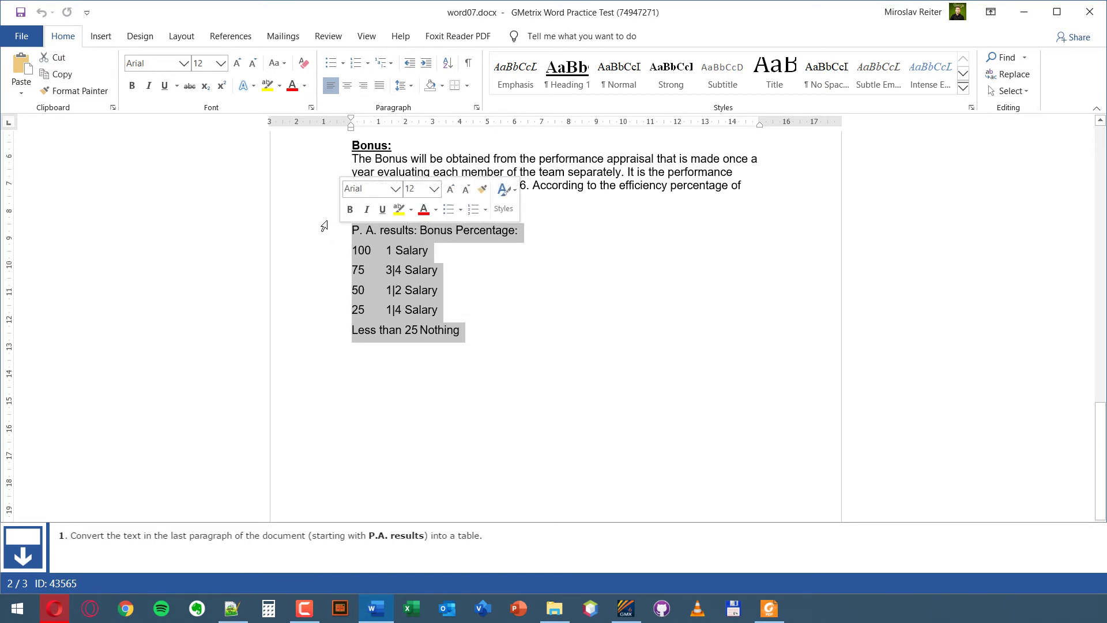
left_click(102, 38)
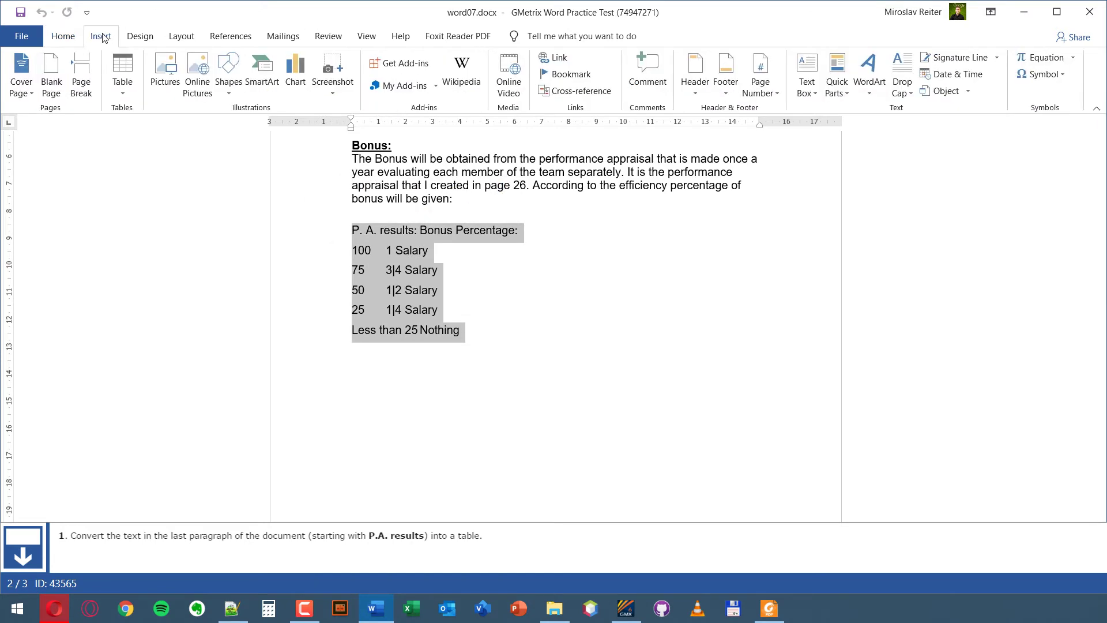
left_click(121, 91)
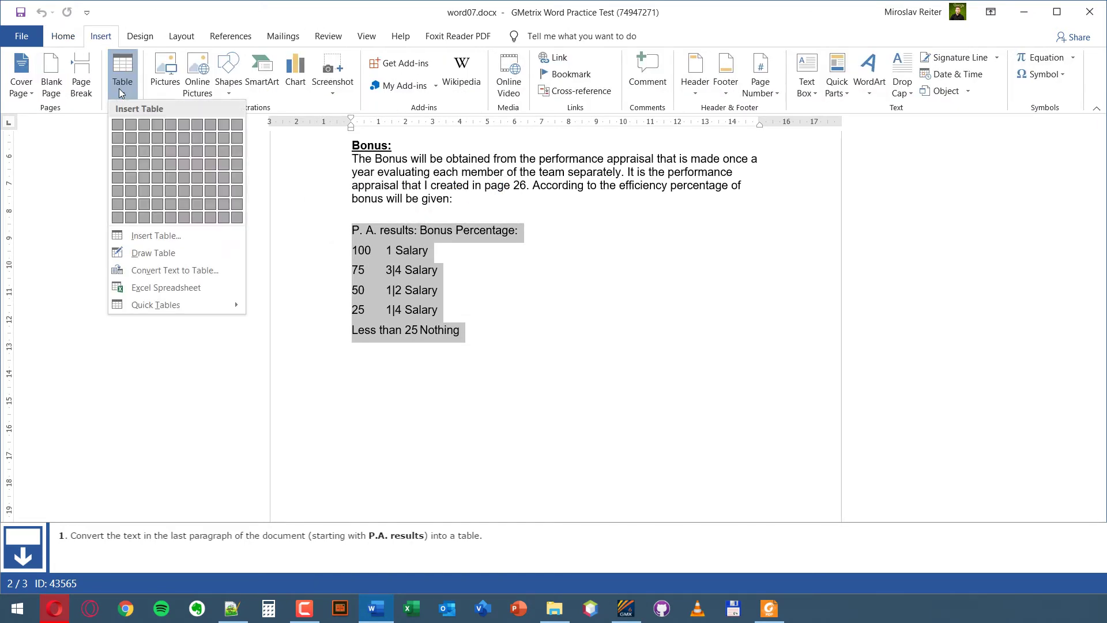
left_click(196, 270)
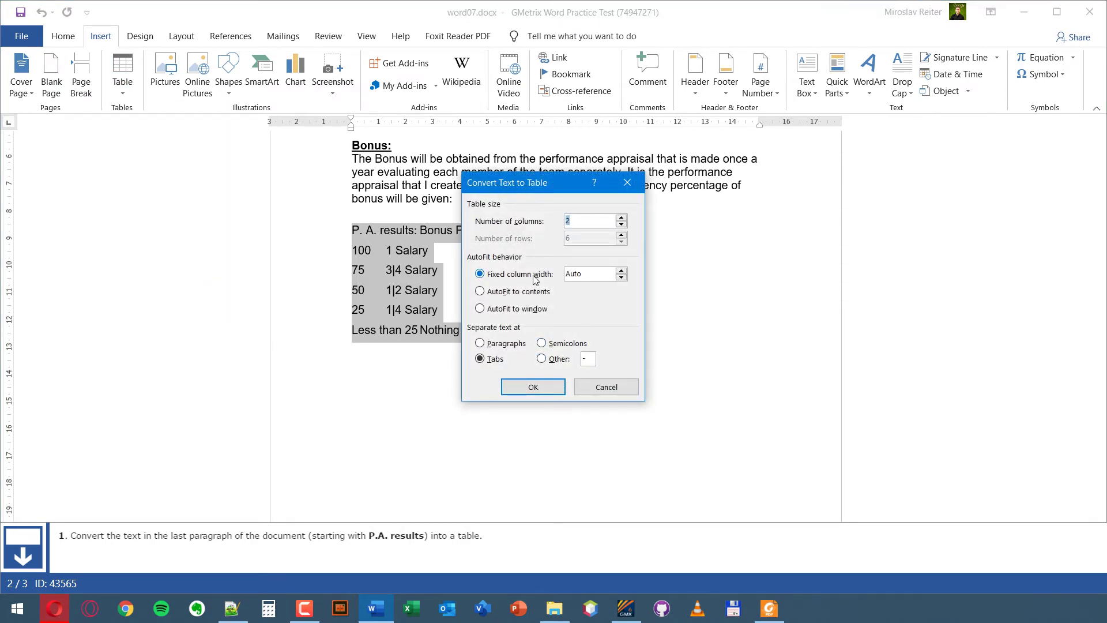
left_click(533, 386)
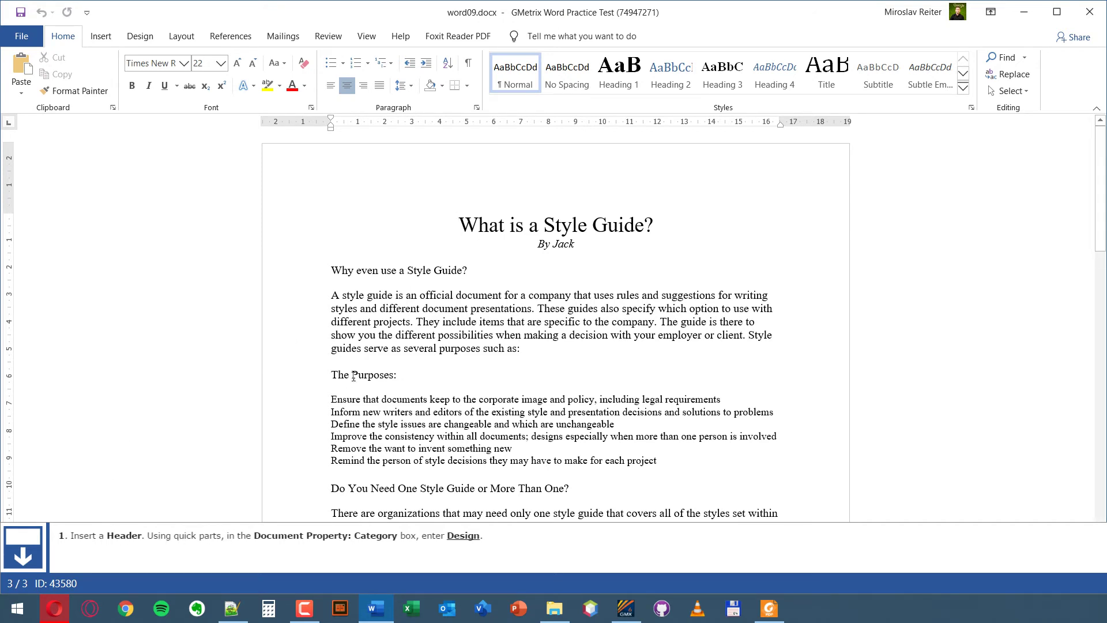
Scroll briefly through word09.docx, 'What is a Style Guide?', to look it over
scroll(354, 377, "down", 1)
scroll(404, 288, "up", 1)
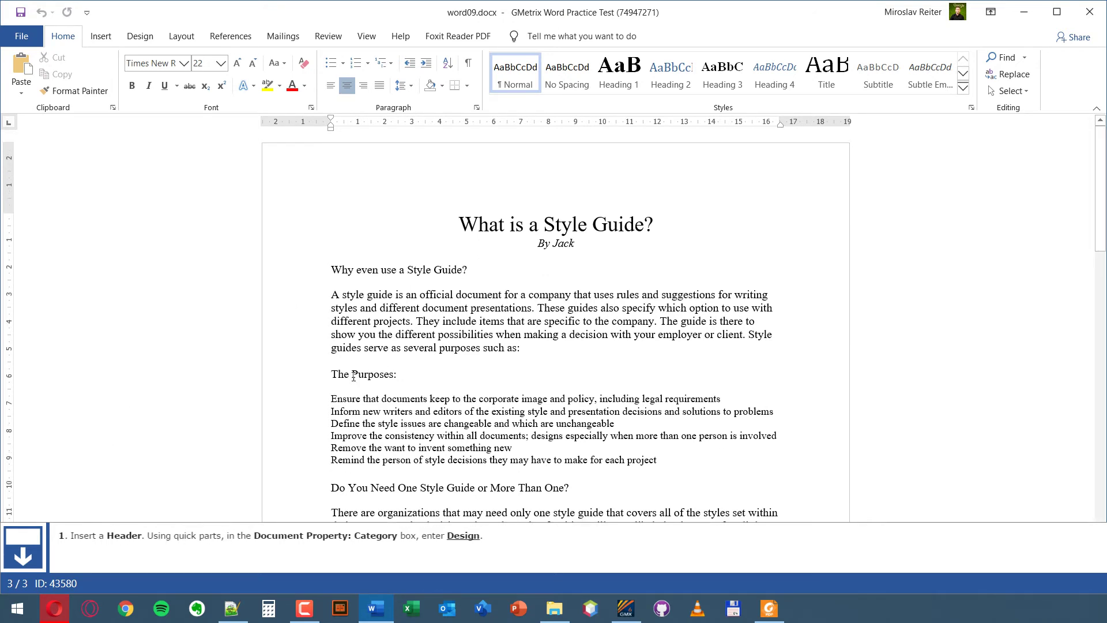
double_click(548, 154)
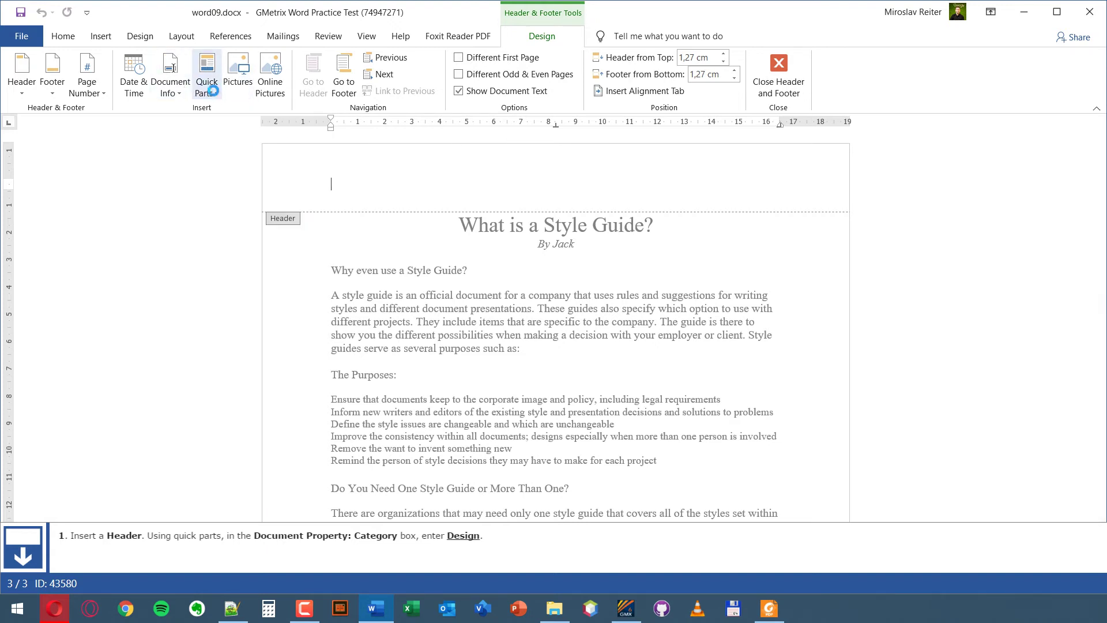
left_click(215, 94)
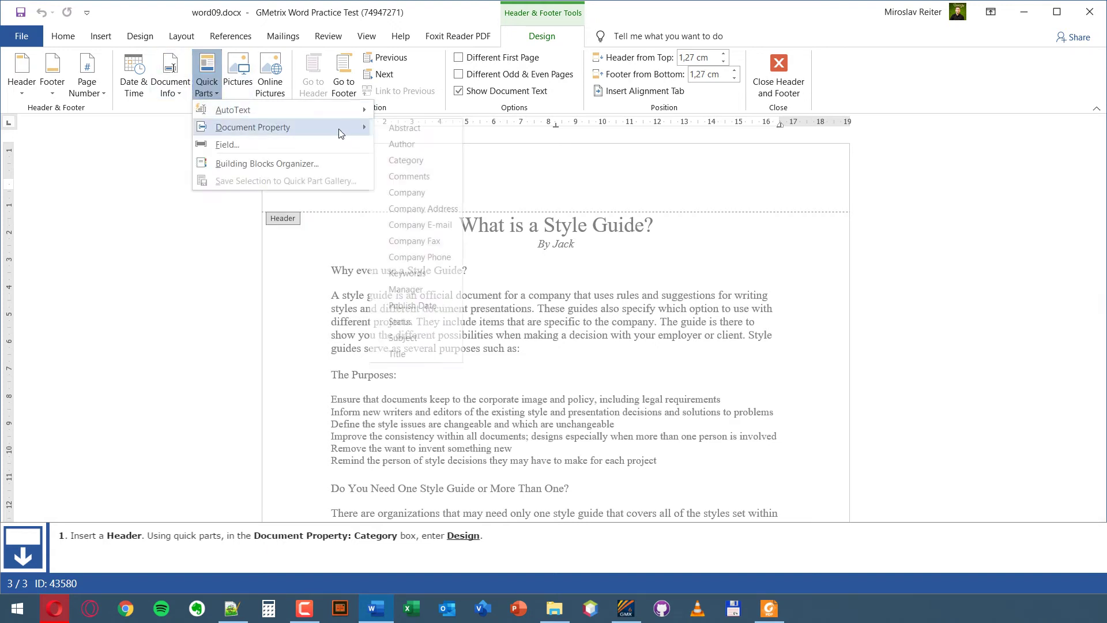
mouse_move(252, 127)
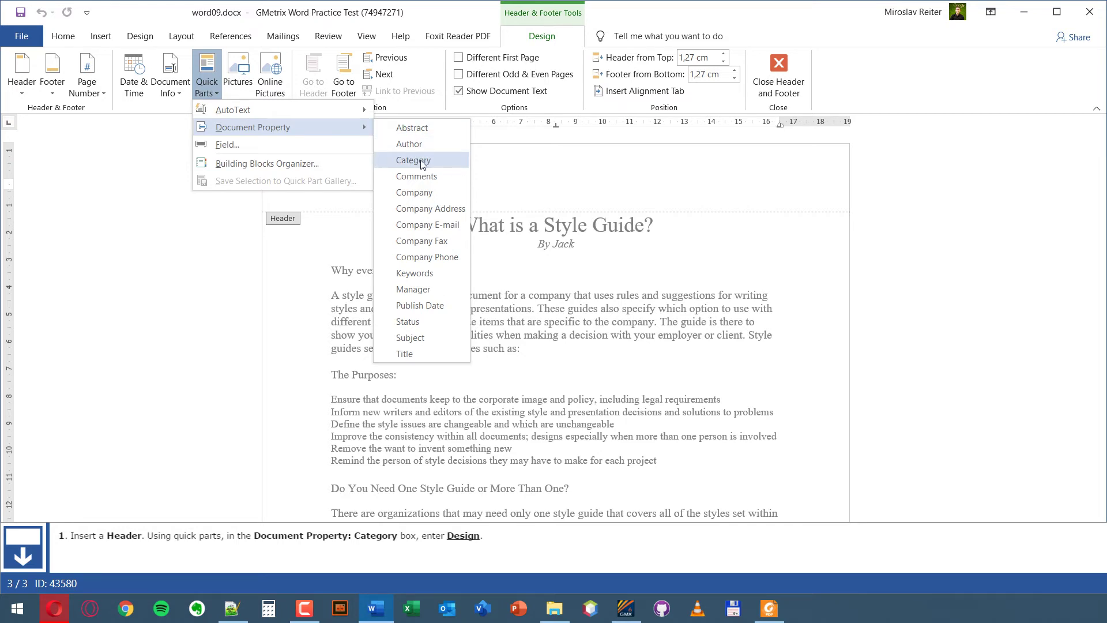
Add the Category document property to the page header and fill it with 'Design'
left_click(776, 84)
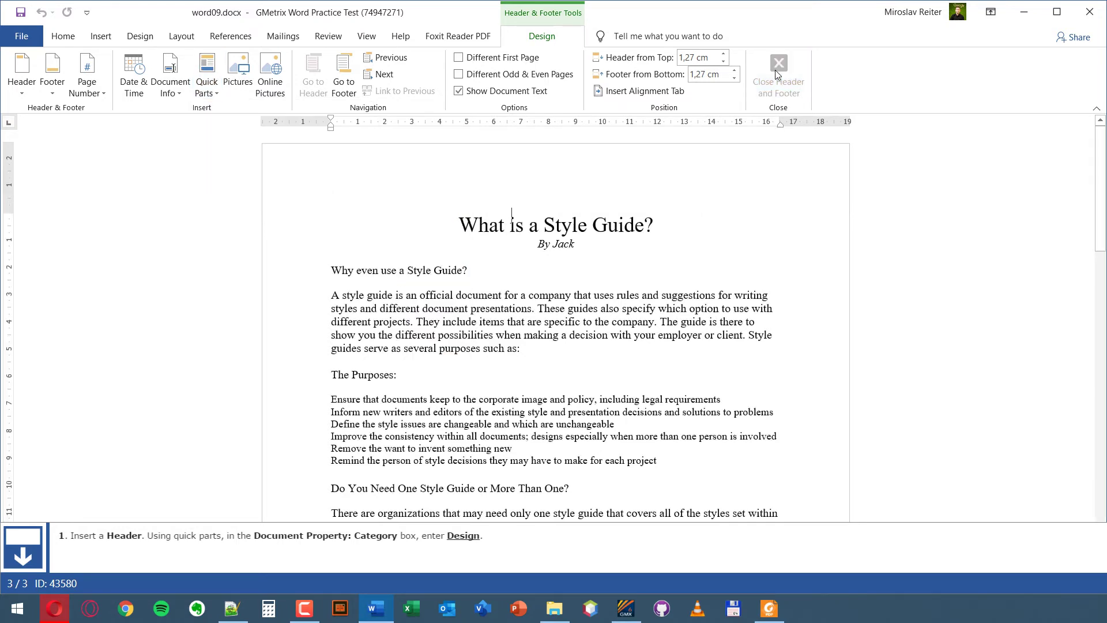
left_click(102, 39)
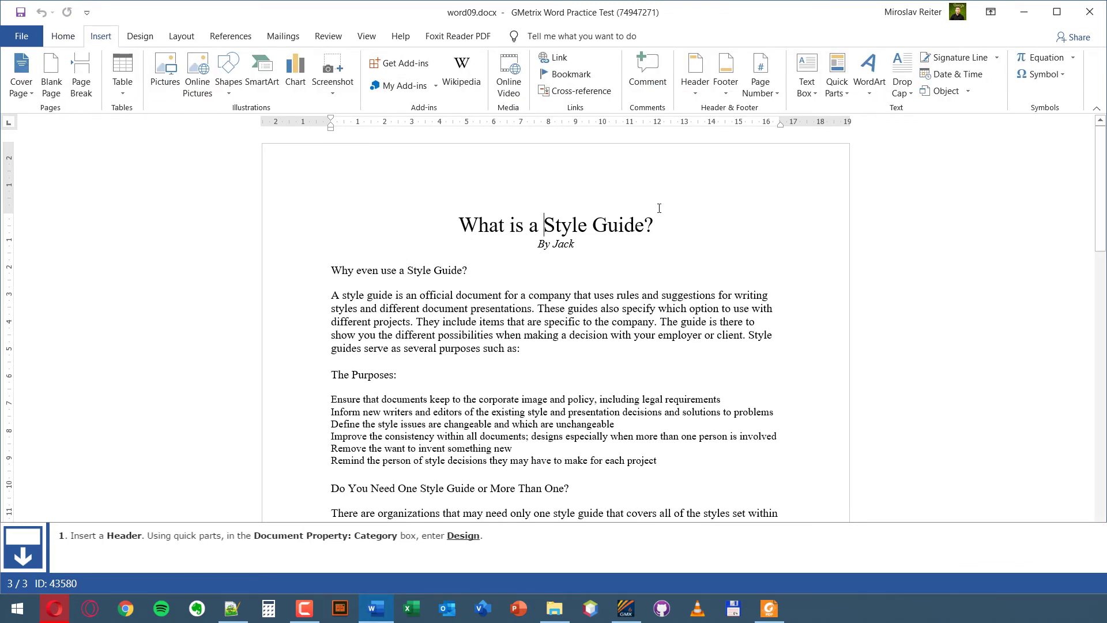
left_click(695, 81)
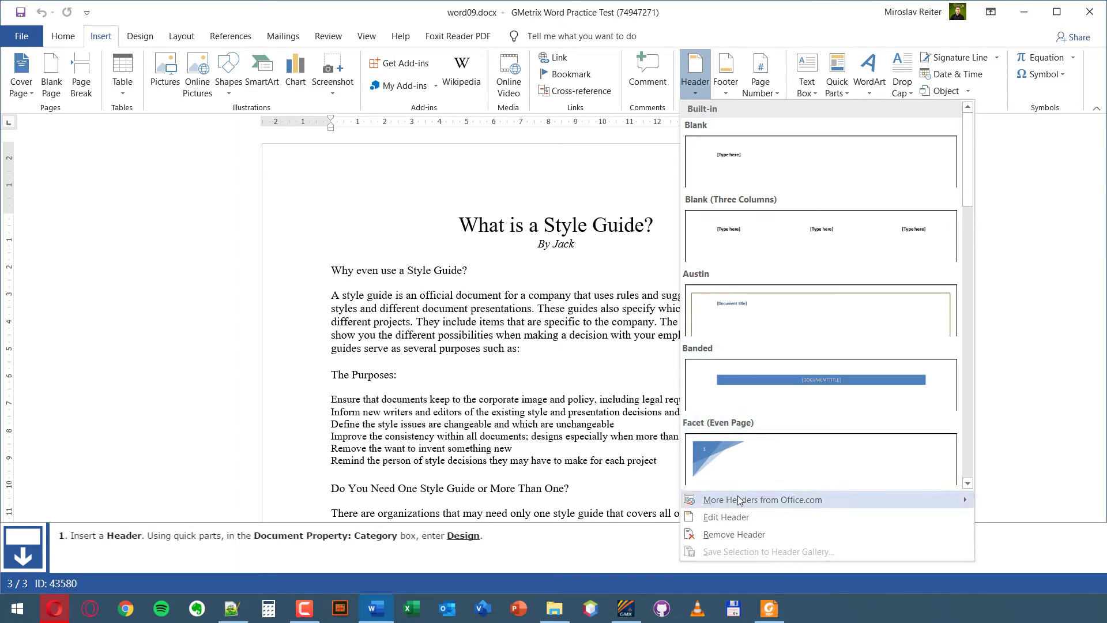
left_click(725, 518)
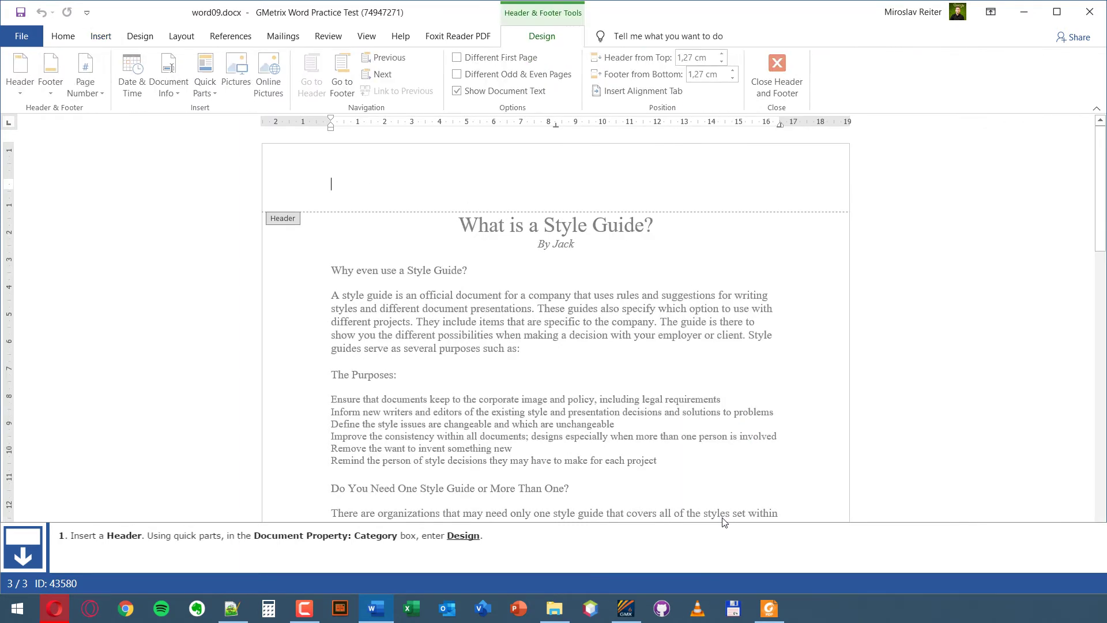
left_click(212, 92)
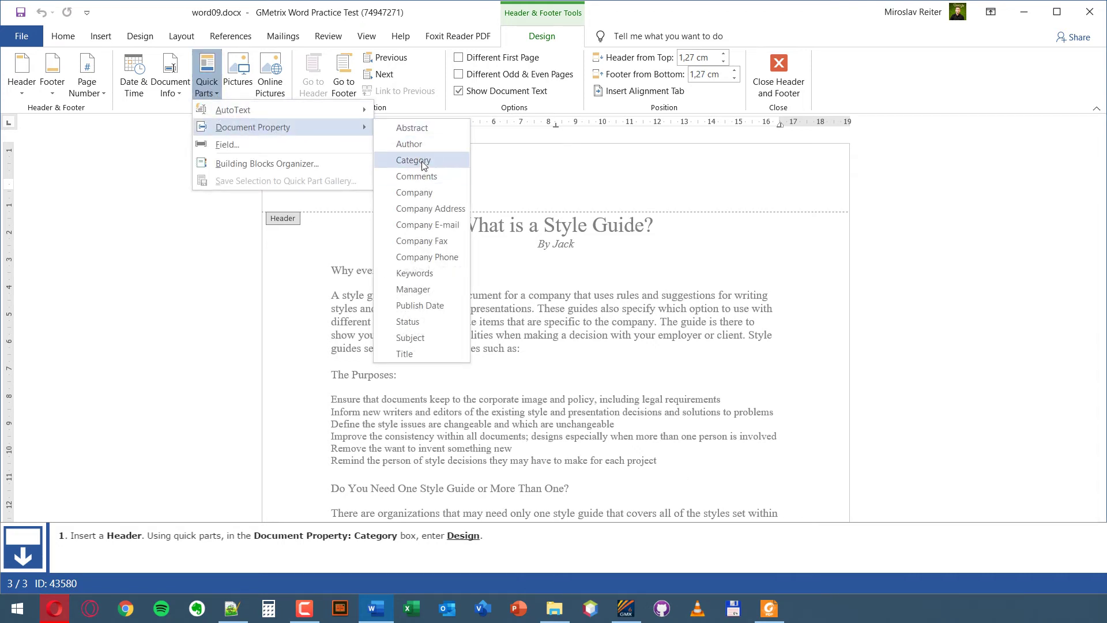
left_click(421, 162)
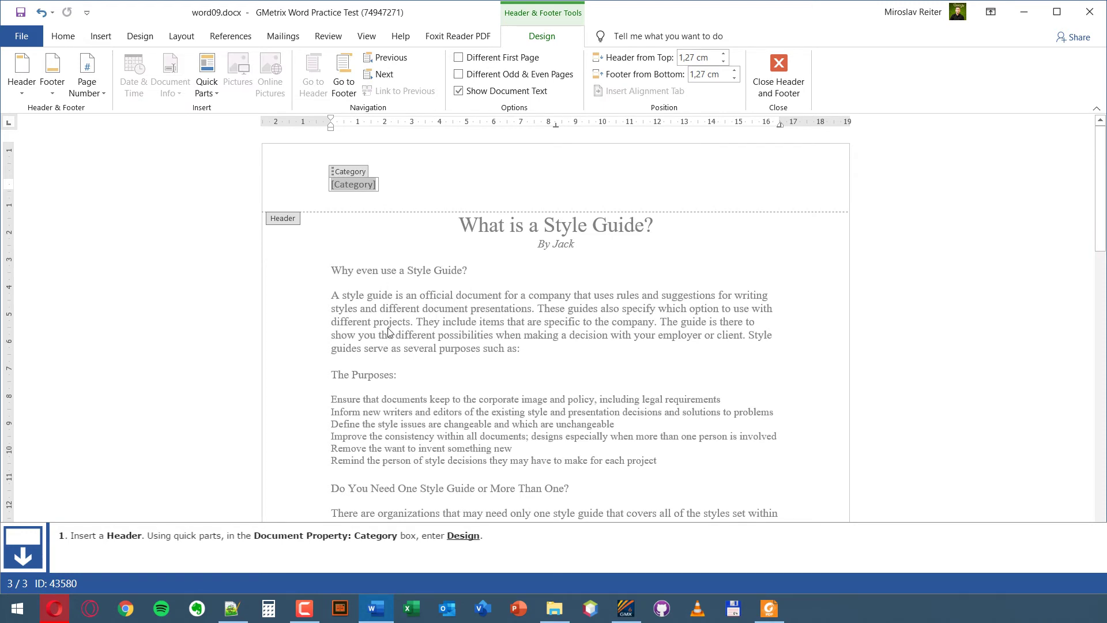
type("Design")
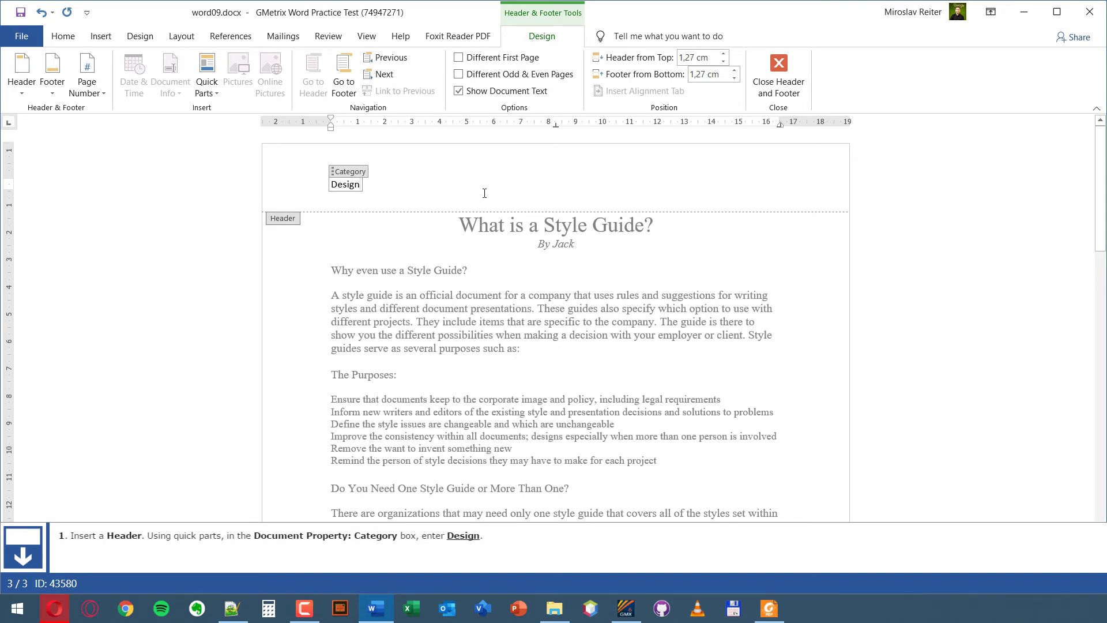
Close header editing, grade the practice test, and view the 1000/1000 pass result
left_click(775, 76)
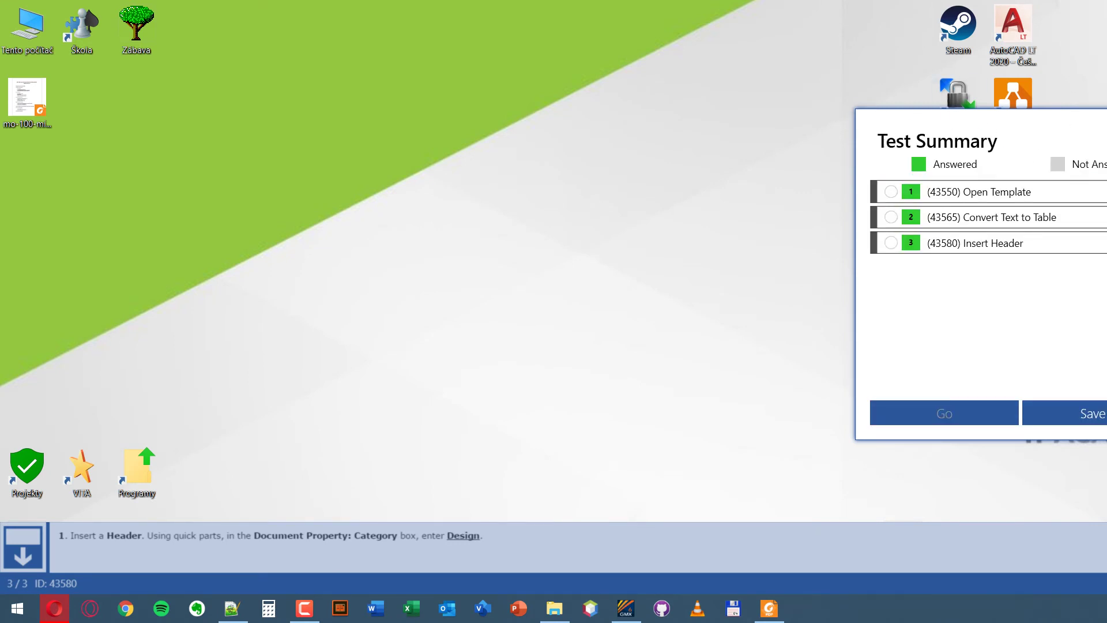
left_click(1093, 414)
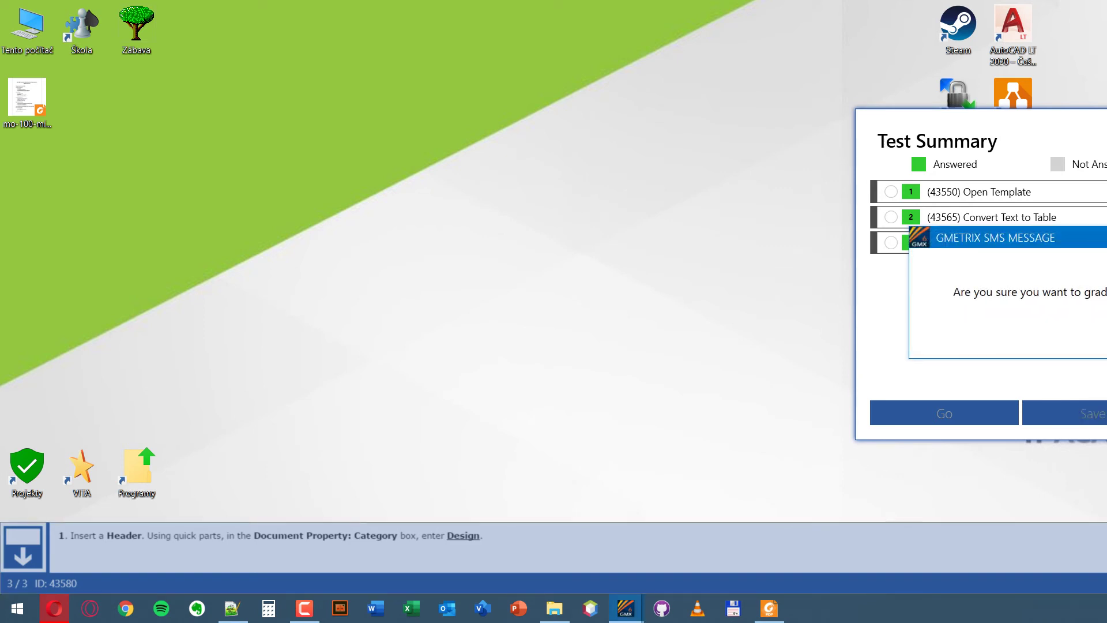
key("Return")
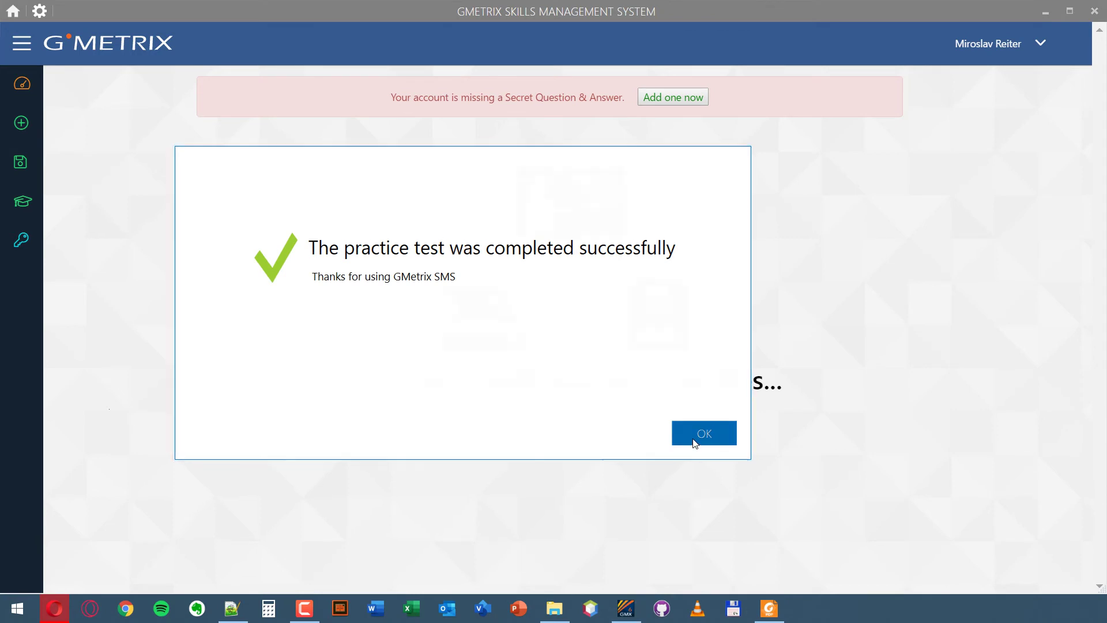
left_click(694, 440)
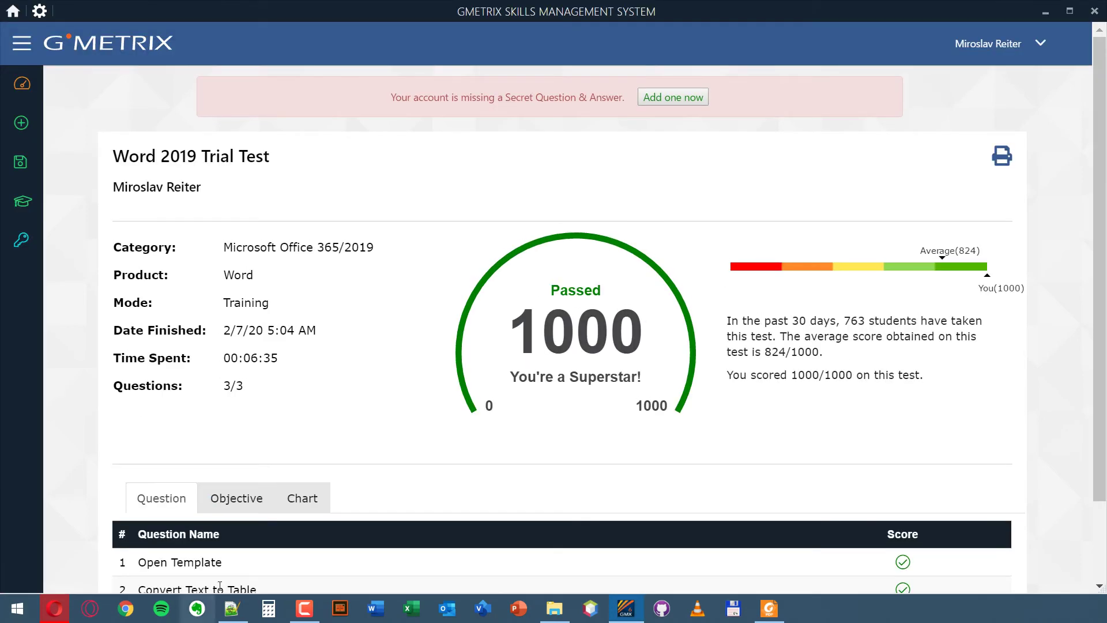
left_click(304, 608)
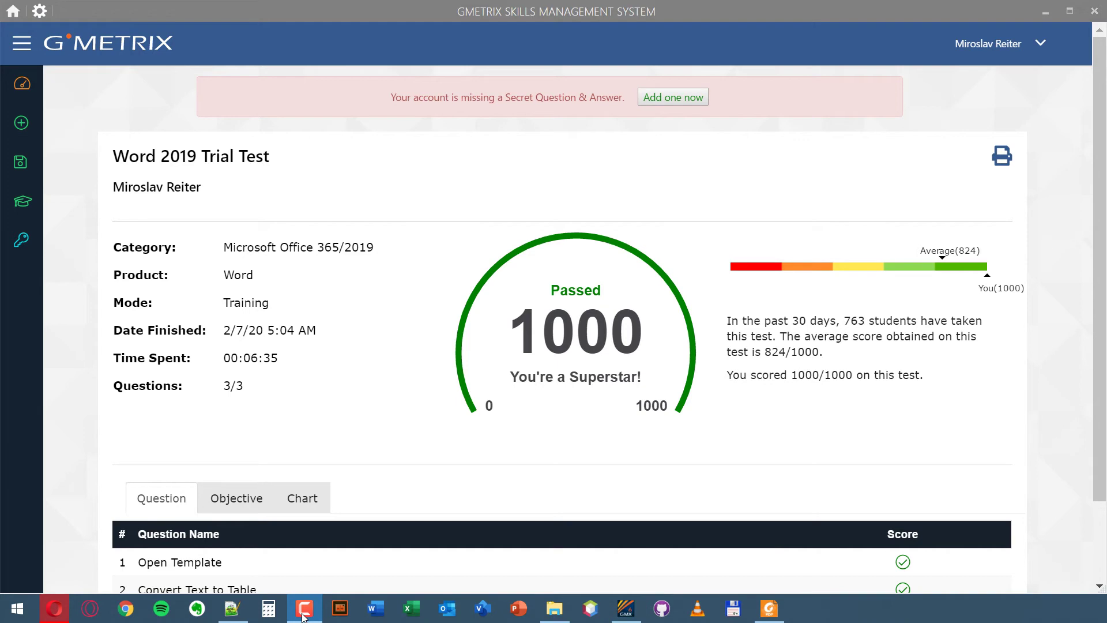
From the GMetrix dashboard, launch Word Associate 2019 Practice Exam 1 in Training Mode
left_click(304, 608)
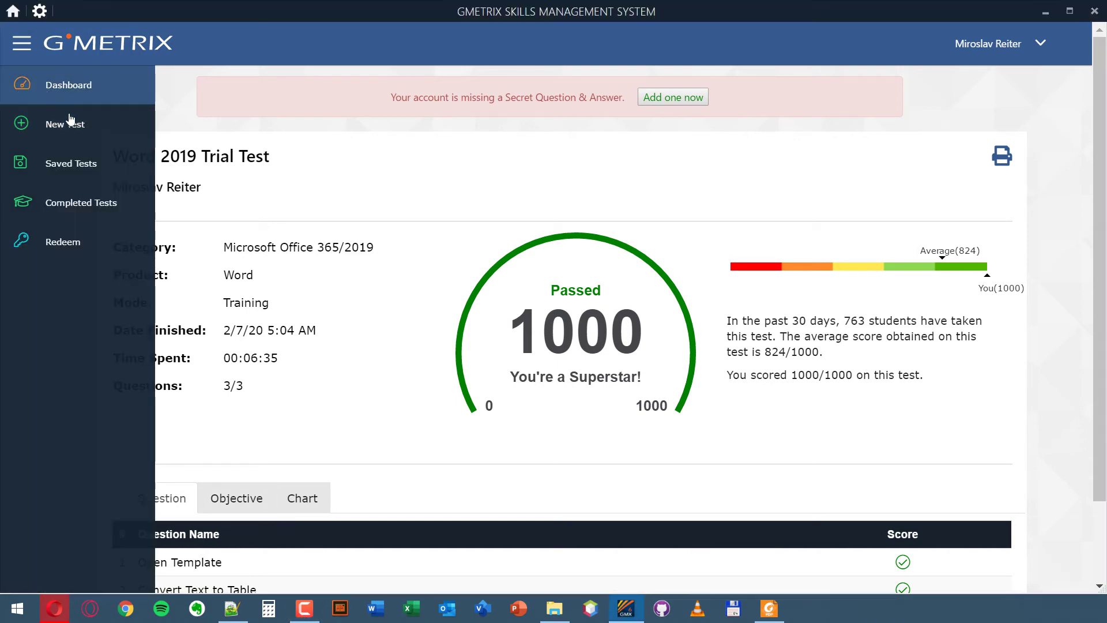
left_click(68, 74)
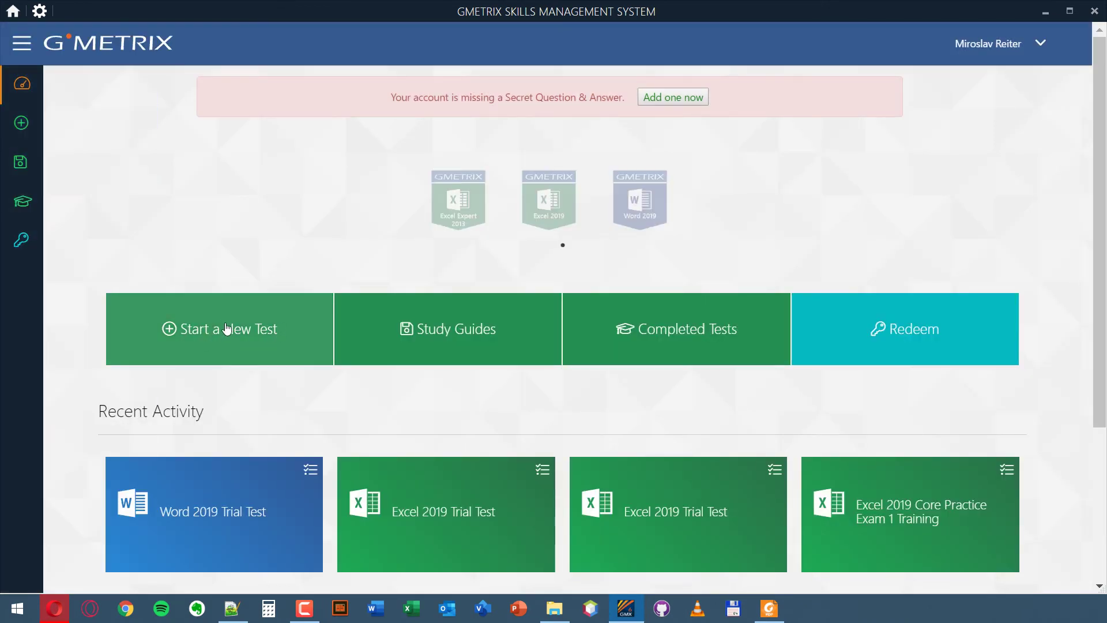
left_click(233, 324)
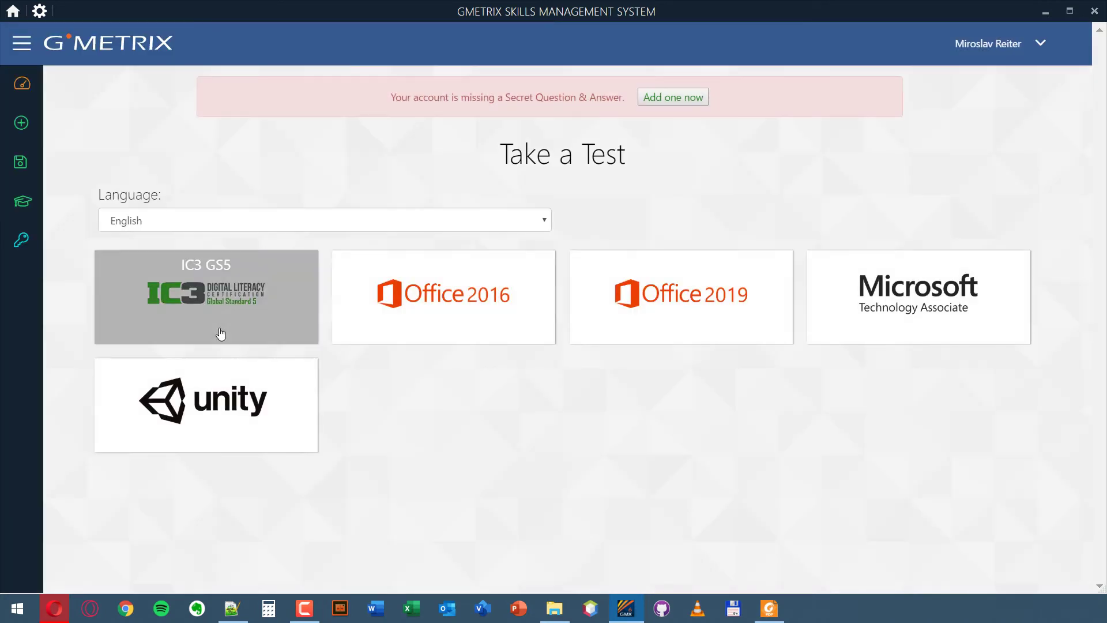
left_click(659, 293)
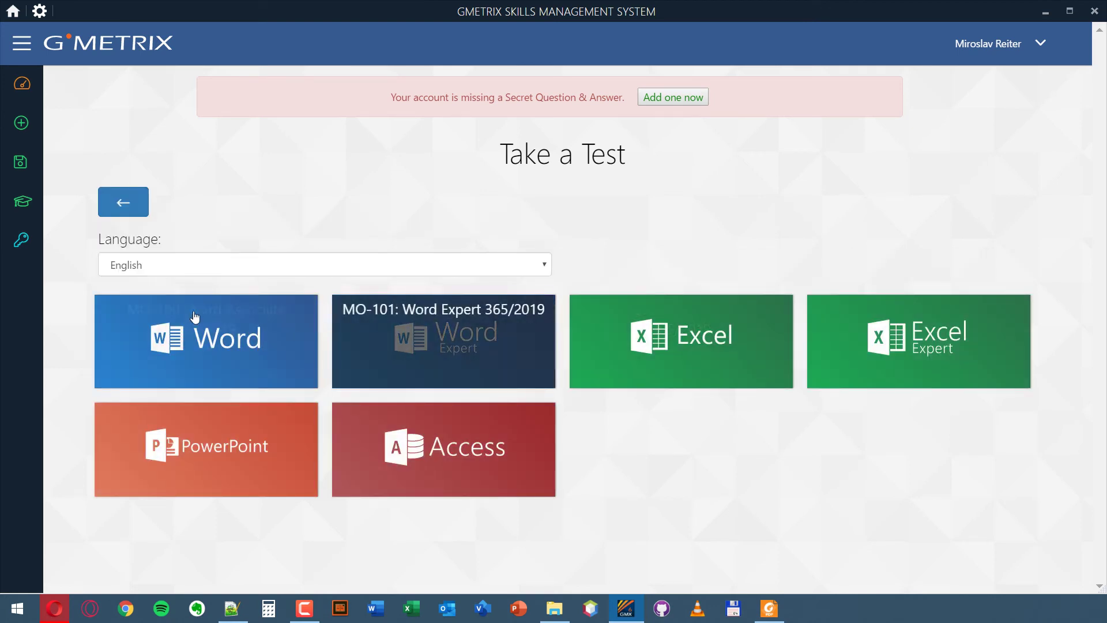
left_click(197, 329)
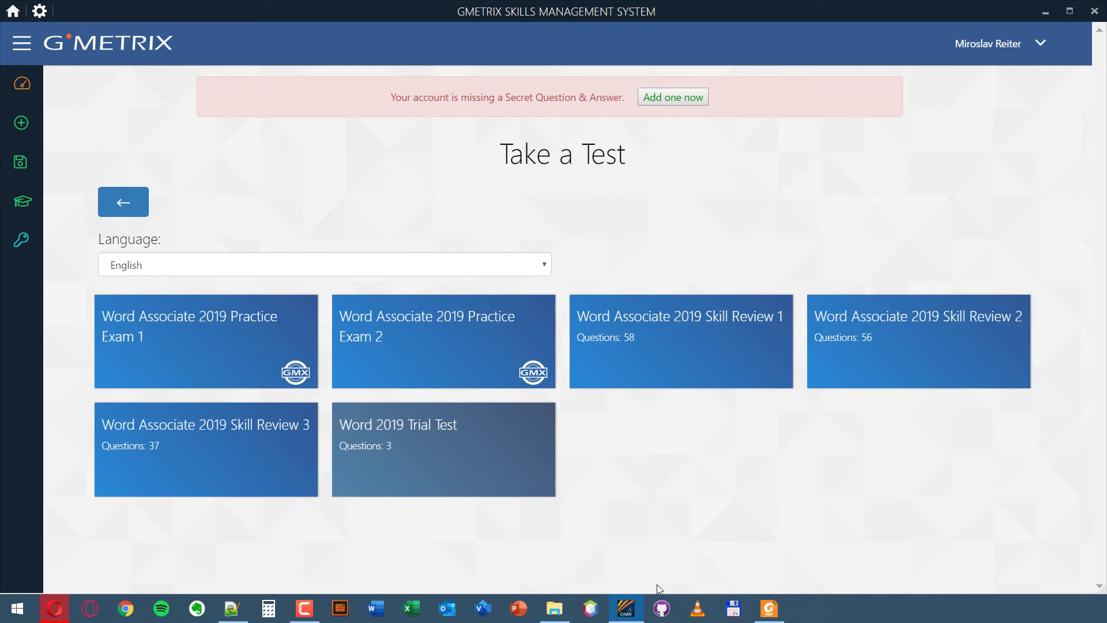
mouse_move(206, 341)
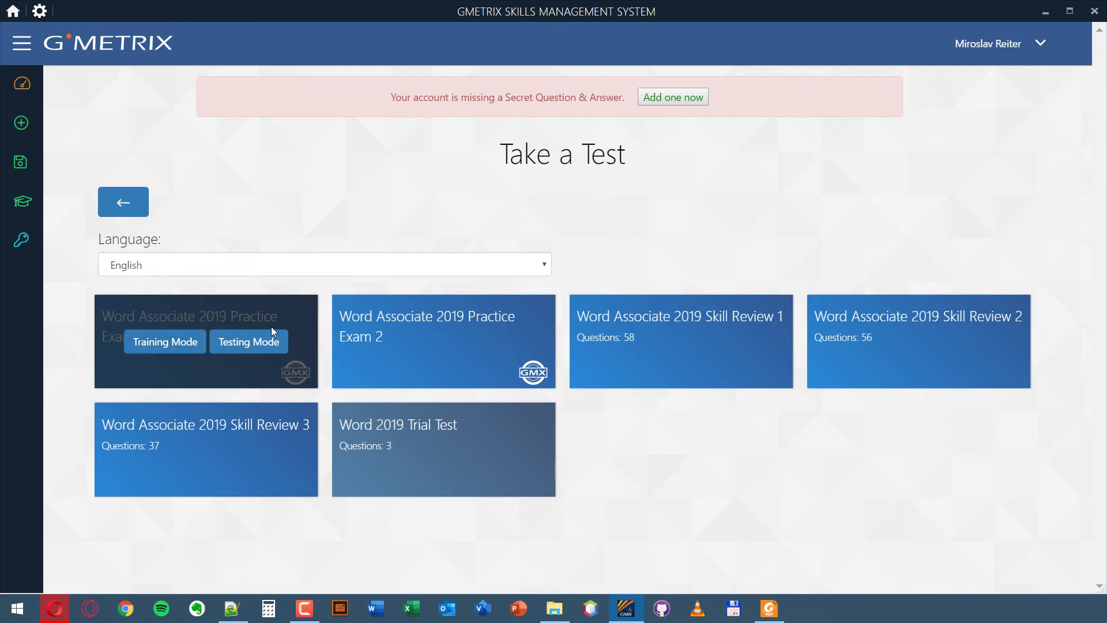
left_click(171, 344)
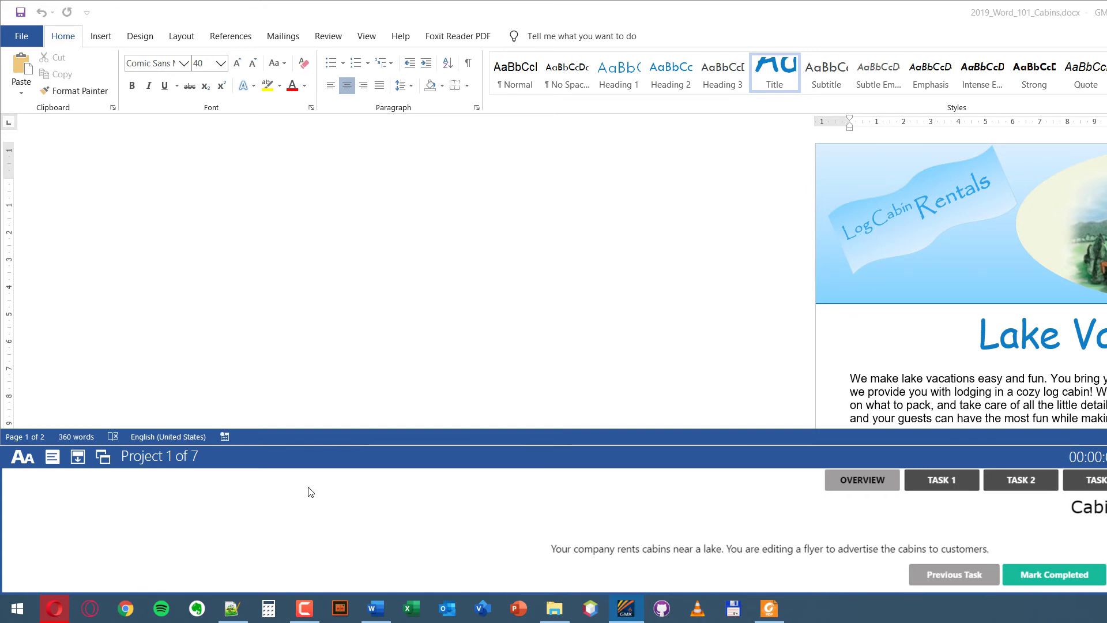
Undock the task panel, snap it narrow on the left, and snap Word to the right
left_click(83, 460)
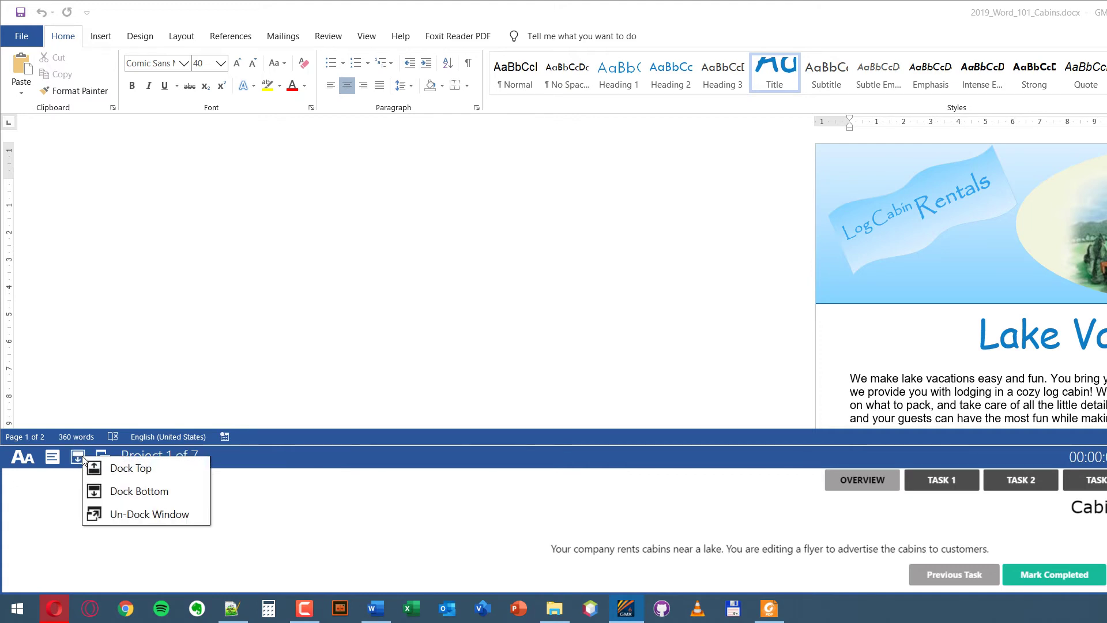
left_click(141, 516)
left_click_drag(769, 172, 357, 167)
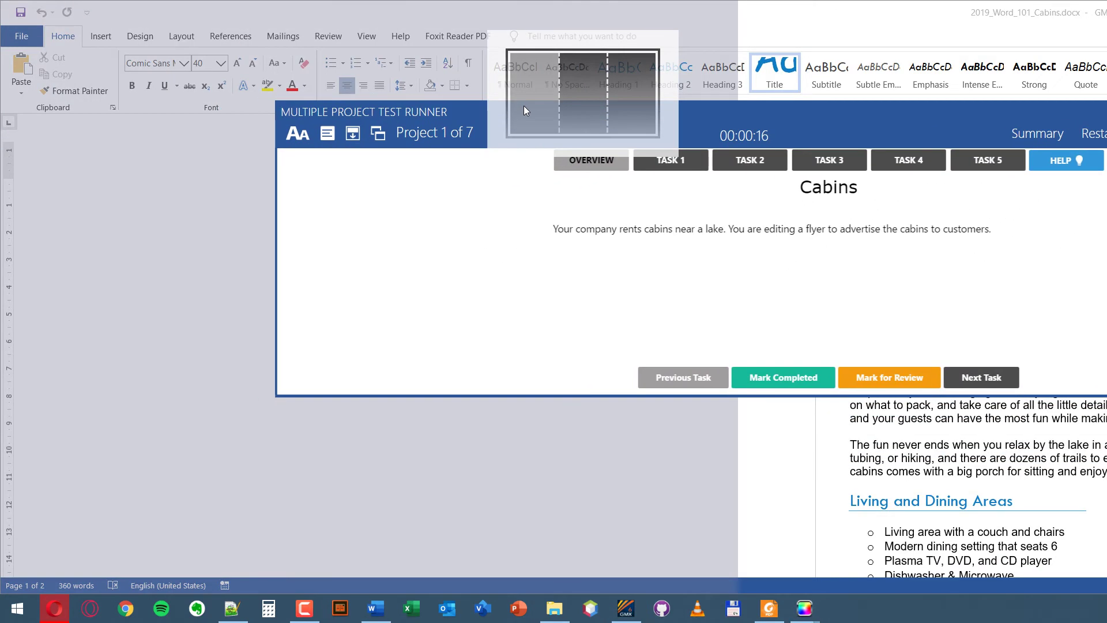
left_click_drag(355, 167, 524, 106)
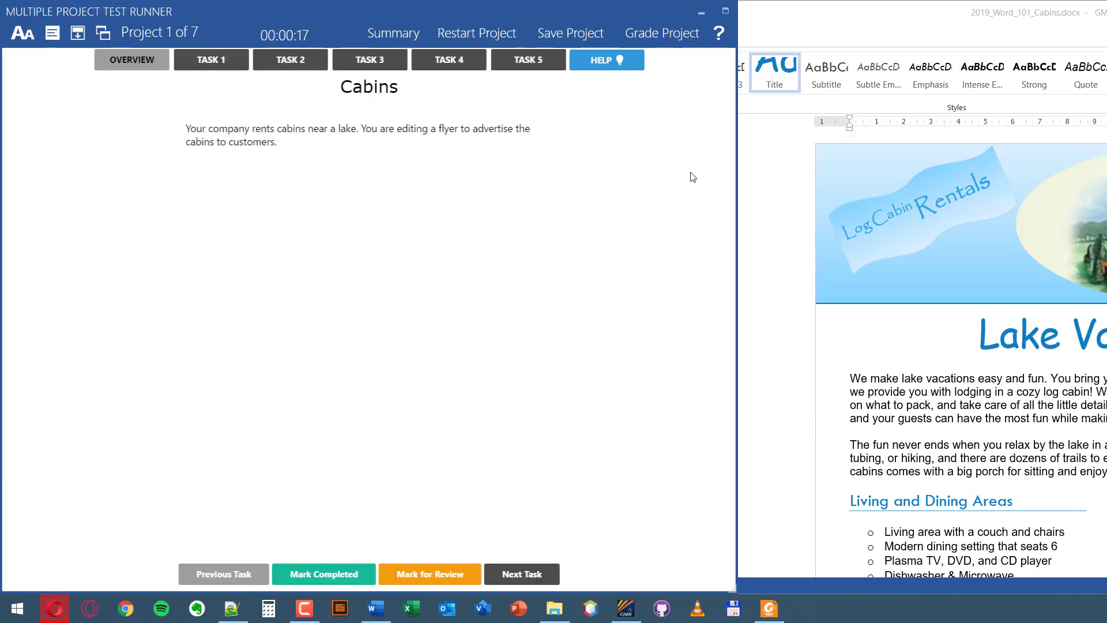
left_click_drag(736, 207, 200, 179)
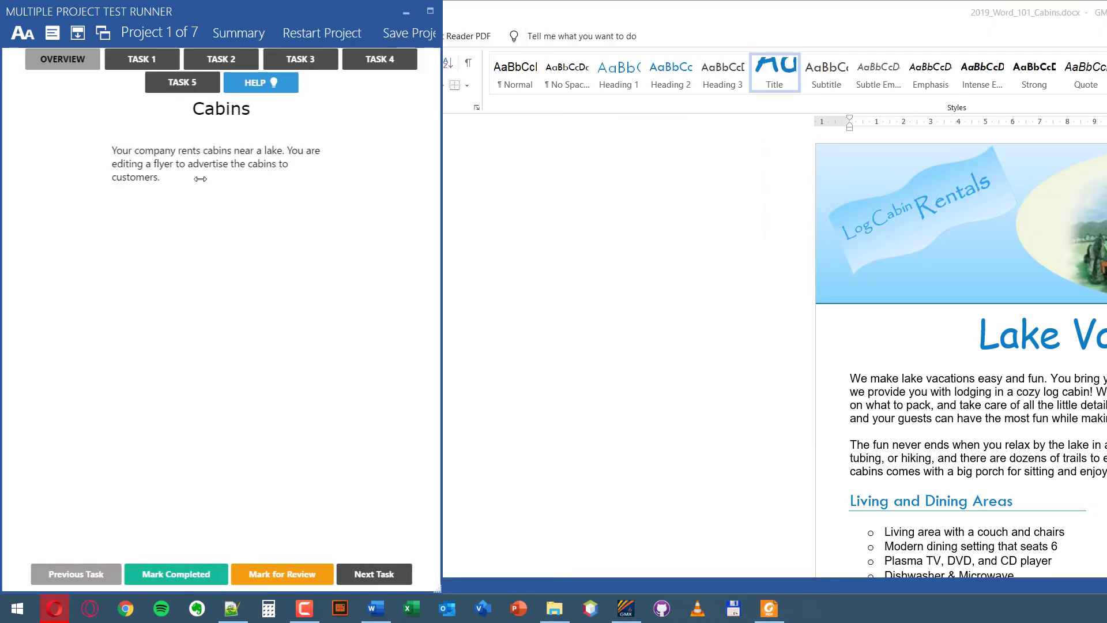
double_click(622, 3)
key("super+Right")
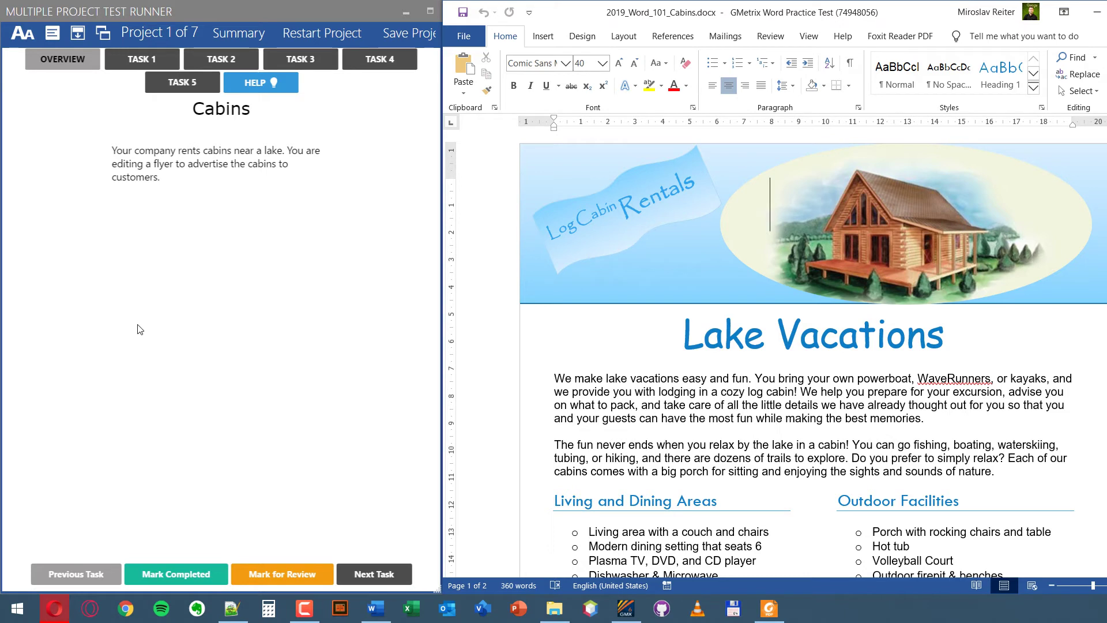
left_click(79, 67)
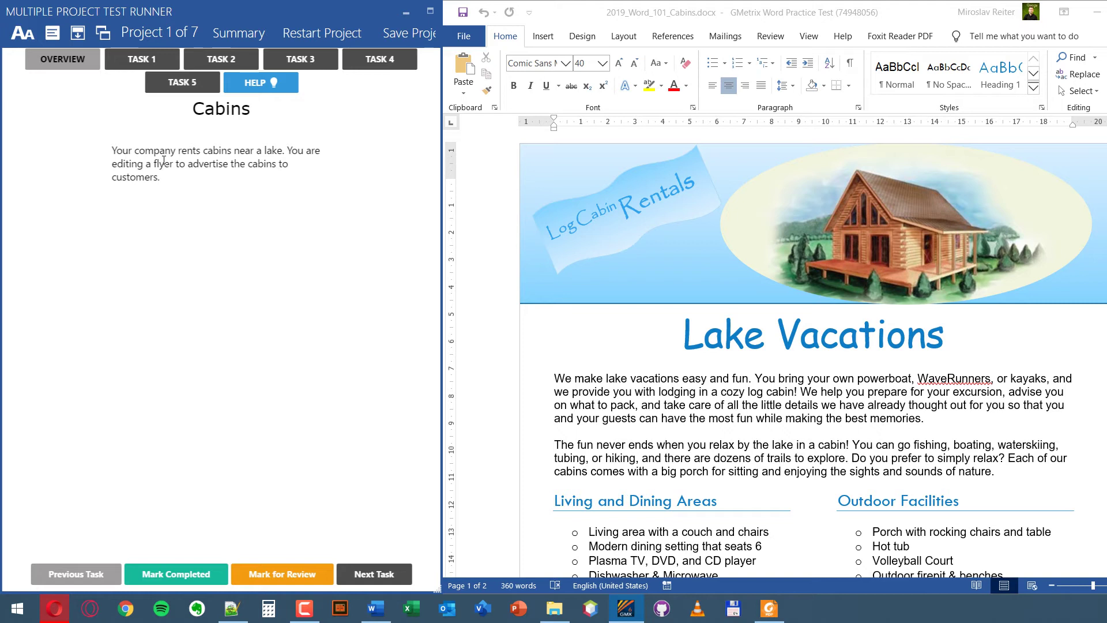
Cycle the task panel's text size through its settings
left_click(23, 33)
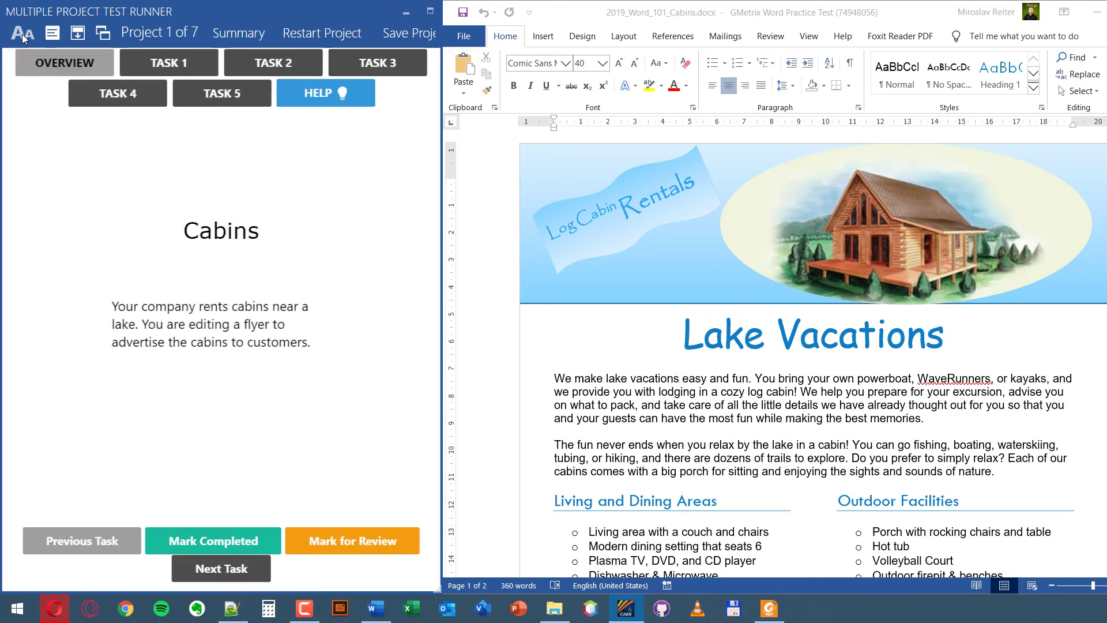
left_click(23, 33)
left_click(23, 34)
left_click(23, 33)
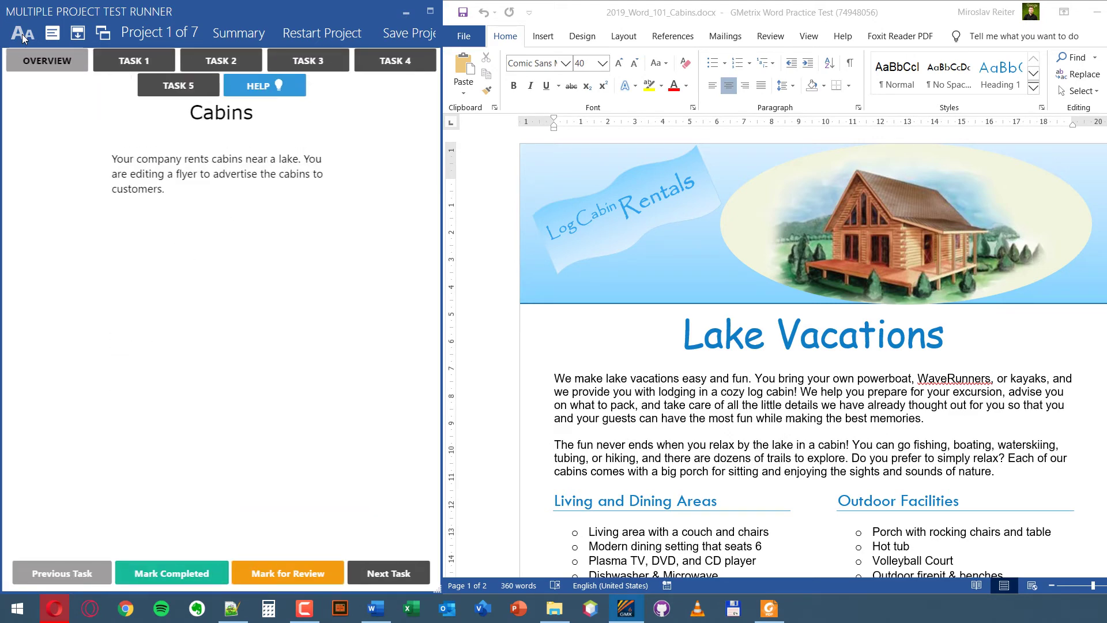
Review the Cabins project overview text, then show the Task 1 instructions
triple_click(134, 161)
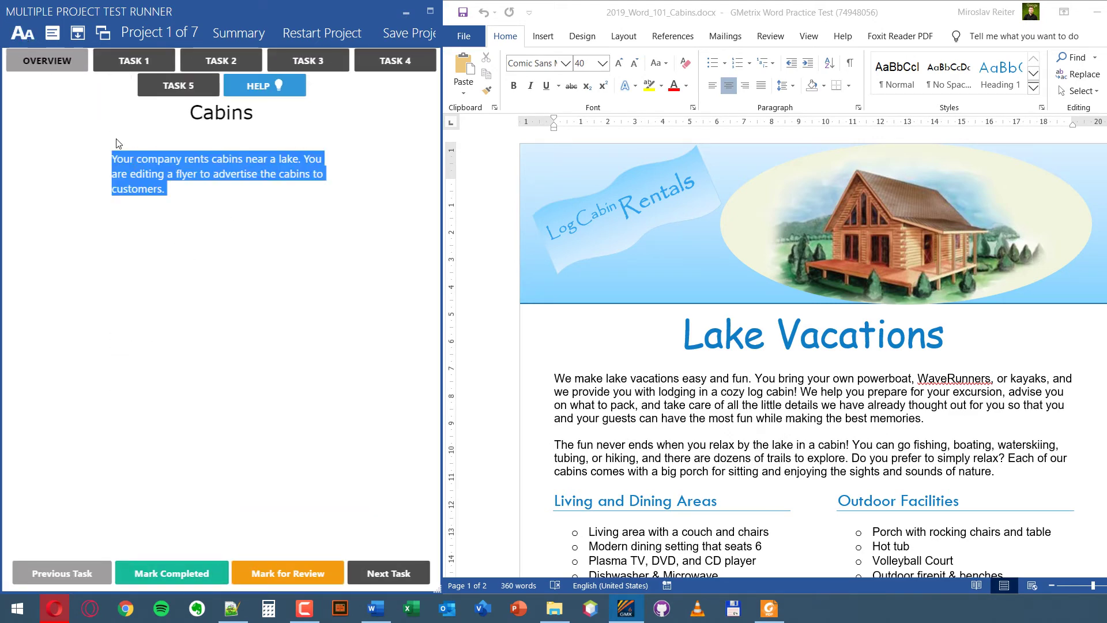
left_click(183, 163)
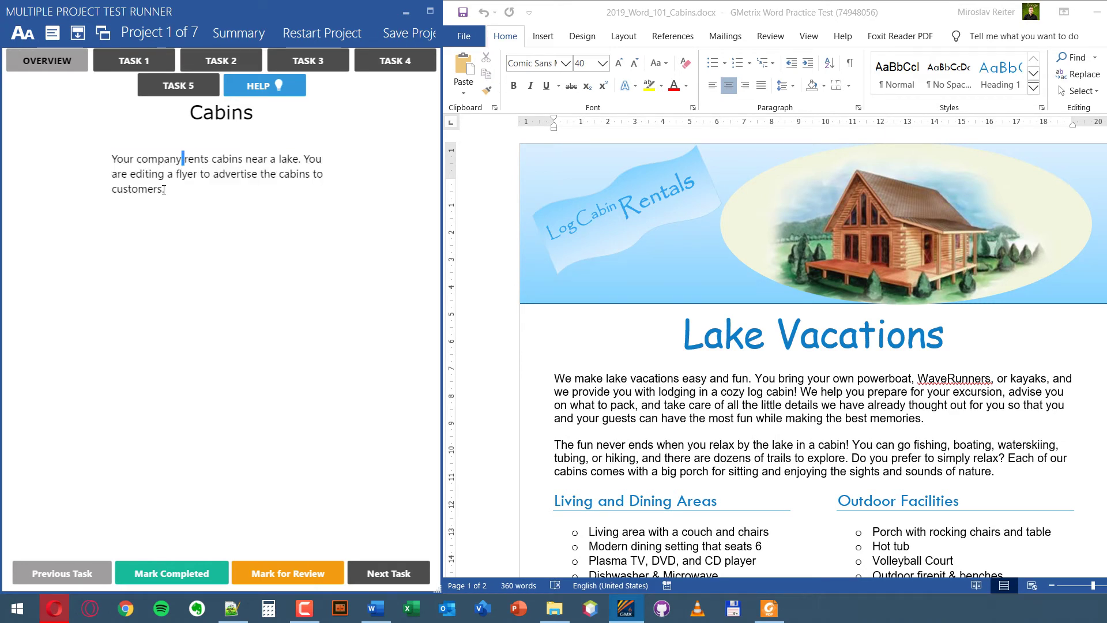
left_click_drag(163, 190, 115, 158)
left_click_drag(211, 203, 109, 160)
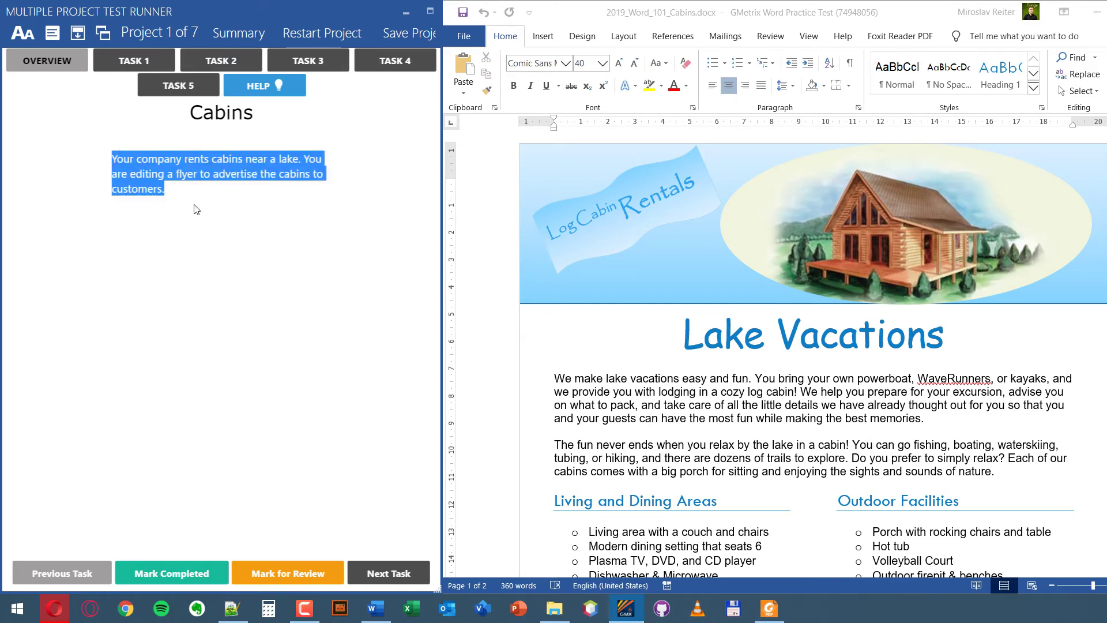
left_click(197, 209)
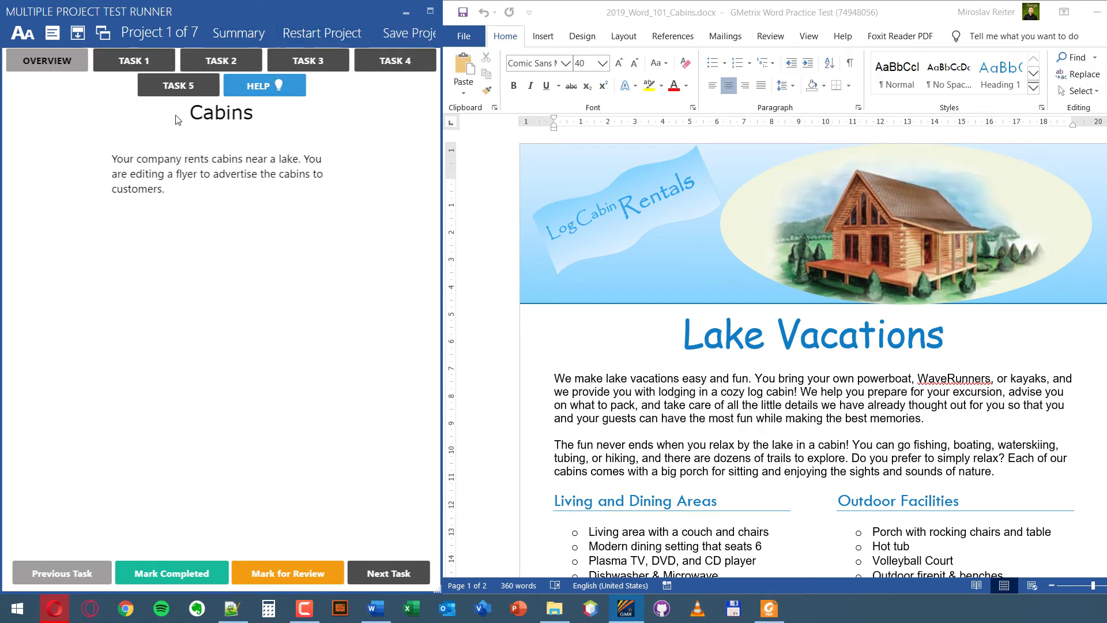
left_click(131, 63)
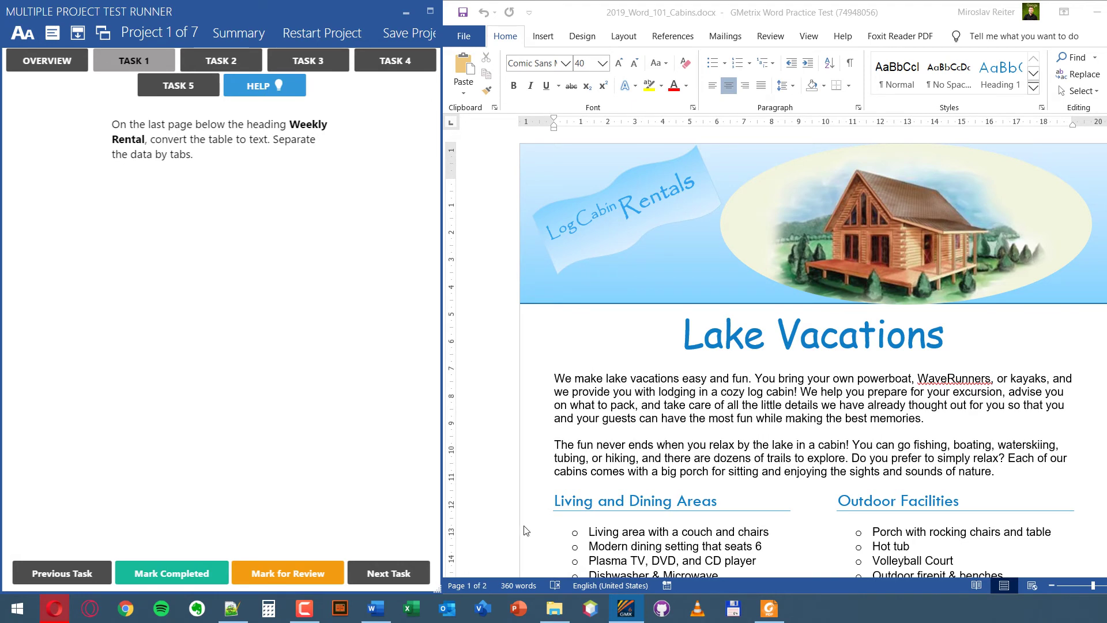
Jump to the end of the flyer and place the cursor in the Weekly Rental table
scroll(733, 362, "down", 5)
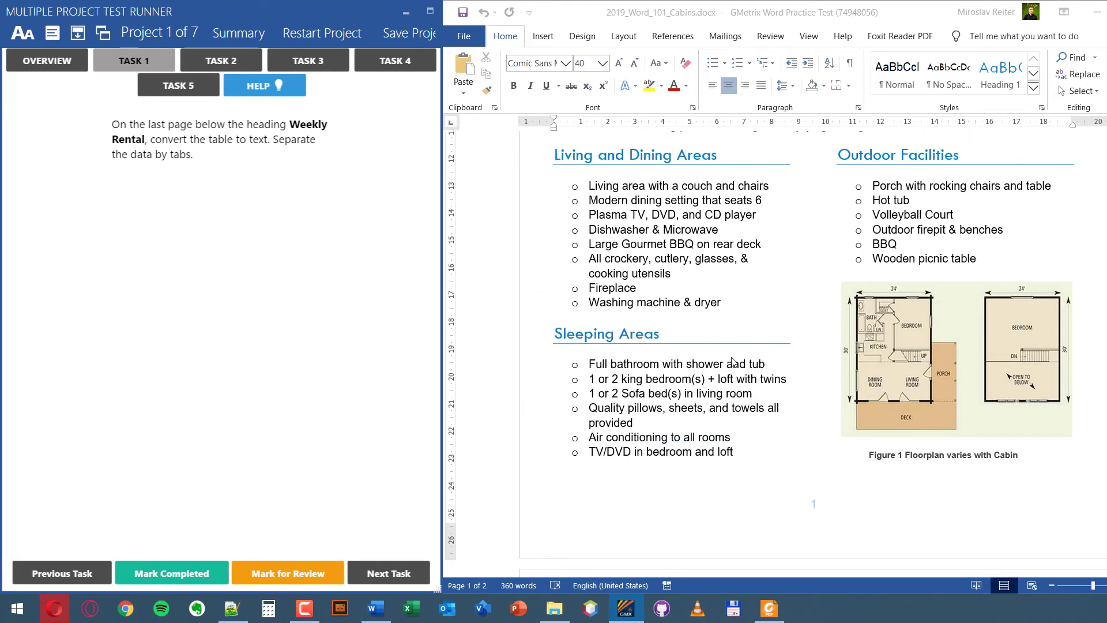
scroll(734, 361, "up", 4)
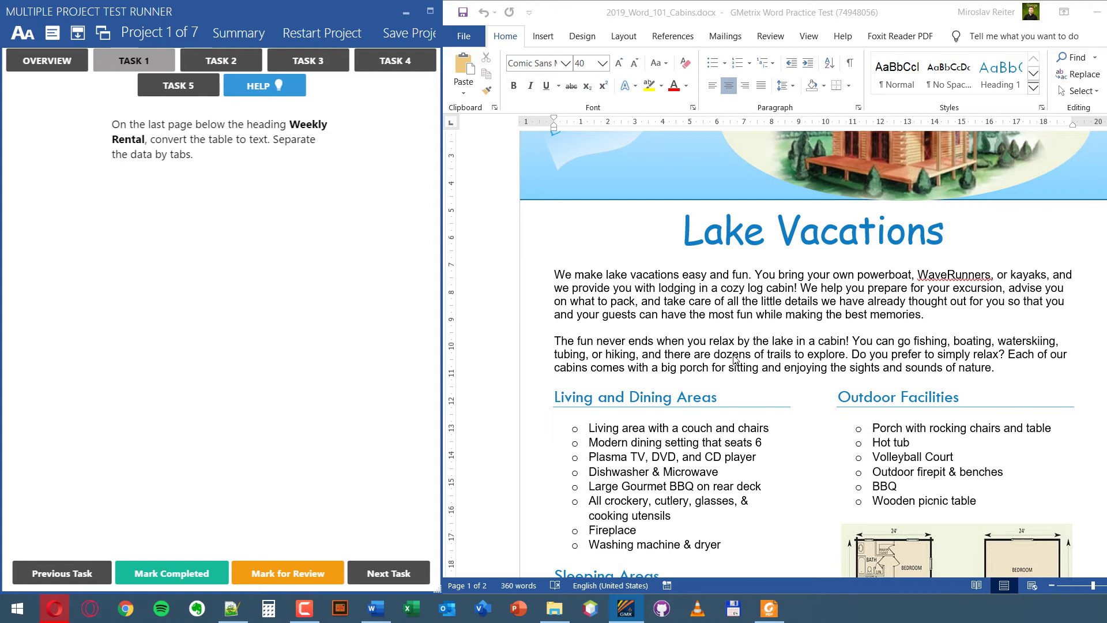
left_click(690, 284)
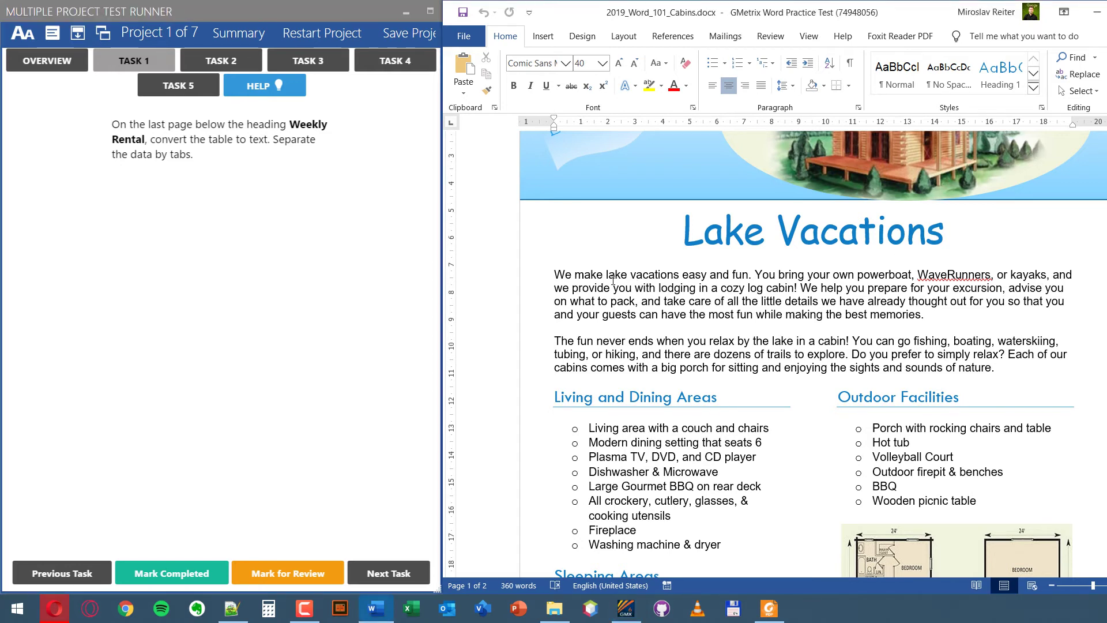
key("ctrl+End")
scroll(745, 364, "up", 5)
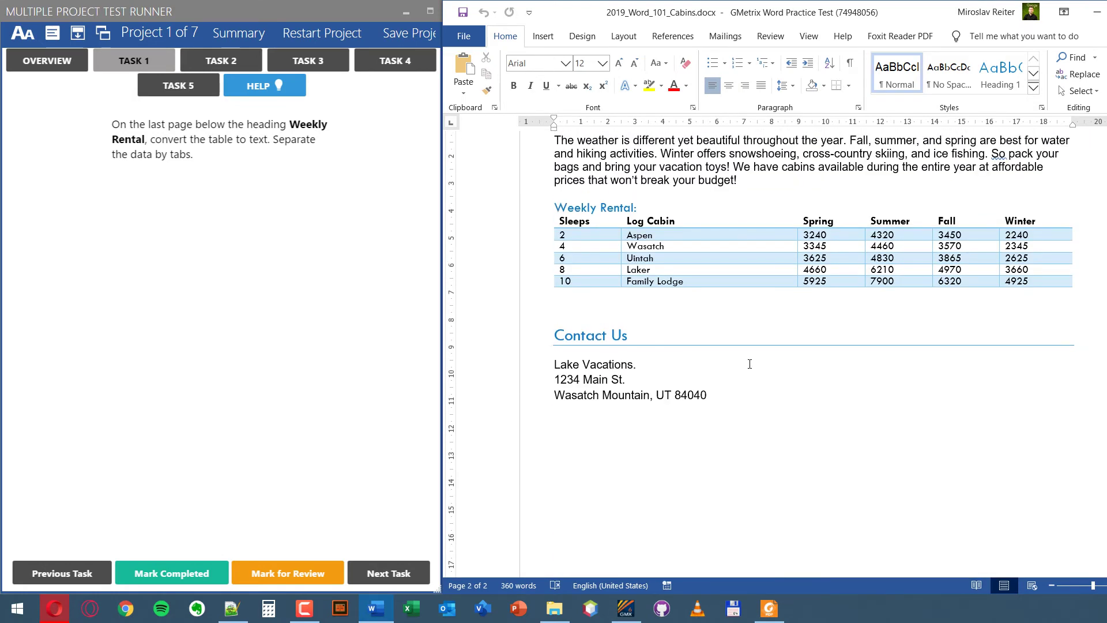
scroll(692, 357, "up", 2)
scroll(593, 352, "up", 2)
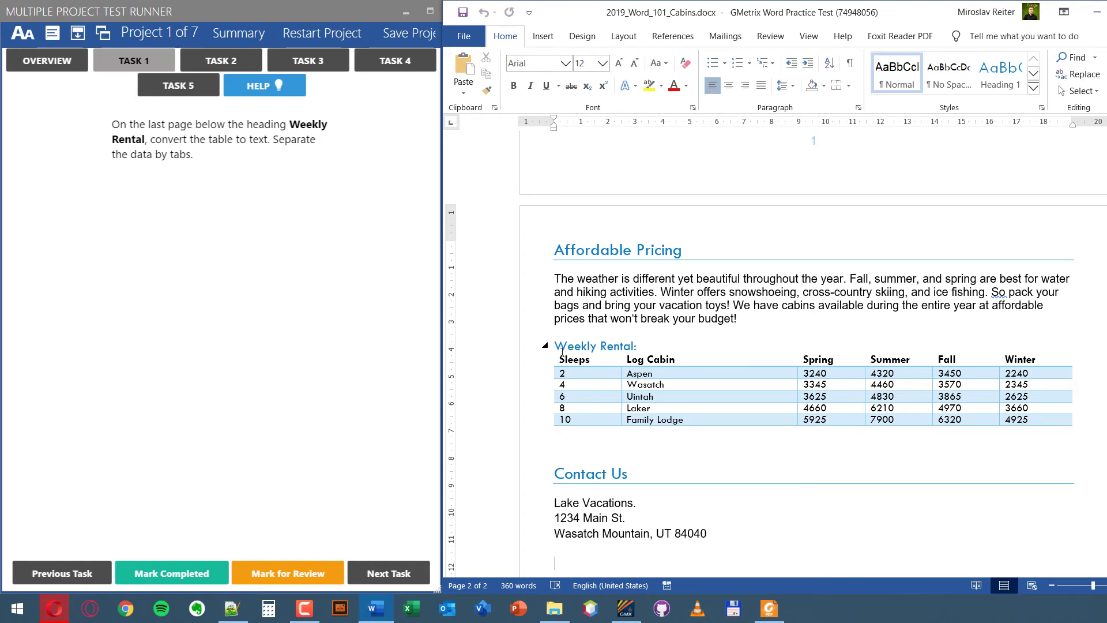
left_click(578, 373)
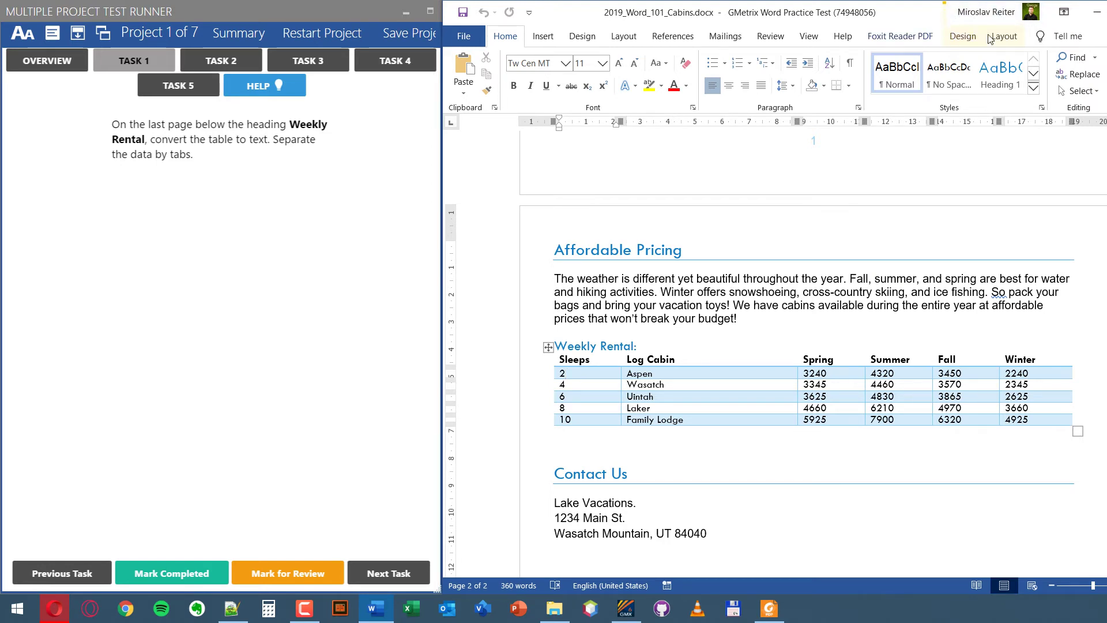
Widen the Word window and select the entire Weekly Rental table
mouse_move(443, 118)
left_mouse_down()
mouse_move(324, 118)
mouse_move(454, 124)
mouse_move(440, 124)
left_mouse_up()
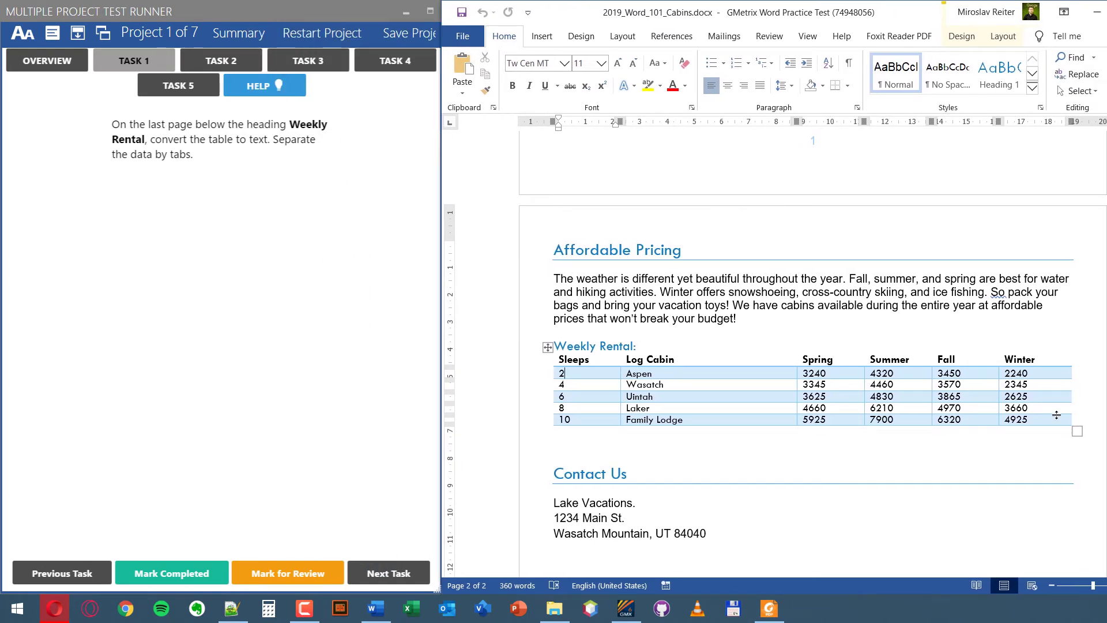
left_click_drag(1056, 418, 952, 398)
left_click(834, 444)
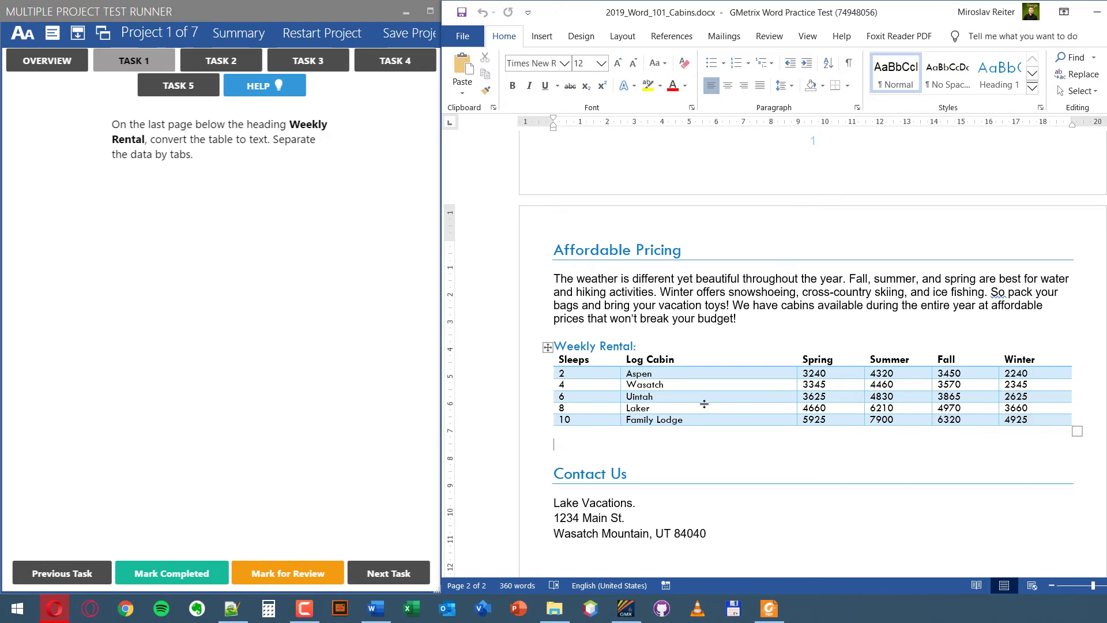
left_click(547, 347)
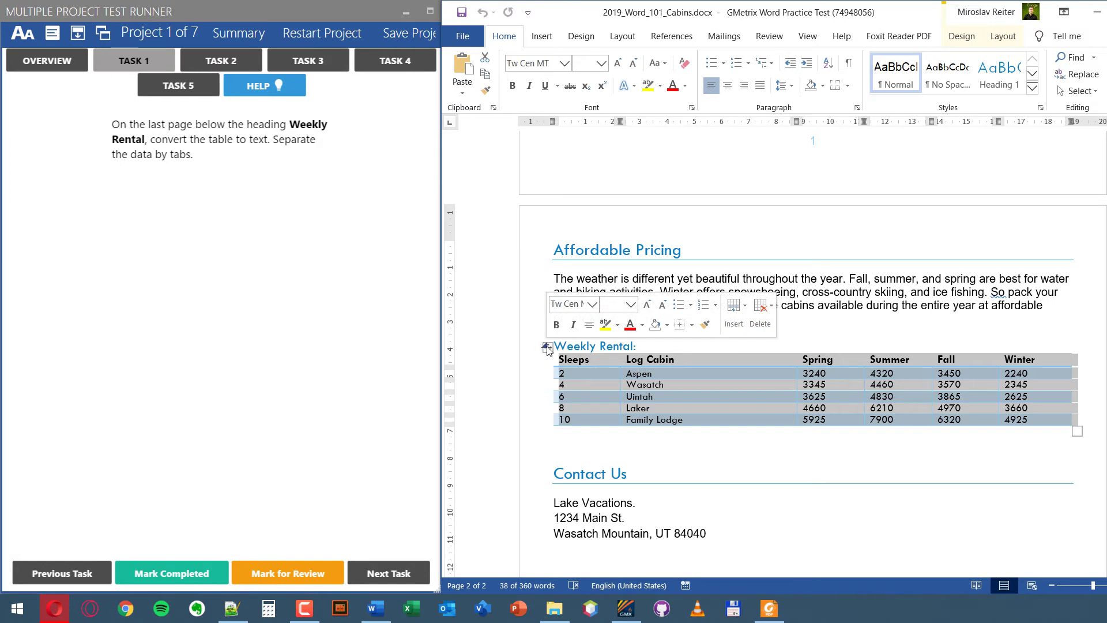
Convert the Weekly Rental table to text separated by Tabs, then restore the window width
left_click(1002, 37)
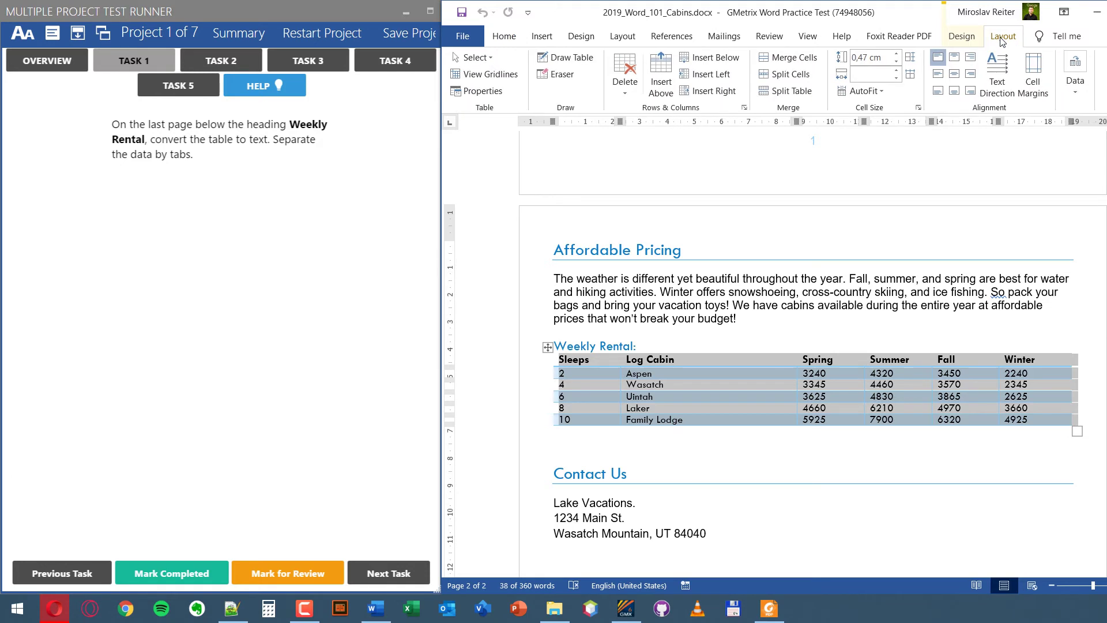
left_click(1081, 95)
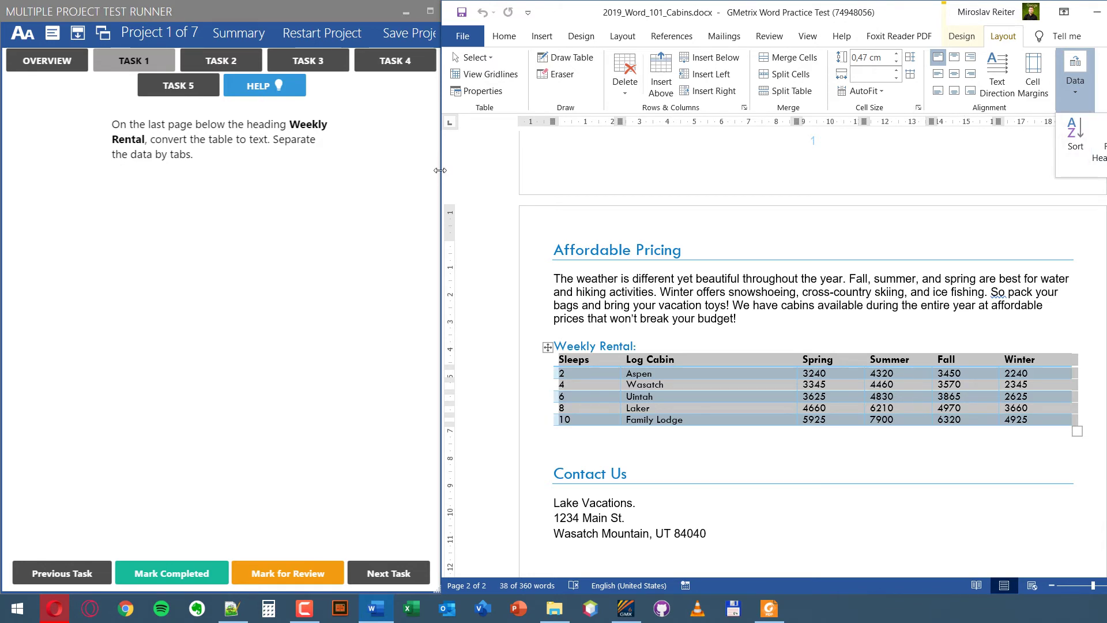
left_click_drag(441, 174, 156, 176)
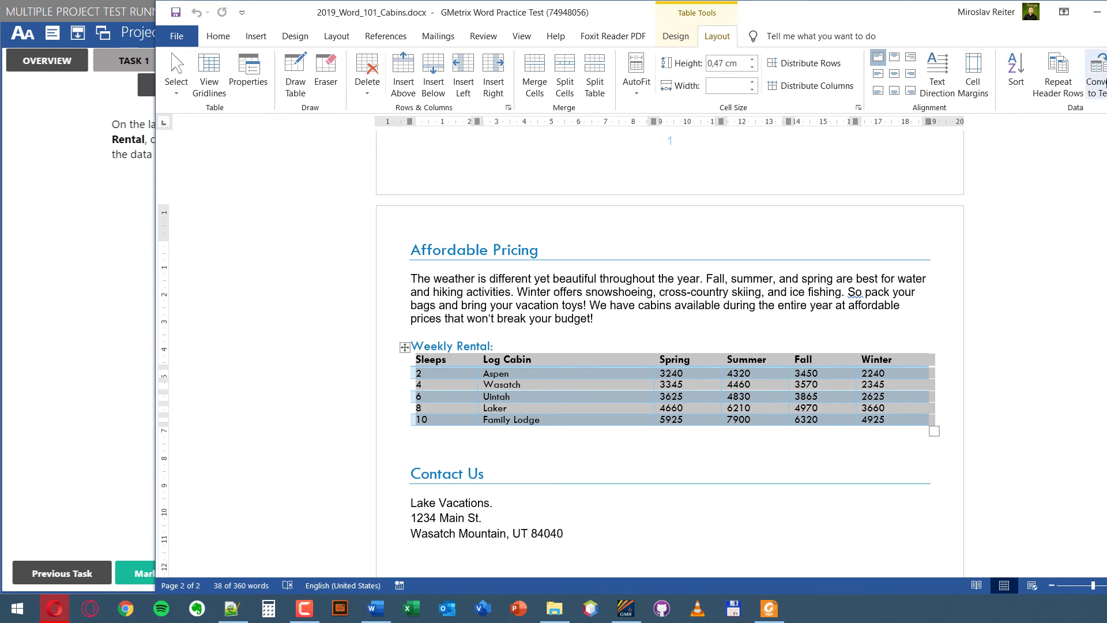
left_click(1096, 85)
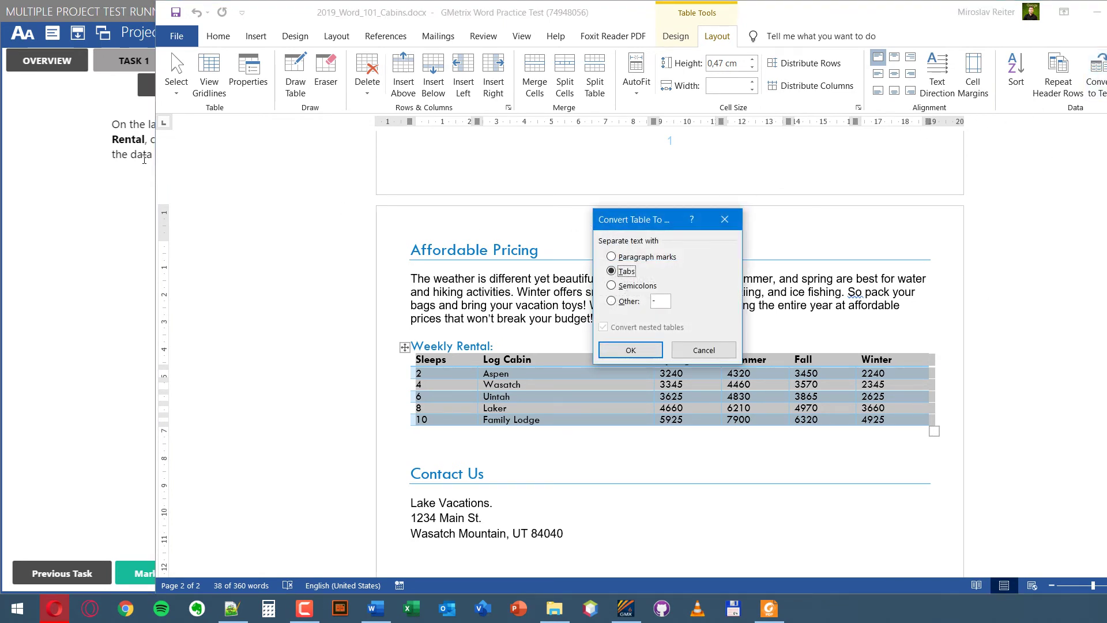
left_click(136, 172)
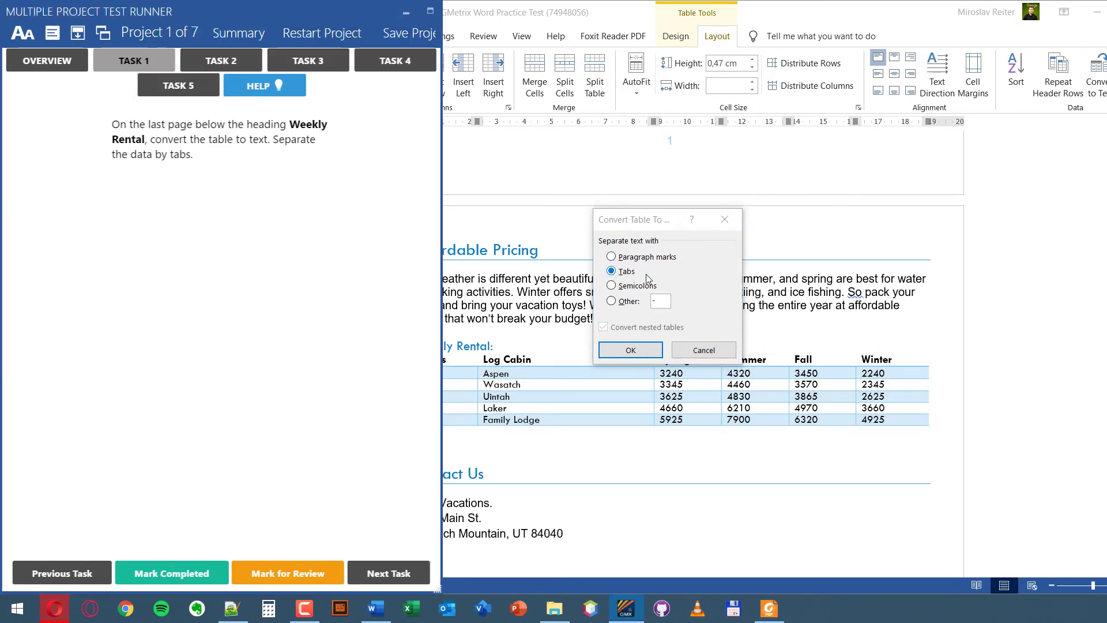
left_click(630, 350)
left_click_drag(162, 161, 441, 173)
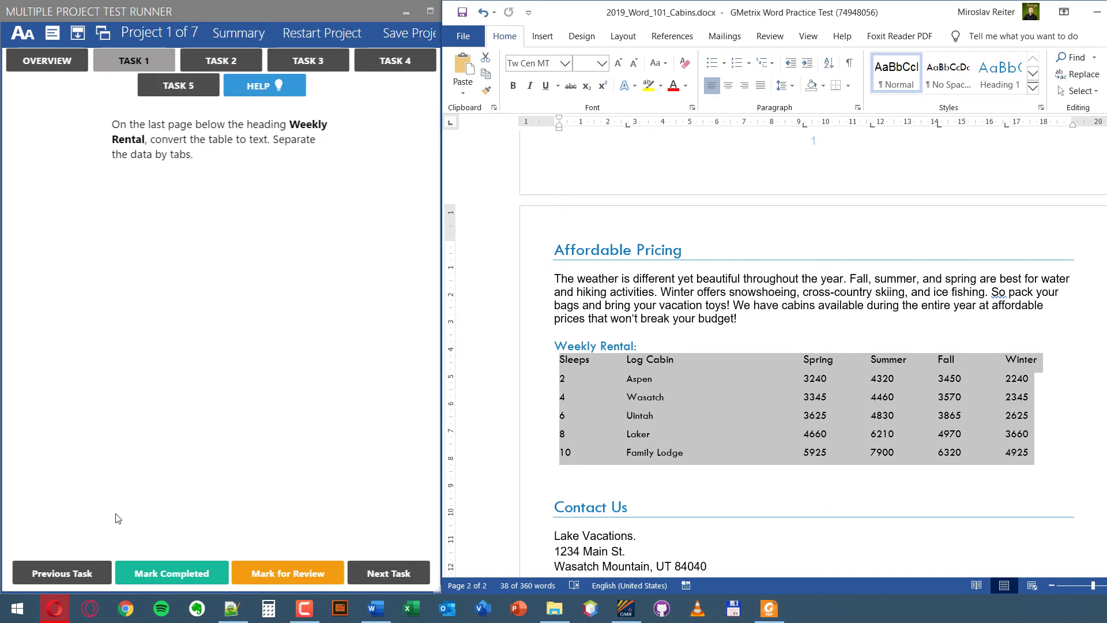
Mark Task 1 as completed in the GMetrix task panel
left_click(168, 574)
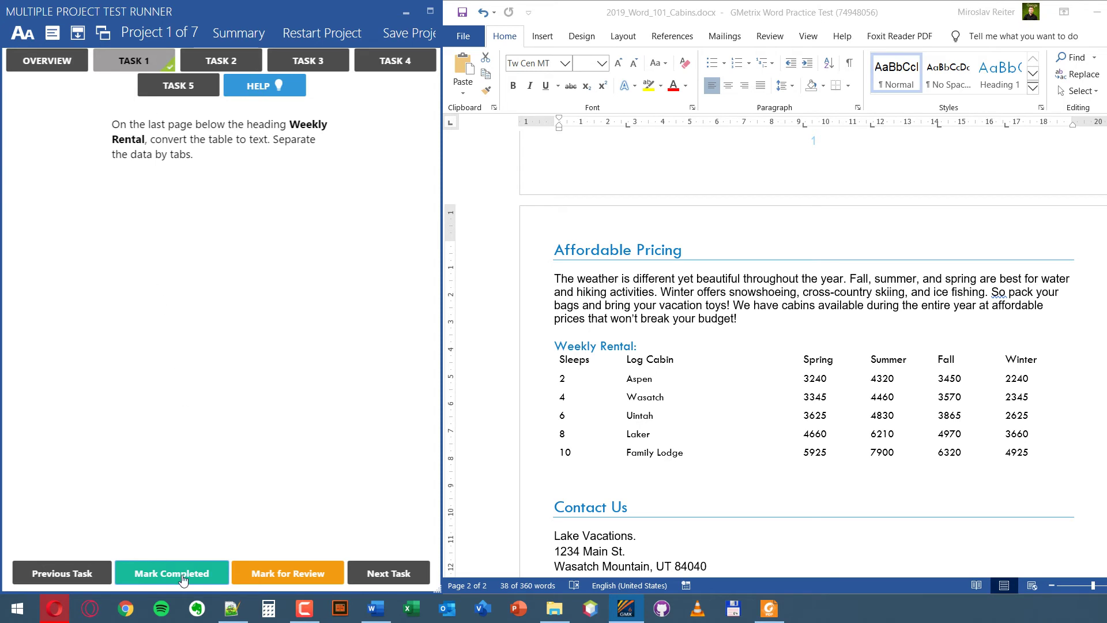
left_click(164, 577)
Show Task 2, toggle its review flag and the Summary, then switch to the browser
left_click(207, 64)
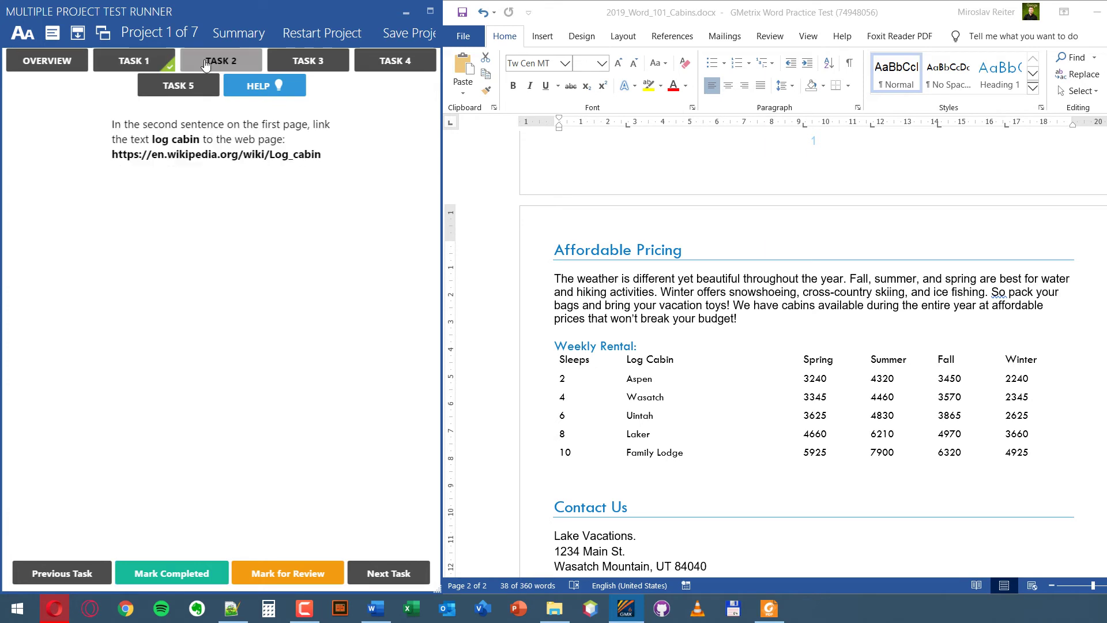
left_click(283, 579)
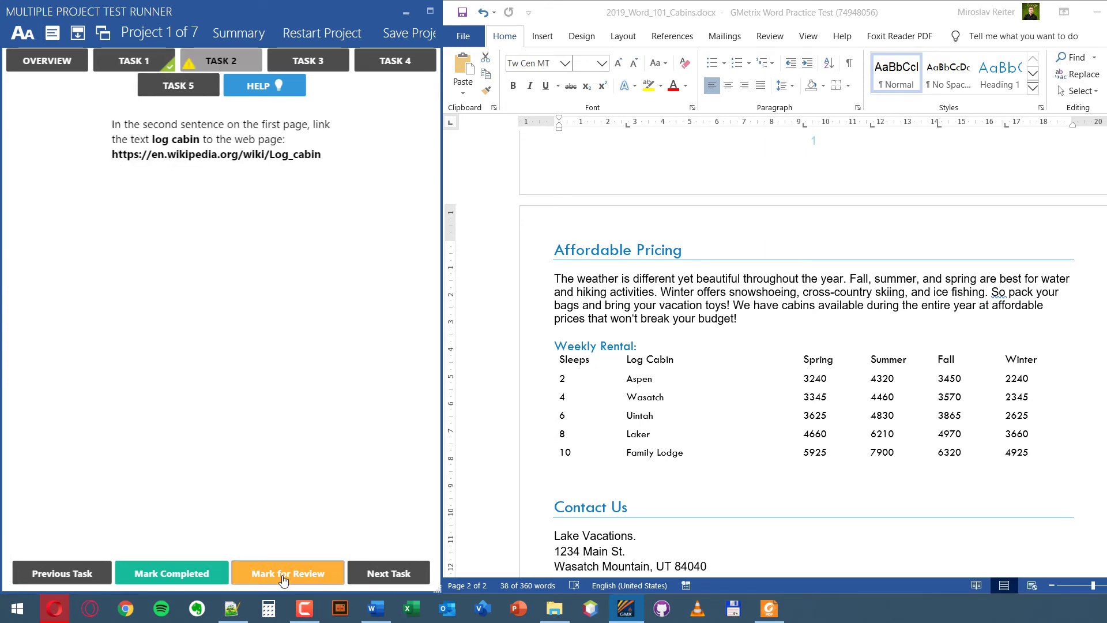
left_click(238, 33)
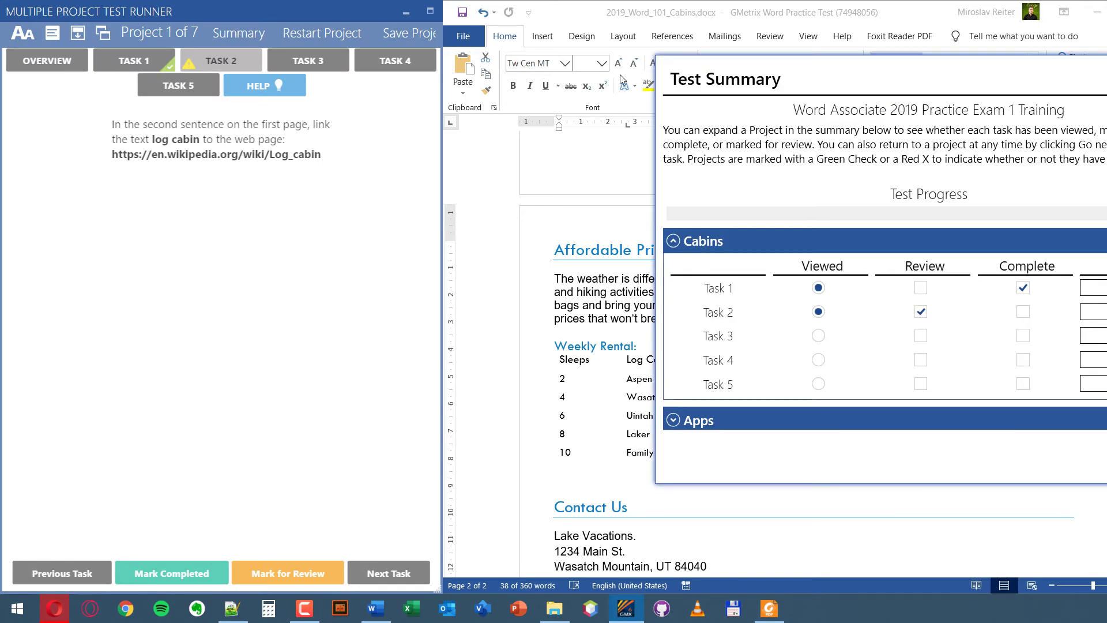
left_click(312, 104)
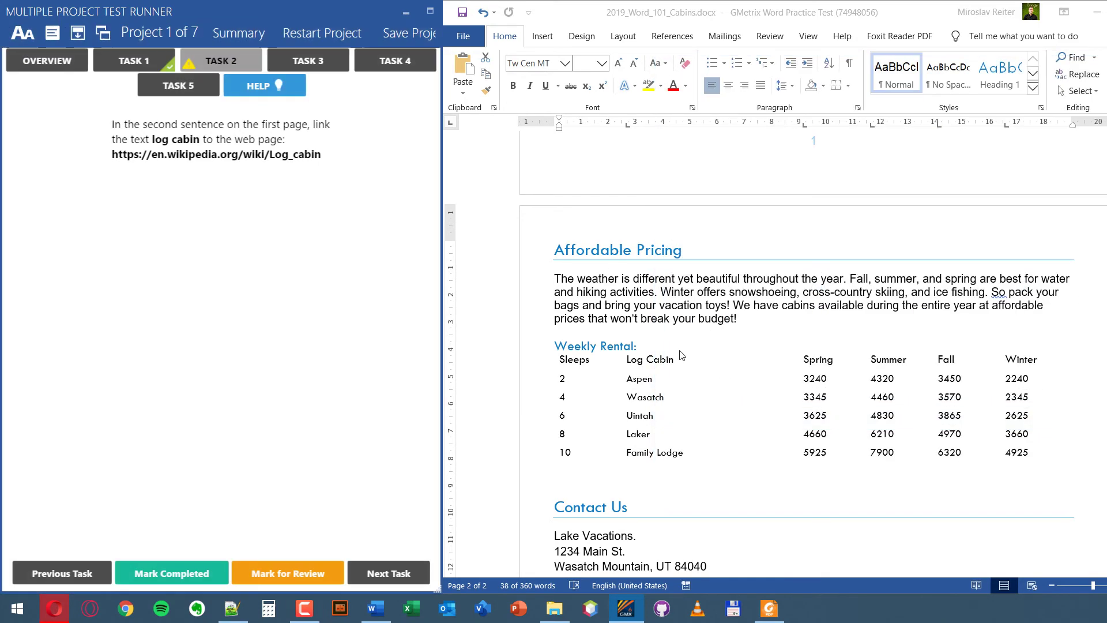
left_click(254, 37)
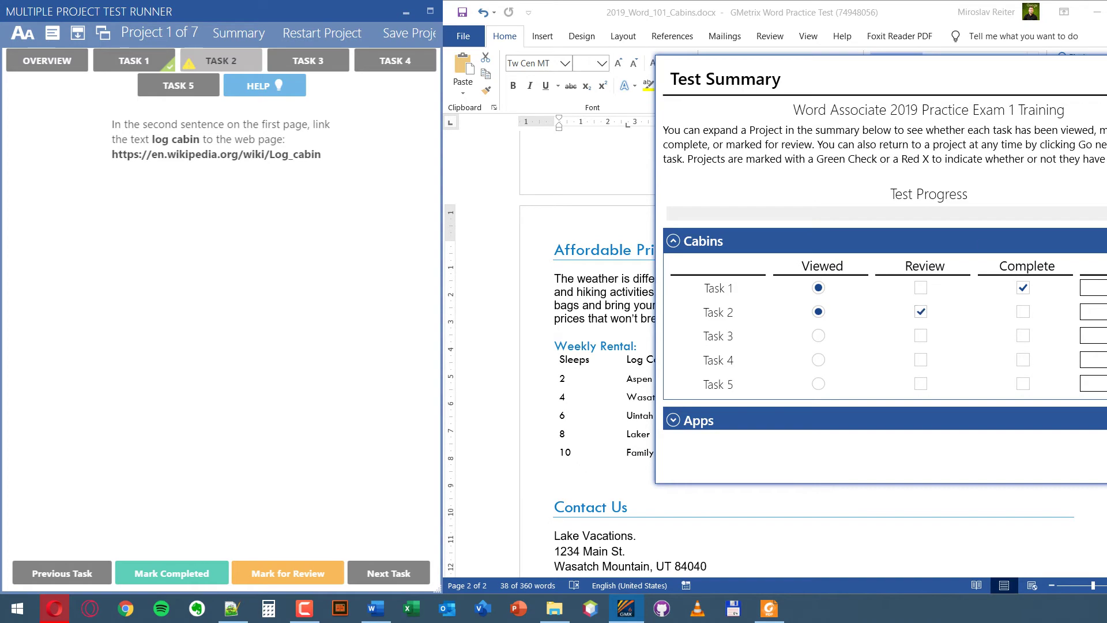
left_click(546, 115)
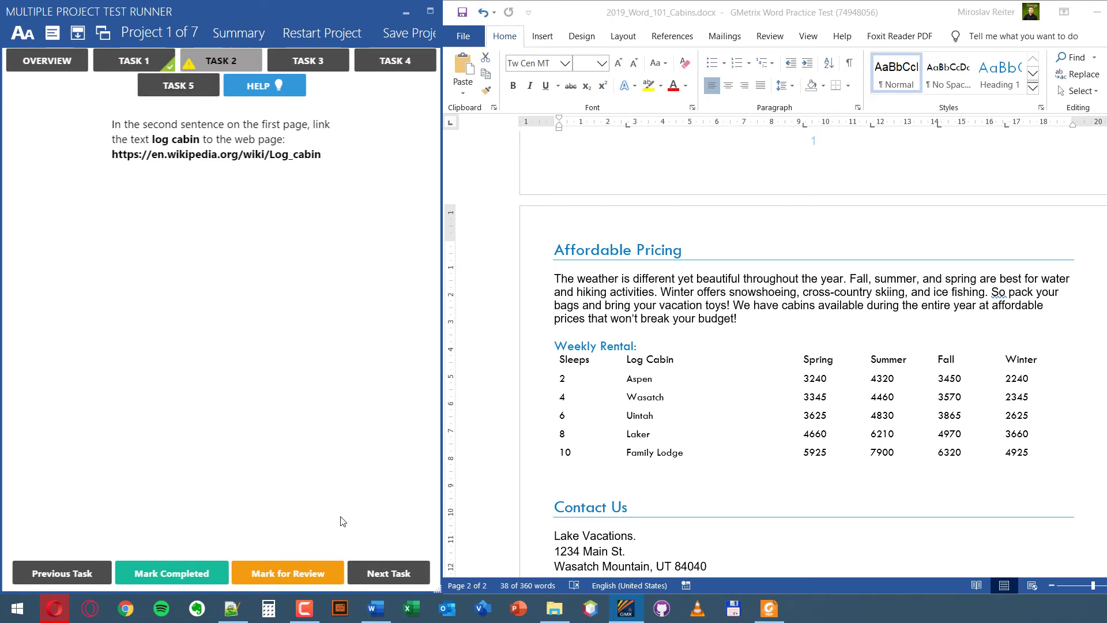
left_click(296, 571)
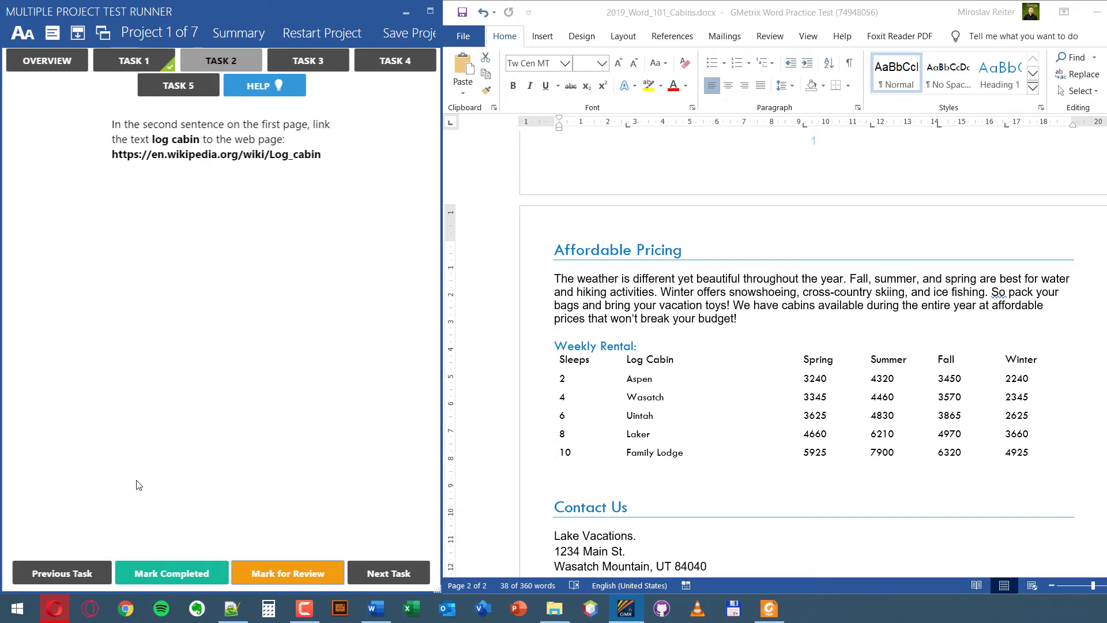
left_click(55, 609)
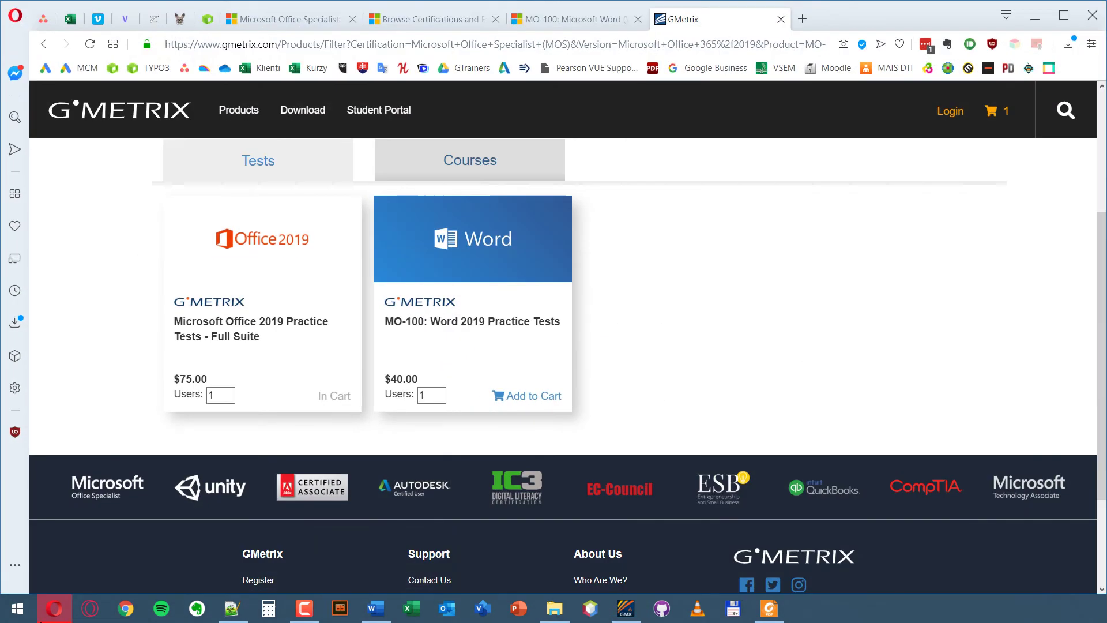
Browse the Word certification page's exam disclaimers and the Exam Replay offers page
left_click(271, 19)
scroll(650, 344, "up", 5)
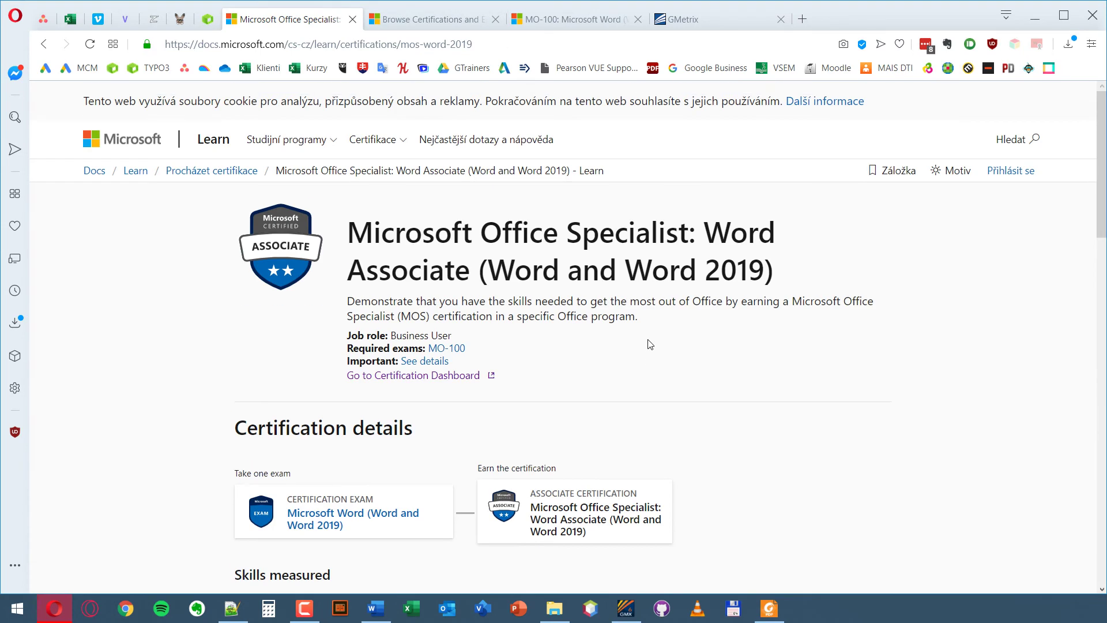
left_click(433, 361)
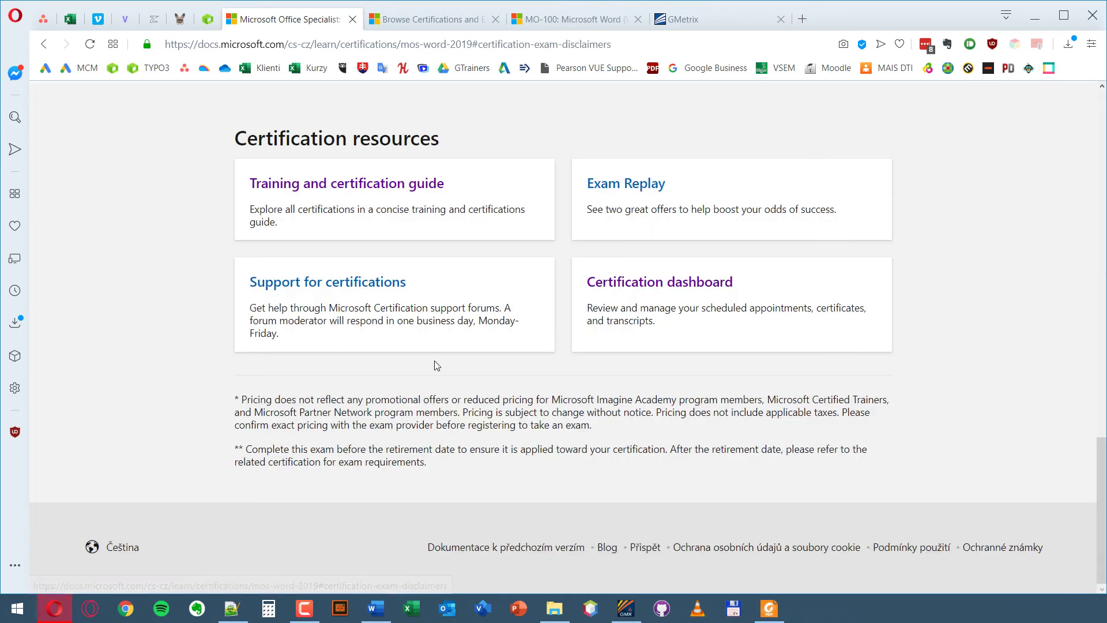
left_click(633, 184)
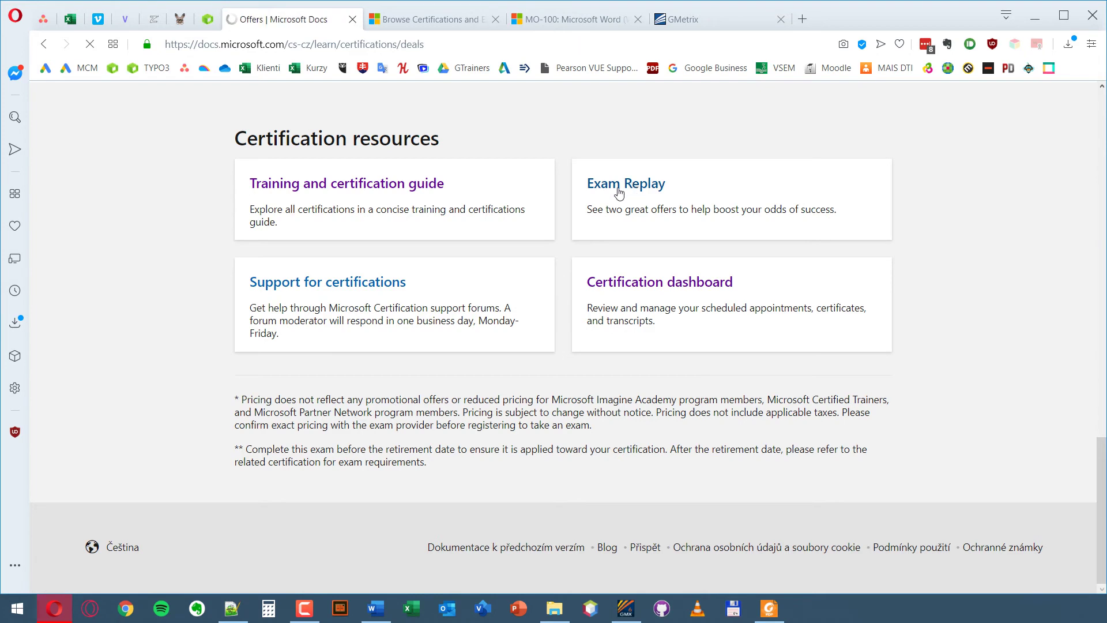
scroll(465, 258, "down", 3)
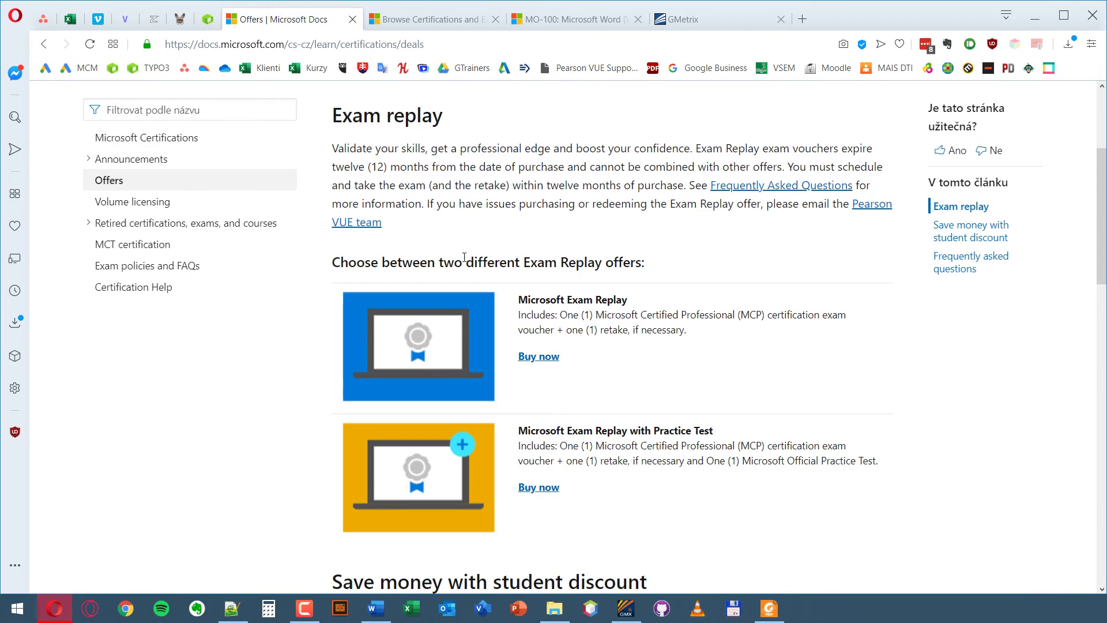
scroll(421, 234, "up", 3)
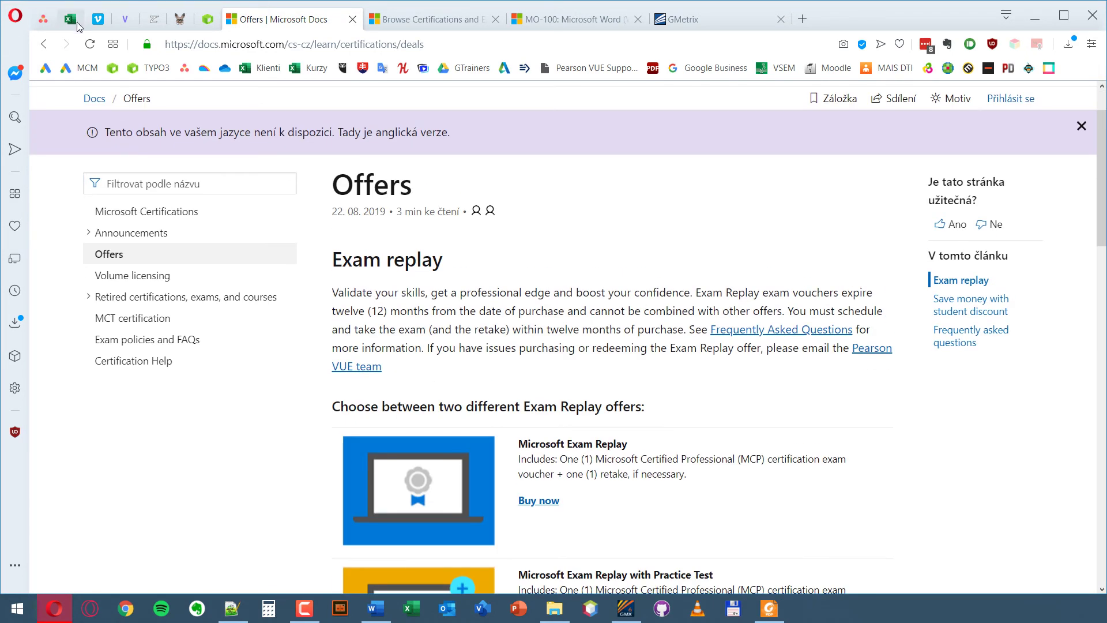
Go back to the Word certification page, scroll to its top, and close the browser
left_click(45, 43)
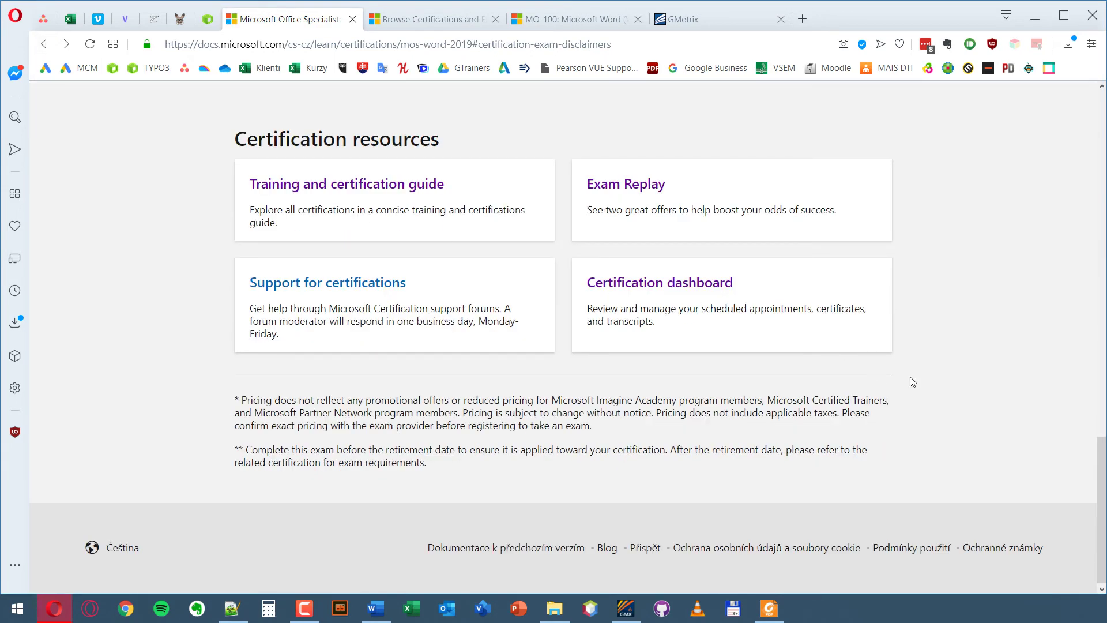
scroll(907, 369, "up", 5)
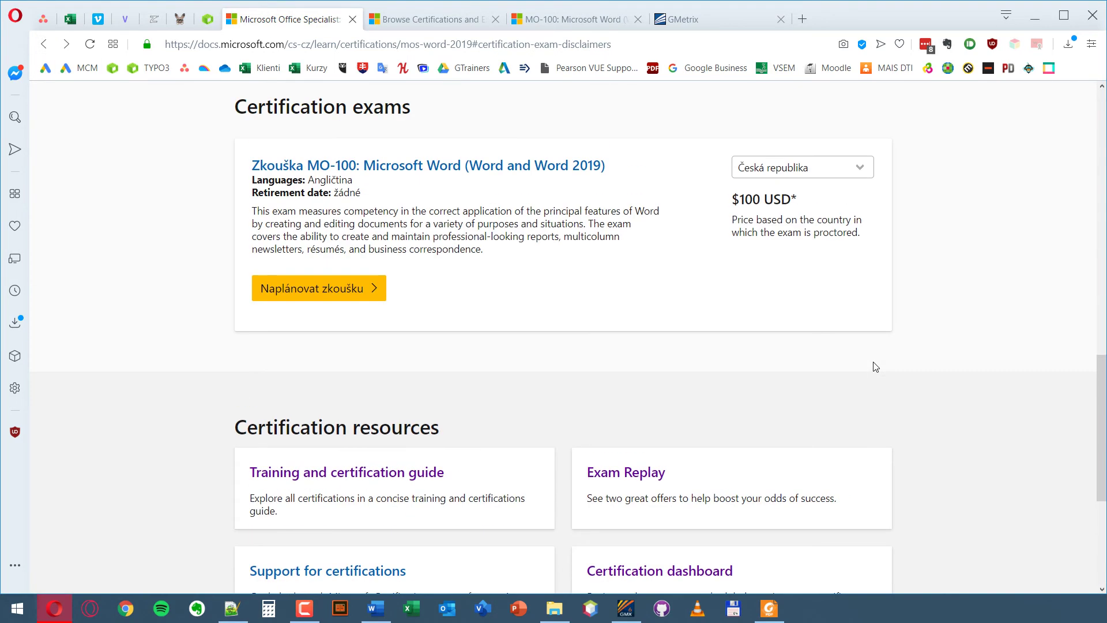
scroll(867, 370, "up", 2)
scroll(866, 370, "up", 3)
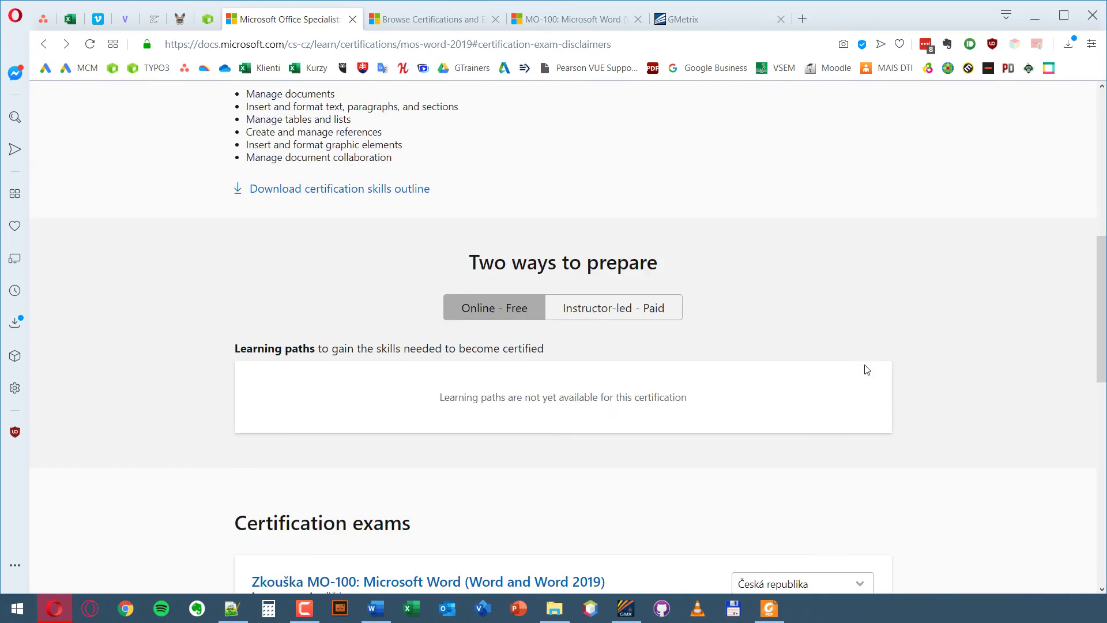
scroll(867, 370, "up", 3)
scroll(866, 370, "up", 4)
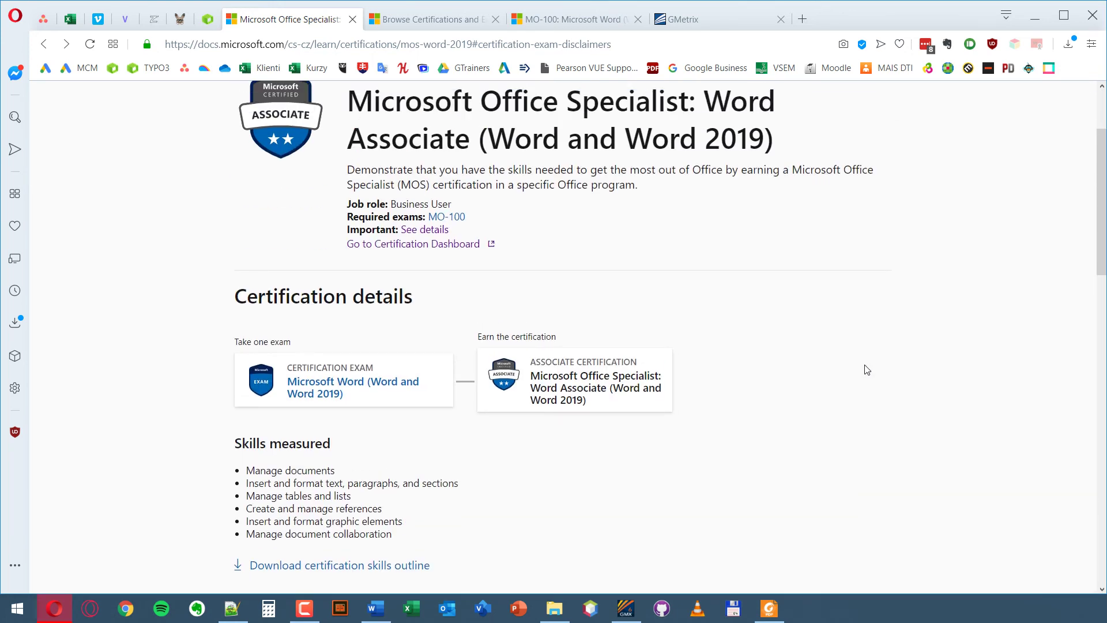
scroll(867, 370, "up", 1)
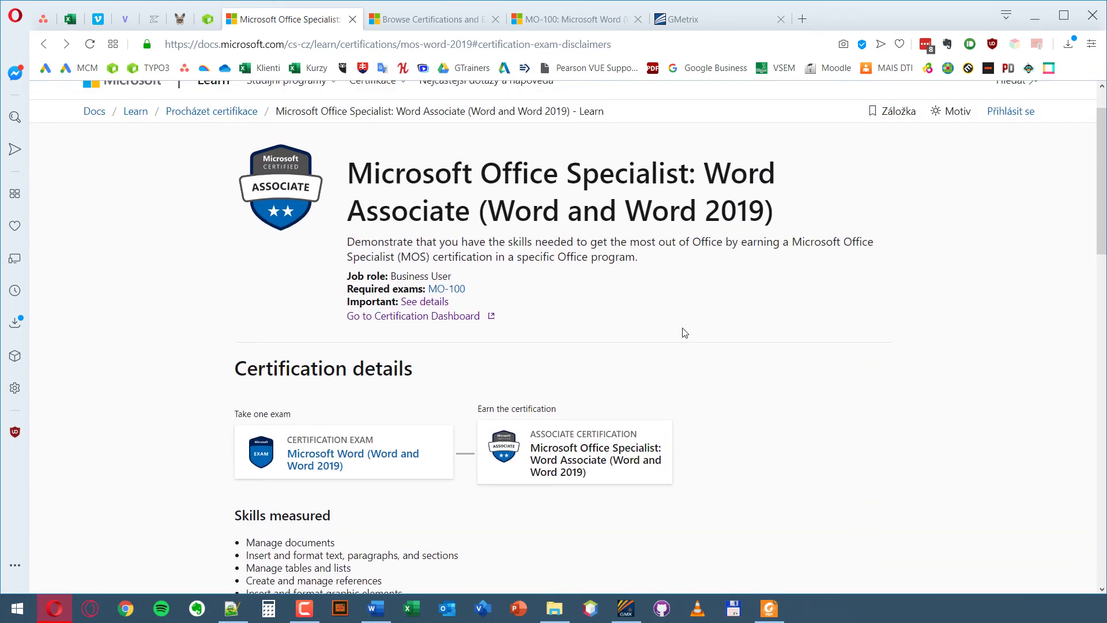
scroll(382, 271, "up", 1)
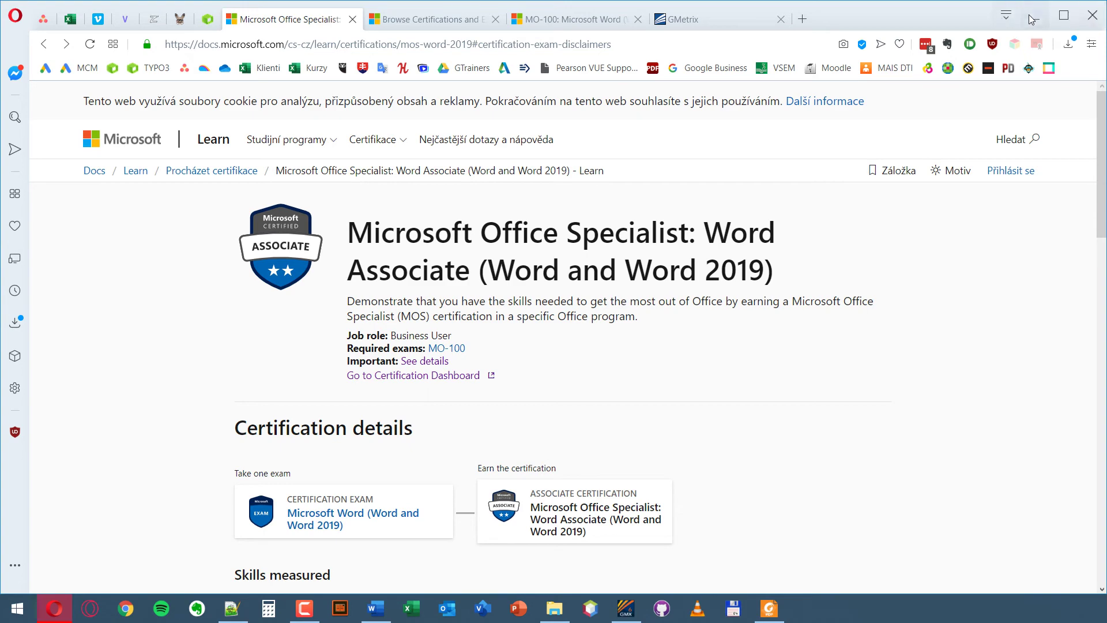
left_click(1035, 17)
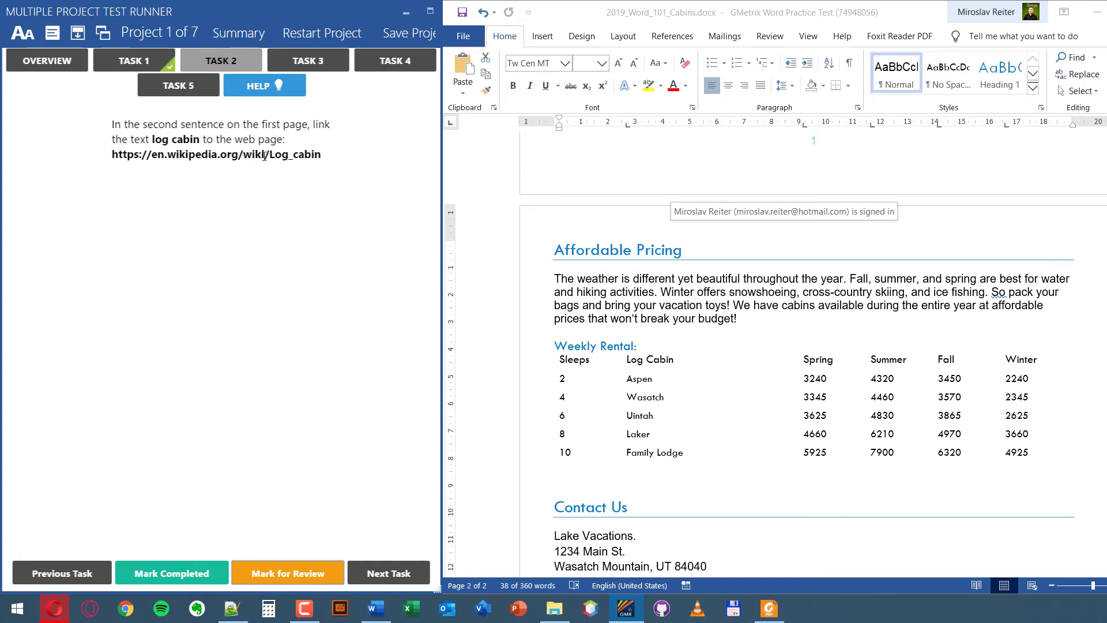
Bring the Cabins document back into focus around the pricing paragraph
left_click(665, 299)
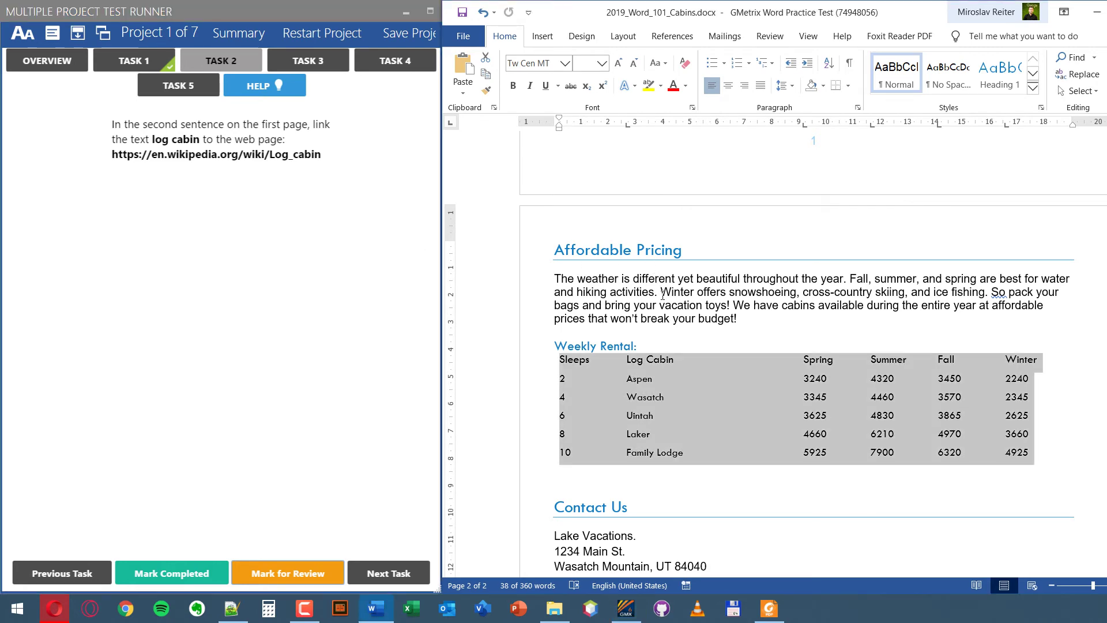
double_click(677, 292)
scroll(652, 340, "up", 8)
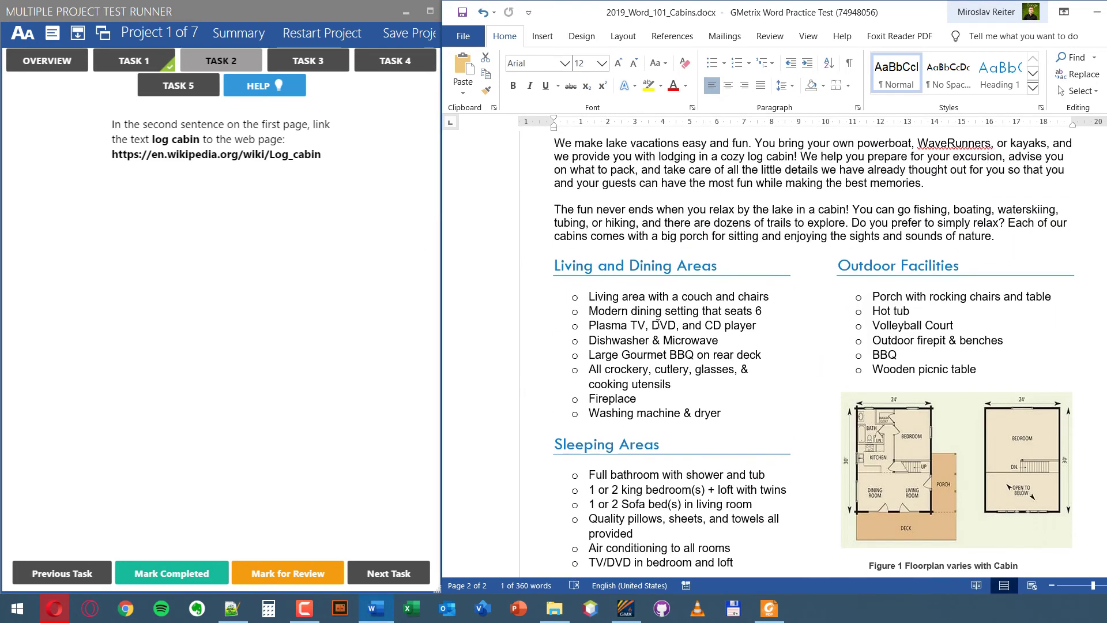
scroll(654, 335, "up", 2)
scroll(658, 326, "down", 4)
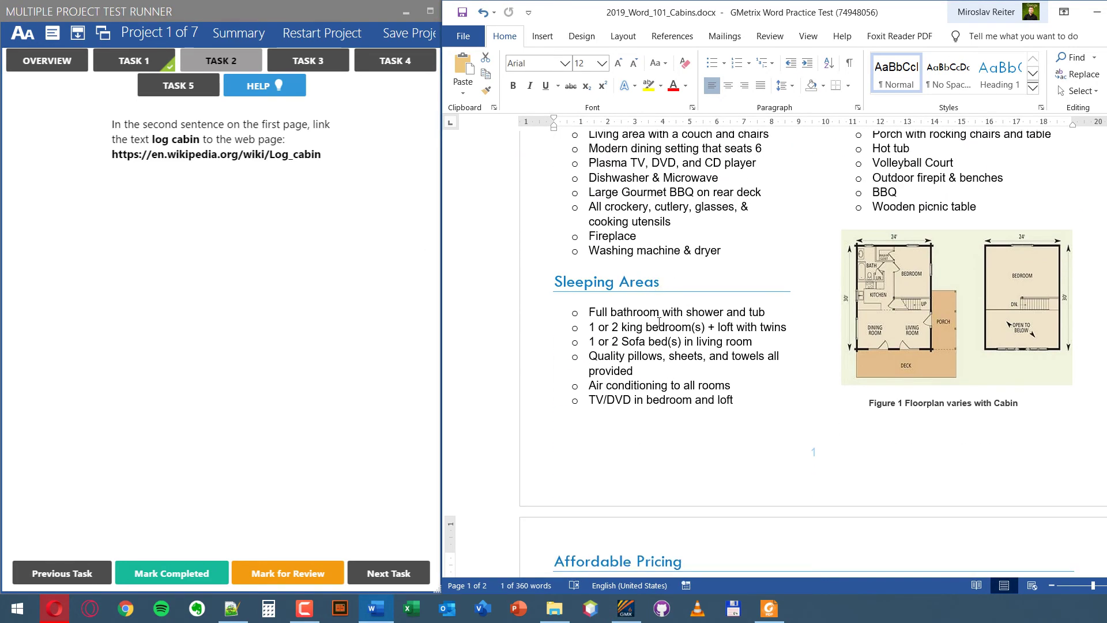
Use Go To with Page 1 to return to the Lake Vacations heading
key("ctrl+g")
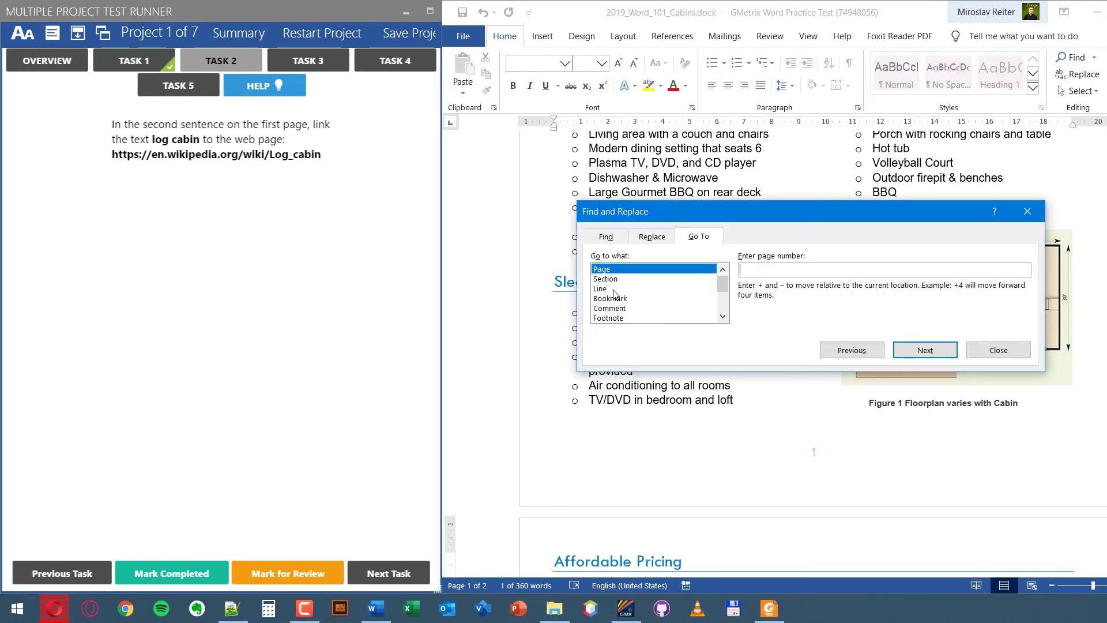
left_click(605, 289)
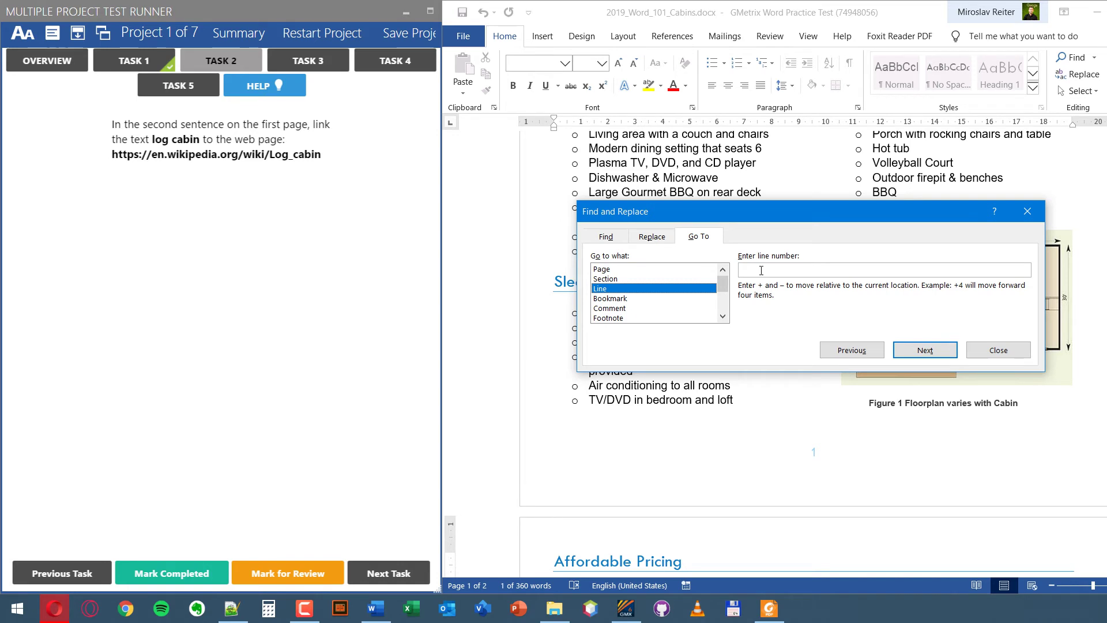
left_click(725, 300)
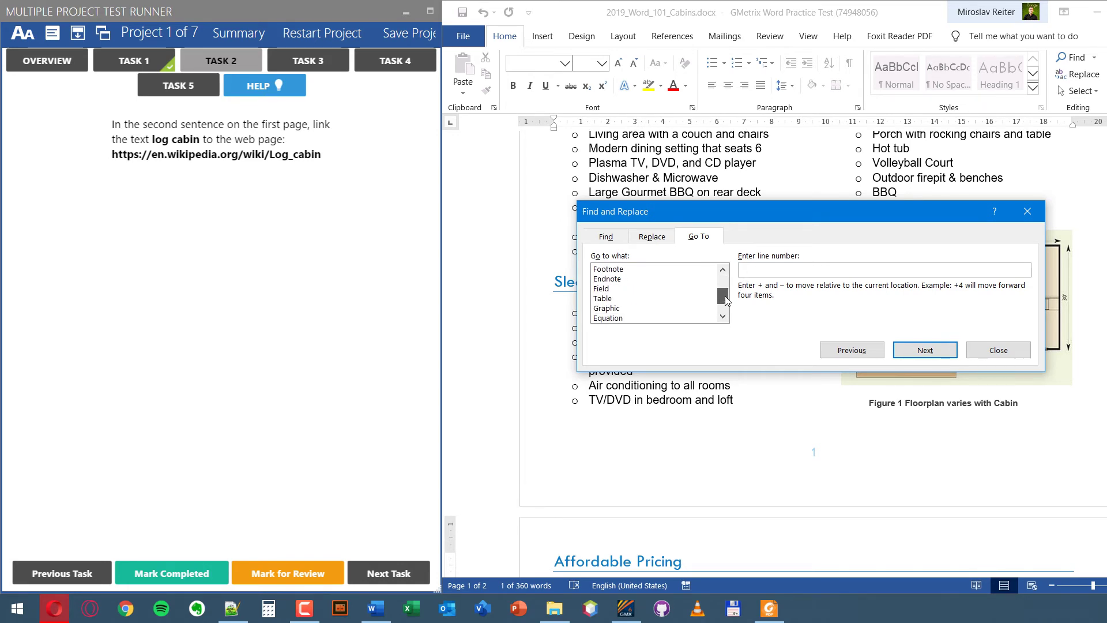
left_click_drag(726, 300, 725, 288)
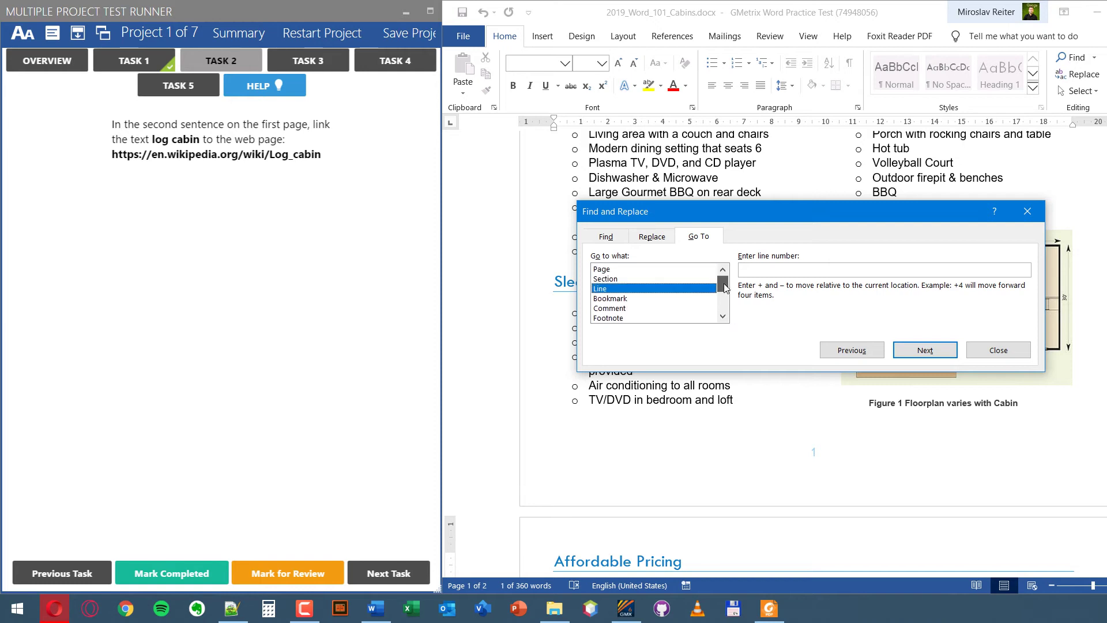
left_click(657, 269)
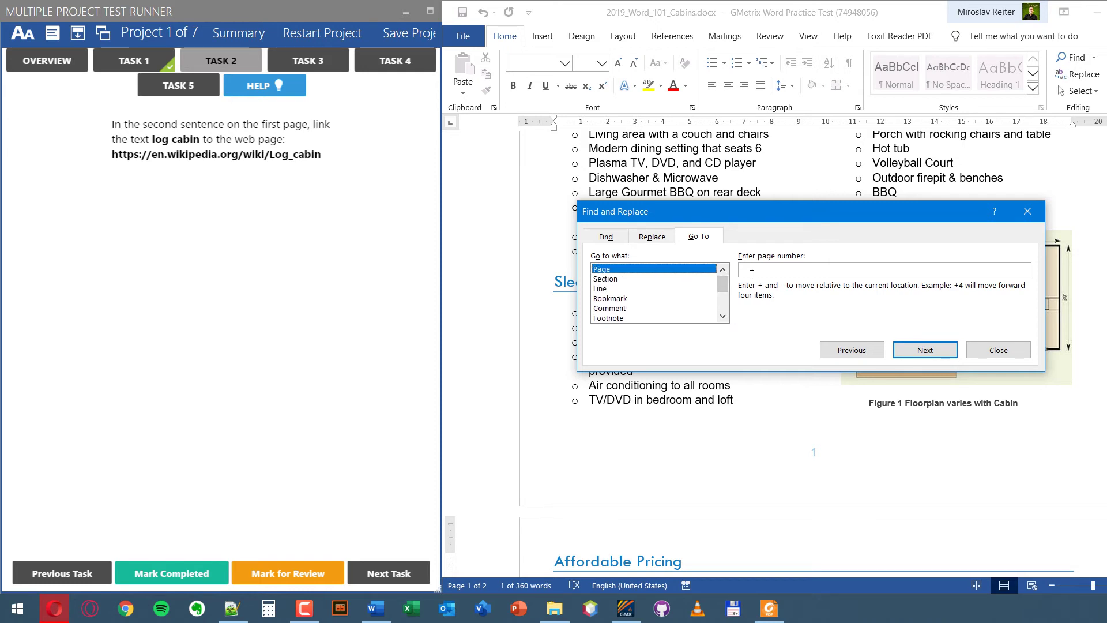
left_click(759, 272)
type("1")
key("Return")
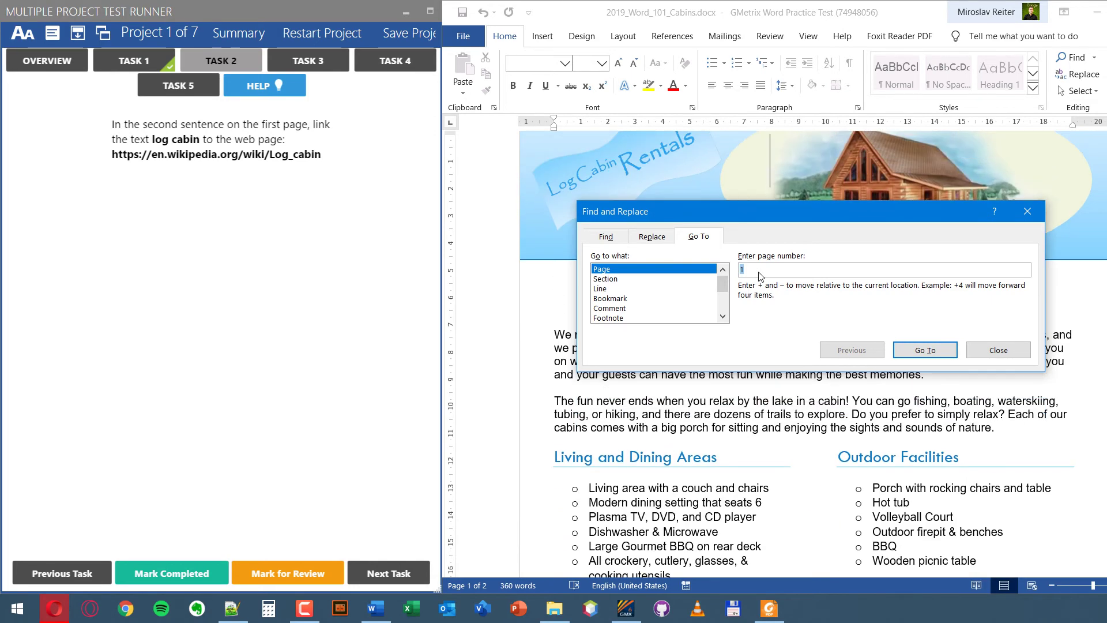
left_click(999, 350)
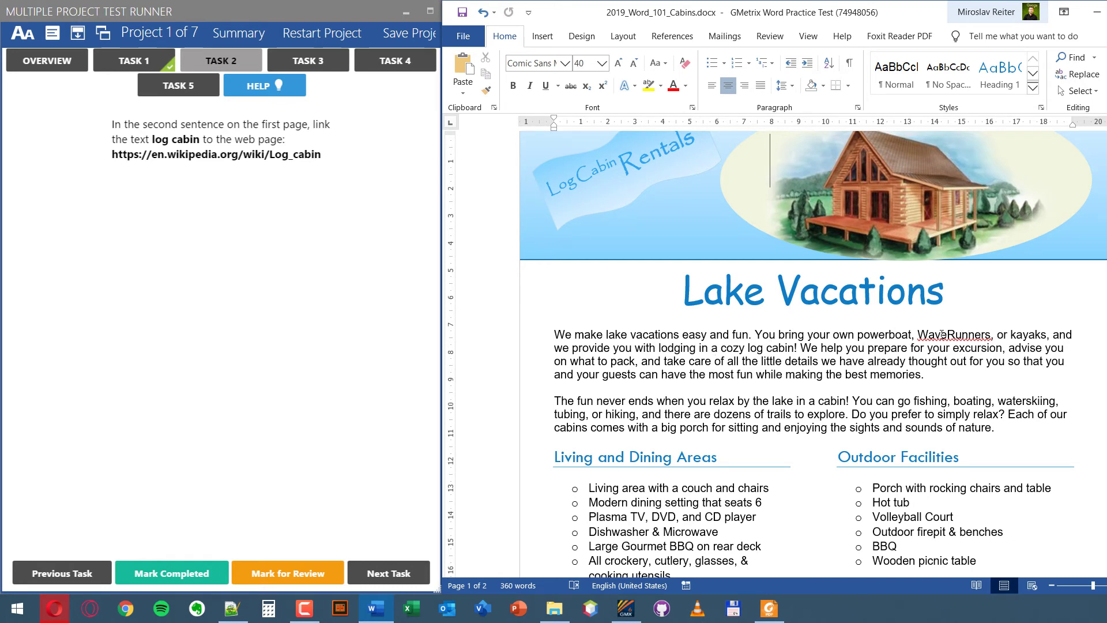
Select exactly the words 'log cabin' in the first paragraph's second sentence
left_click_drag(754, 335, 555, 334)
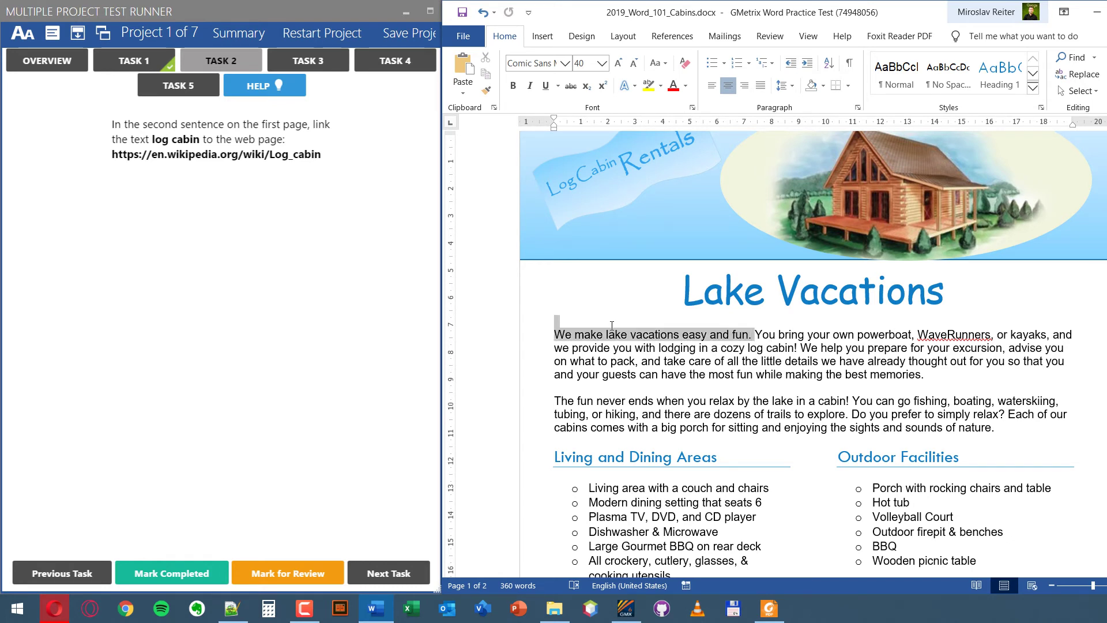
mouse_move(754, 335)
left_mouse_down()
mouse_move(799, 346)
mouse_move(750, 348)
left_mouse_up()
left_click(773, 347)
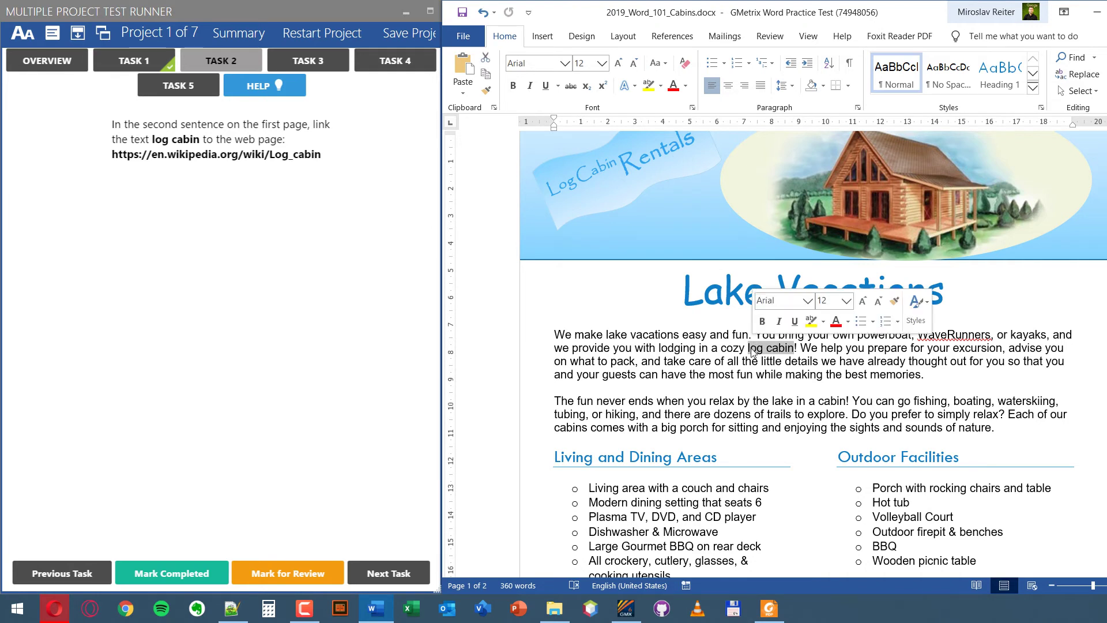
left_click(791, 356)
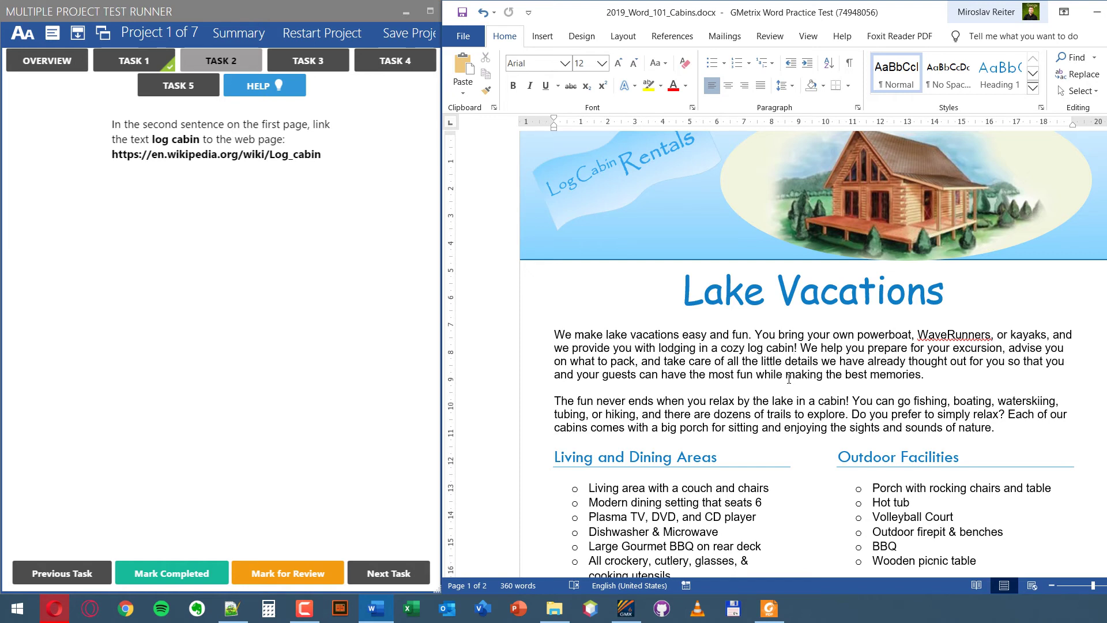
key("shift+Left")
key("shift+Left")
key("shift+Left")
key("shift+Left")
key("shift+Left")
key("shift+Left")
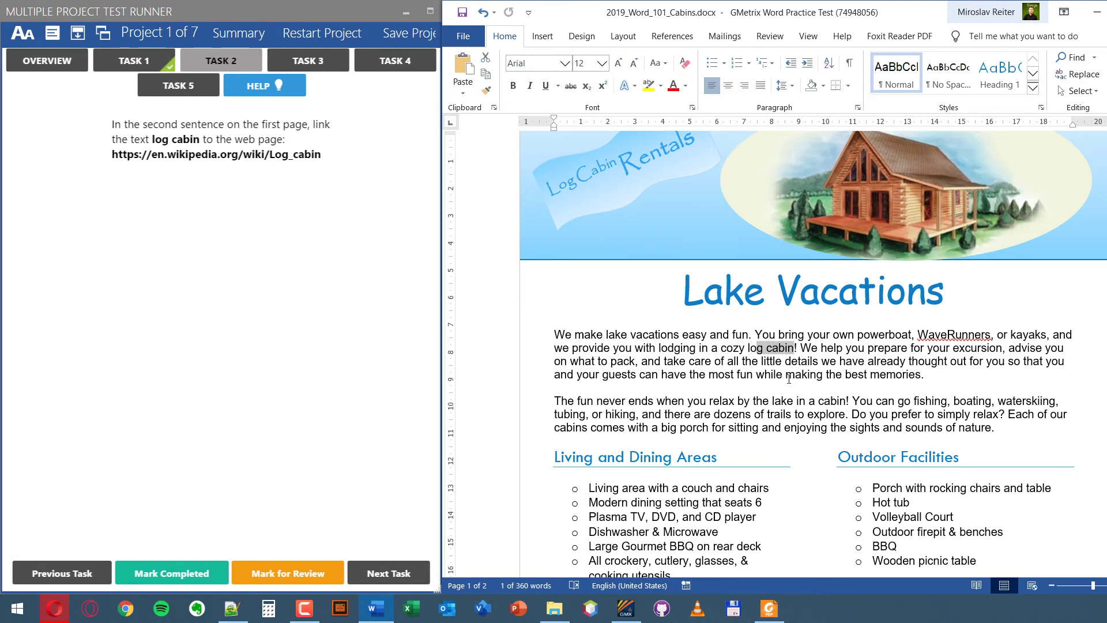
left_click(778, 350)
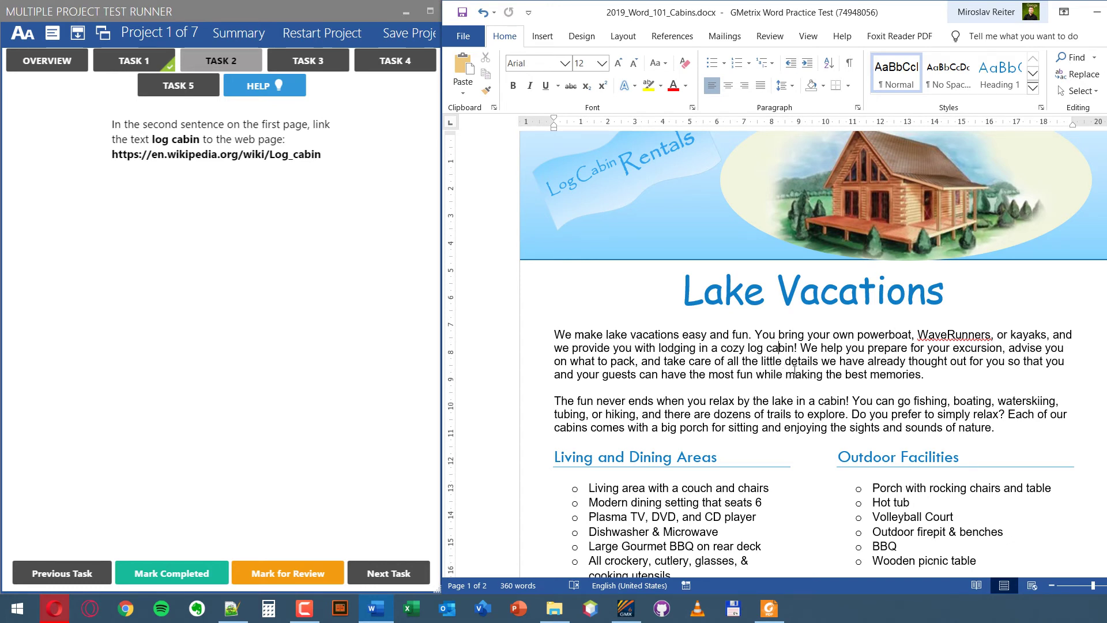
left_click_drag(640, 335, 797, 348)
left_click(756, 364)
left_click_drag(795, 348, 748, 347)
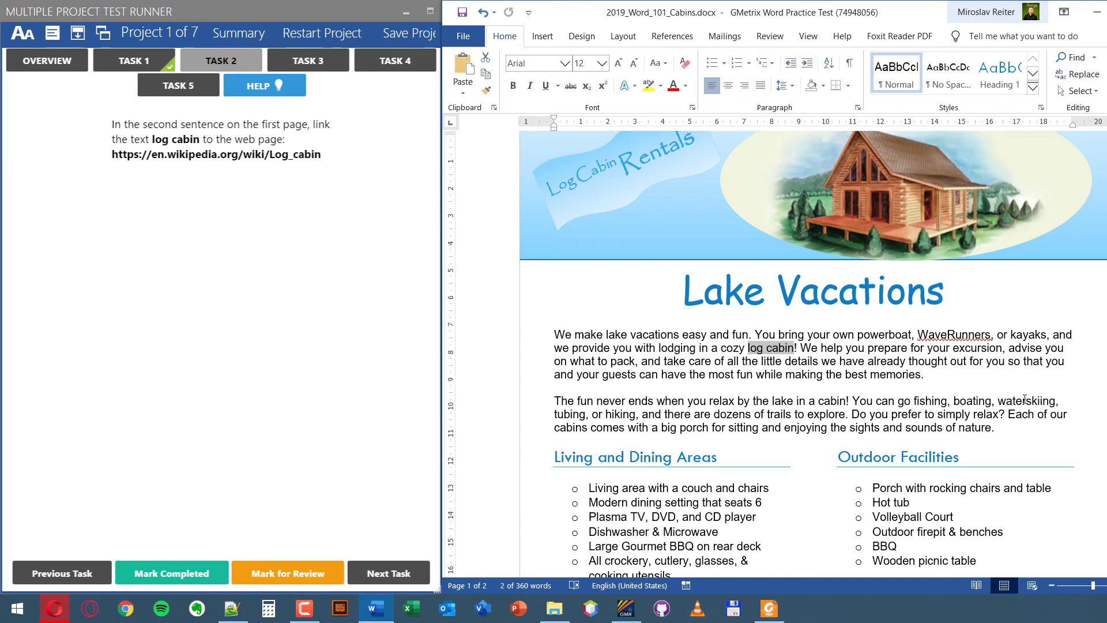
Open Insert Hyperlink for 'log cabin', linking to an existing web page
key("ctrl+k")
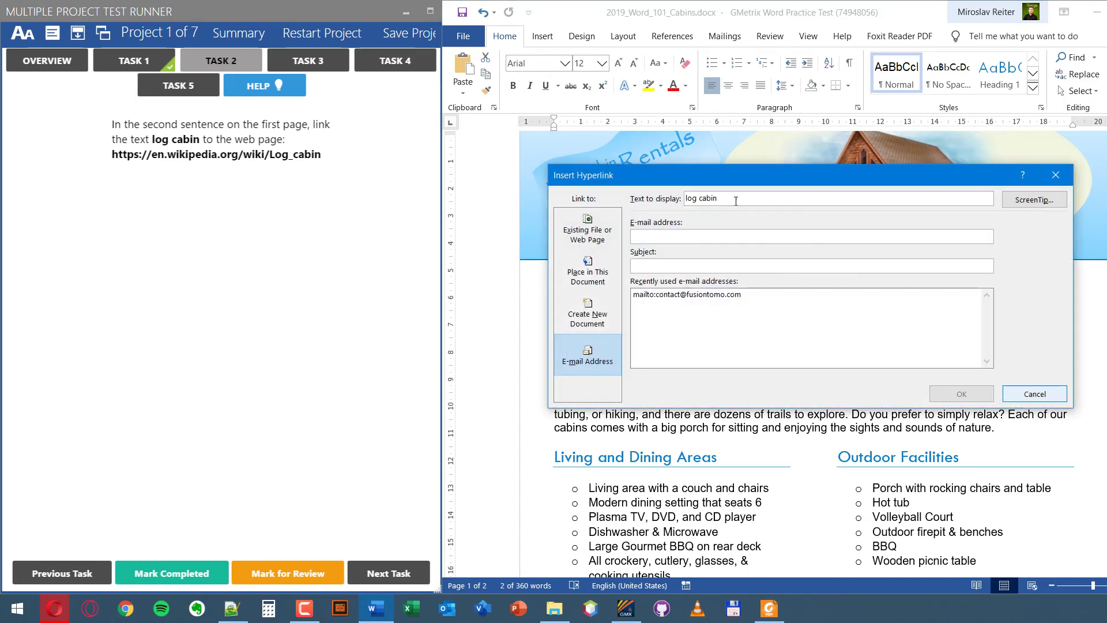
left_click(1062, 176)
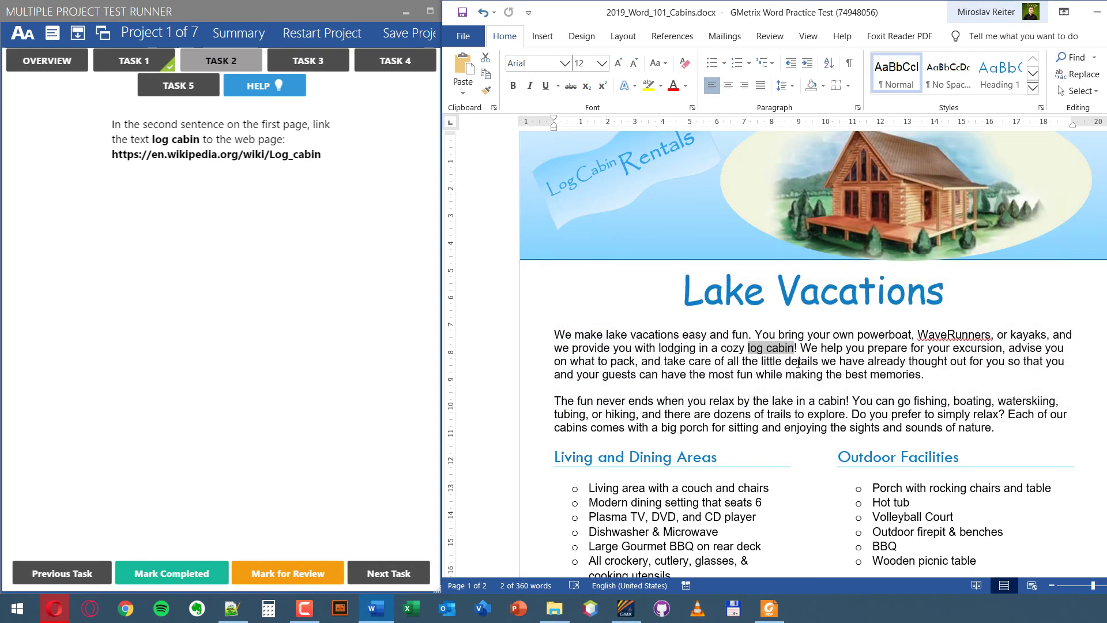
right_click(784, 354)
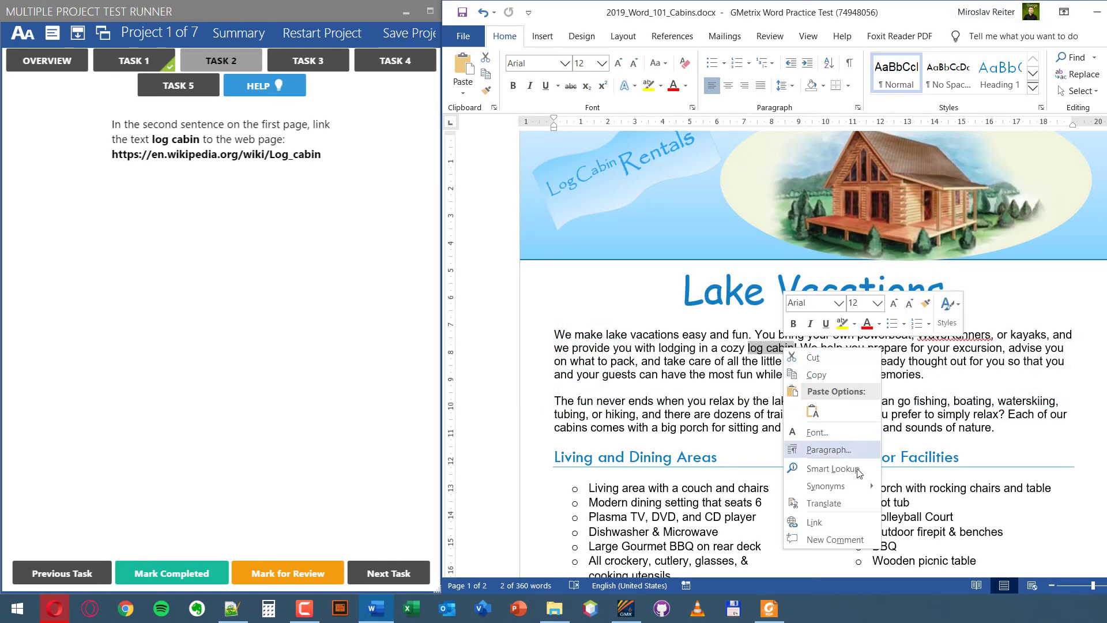
left_click(815, 522)
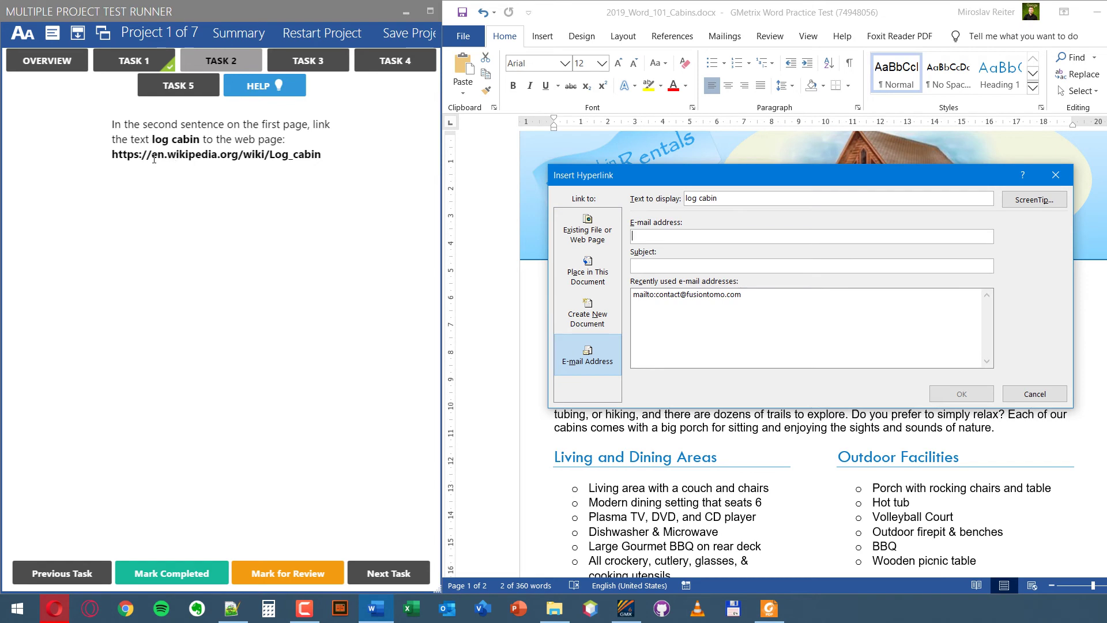
left_click(584, 234)
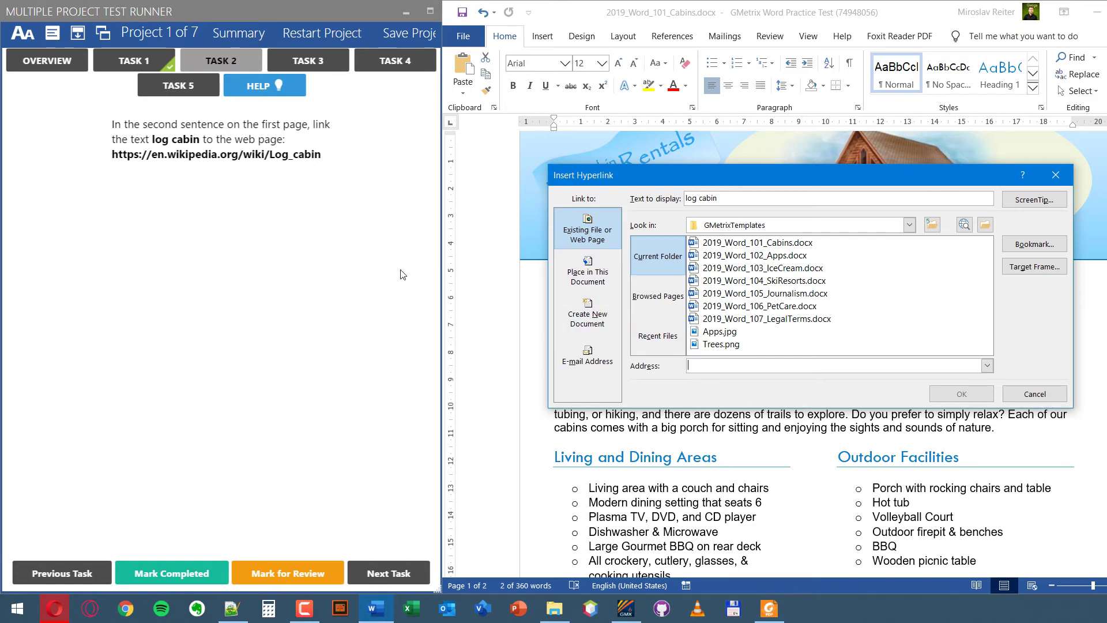
left_click_drag(322, 154, 112, 155)
key("ctrl+c")
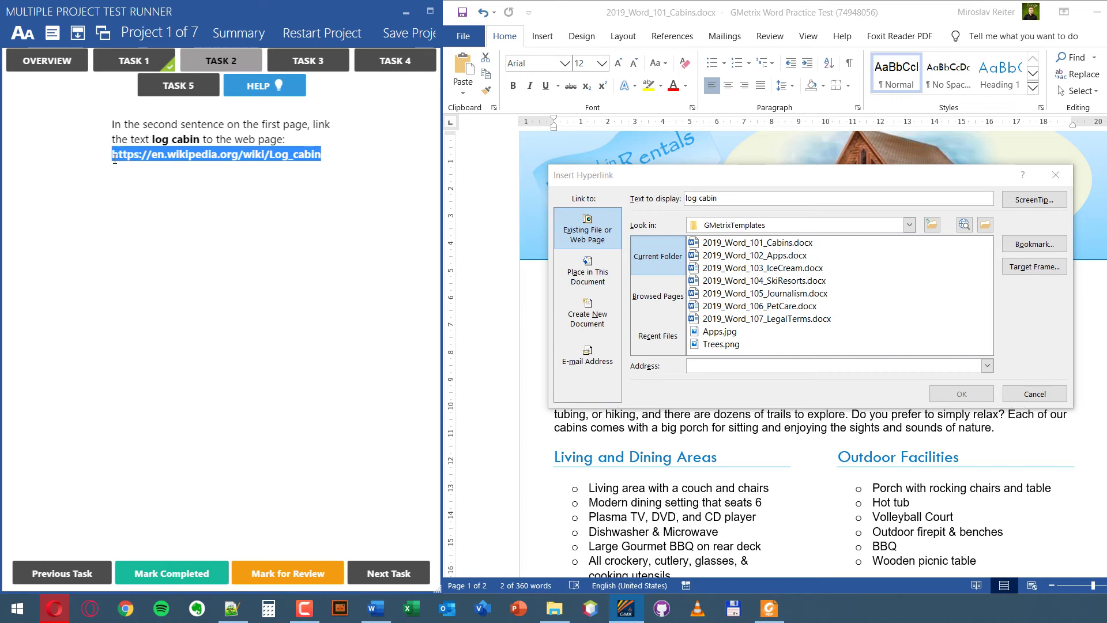
left_click(704, 364)
key("ctrl+v")
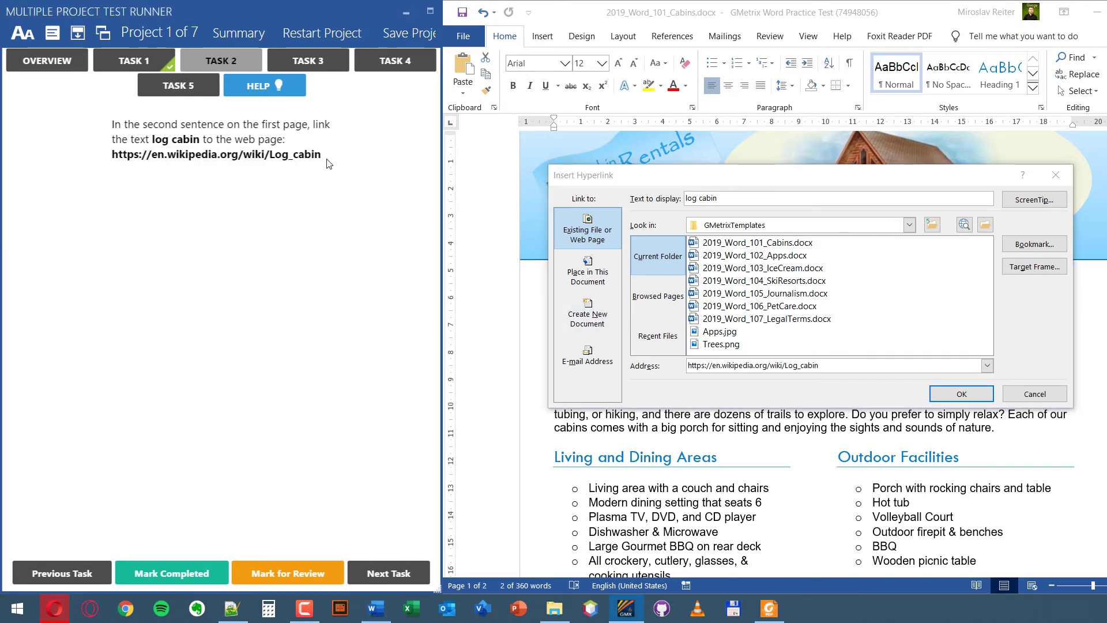
left_click_drag(321, 154, 122, 154)
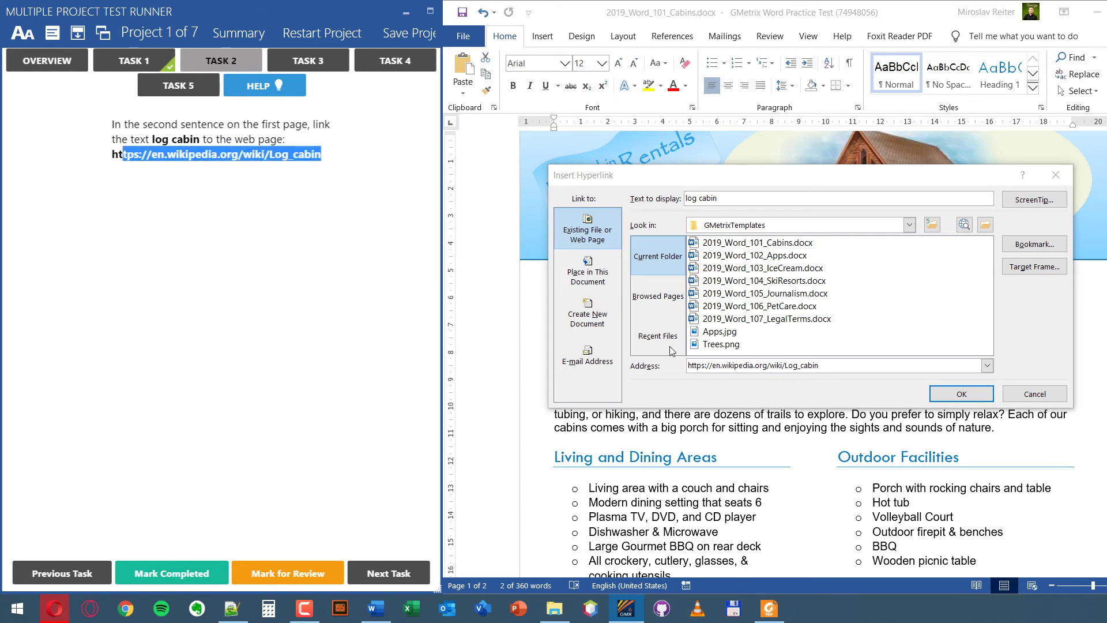
left_click(316, 232)
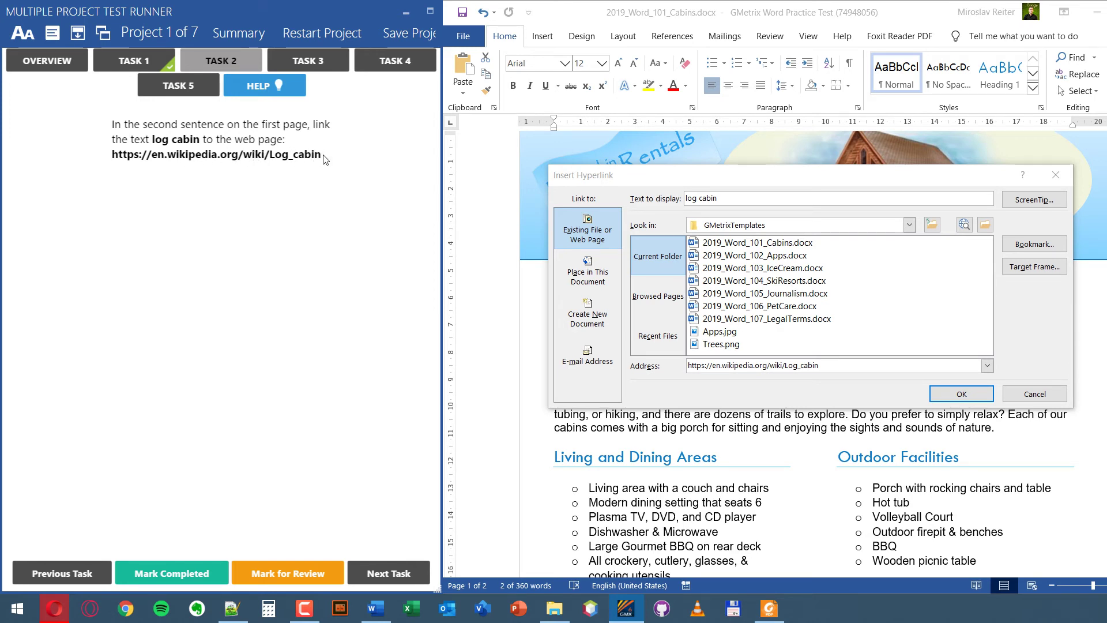
Confirm the log cabin hyperlink, mark Task 2 completed, and open Task 3
left_click(979, 395)
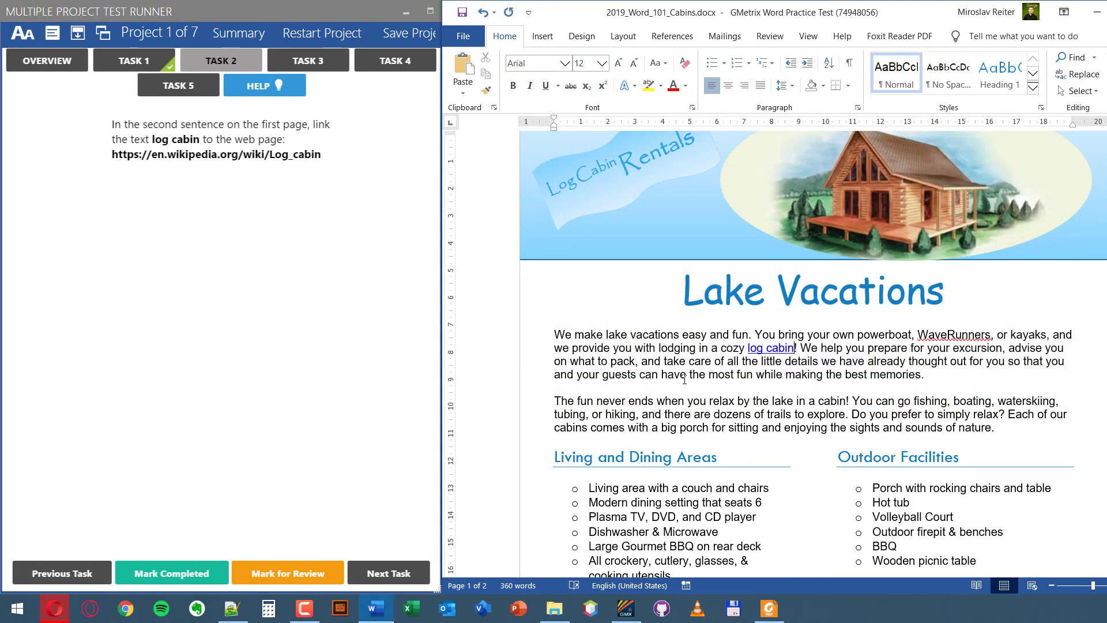
left_click(160, 577)
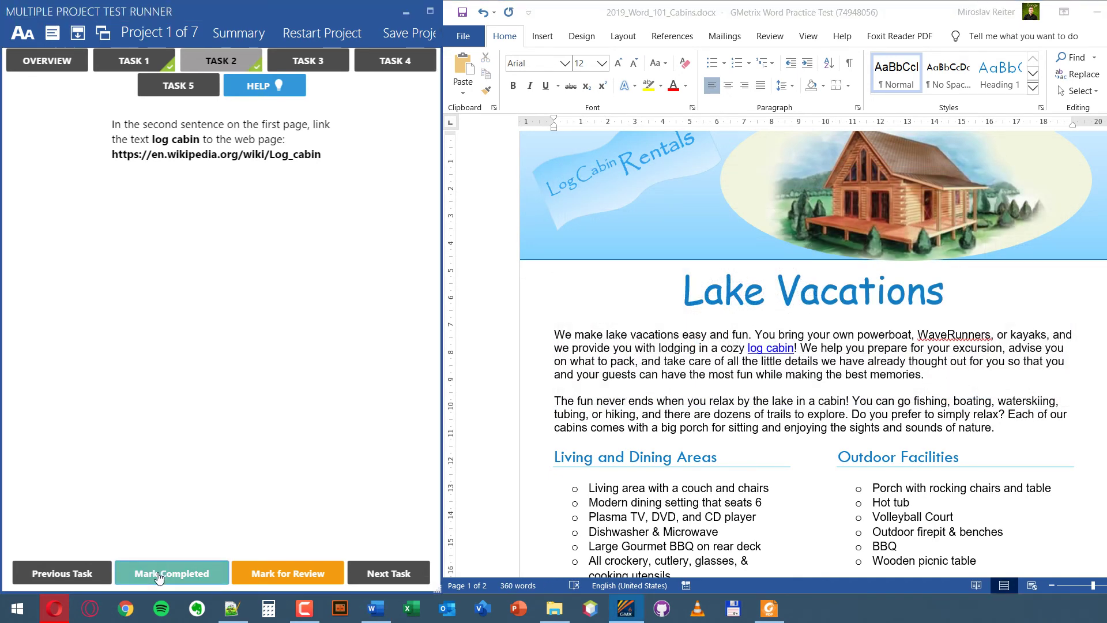
left_click(415, 574)
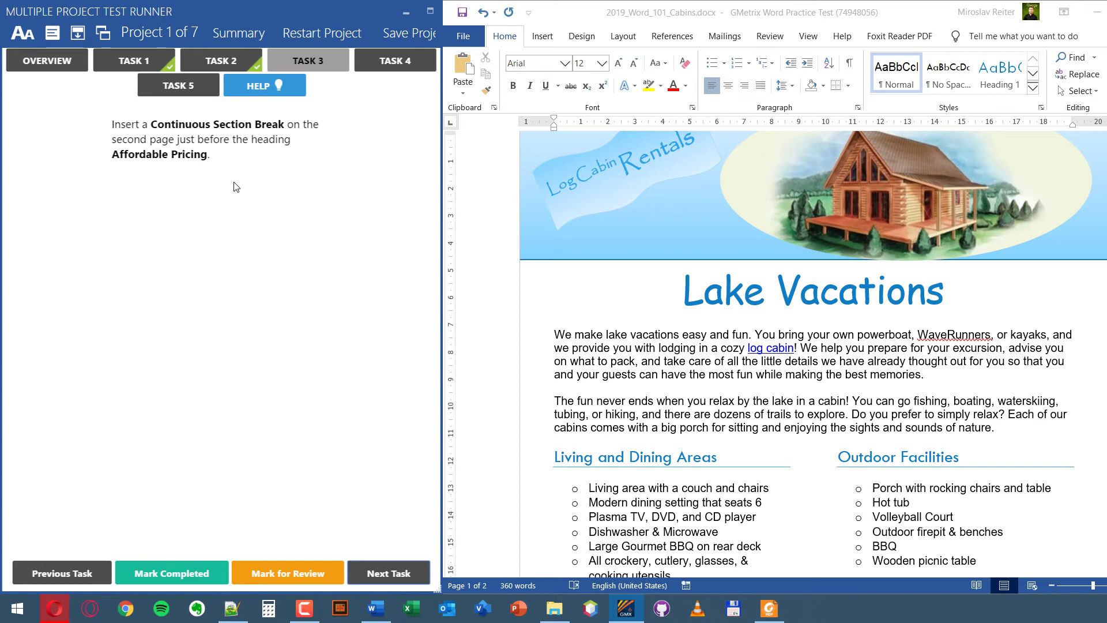
Jump to page 2, where the Affordable Pricing heading begins
scroll(866, 363, "down", 5)
scroll(762, 316, "down", 2)
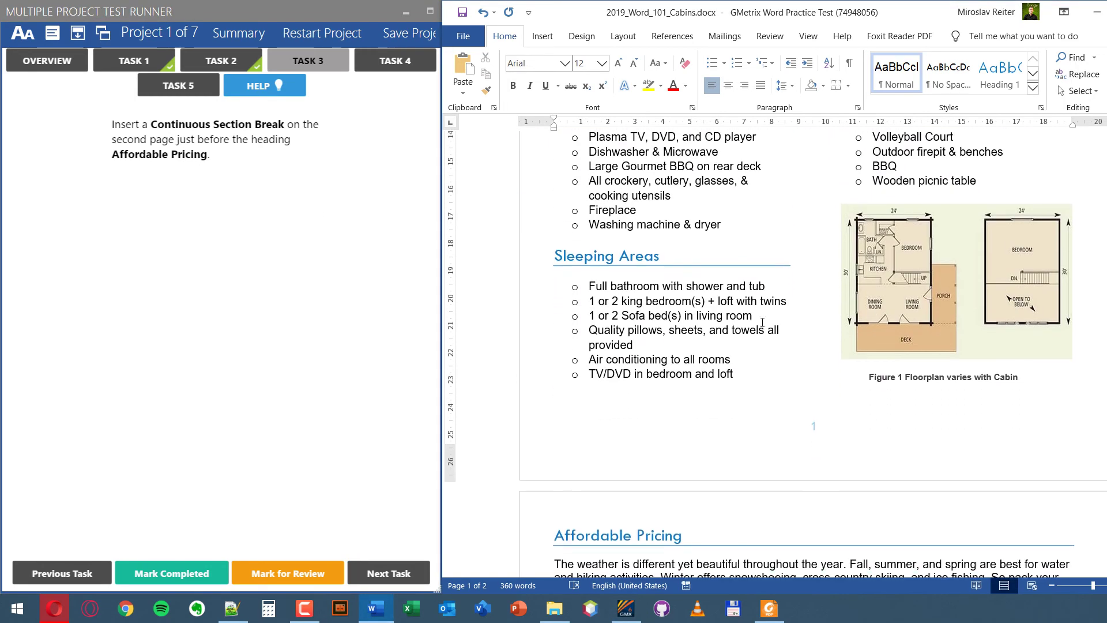
key("ctrl+g")
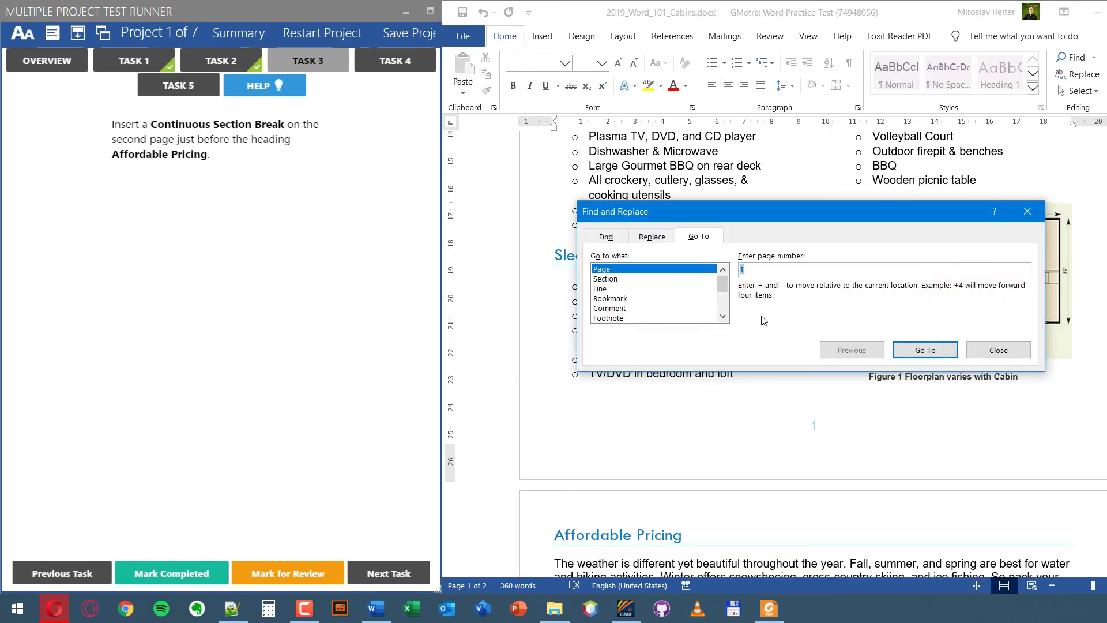
type("2")
key("Return")
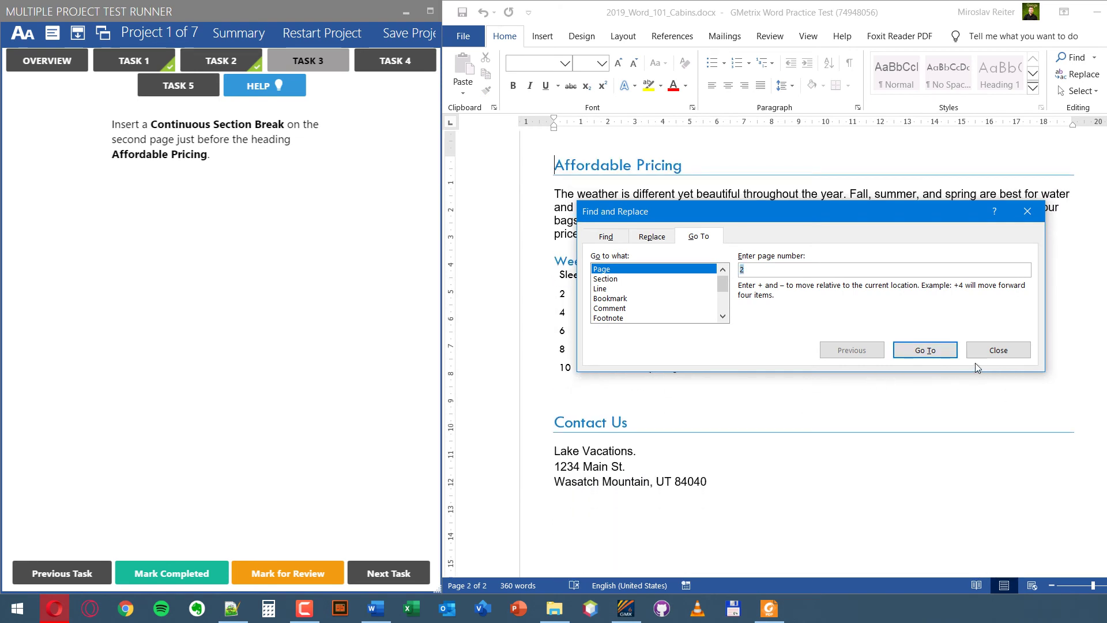
left_click(987, 353)
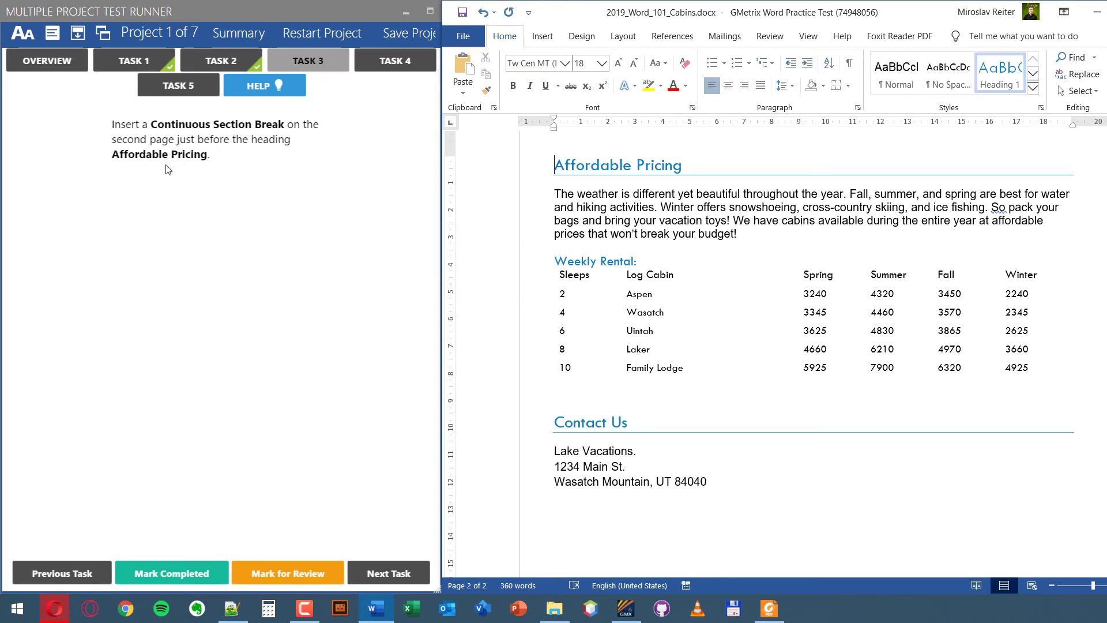
Widen the Word window over the task panel
scroll(641, 231, "up", 2)
scroll(640, 231, "down", 1)
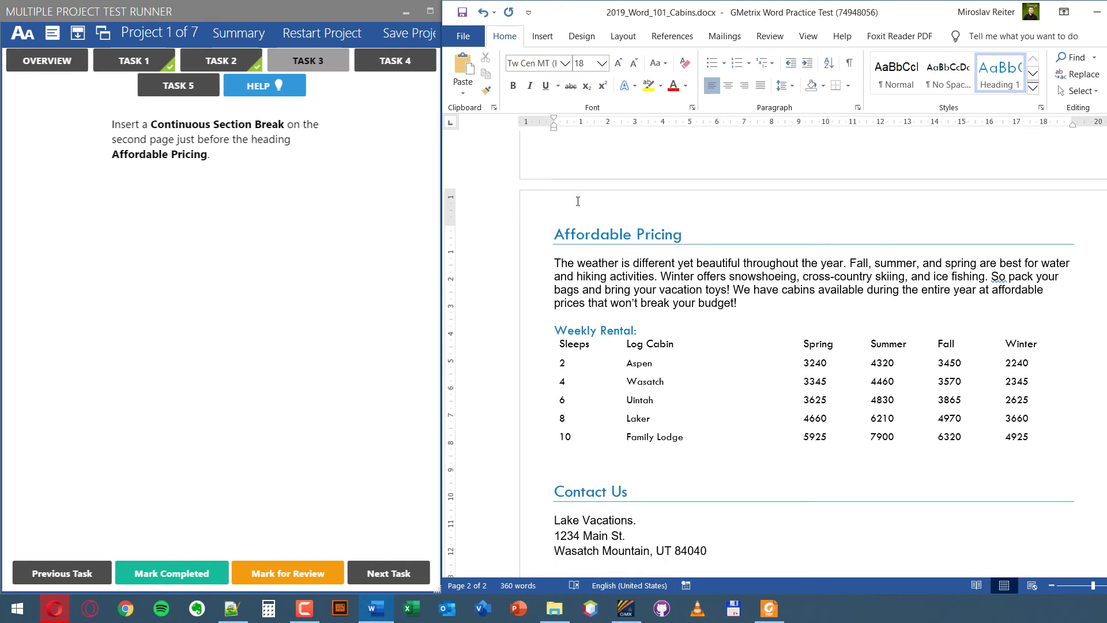
scroll(577, 201, "up", 1)
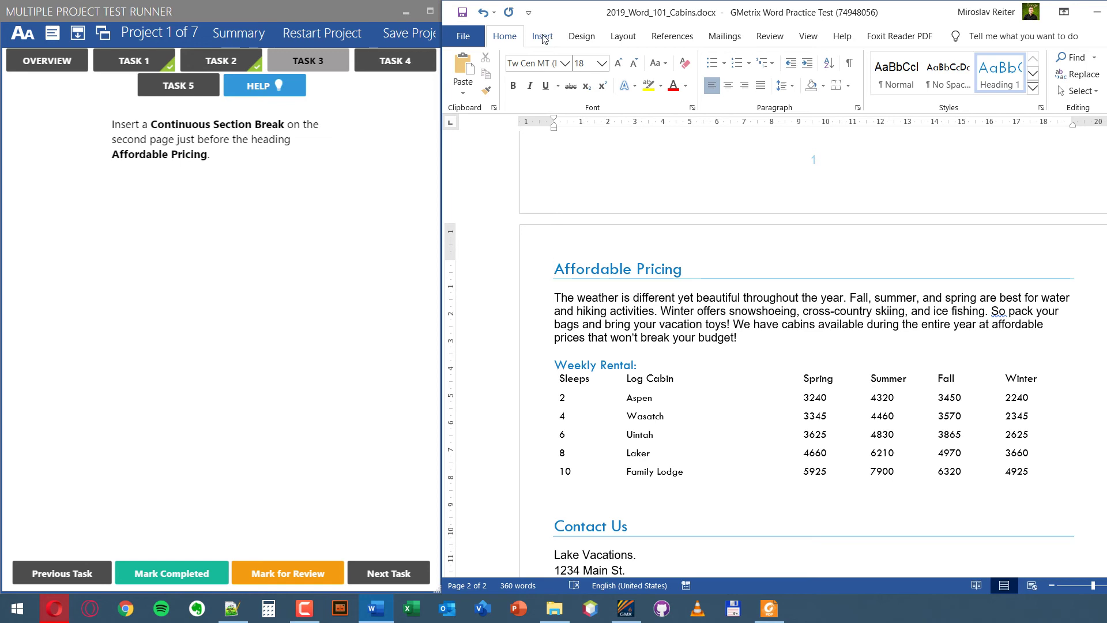
left_click(551, 39)
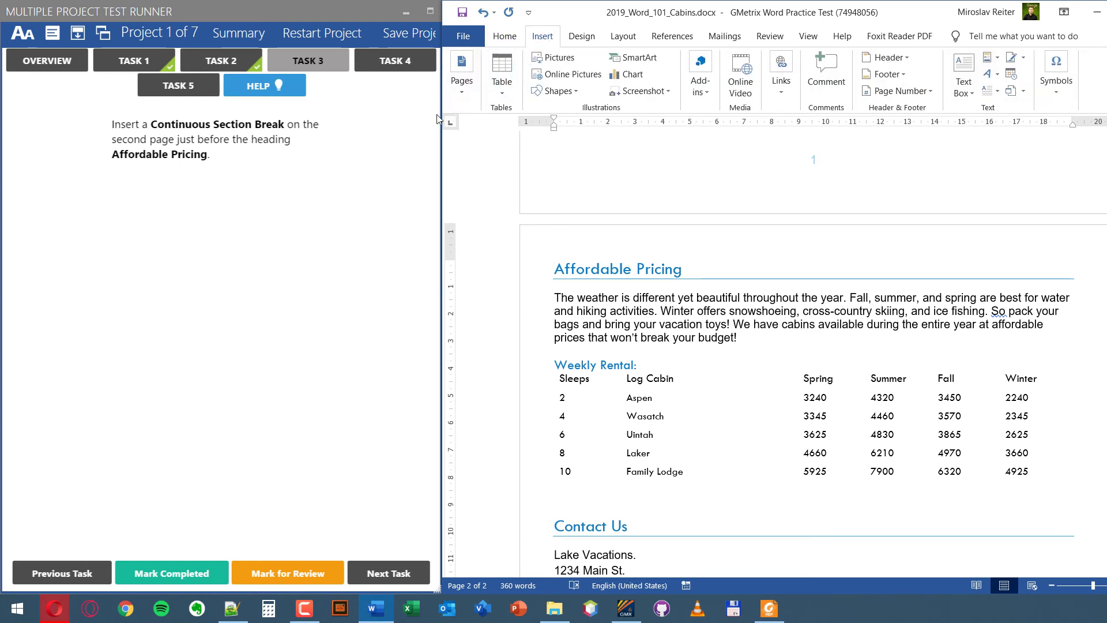
left_click_drag(443, 119, 190, 123)
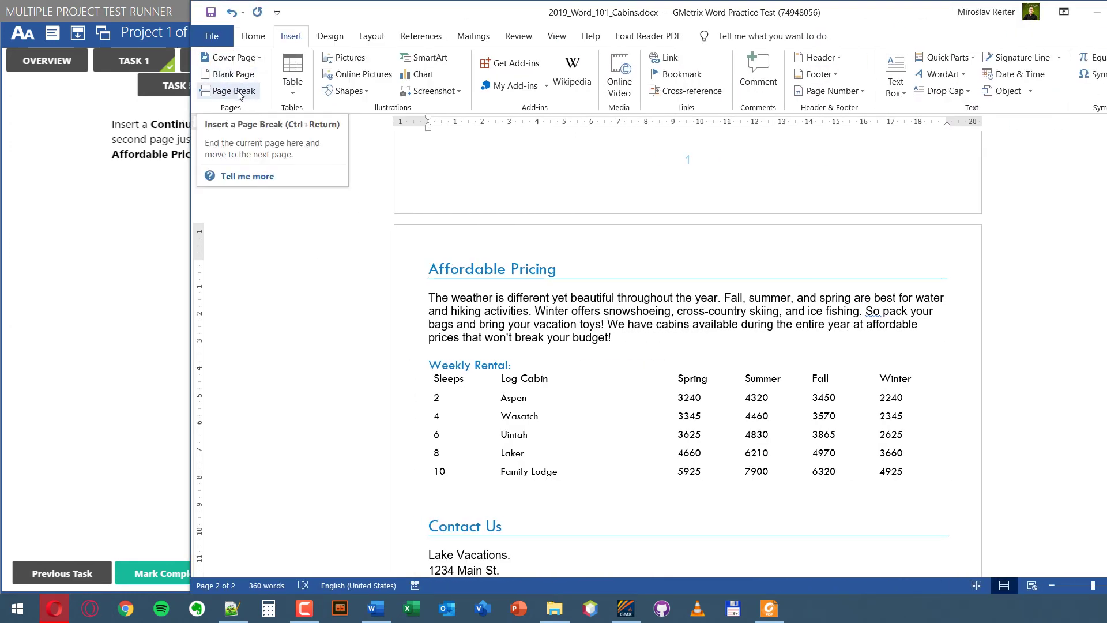
Insert a Continuous section break before the Affordable Pricing heading
left_click(373, 40)
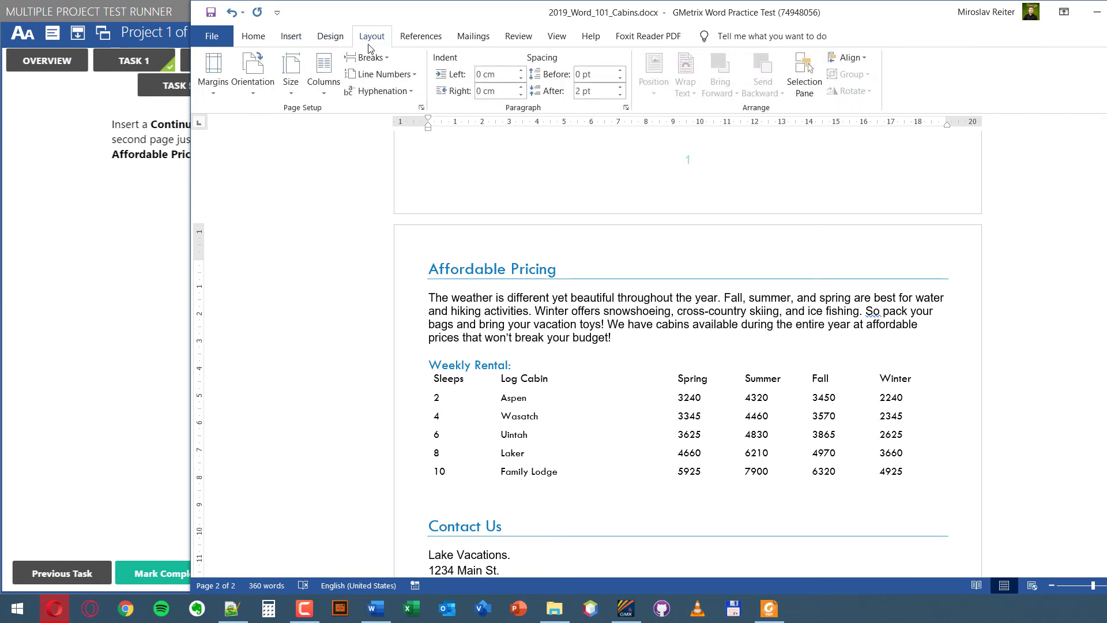
left_click(384, 58)
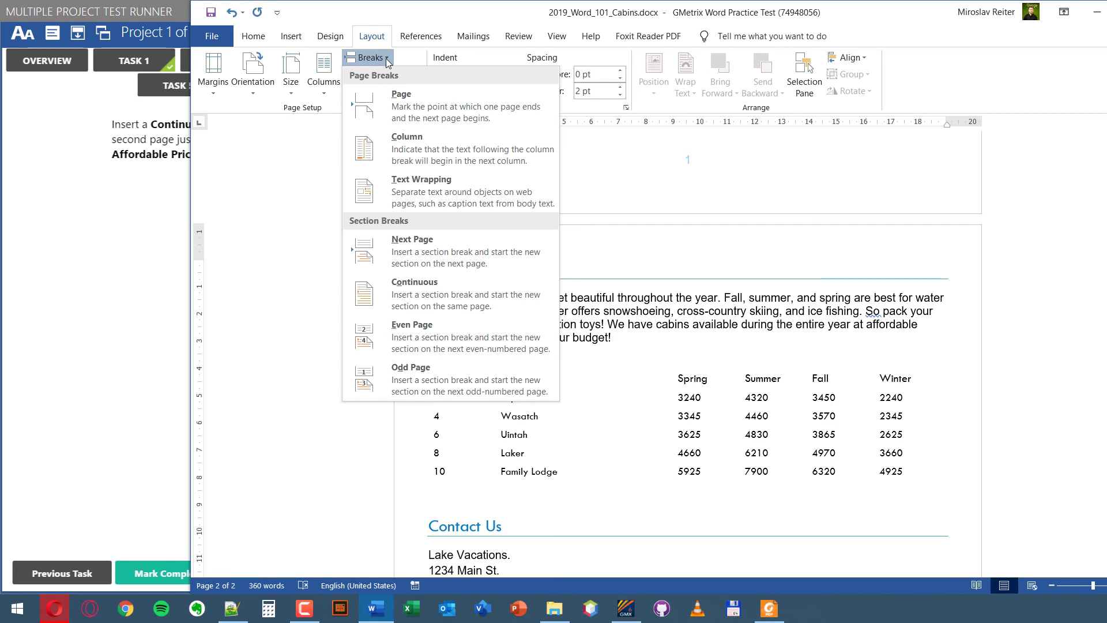
left_click(463, 299)
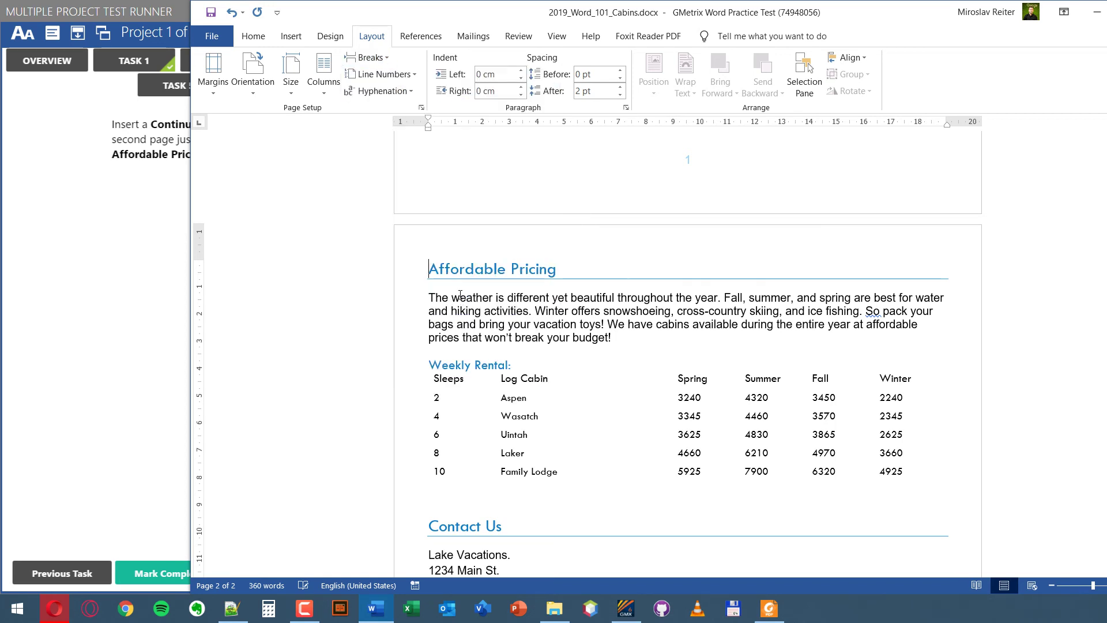
scroll(589, 299, "up", 3)
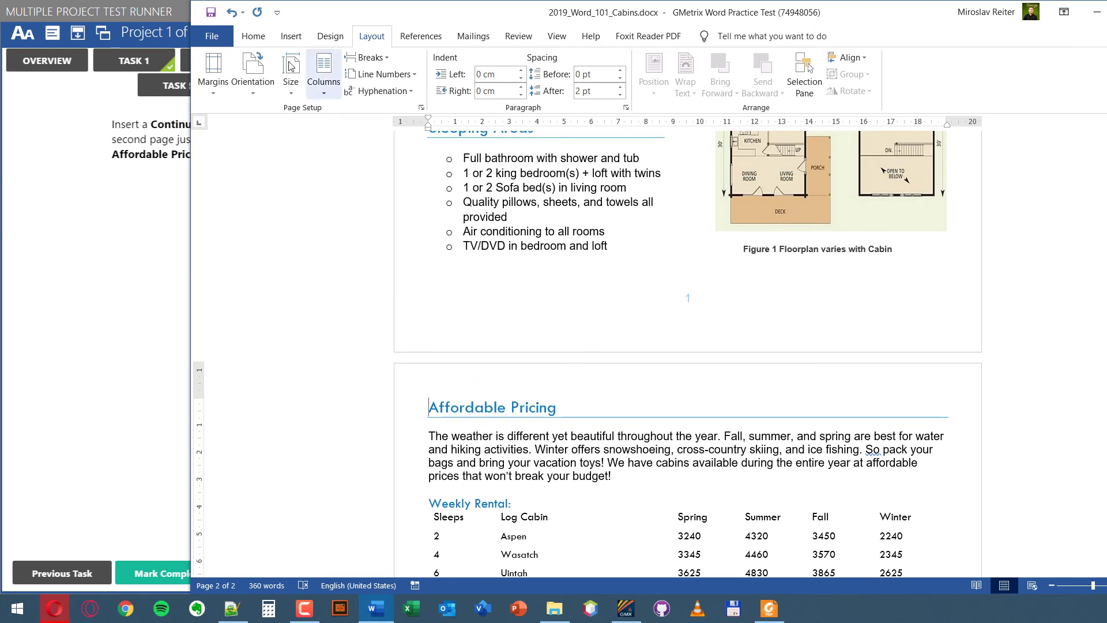
Toggle formatting marks to verify the break, then narrow the Word window again
left_click(258, 38)
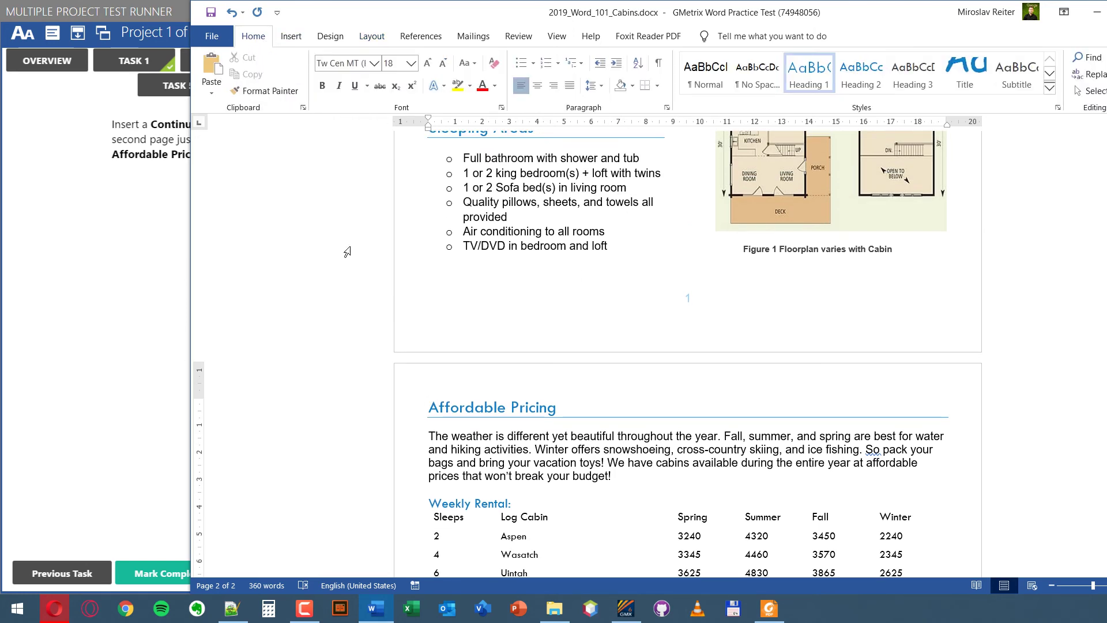
left_click(658, 63)
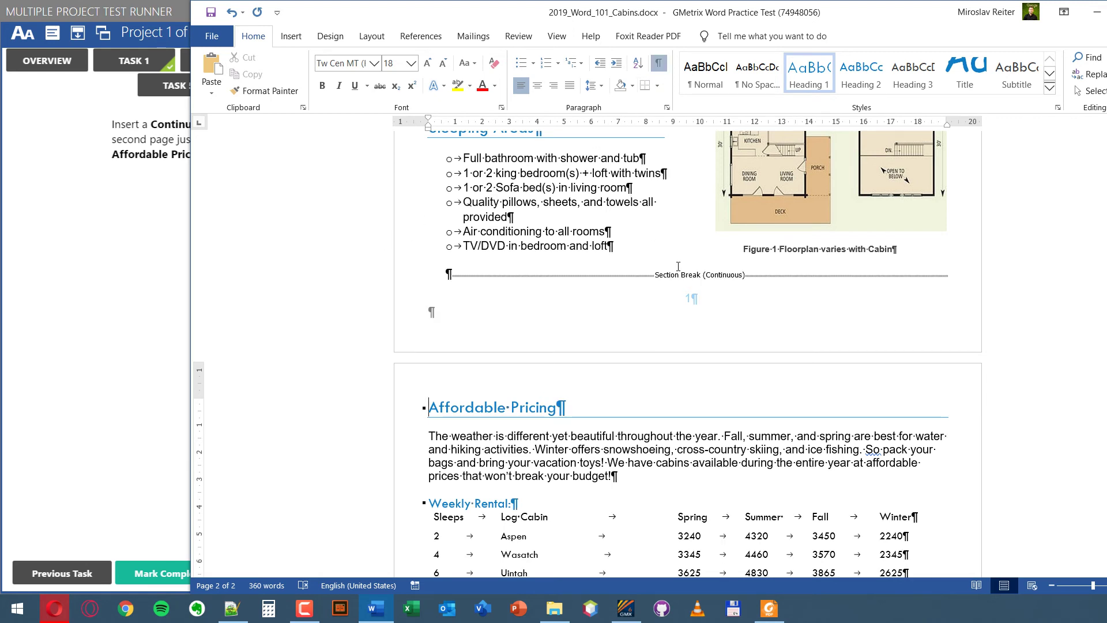
left_click(660, 64)
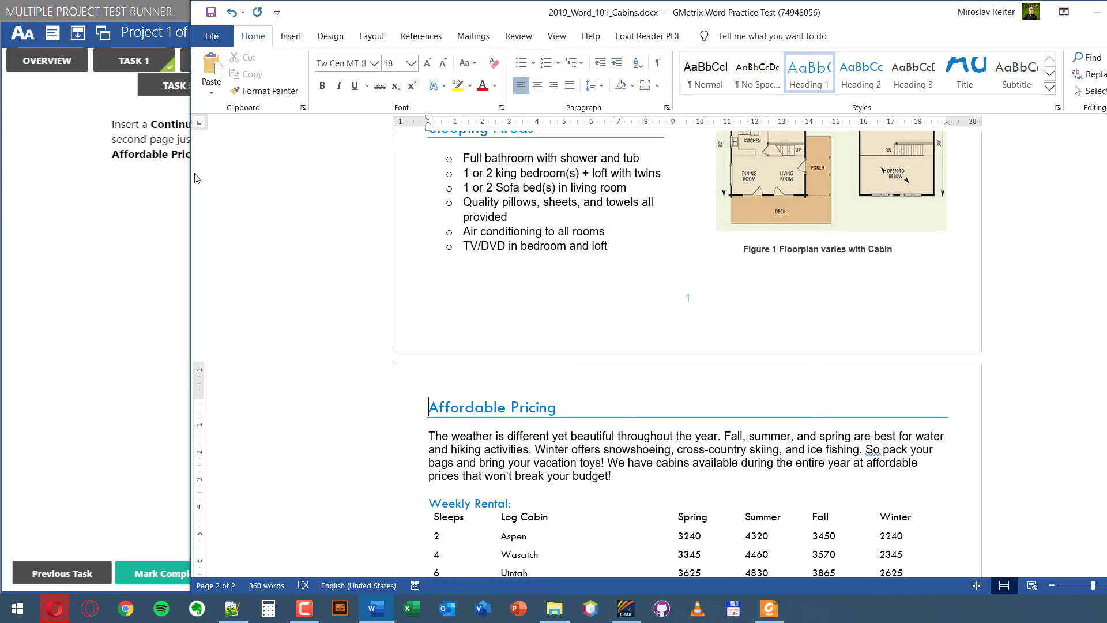
left_click_drag(192, 179, 426, 185)
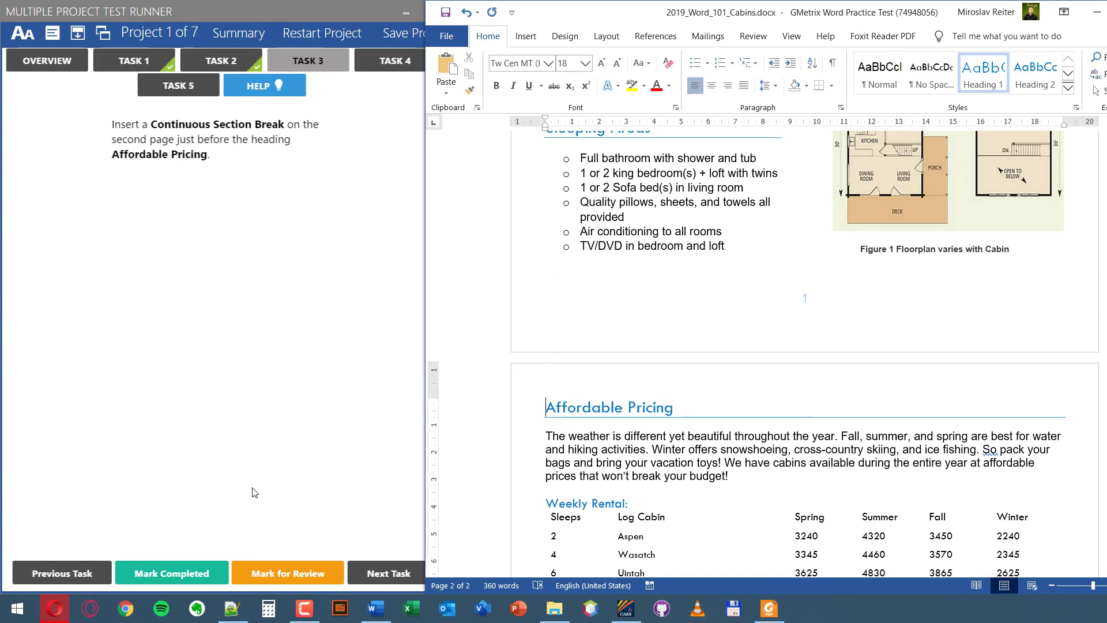
Mark Task 3 completed, open Task 4, and return to page 1's first list
left_click(202, 574)
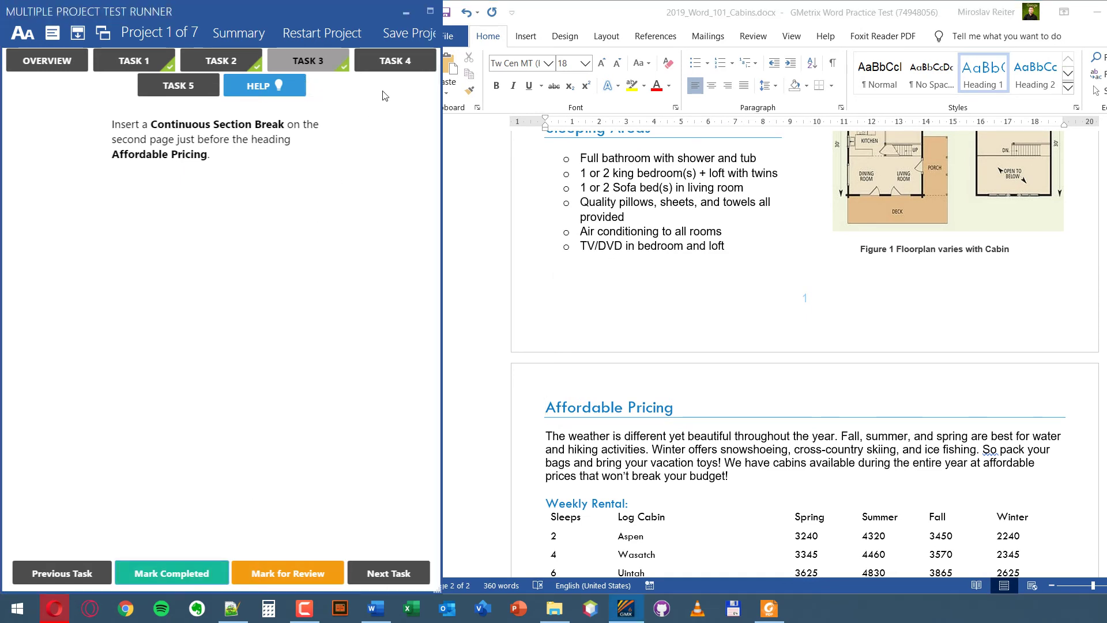
left_click(393, 62)
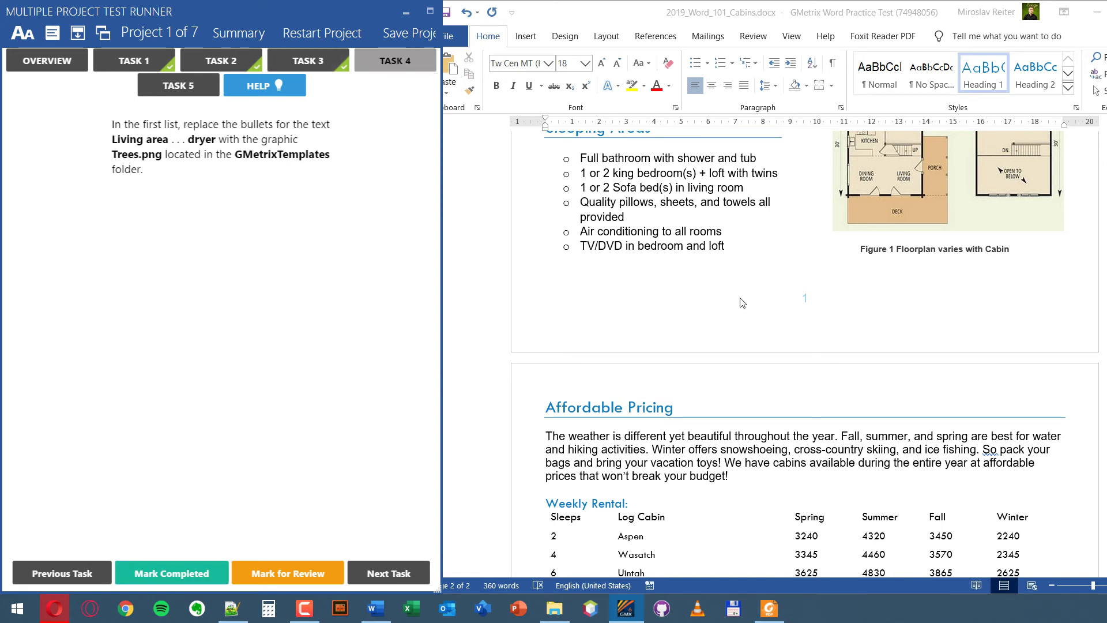
scroll(742, 303, "up", 3)
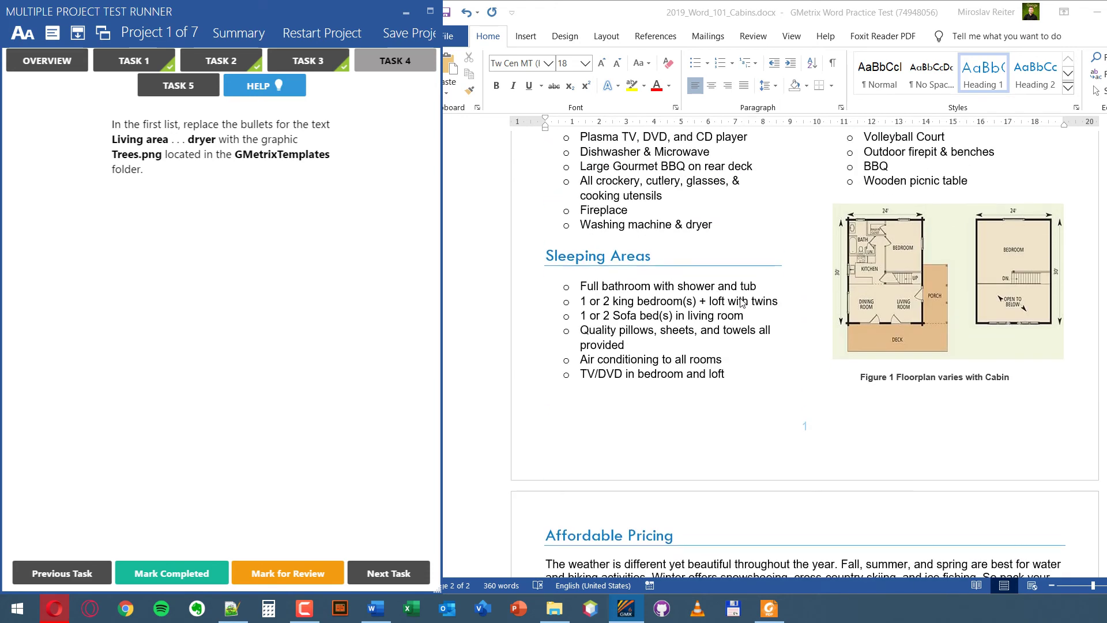
scroll(742, 303, "up", 8)
scroll(742, 303, "up", 2)
scroll(742, 302, "down", 1)
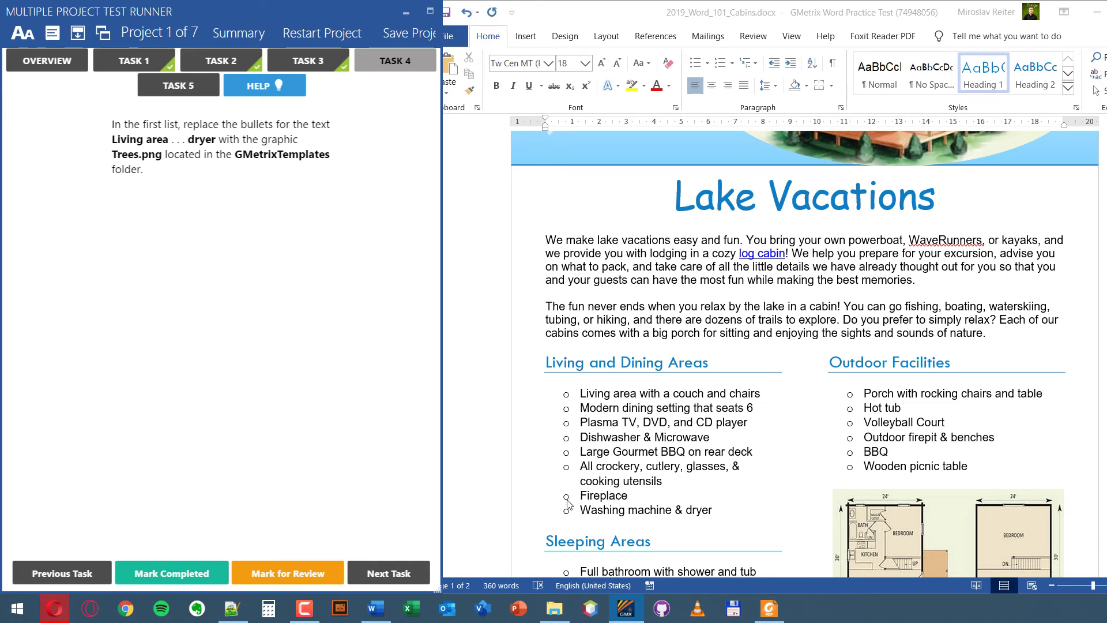
left_click(612, 429)
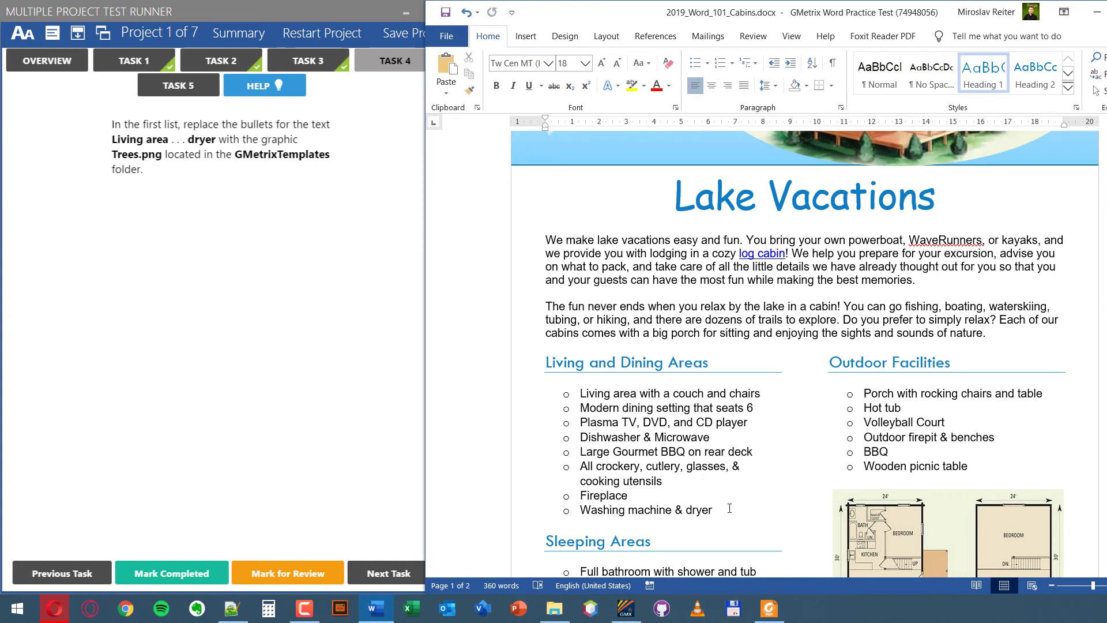
mouse_move(727, 510)
left_mouse_down()
mouse_move(601, 437)
mouse_move(594, 395)
left_mouse_up()
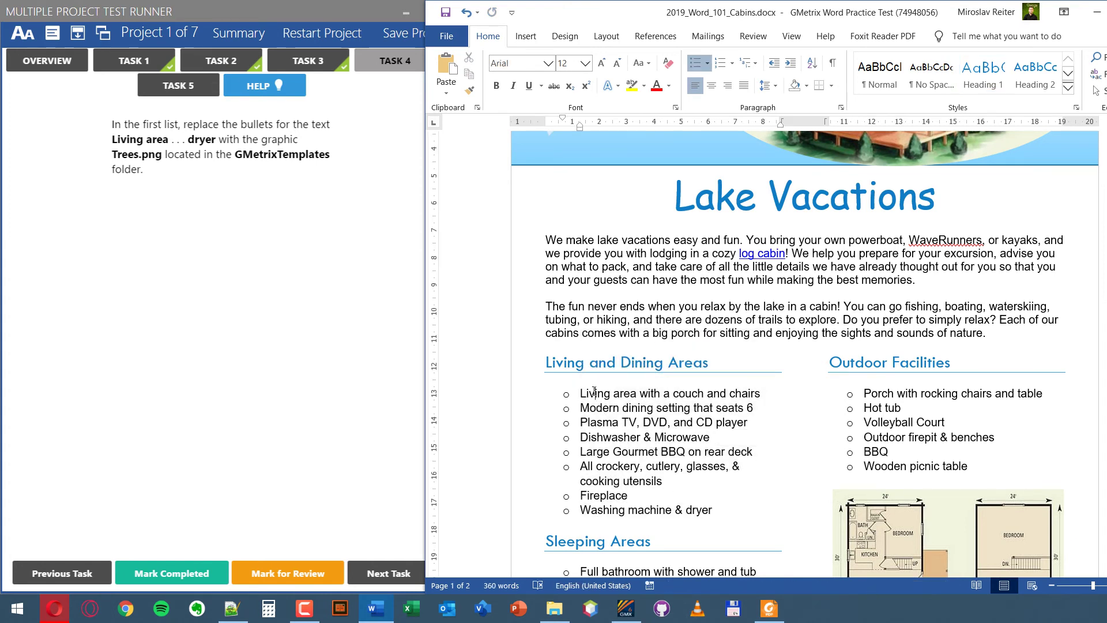
Select the Living area … dryer list and choose Picture in Define New Bullet
triple_click(594, 395)
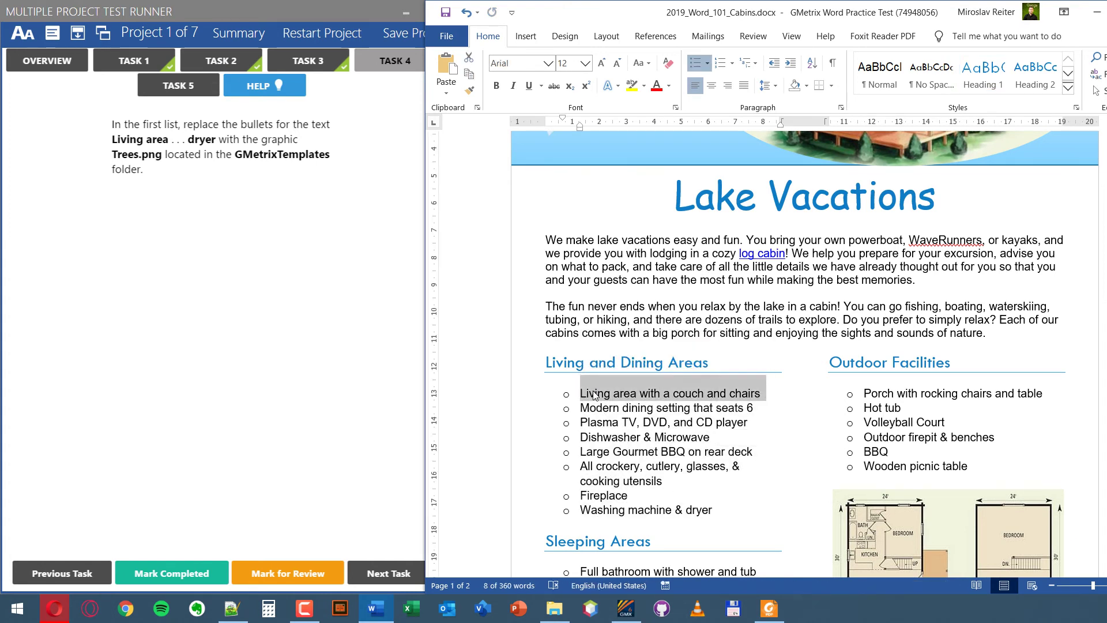
left_click(689, 482)
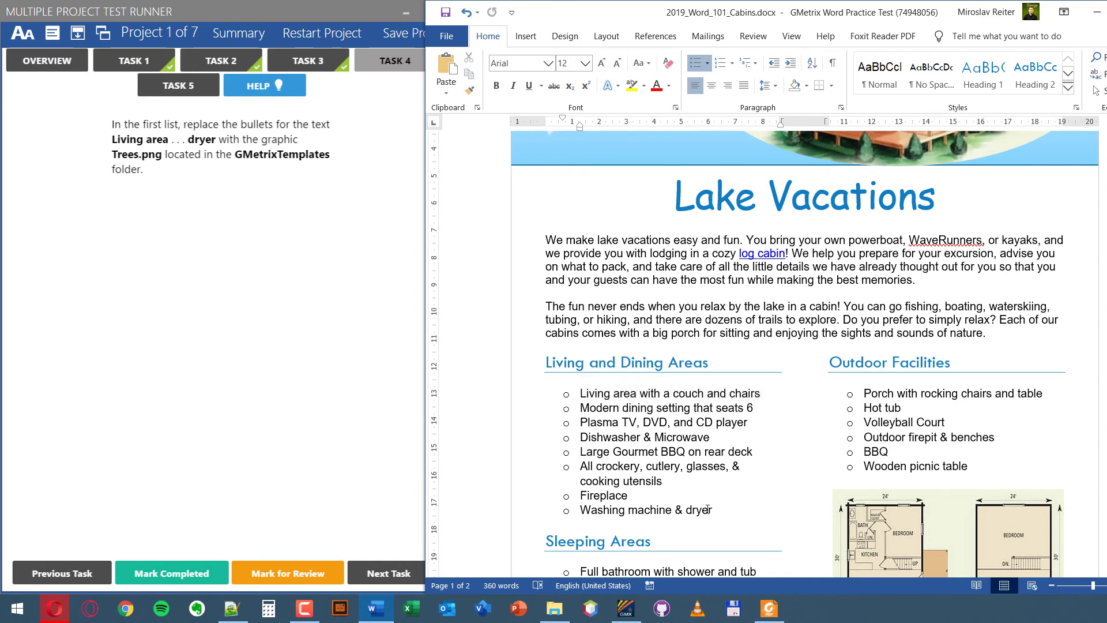
left_click_drag(708, 509, 581, 397)
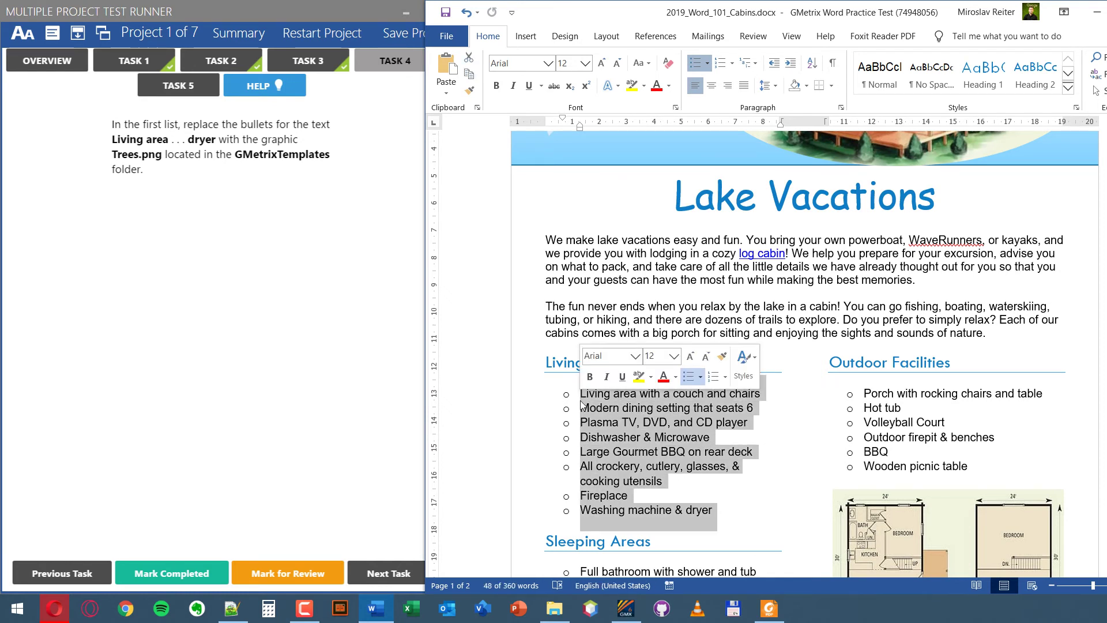
left_click(708, 64)
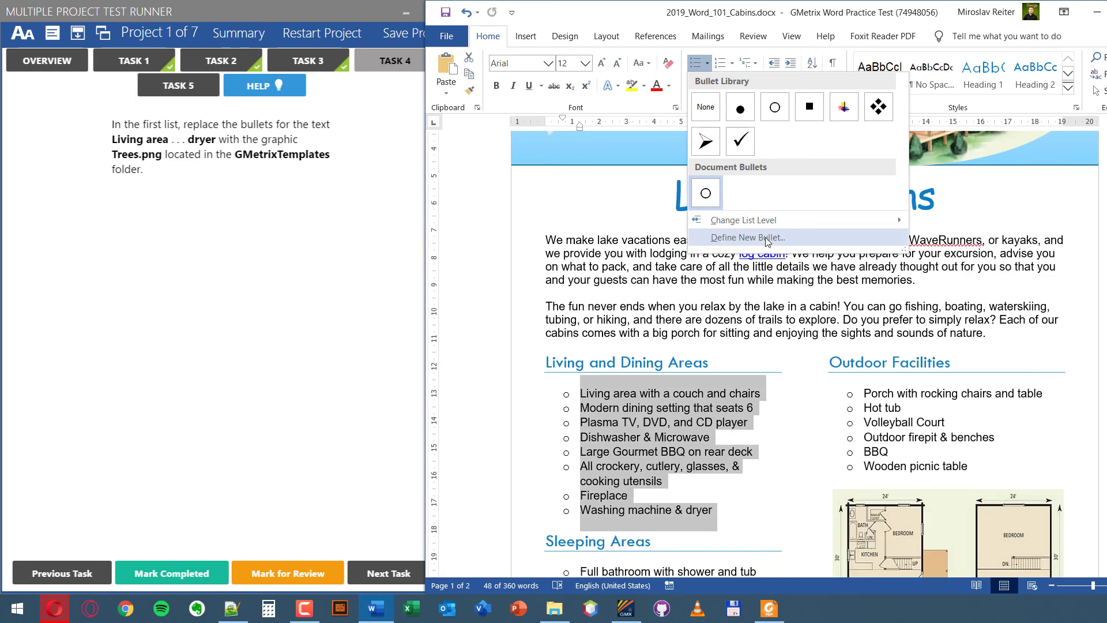
left_click(765, 237)
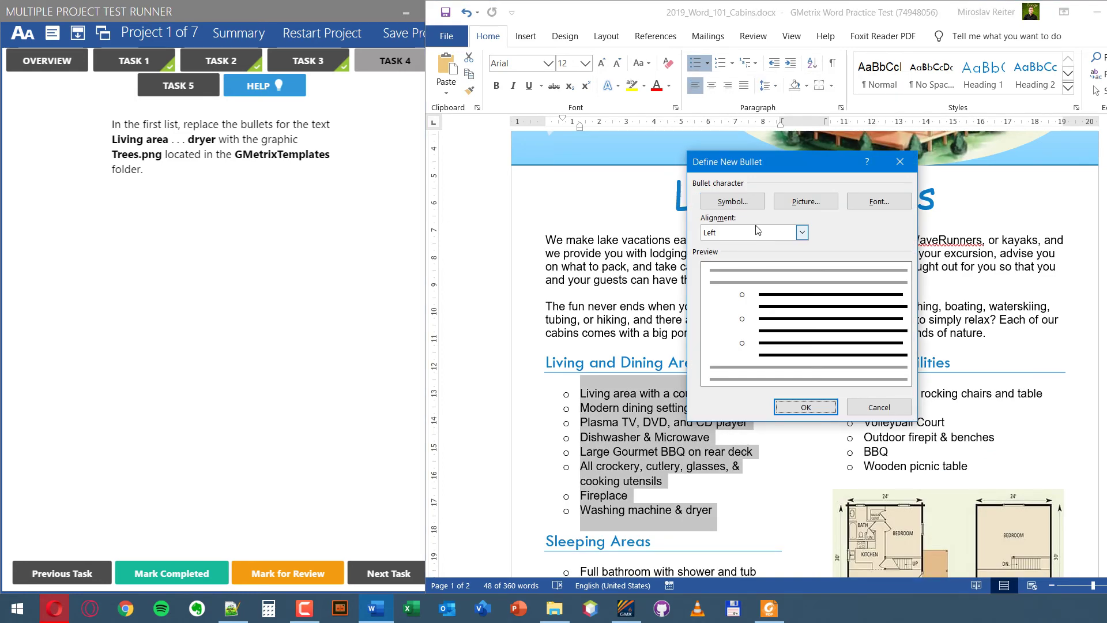
left_click(796, 202)
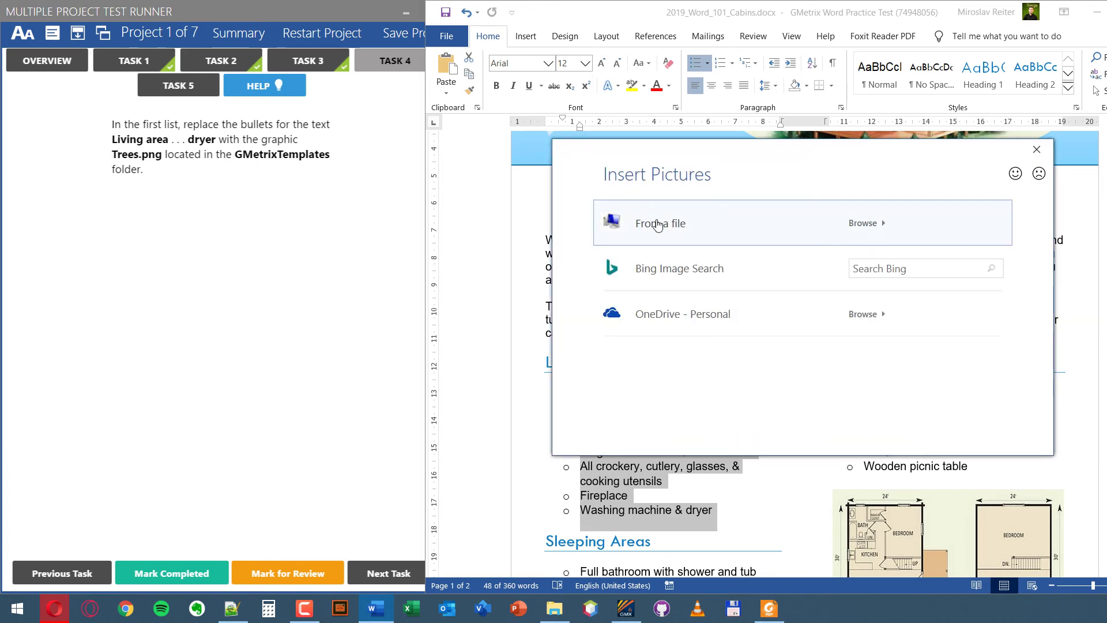
Insert Trees.png from Documents > GMetrixTemplates as the list's bullet picture
left_click(663, 224)
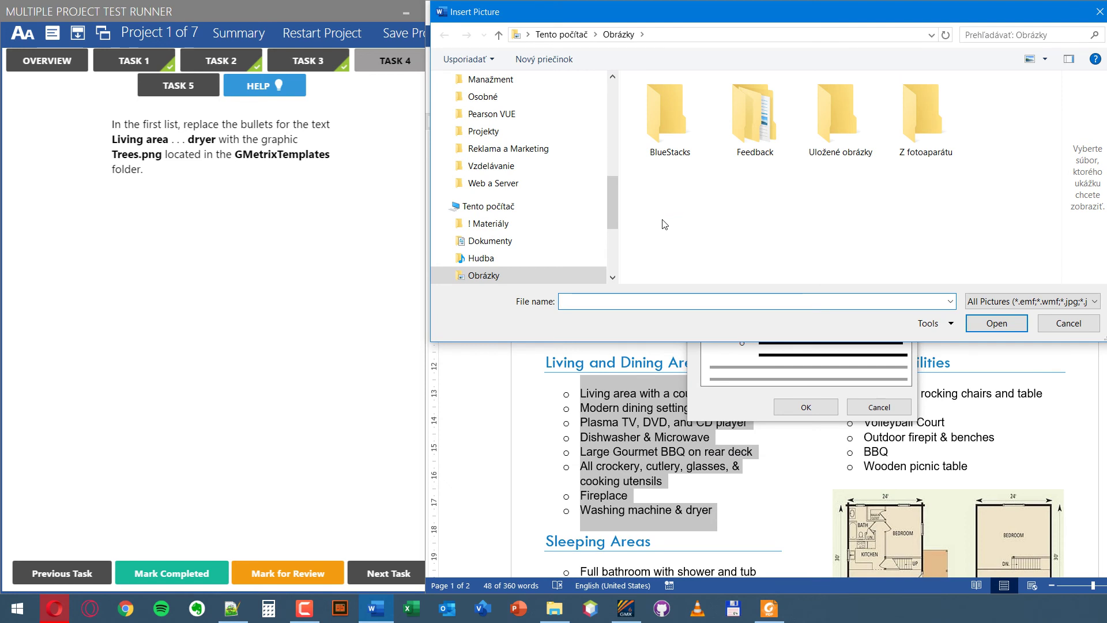
left_click(490, 242)
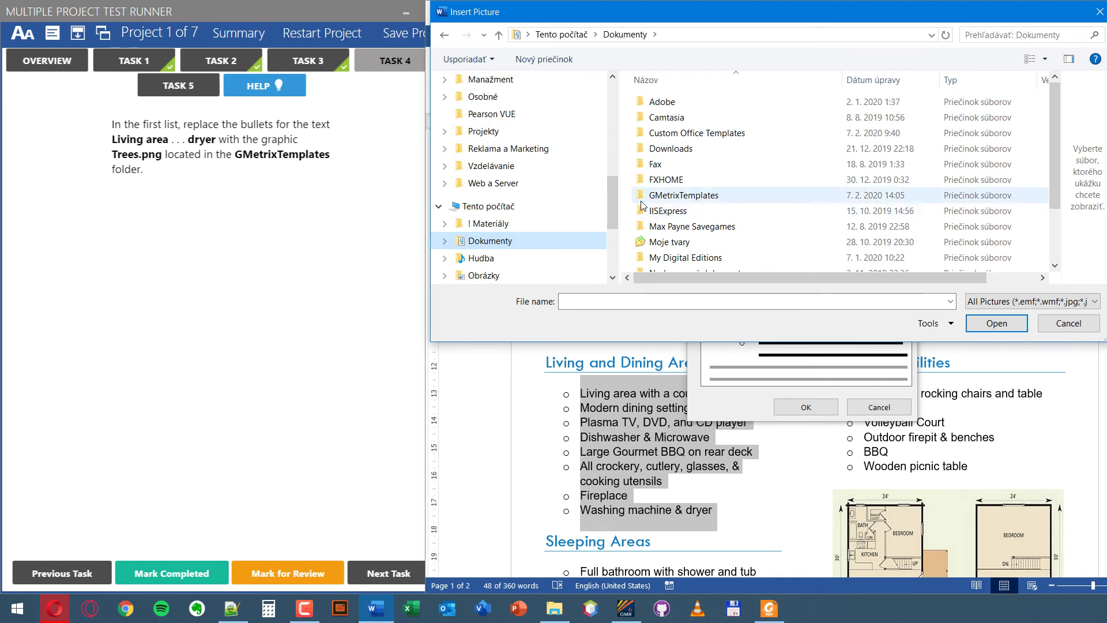
left_click(674, 196)
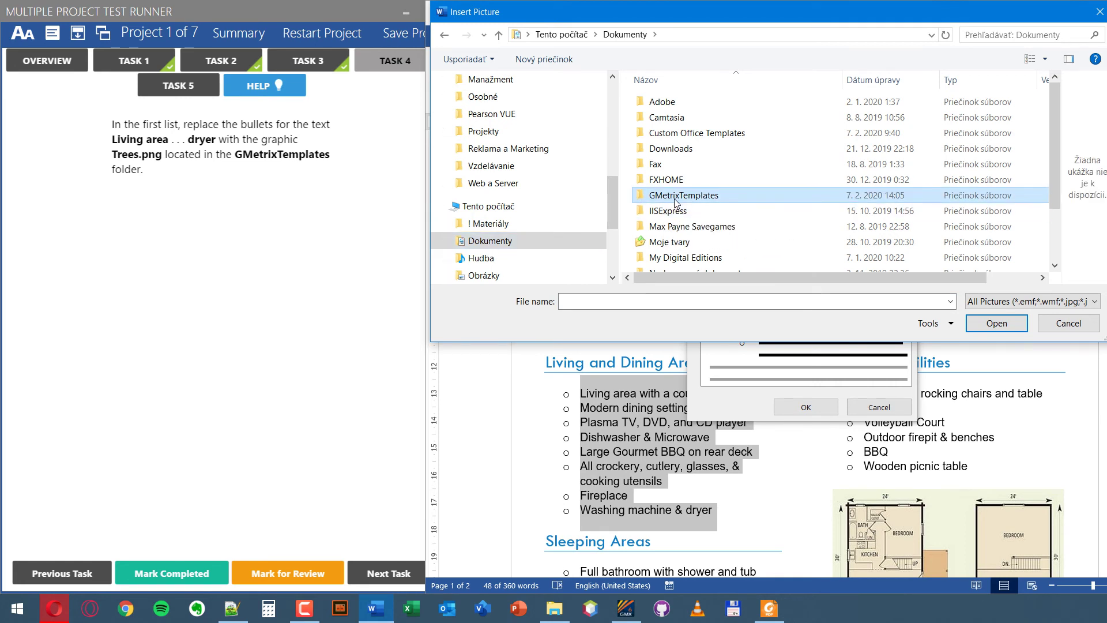
double_click(675, 196)
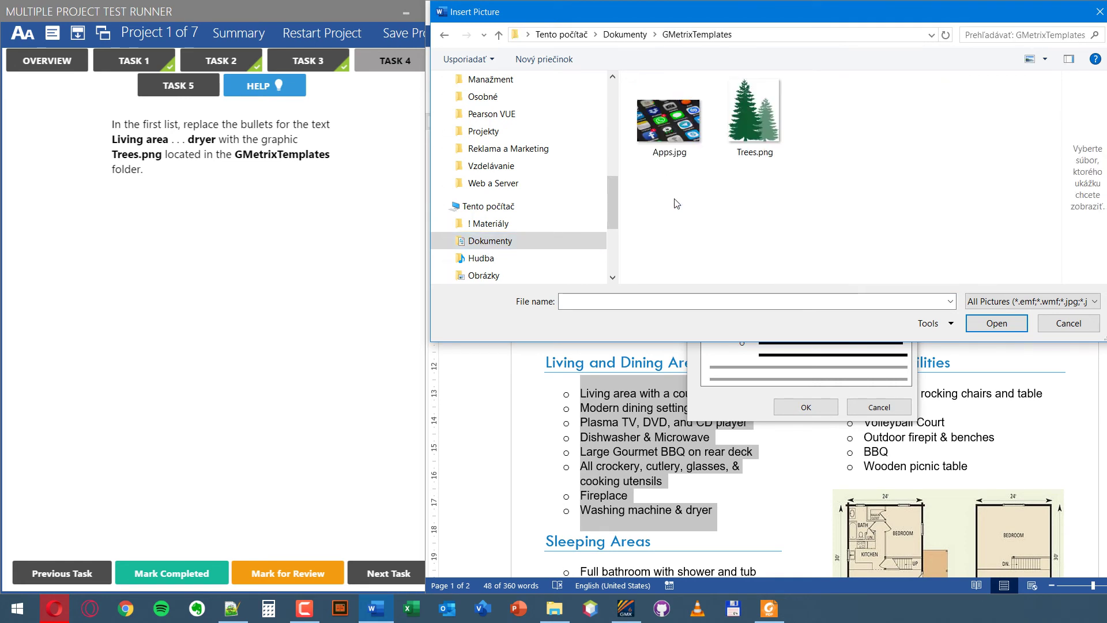
left_click(747, 120)
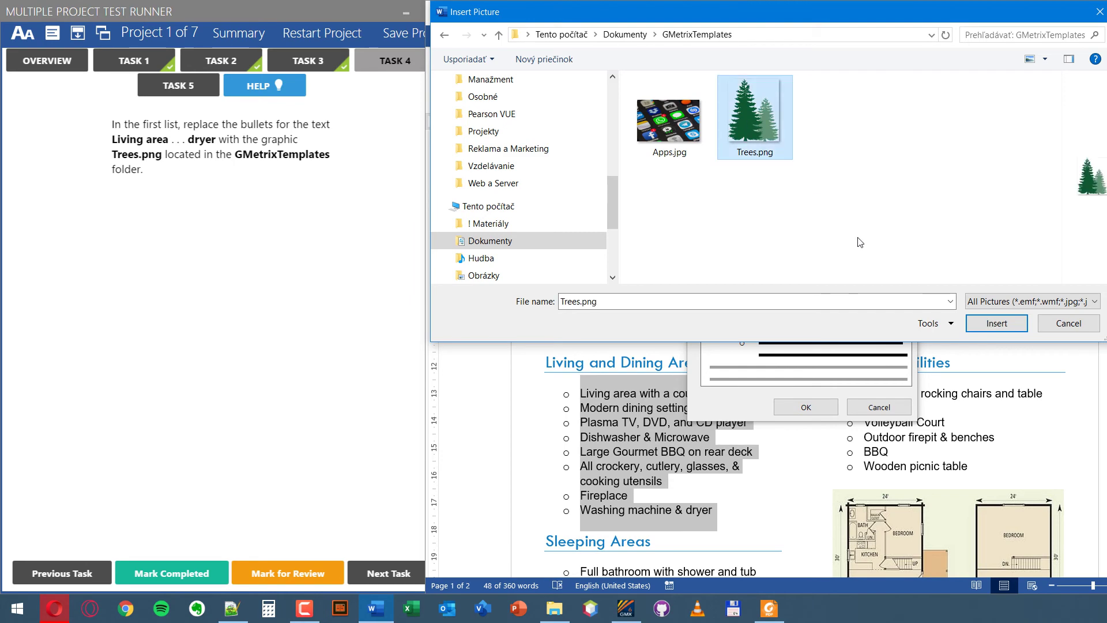
left_click(1001, 325)
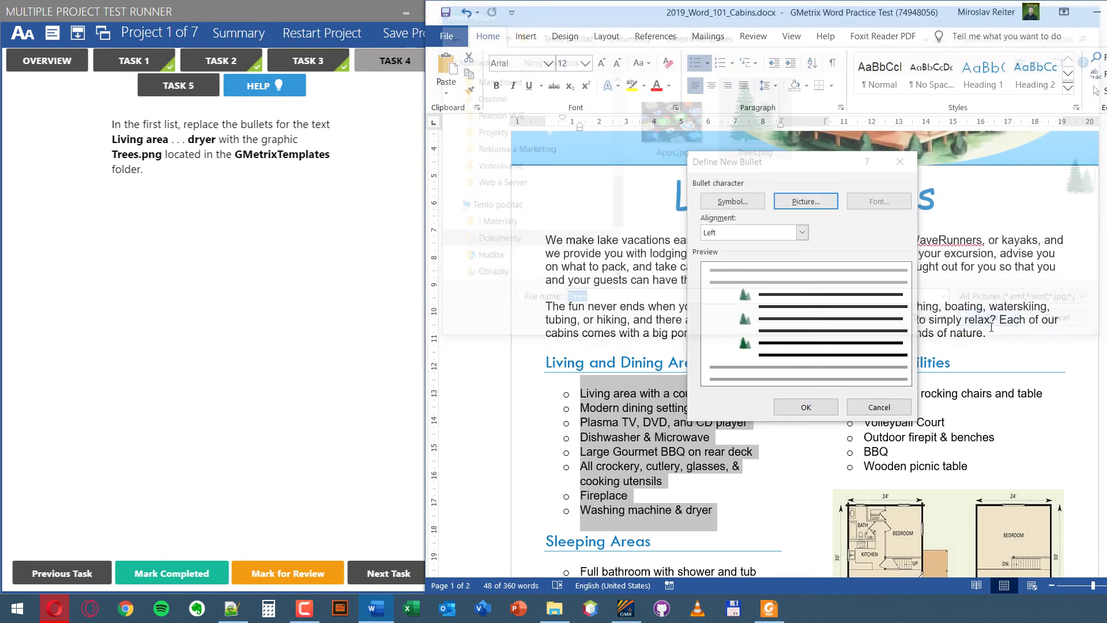
left_click(786, 408)
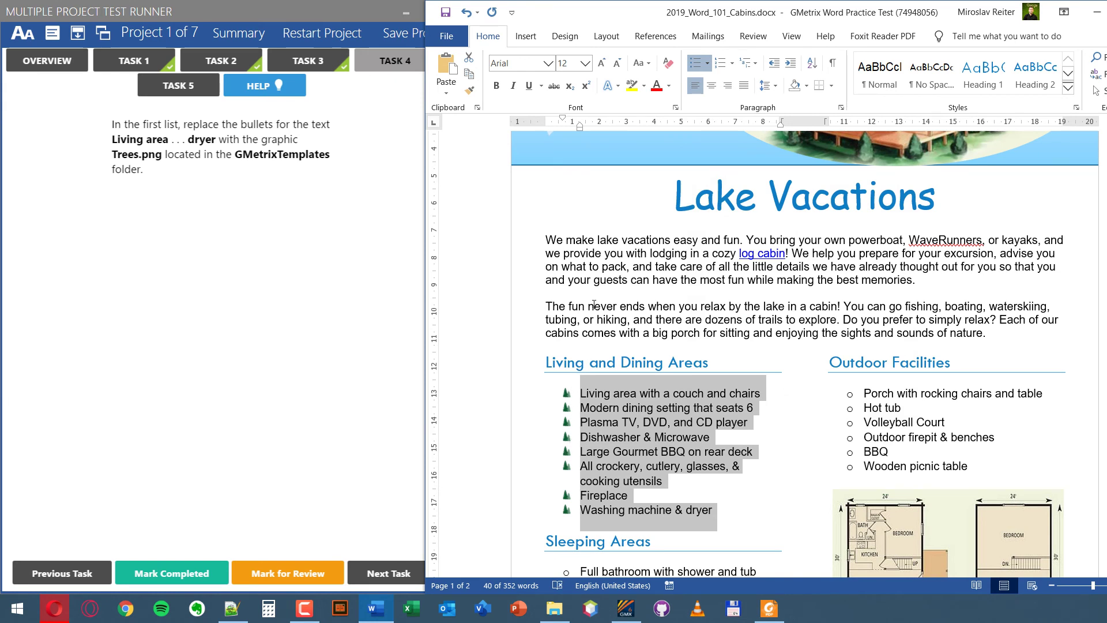
Mark Task 4 completed, open Task 5, and select the page-1 floorplan picture
left_click(172, 573)
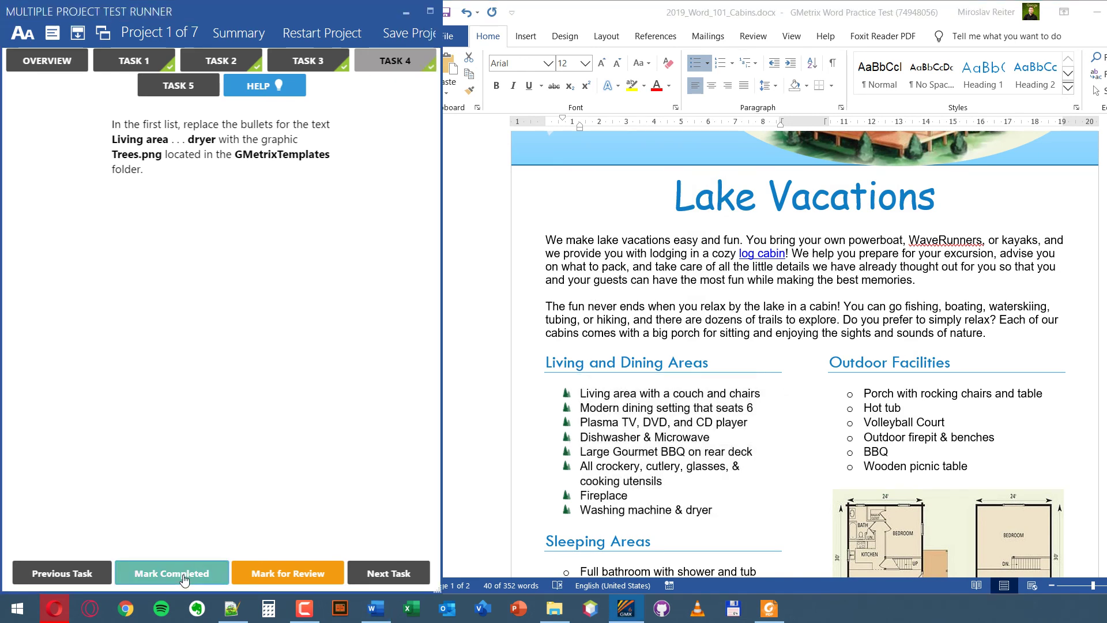
left_click(188, 89)
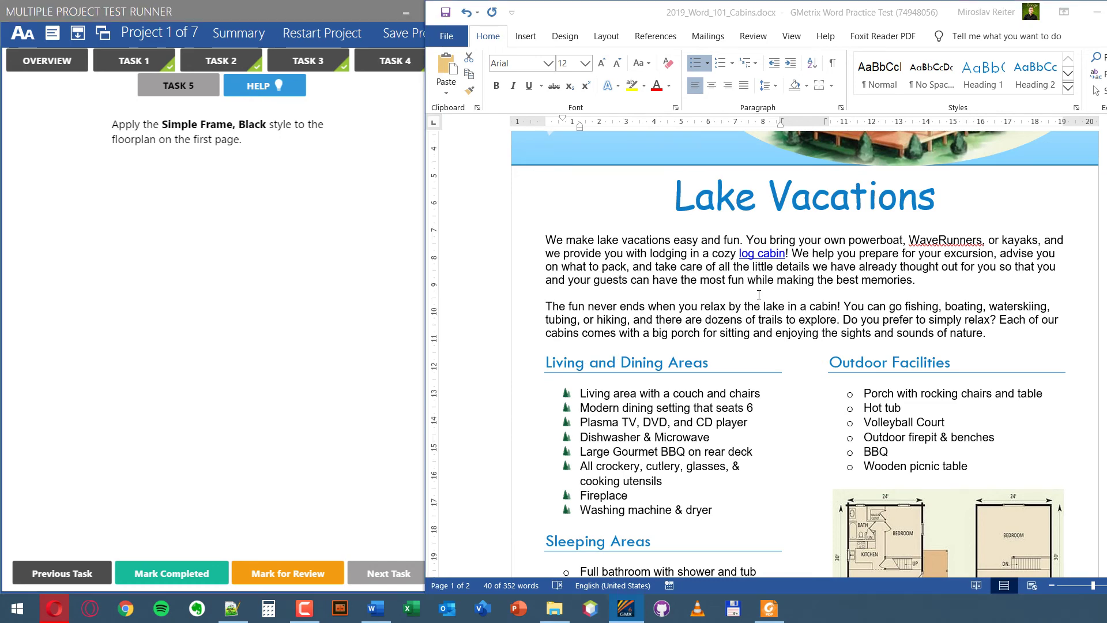
left_click(744, 279)
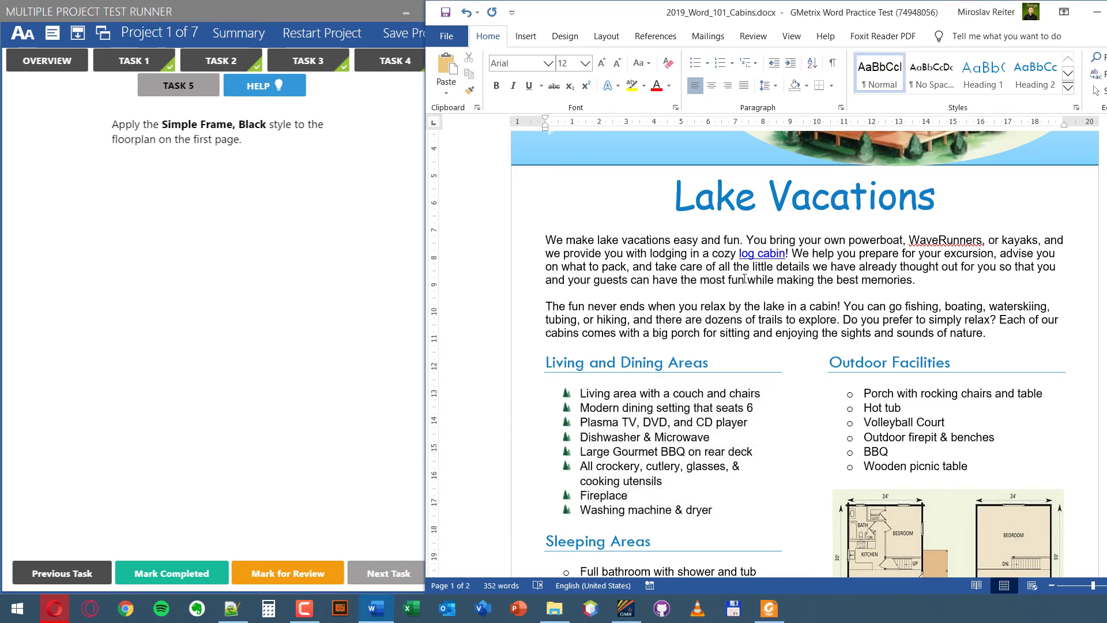
scroll(865, 317, "down", 3)
scroll(865, 317, "down", 3)
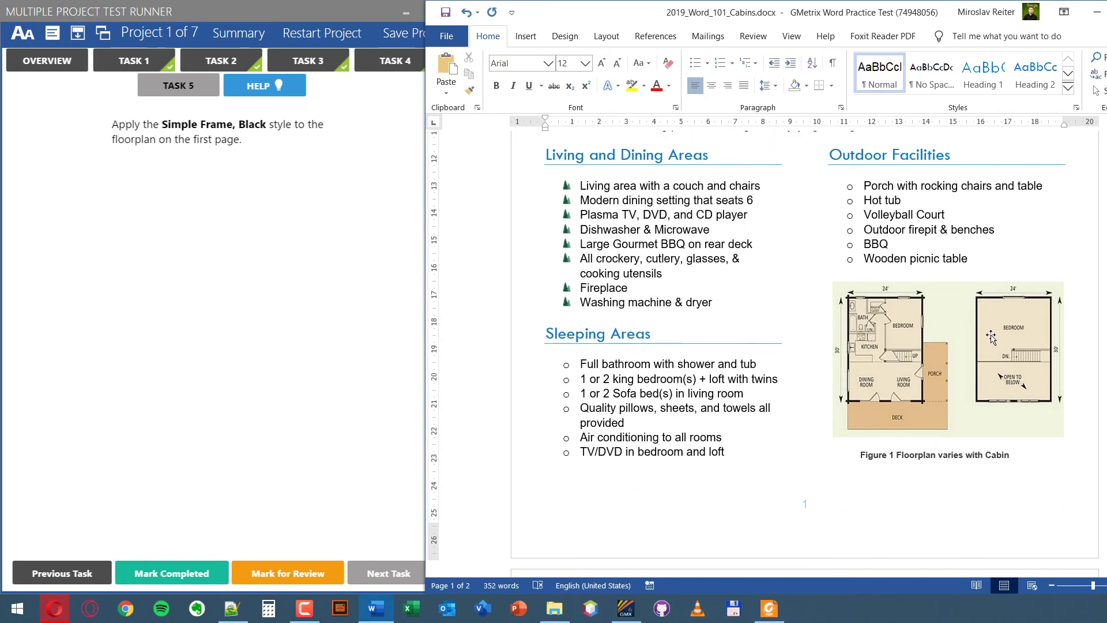
left_click(912, 284)
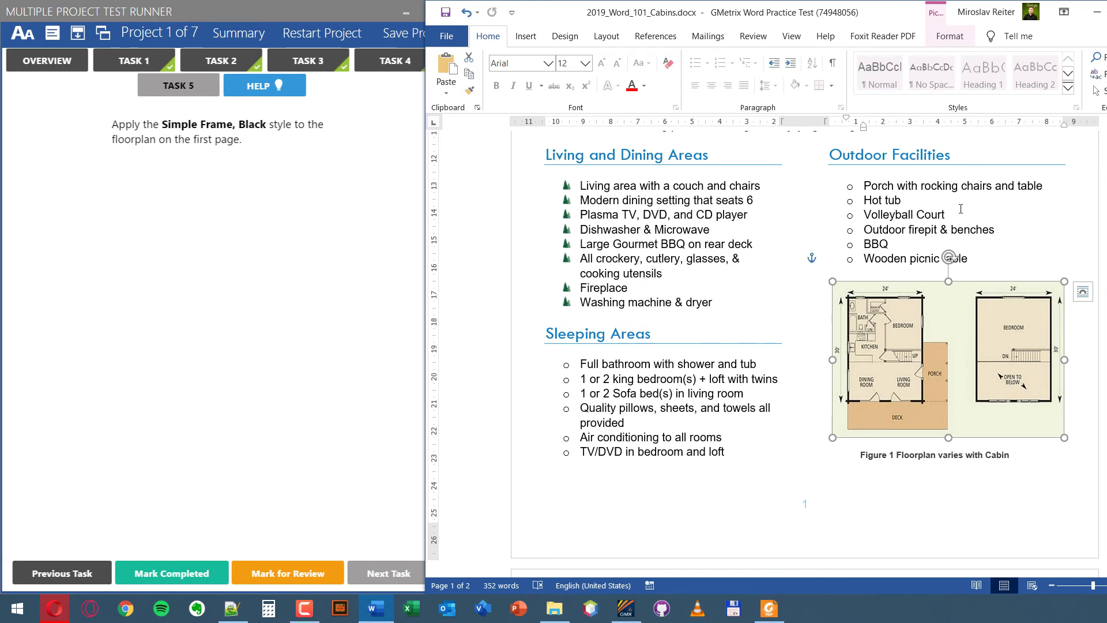
Apply the Simple Frame, Black picture style to the floorplan
left_click(949, 37)
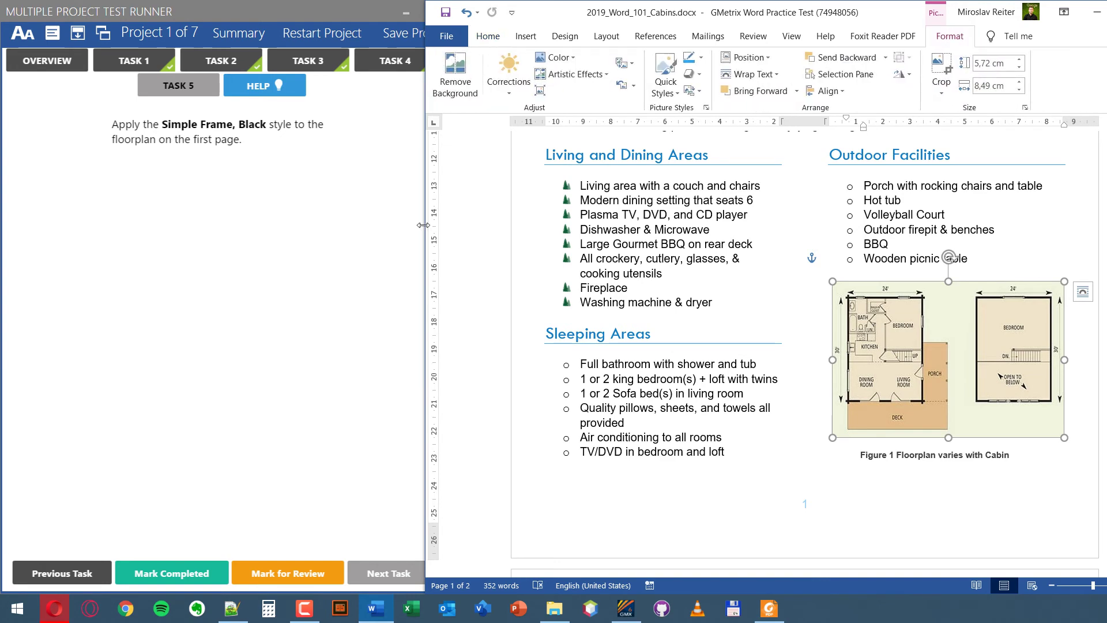
left_click_drag(424, 225, 128, 224)
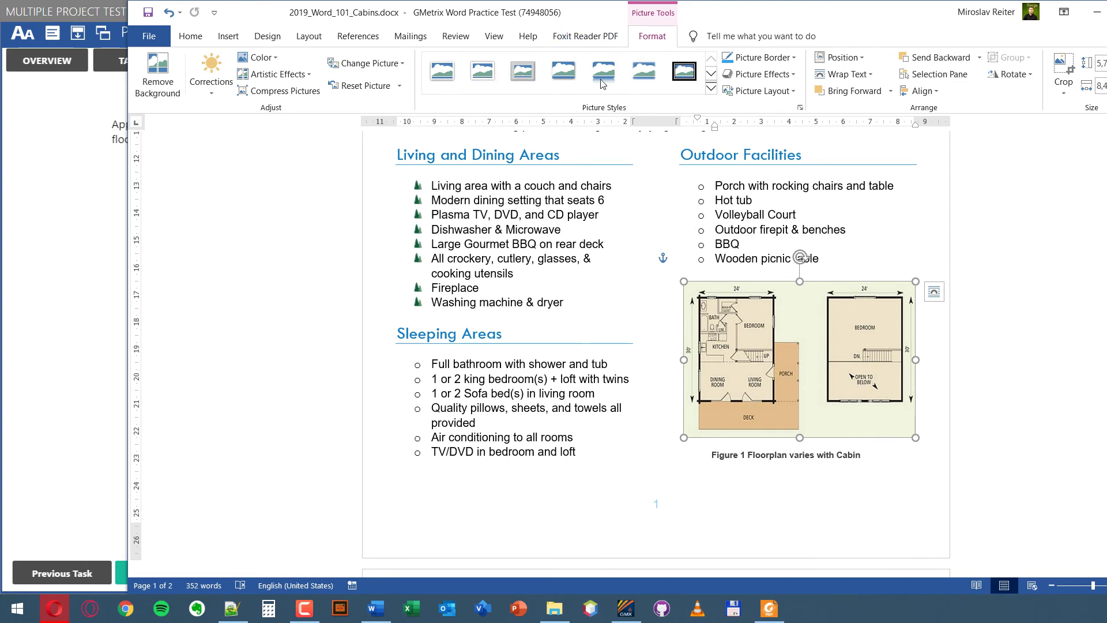
left_click(712, 88)
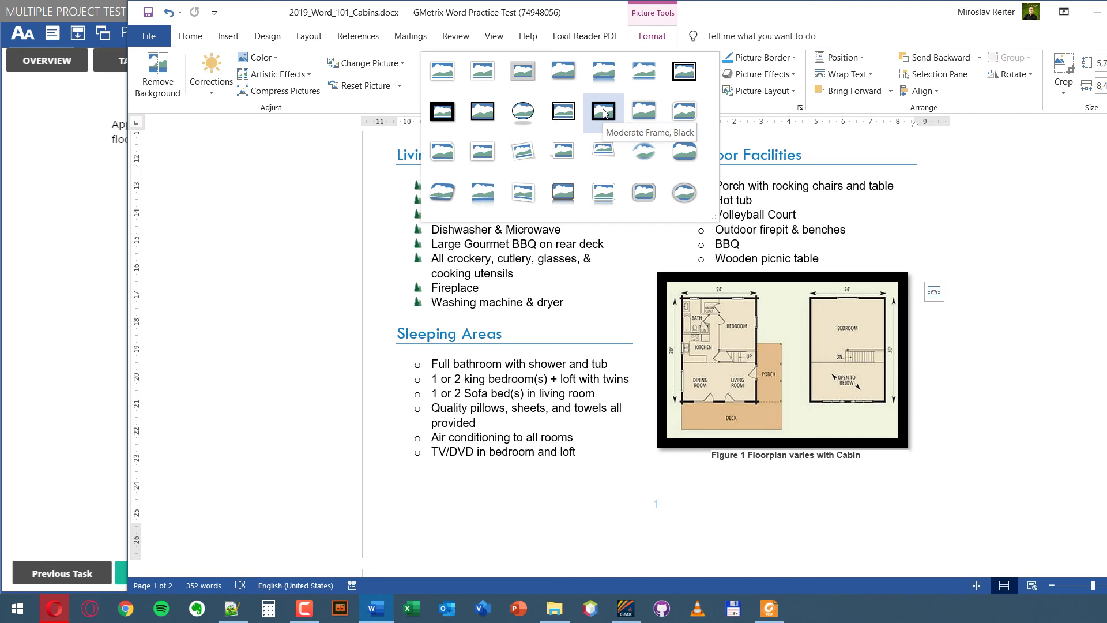
left_click(478, 112)
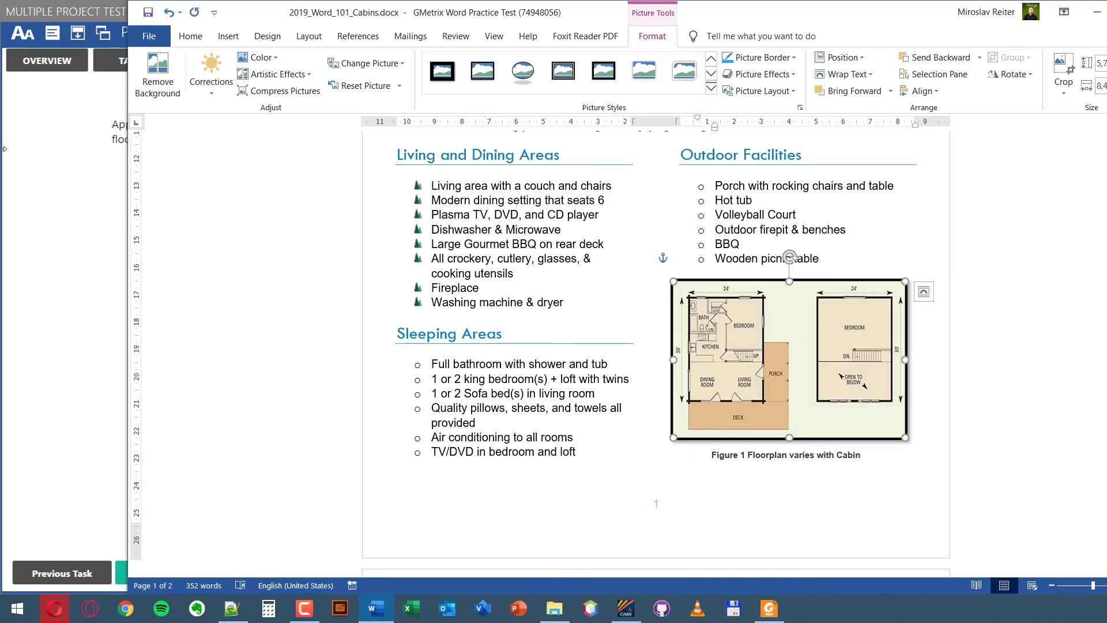
left_click_drag(128, 210, 545, 222)
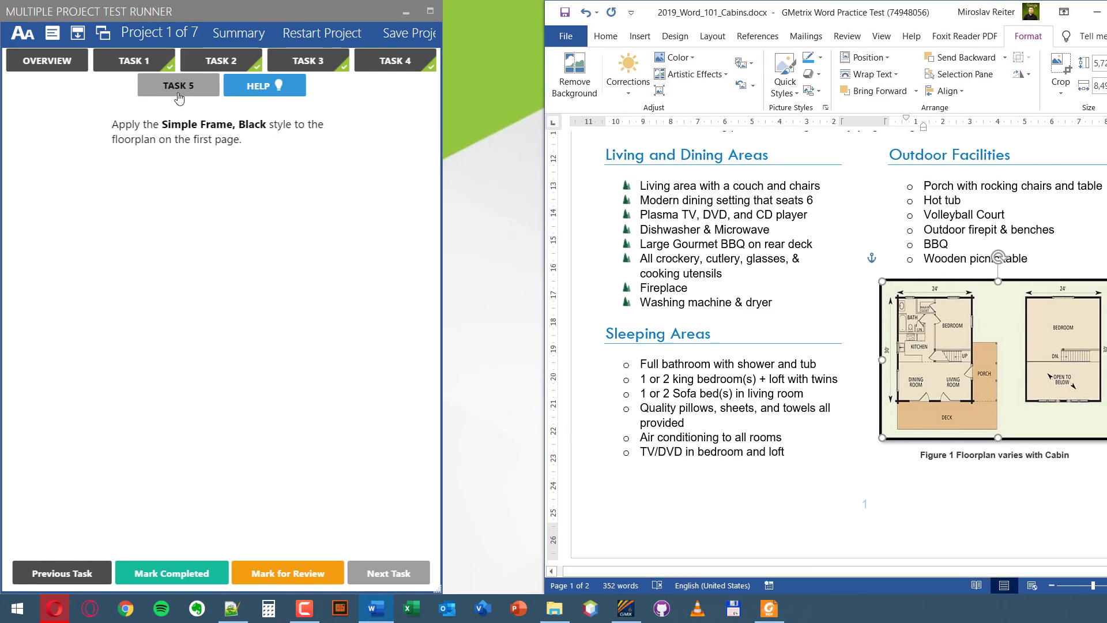
Mark task 5 completed and save the Cabins project, confirming both save prompts
left_click(159, 577)
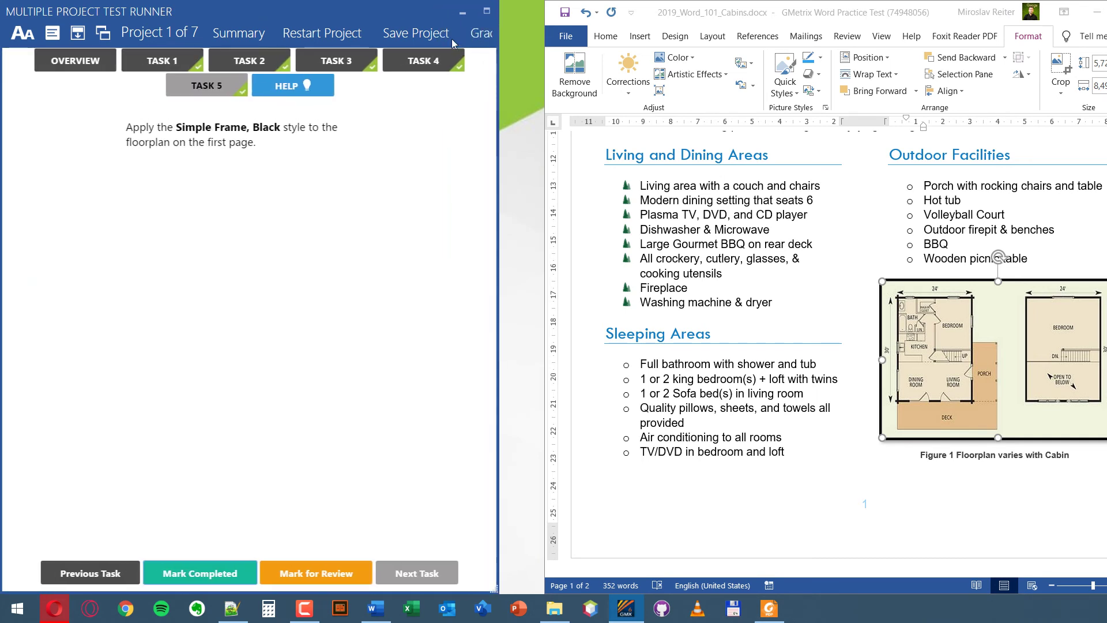
left_click(426, 35)
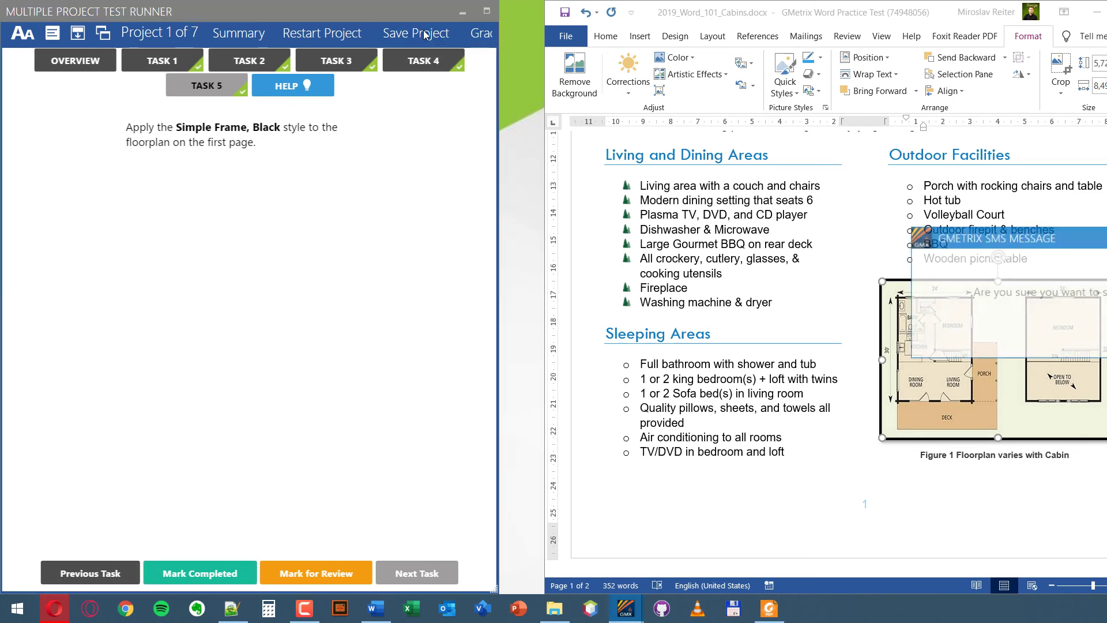
key("Return")
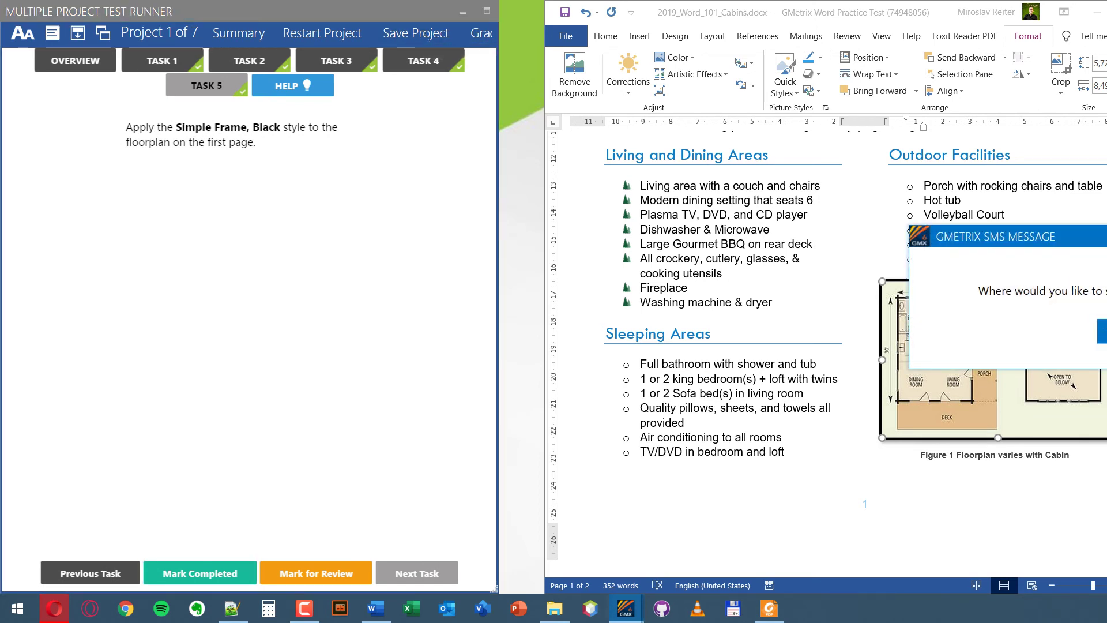
key("Return")
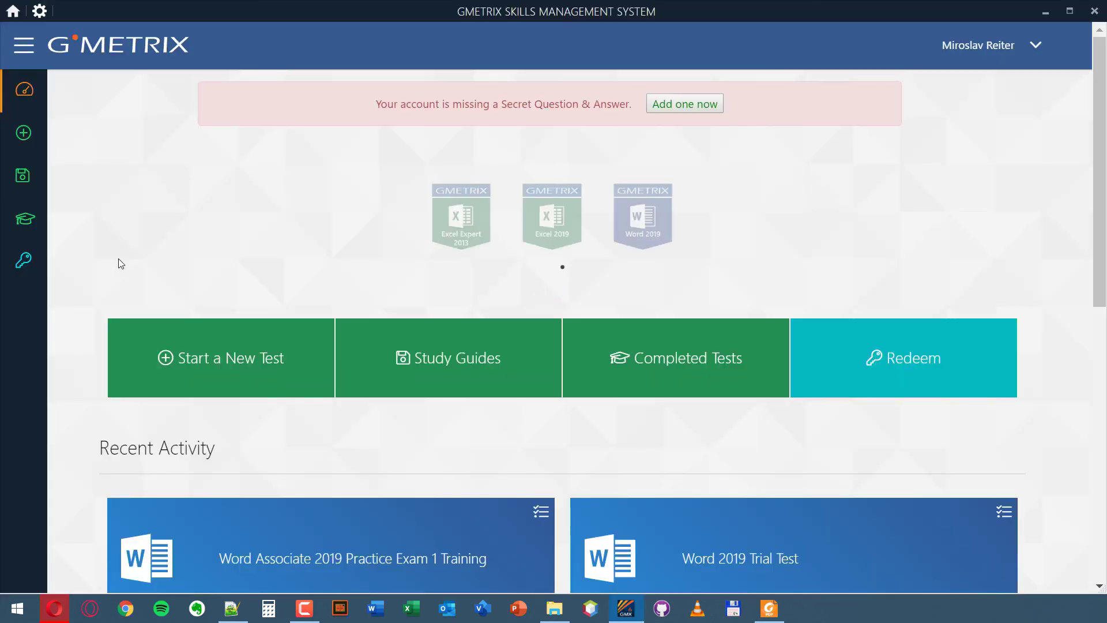
scroll(192, 263, "down", 5)
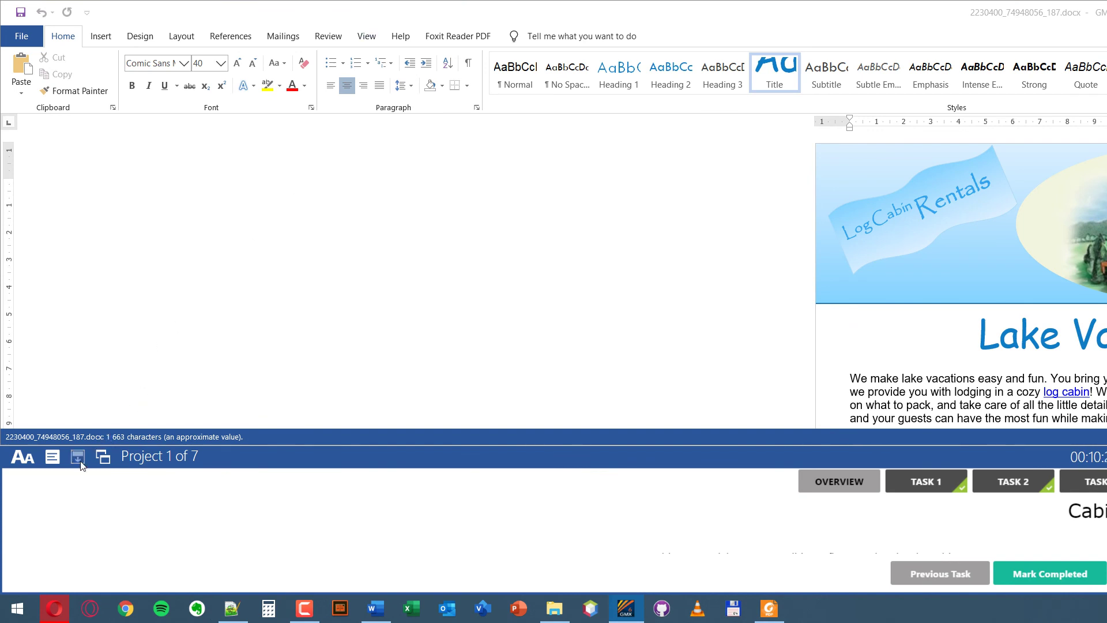
Undock the test panel, grade the Cabins project and continue to Project 2, the Apps document
left_click(79, 459)
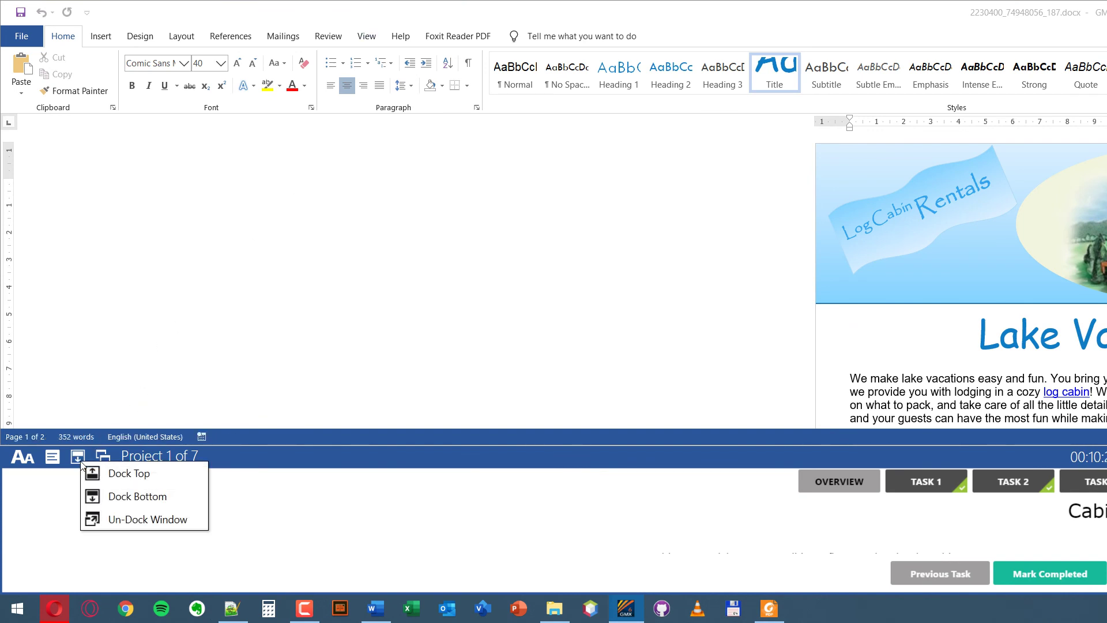
left_click(133, 521)
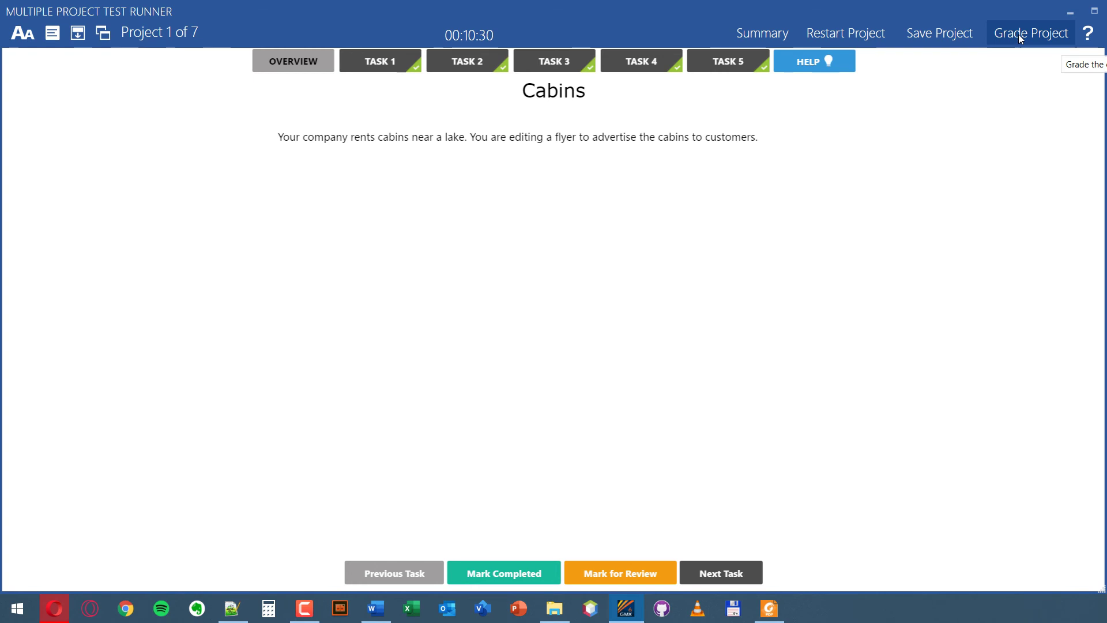
left_click(1018, 36)
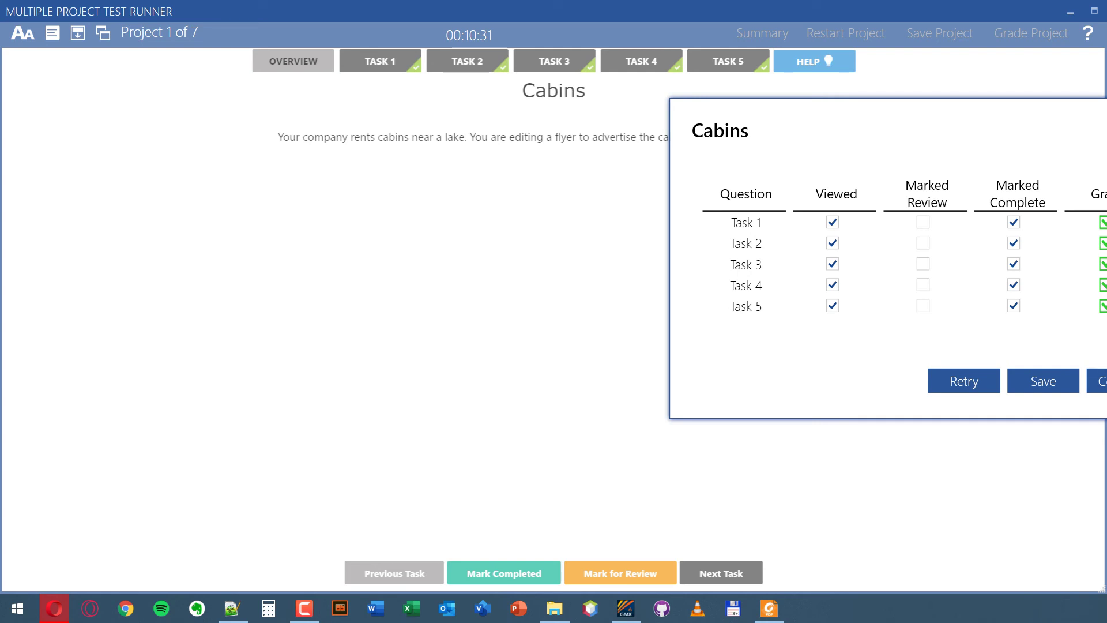
left_click(1099, 381)
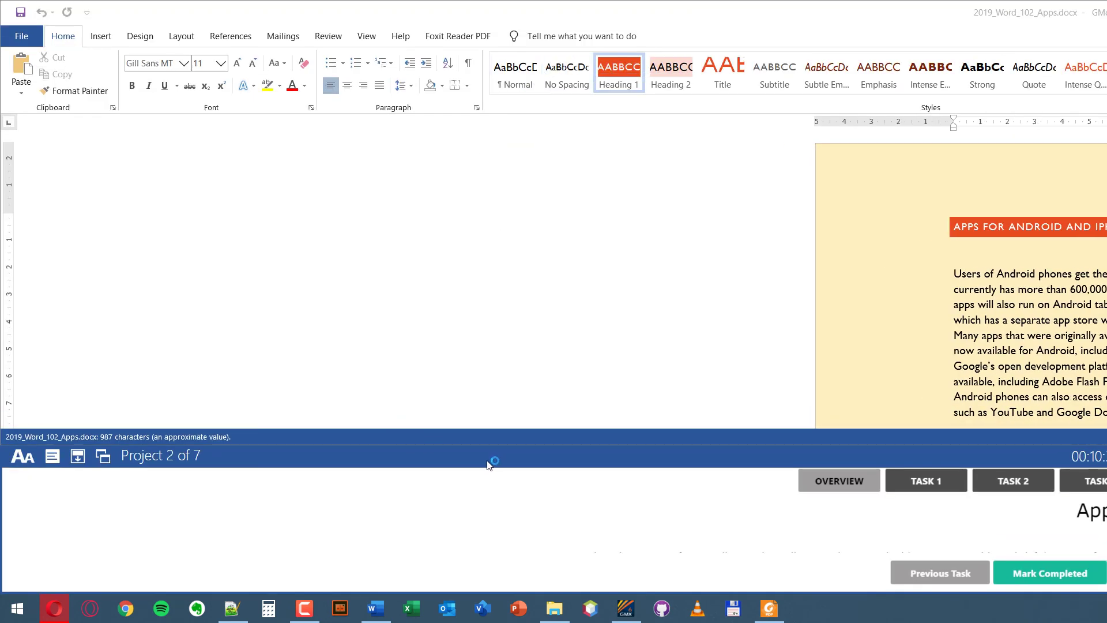
Place the floating test panel and the Word window side by side, then show Task 1's instructions
left_click(81, 462)
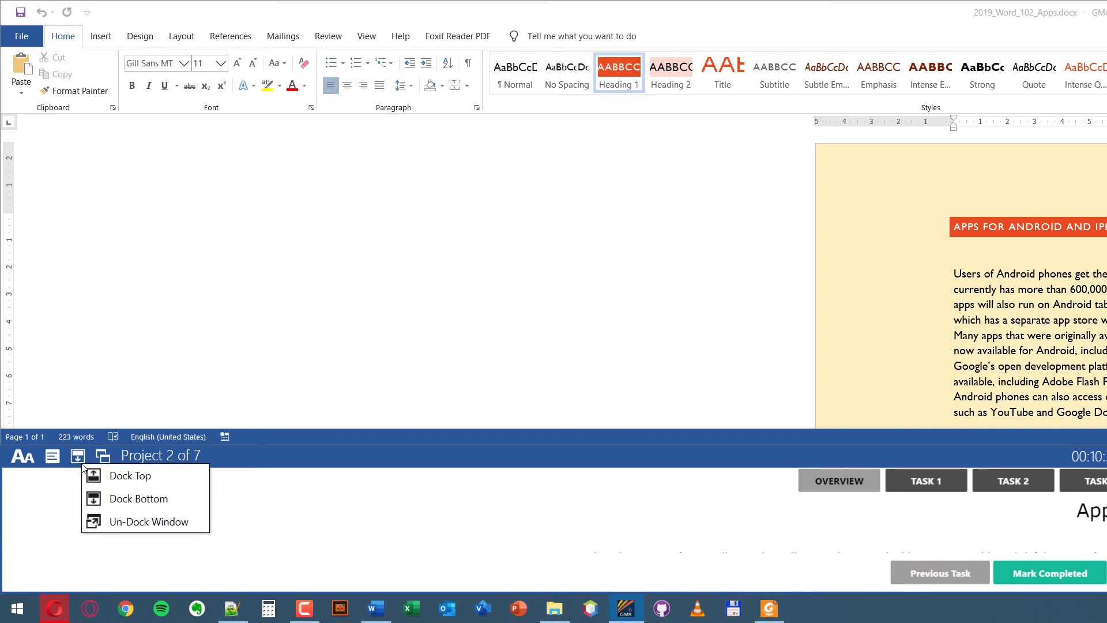
left_click(154, 523)
mouse_move(806, 168)
left_mouse_down()
mouse_move(572, 109)
mouse_move(627, 103)
left_mouse_up()
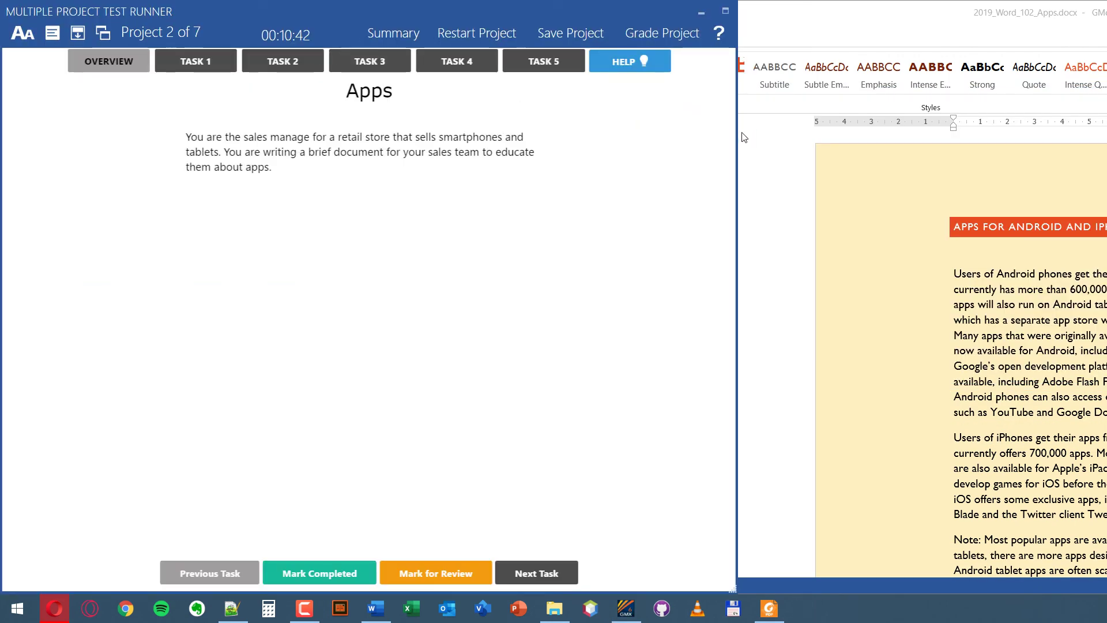
left_click_drag(735, 139, 479, 132)
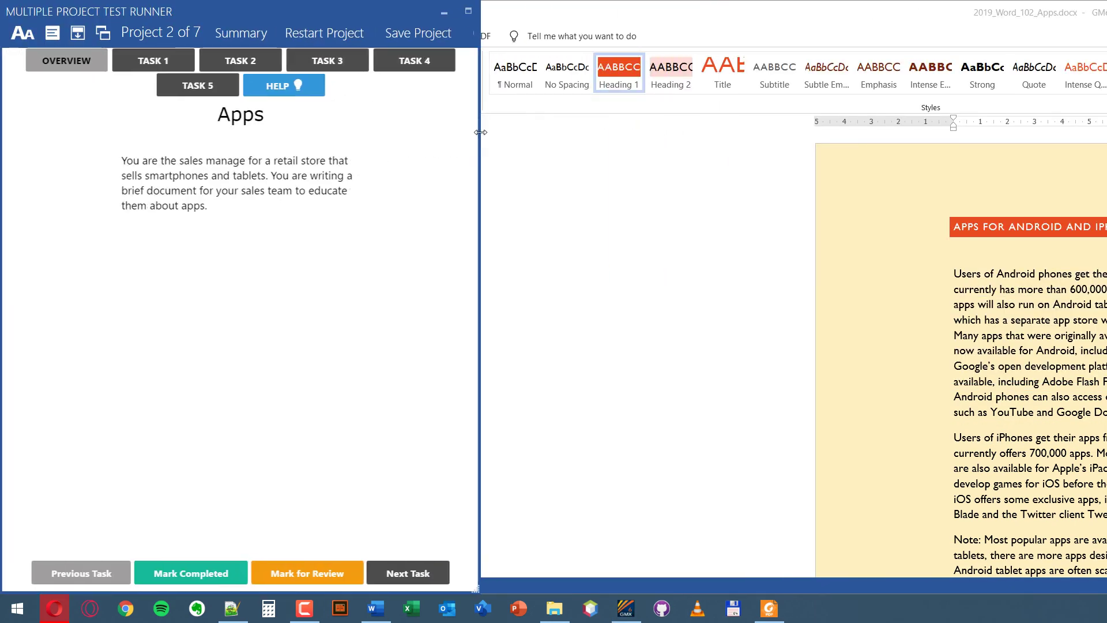
left_click_drag(586, 12, 468, 53)
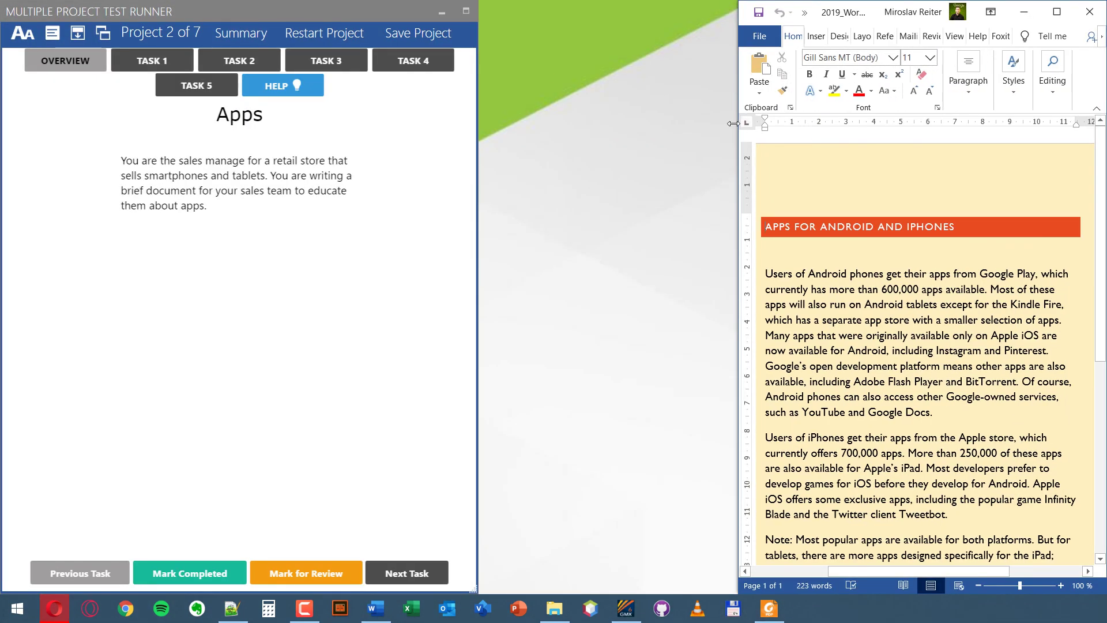
left_click_drag(738, 119, 370, 111)
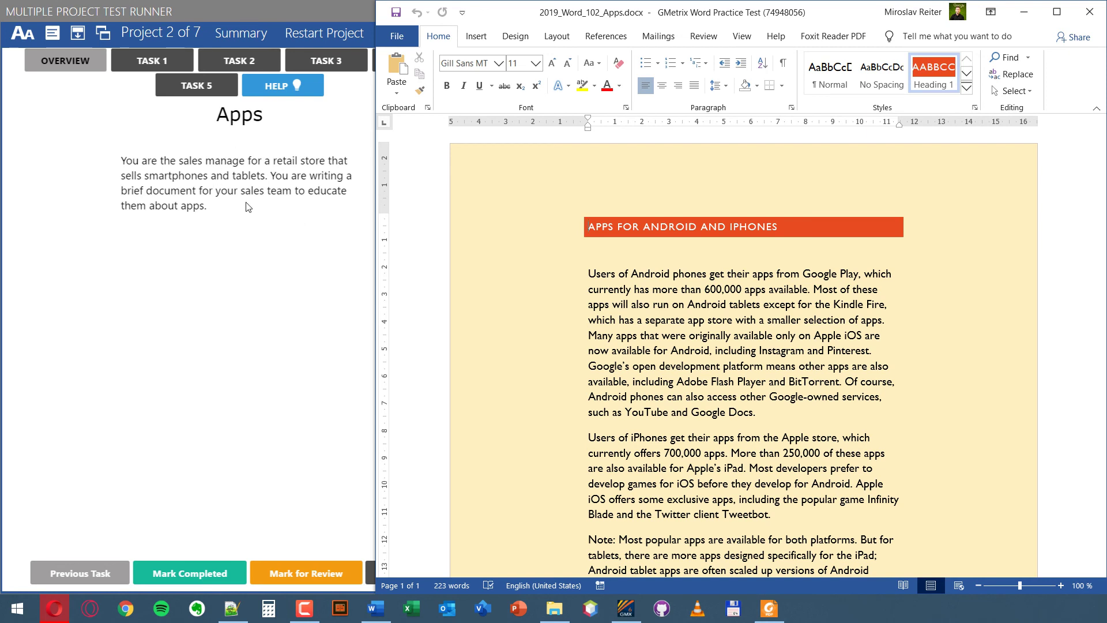
left_click(151, 61)
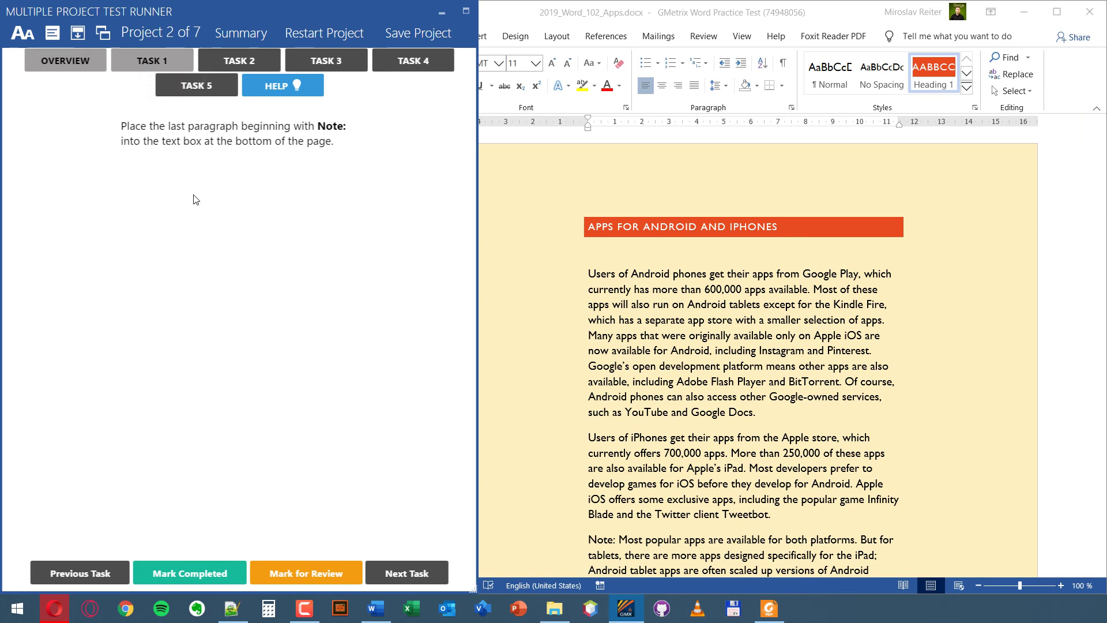
Show paragraph marks in the Apps document below the Note paragraph
left_click(674, 256)
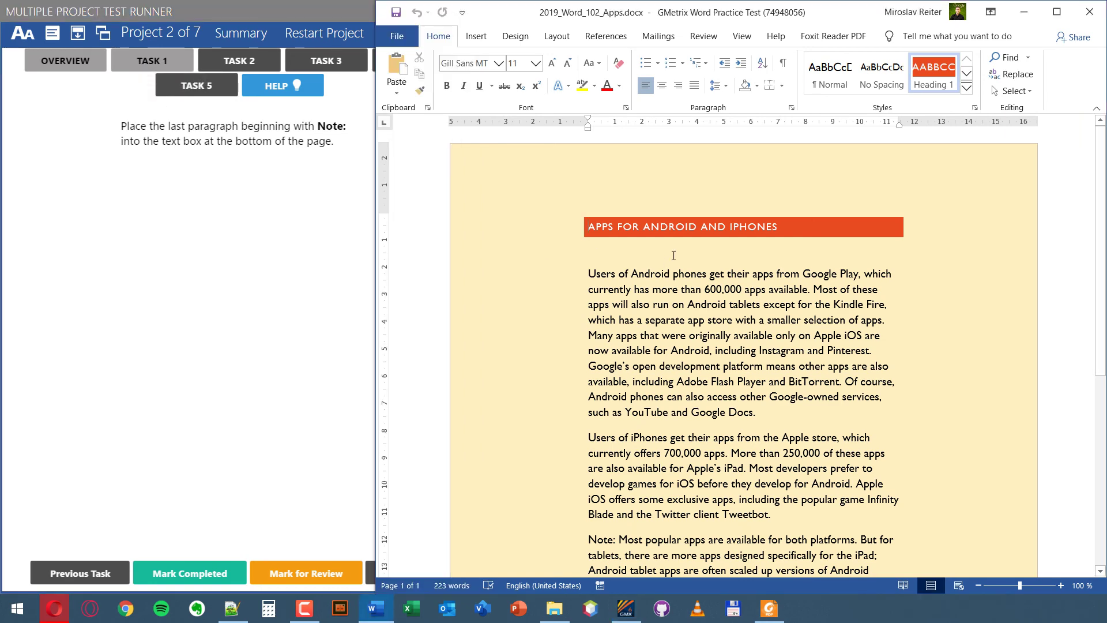
scroll(673, 256, "down", 5)
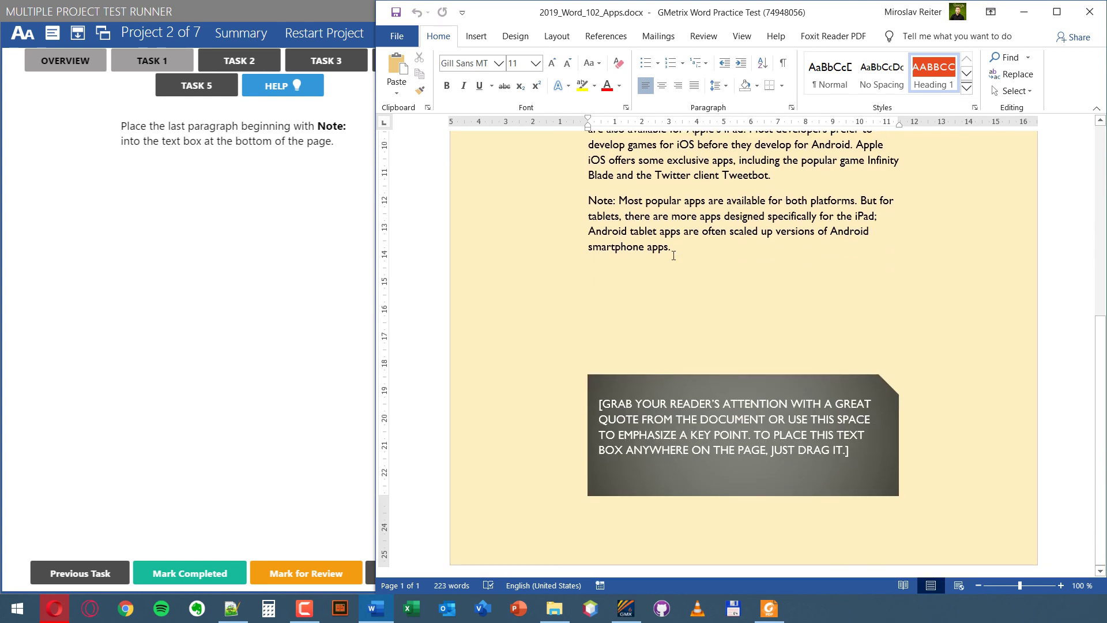
left_click(674, 255)
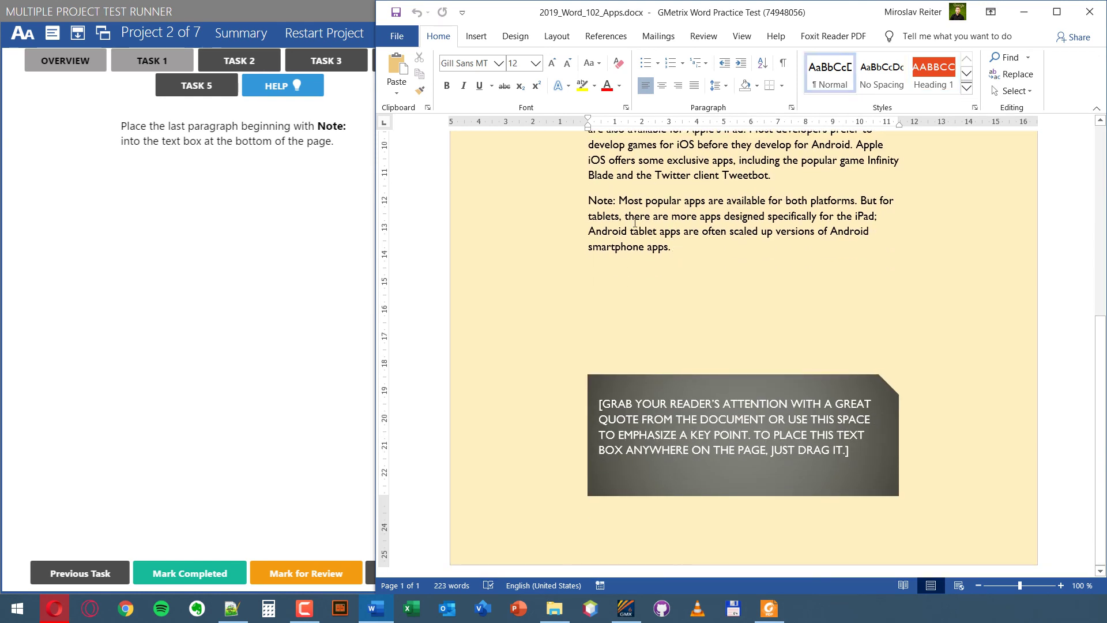
left_click(783, 63)
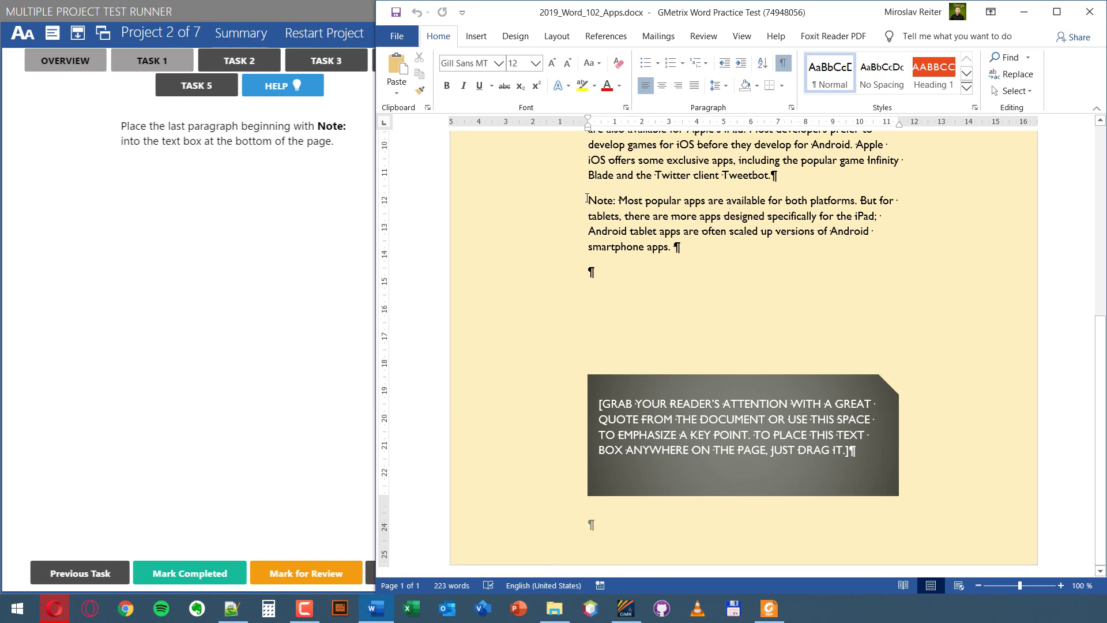
Move the Note paragraph over the bottom text box's placeholder, then mark Task 1 completed
left_click_drag(587, 199, 672, 247)
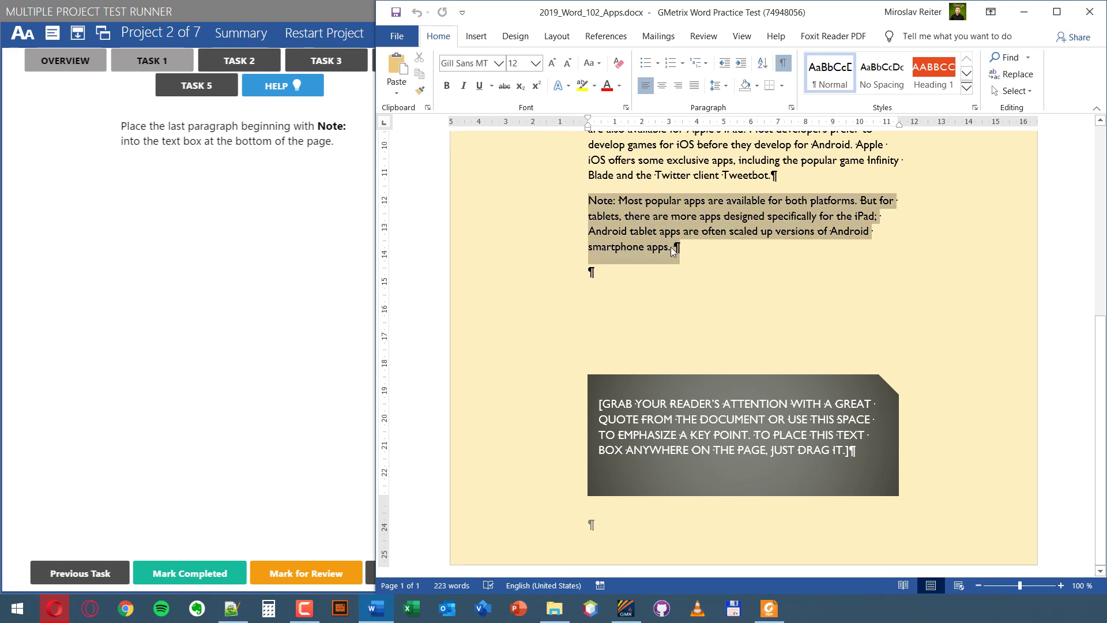
left_click_drag(642, 220, 674, 424)
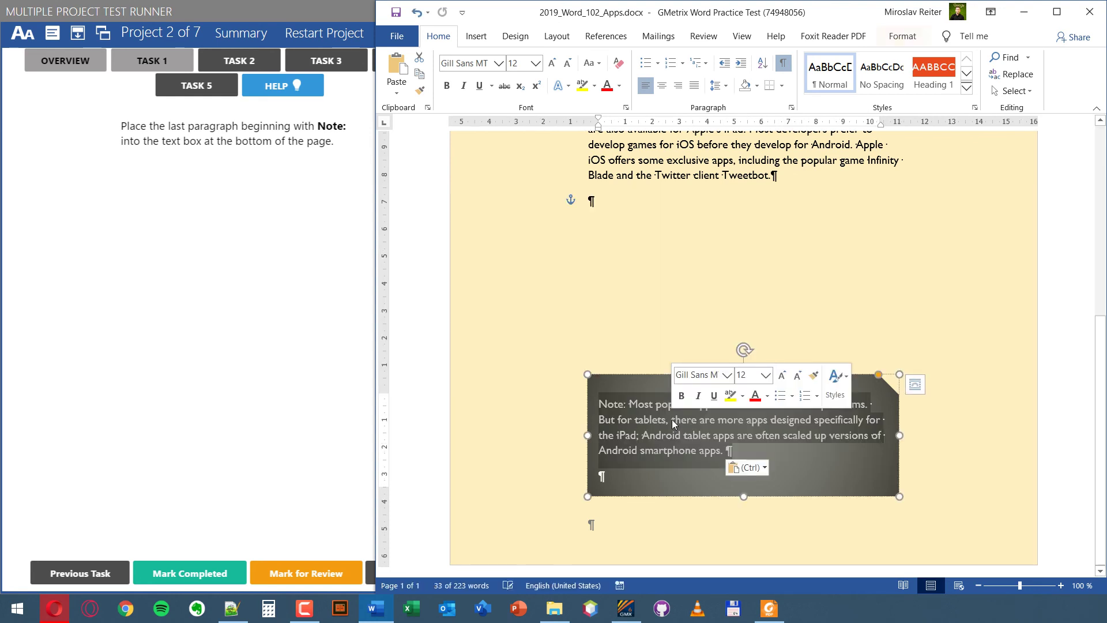
left_click(417, 12)
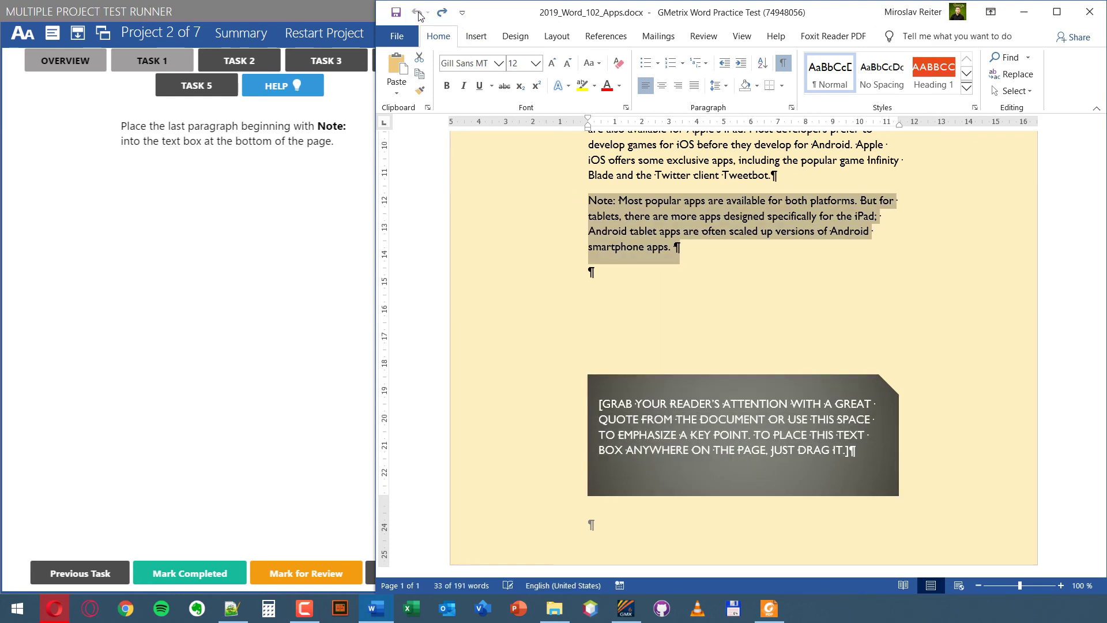
left_click(658, 410)
type("Note: Most popular apps are available for both platforms. But for tablets, there are more apps designed specifically for the iPad; Android tablet apps are often scaled up versions of Android smartphone apps.")
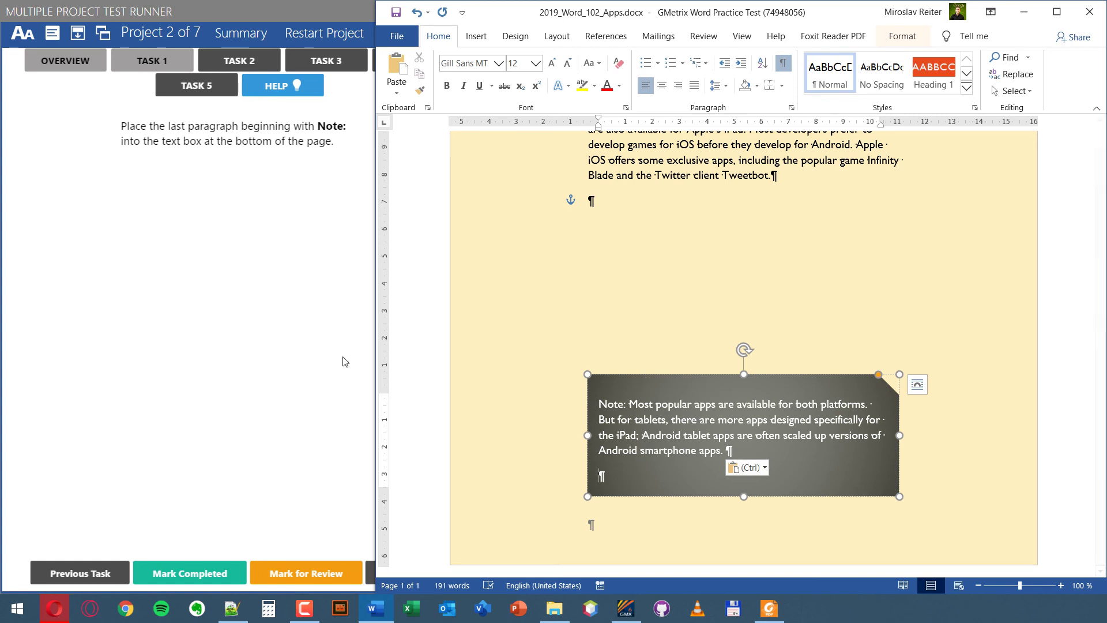
left_click(211, 574)
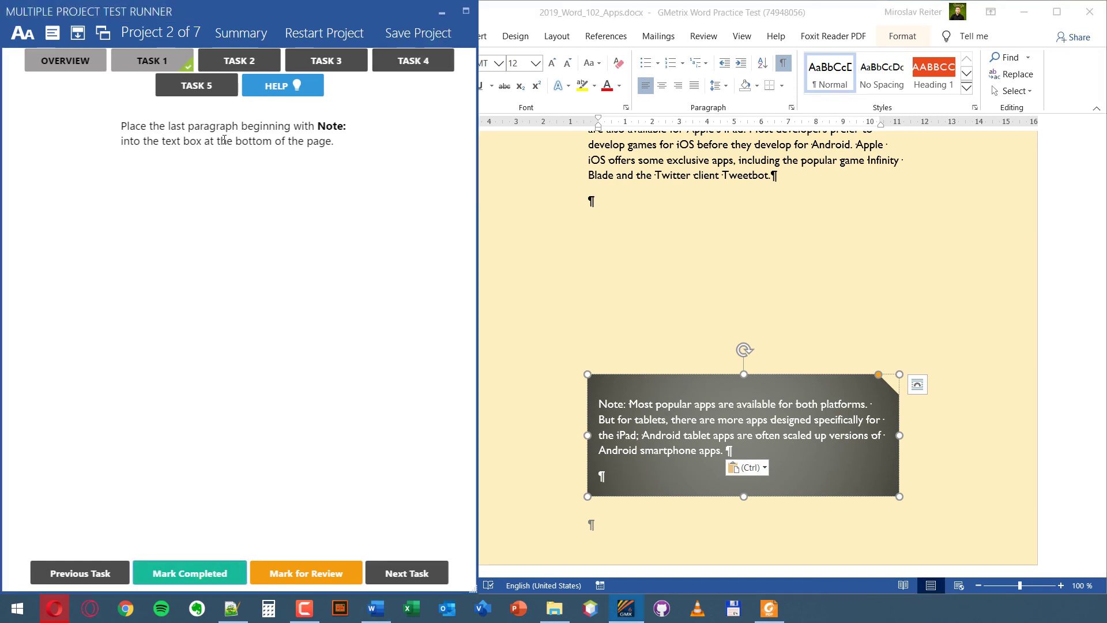
Open the 1" top/bottom, 1.5" left/right margins task and show Word's Layout commands with the text box deselected
left_click(242, 62)
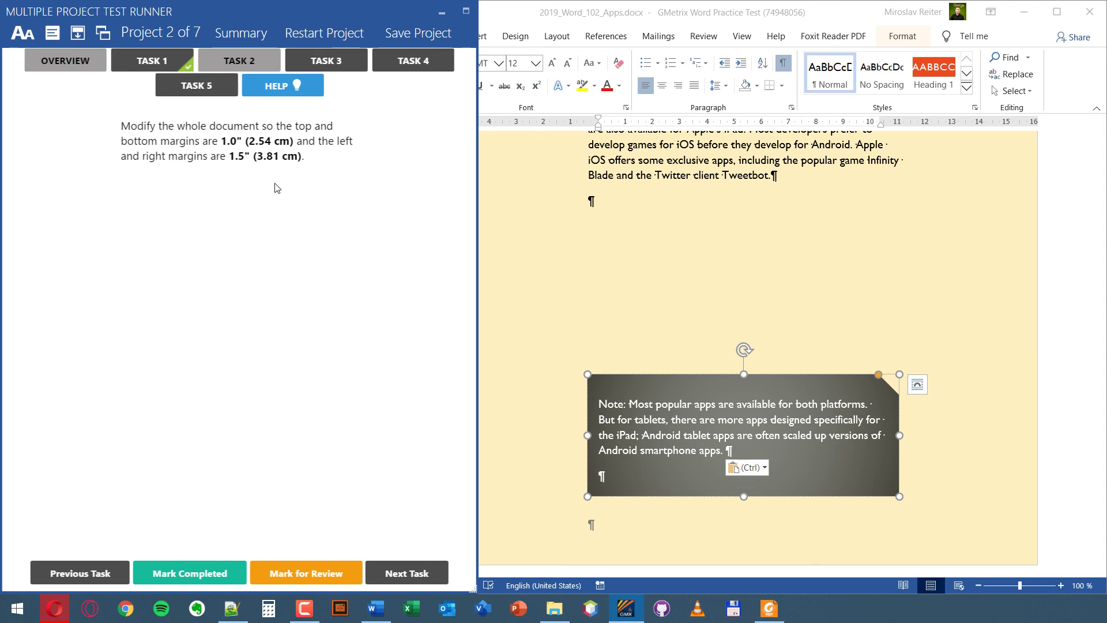
left_click(627, 206)
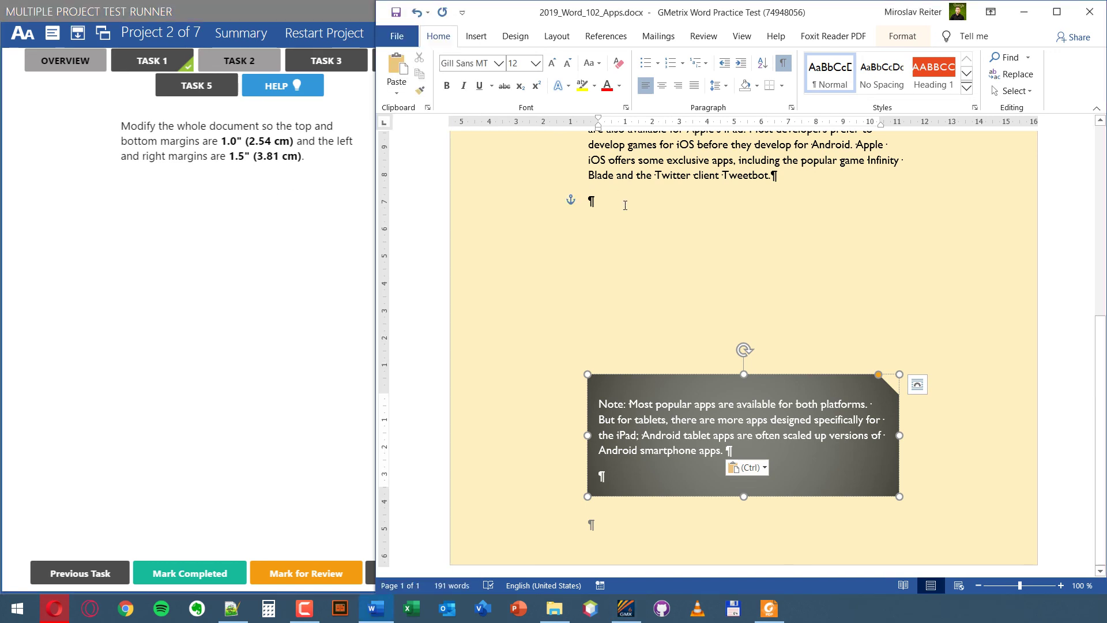
scroll(625, 205, "up", 6)
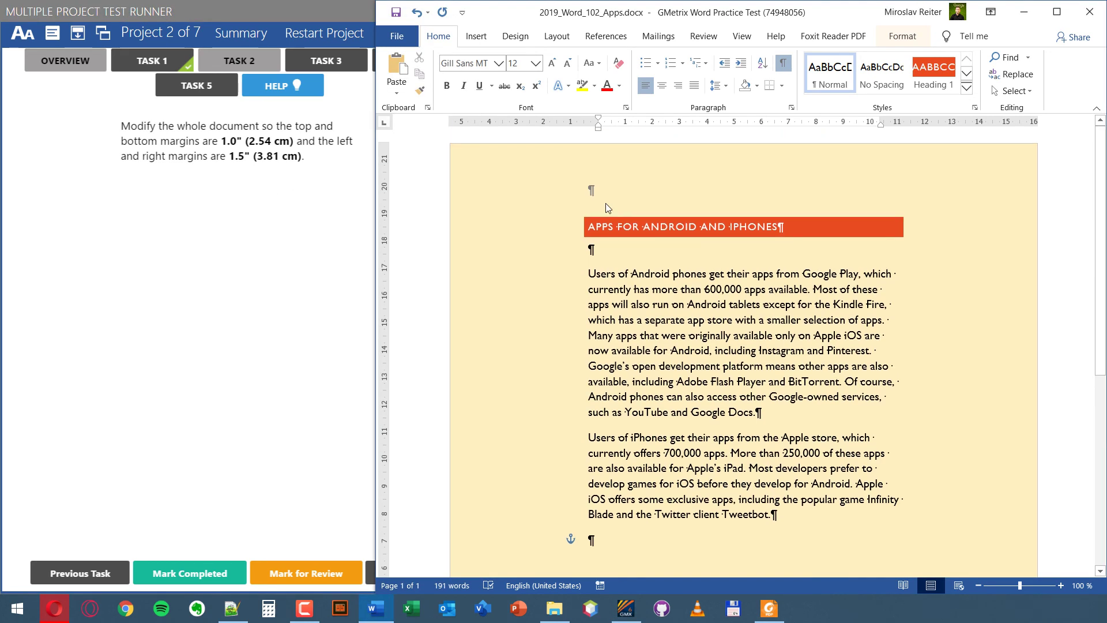
left_click(565, 39)
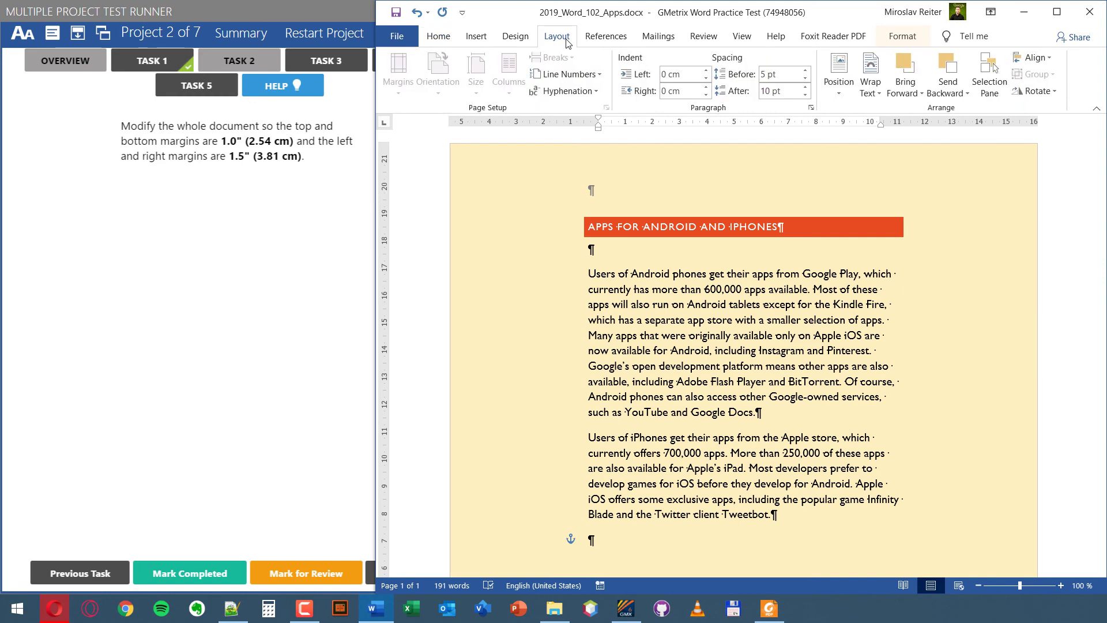
left_click(701, 342)
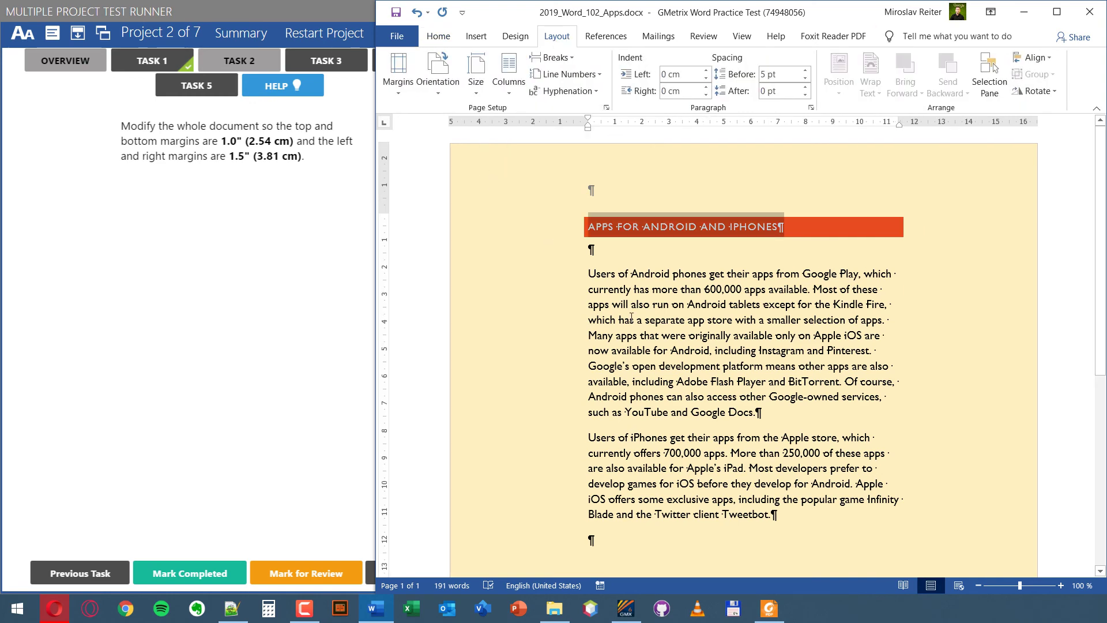
scroll(627, 318, "down", 7)
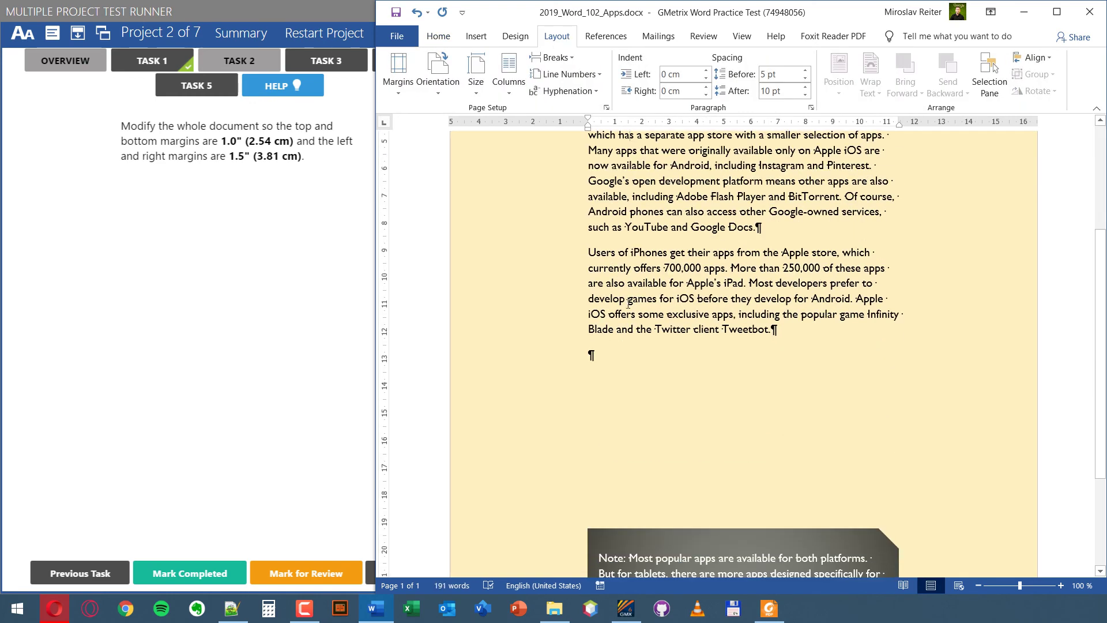
left_click(660, 403)
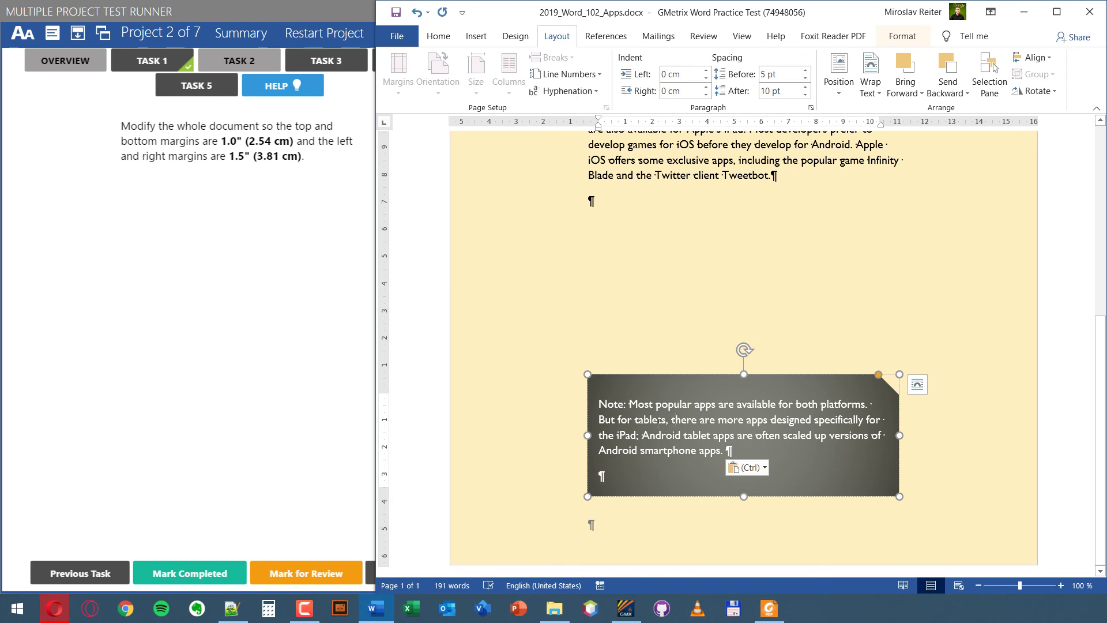
left_click(640, 252)
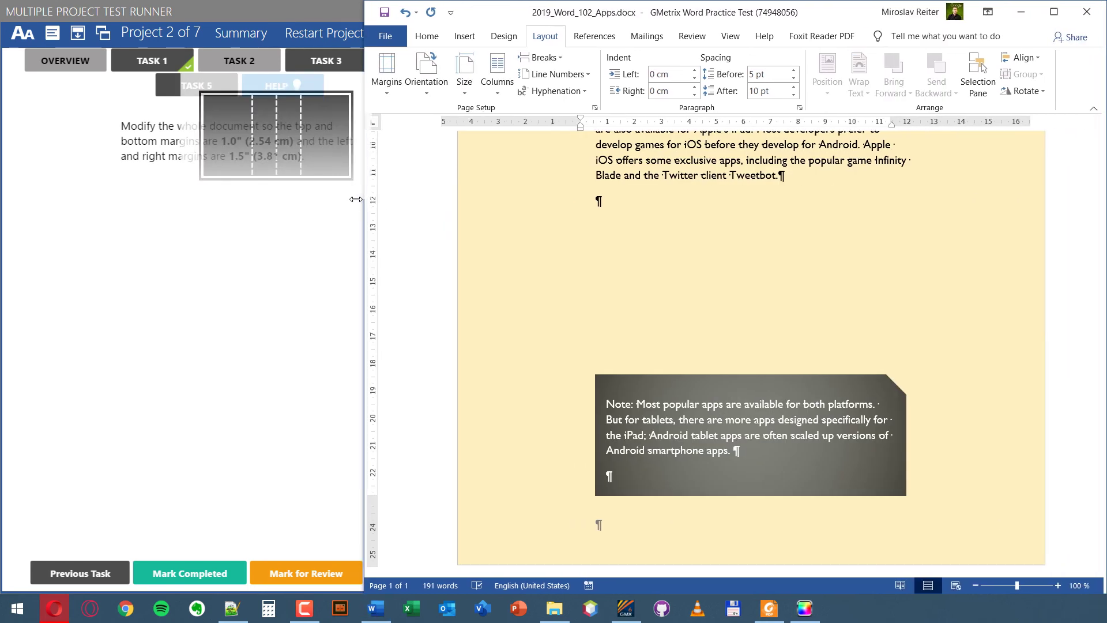
left_click_drag(372, 197, 344, 198)
scroll(520, 198, "up", 8)
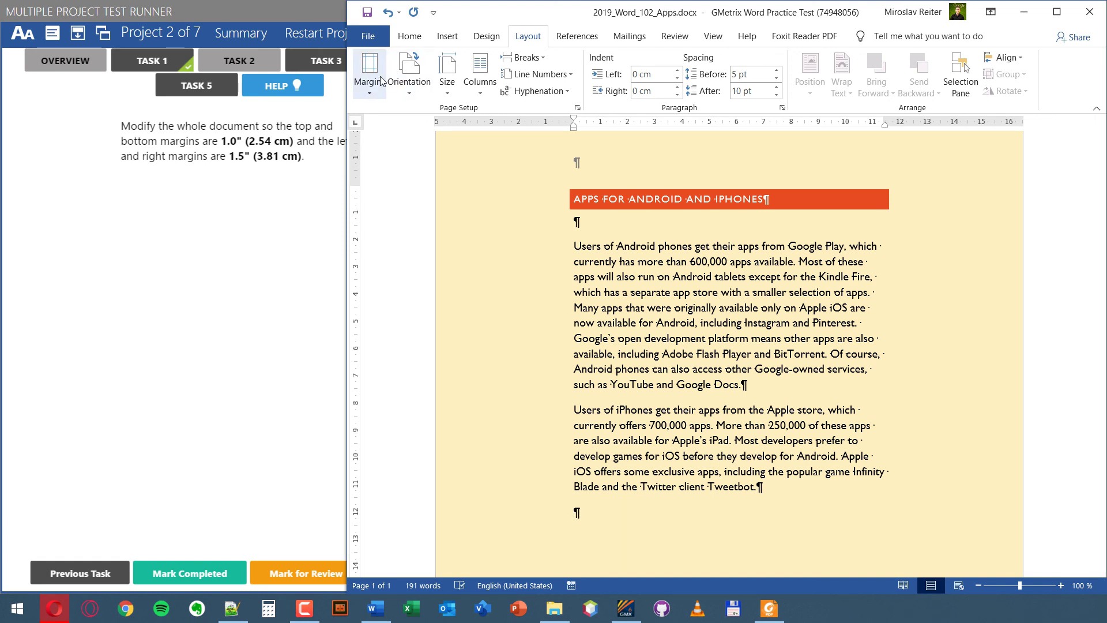
Set the left and right margins to 3,81 cm in Custom Margins
left_click(369, 97)
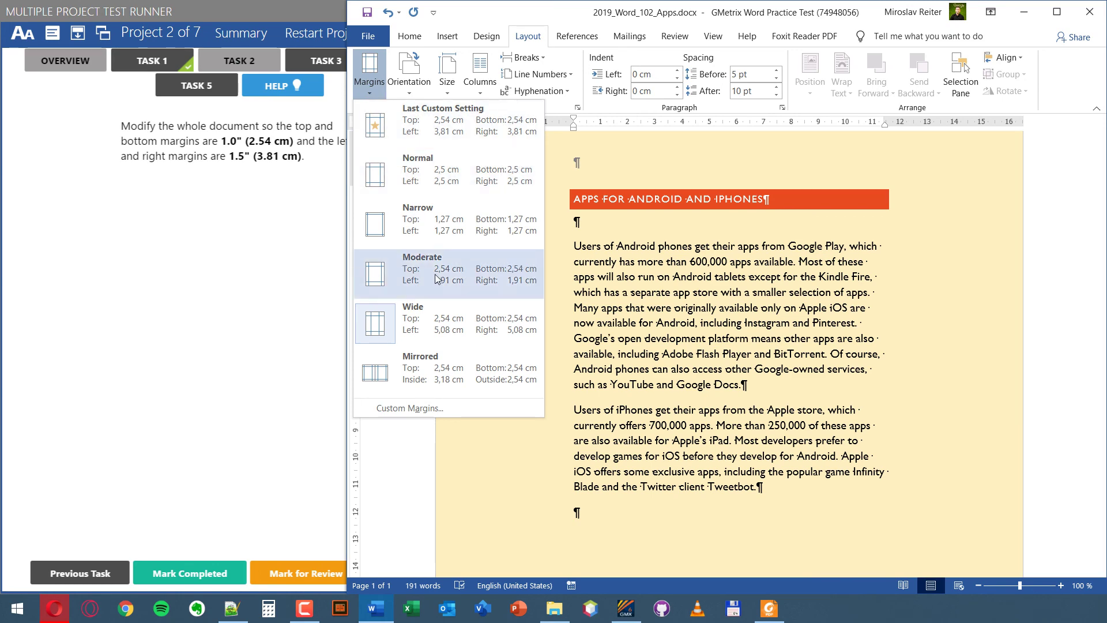
left_click(467, 408)
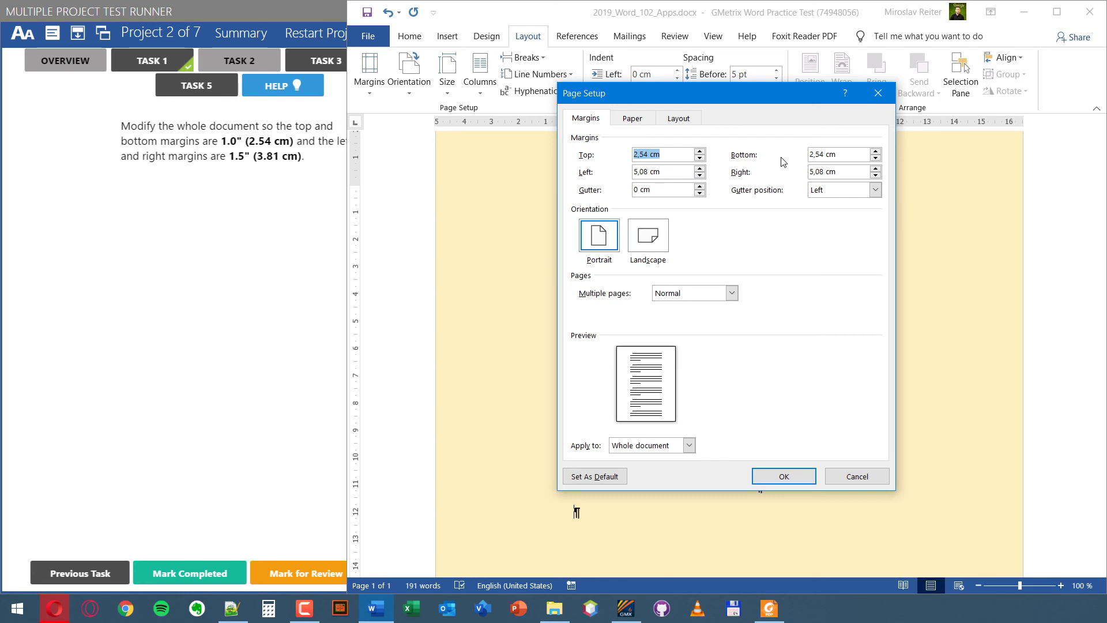
double_click(647, 172)
type("3")
type(",81")
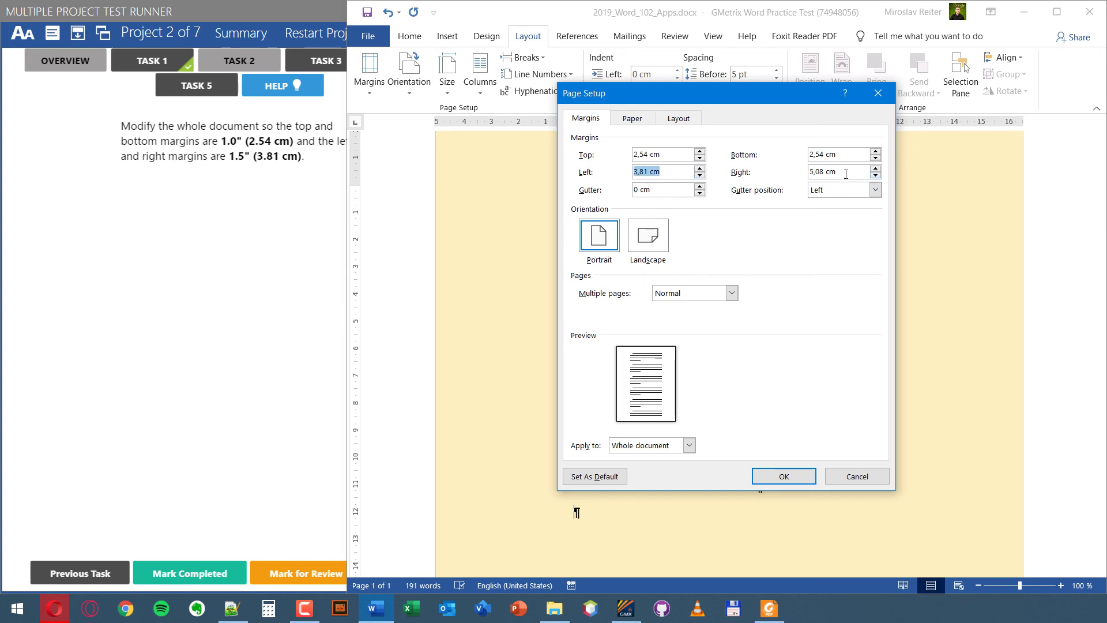
key("Tab")
type("3,81 cm")
left_click(767, 476)
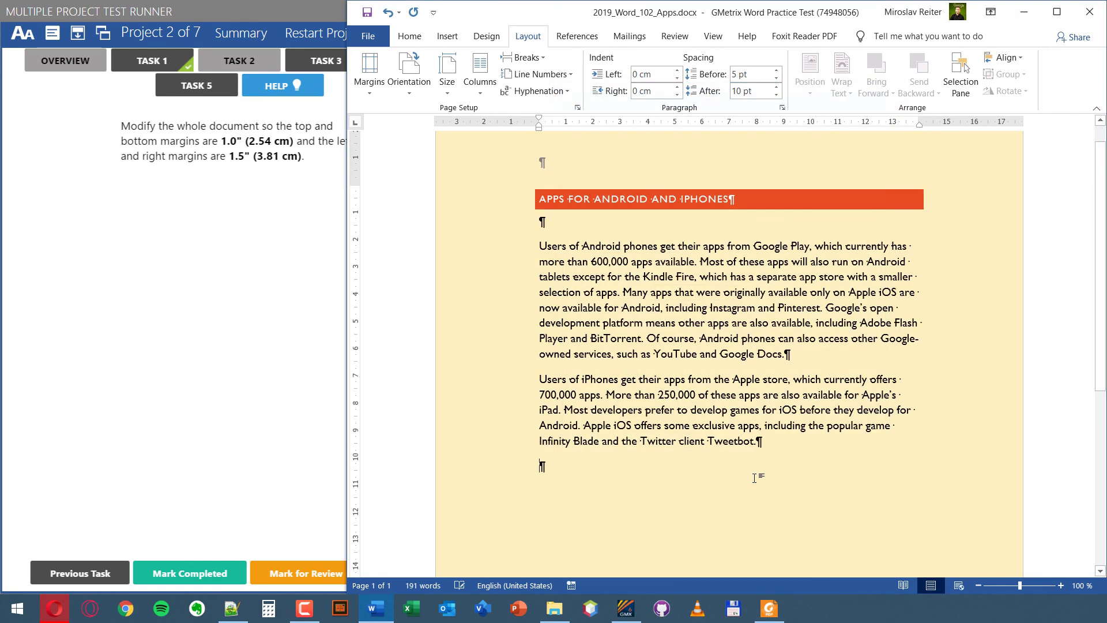
Undo the accidental paragraph indent change and mark the margins task completed
scroll(478, 406, "up", 1)
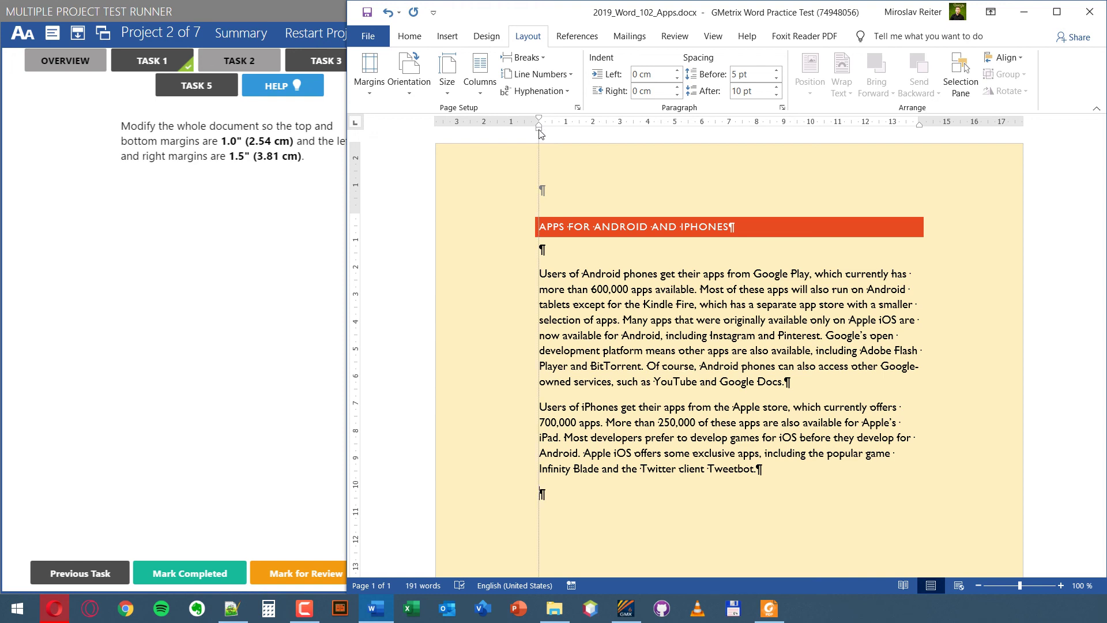
left_click_drag(540, 134, 540, 133)
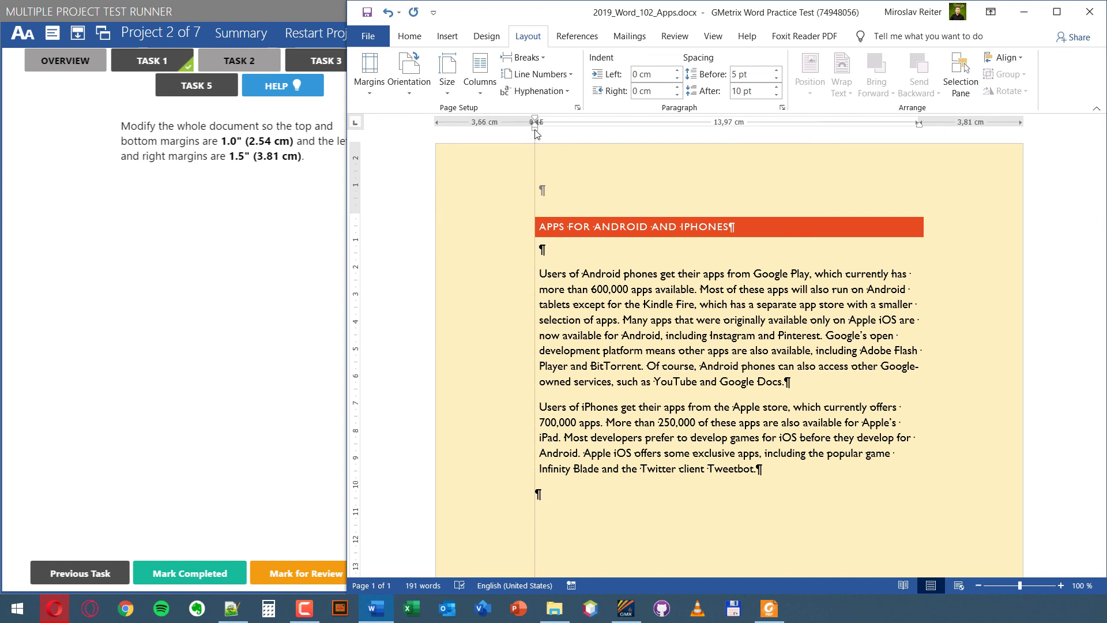
left_click_drag(539, 134, 549, 134)
left_click(385, 15)
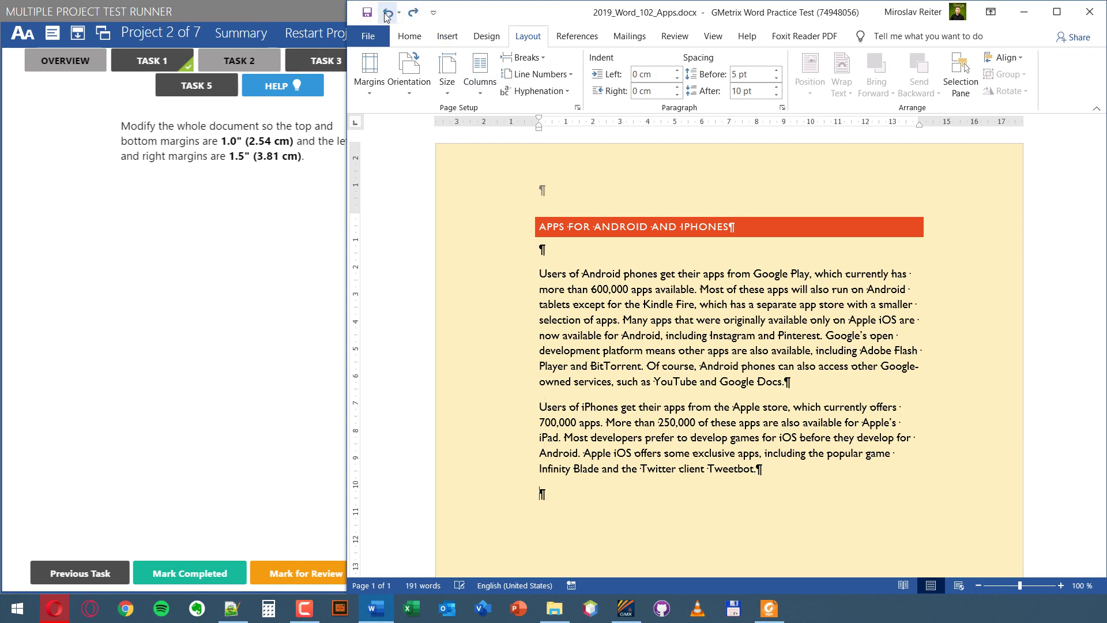
left_click(164, 574)
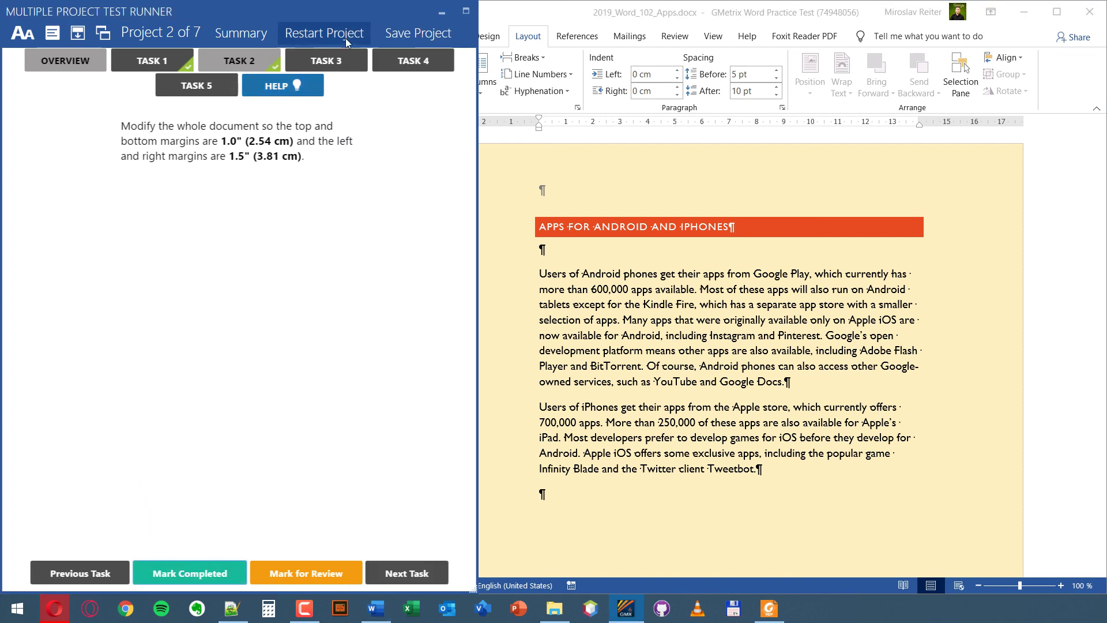
Open the style set task and pick Lines (Simple) from the Design tab's style set gallery
left_click(333, 62)
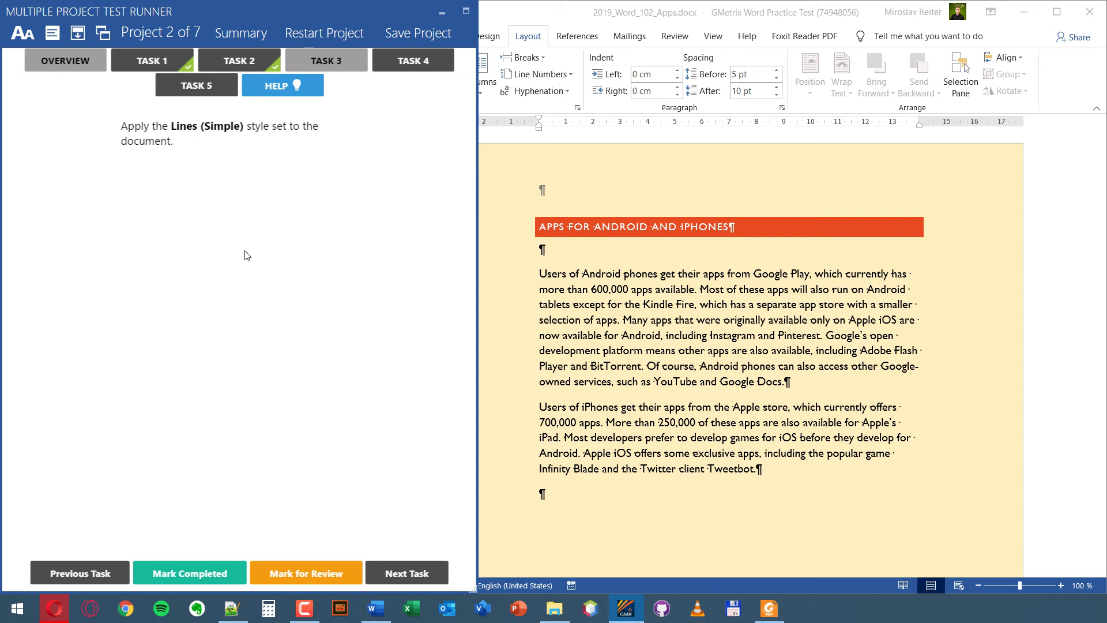
left_click(628, 365)
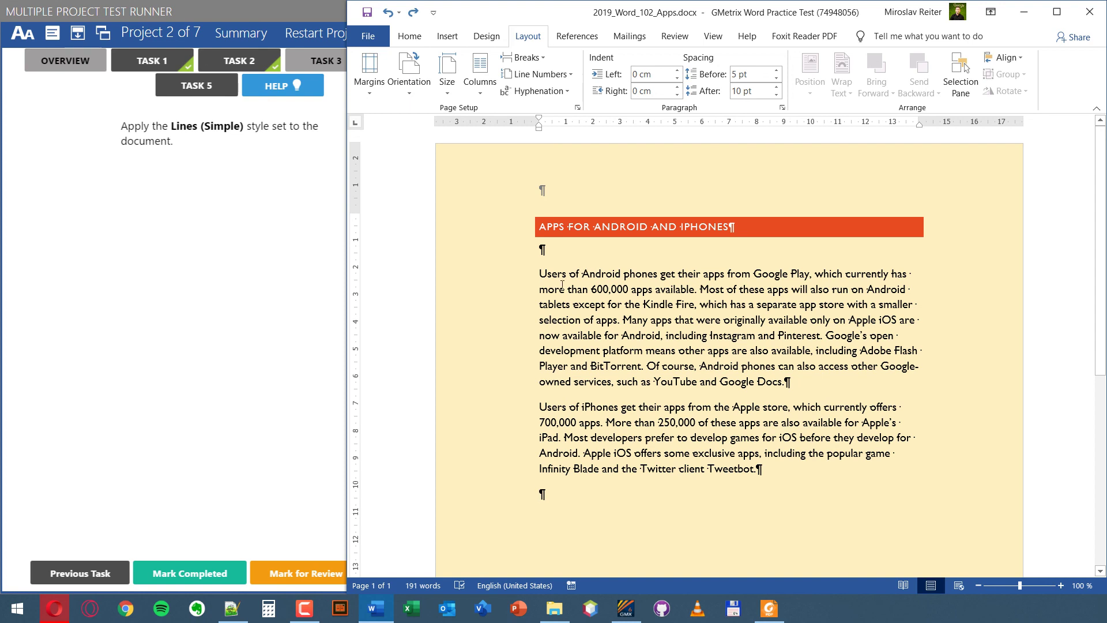
left_click(487, 37)
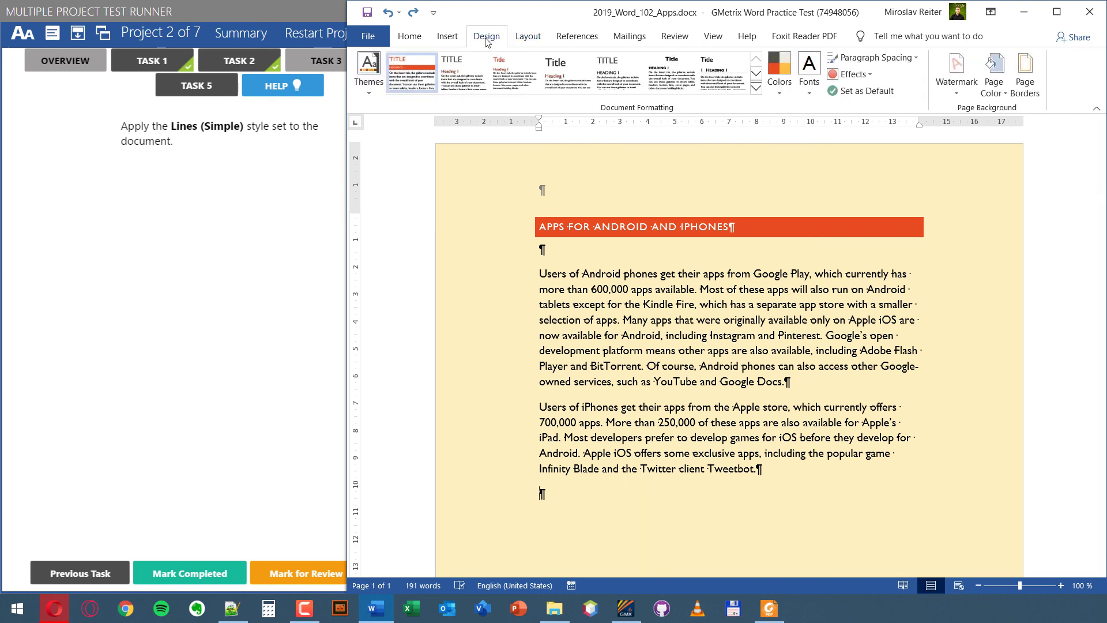
left_click(366, 91)
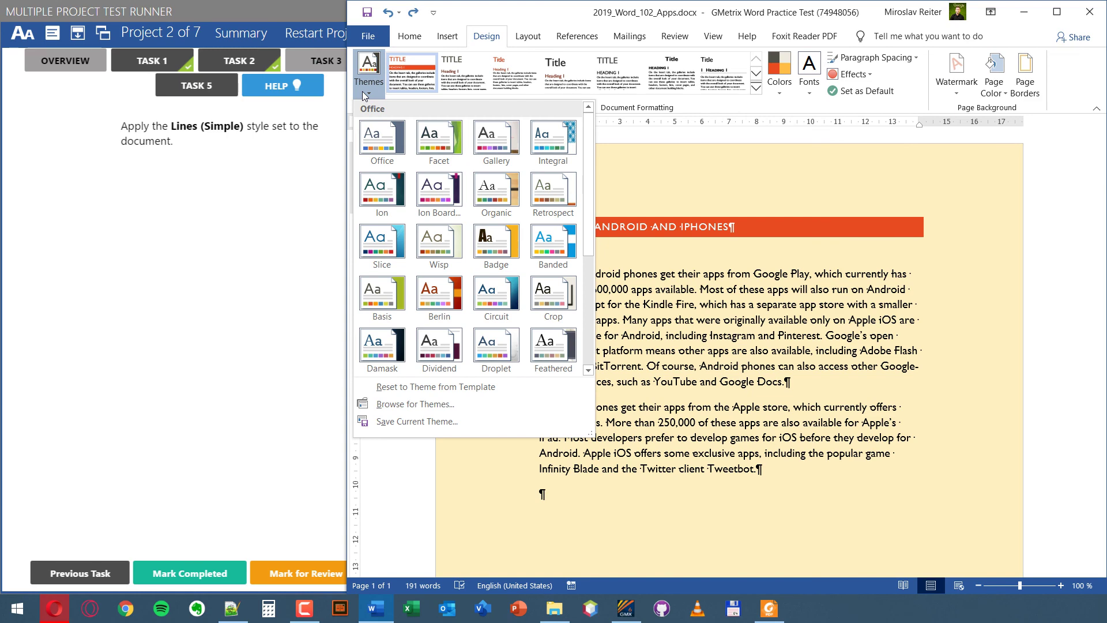
left_click(757, 89)
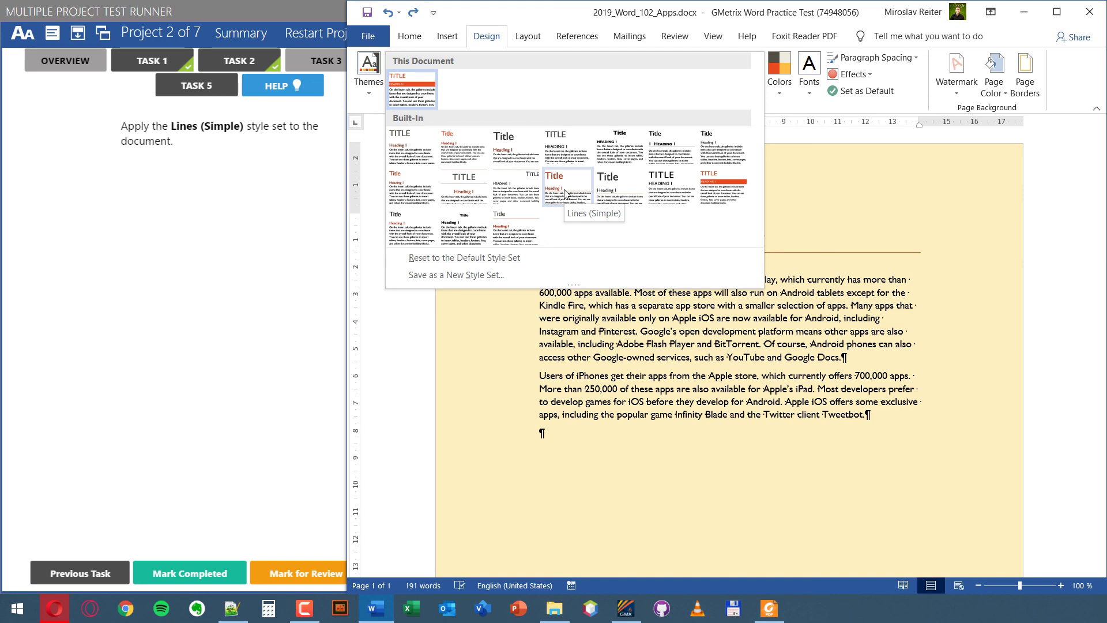
left_click(565, 192)
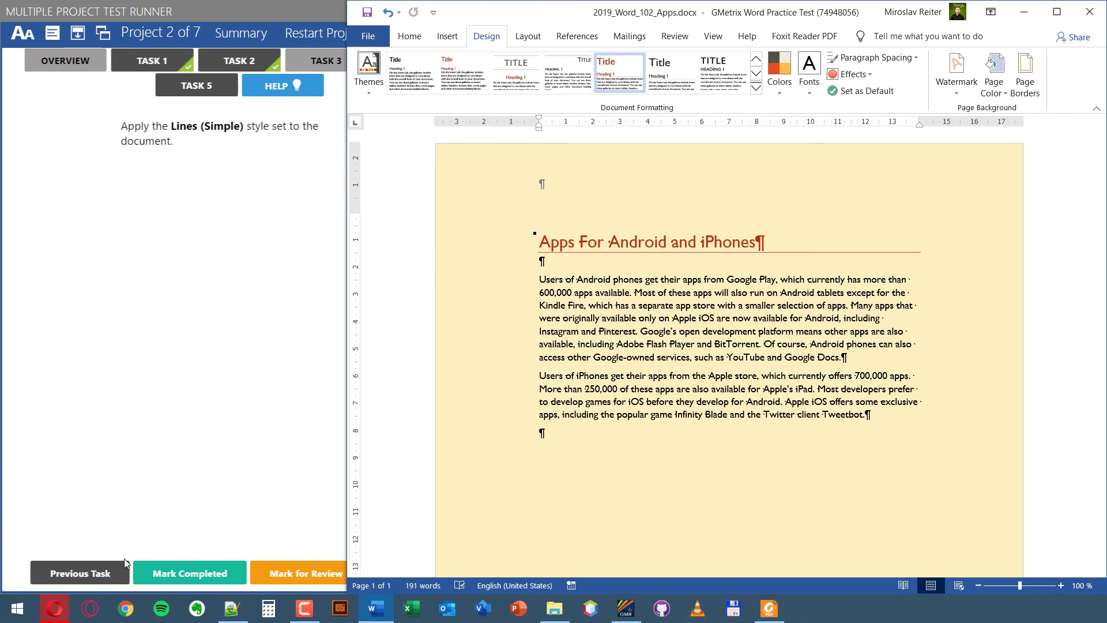
Mark Task 3 completed, move on to Task 4, and open Word's Page Borders dialog
left_click(182, 579)
left_click(403, 62)
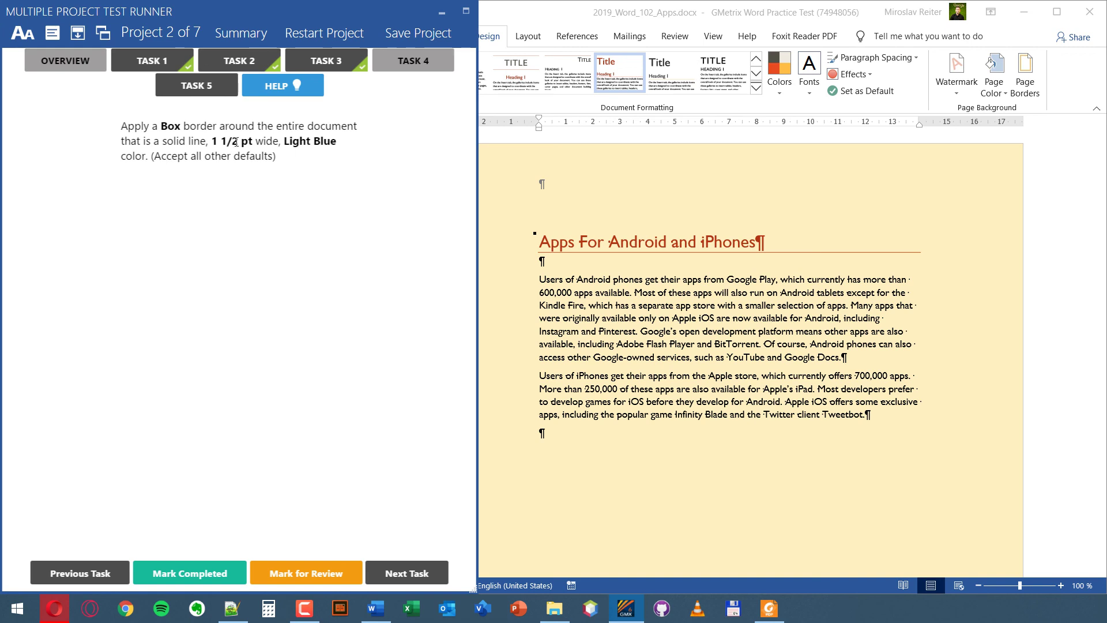
left_click(714, 349)
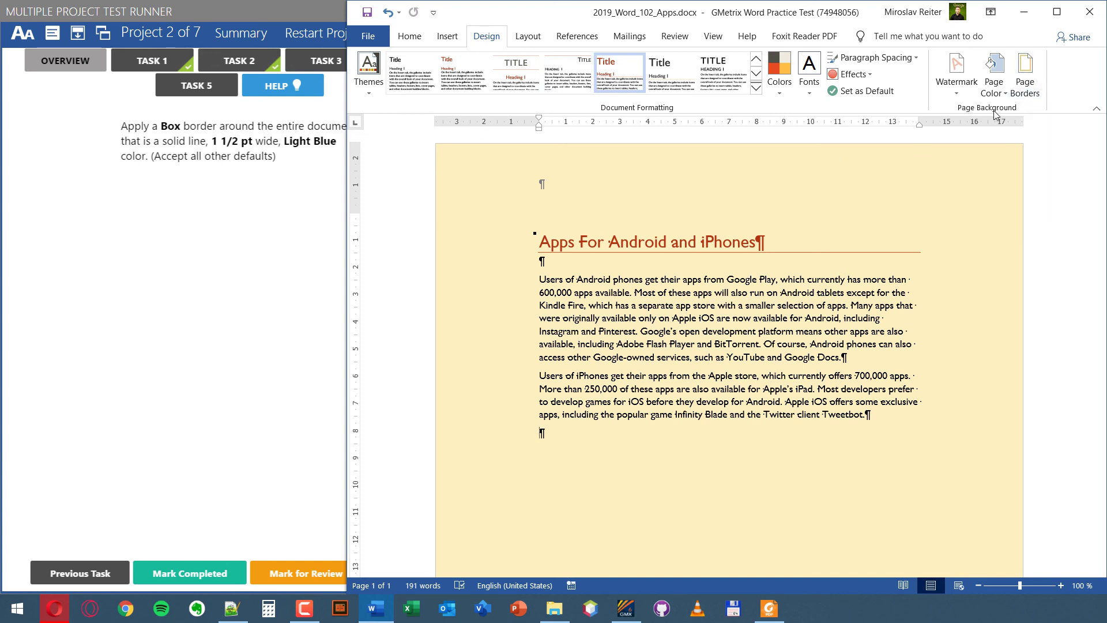
left_click(1021, 77)
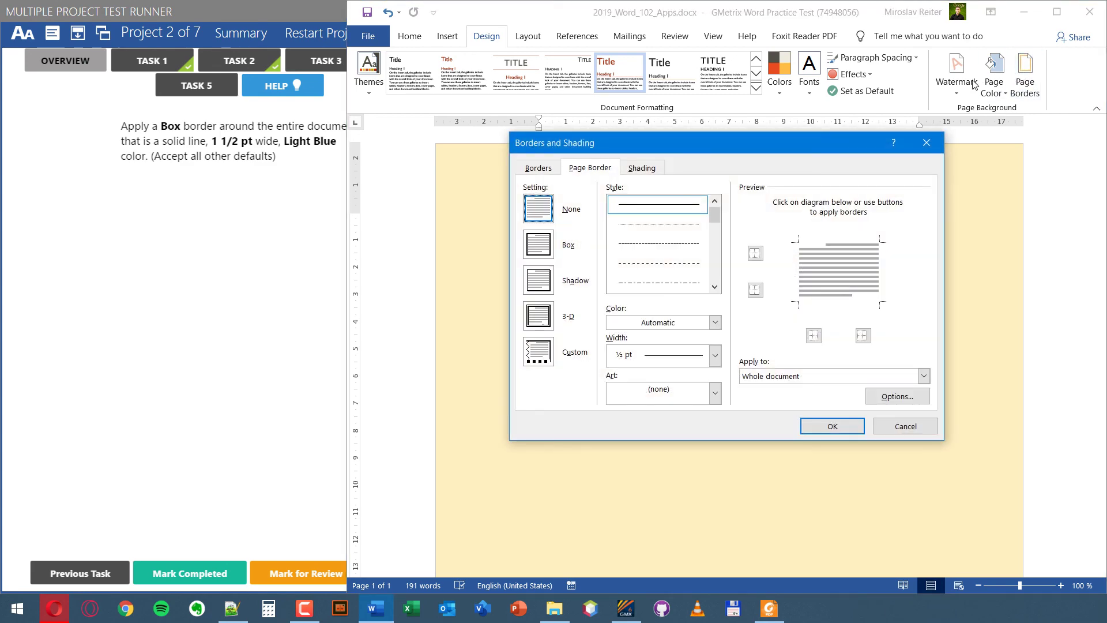
Apply a Box page border in Light Blue at 1 ½ pt width, then mark Task 4 completed
left_click(540, 244)
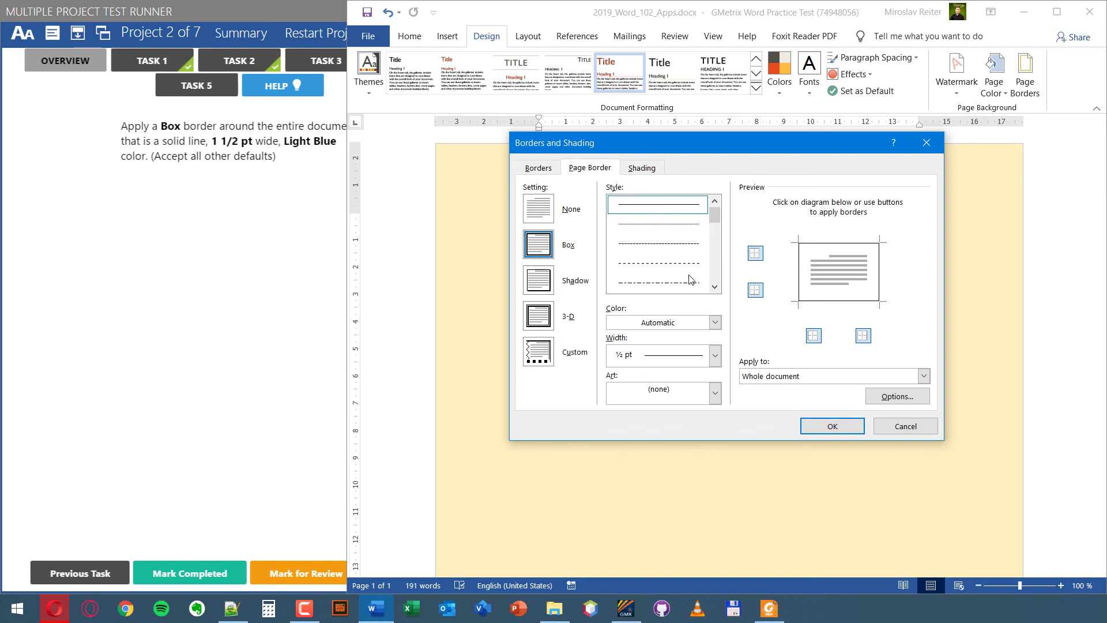
left_click(663, 323)
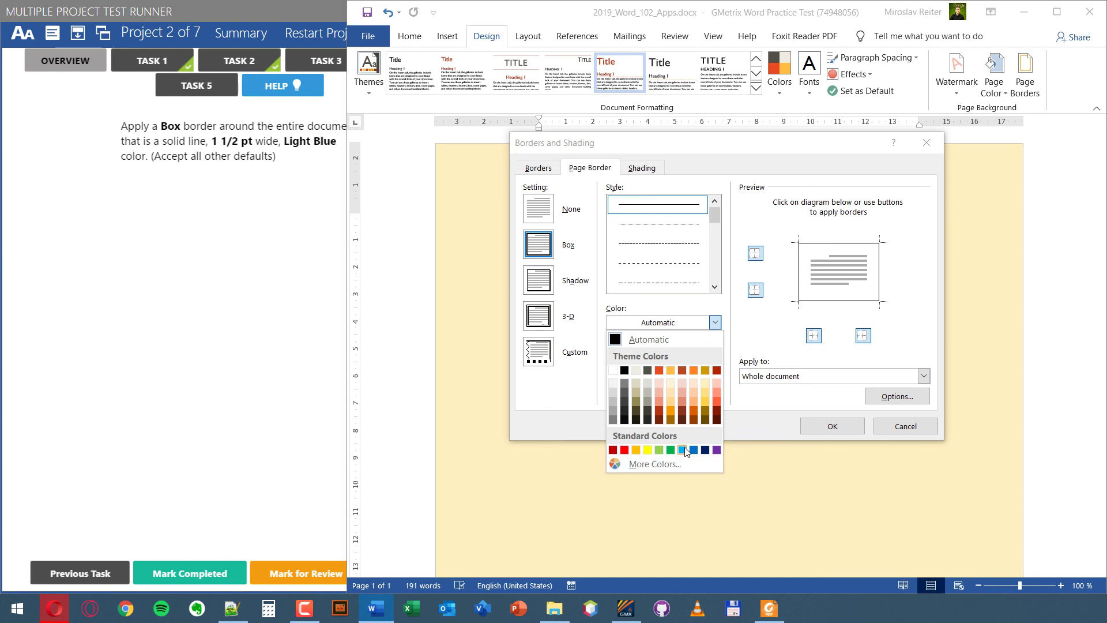
left_click(683, 450)
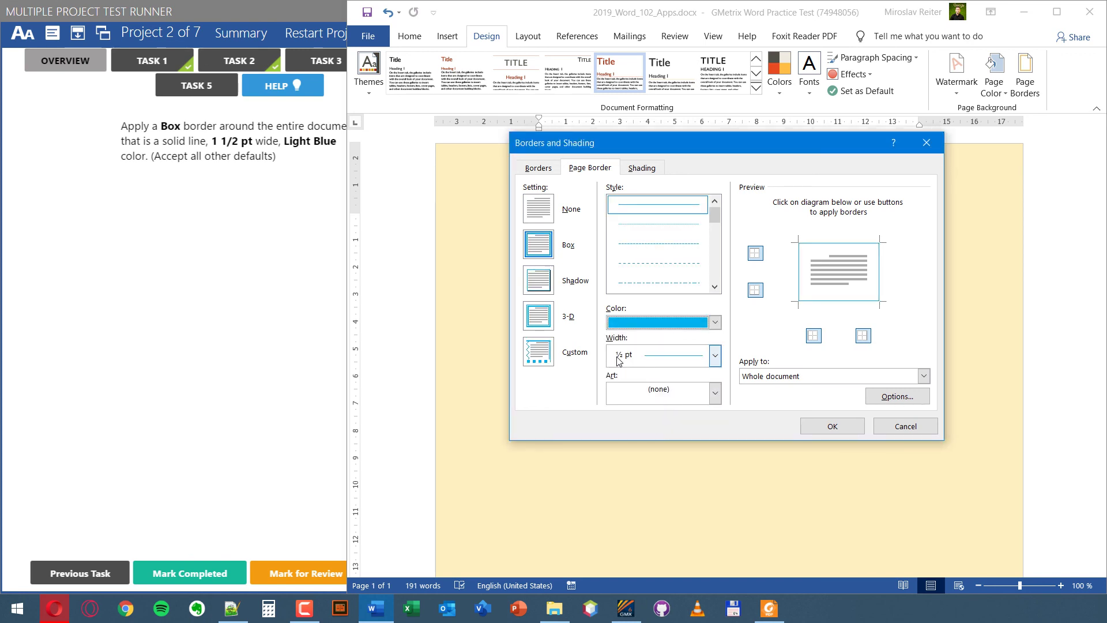
left_click(715, 355)
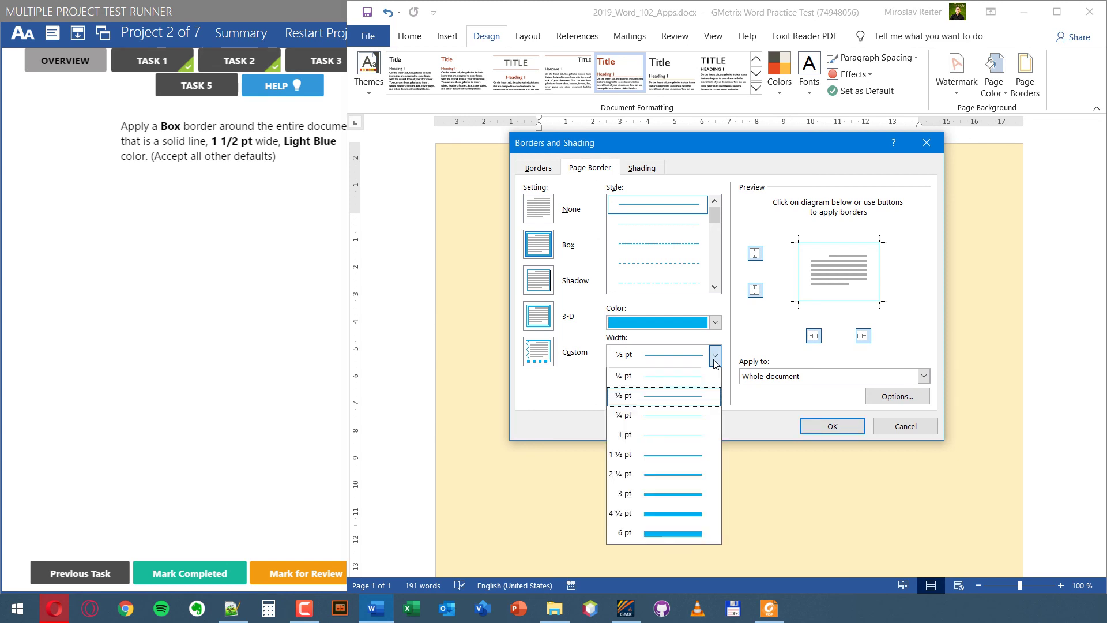
left_click(663, 456)
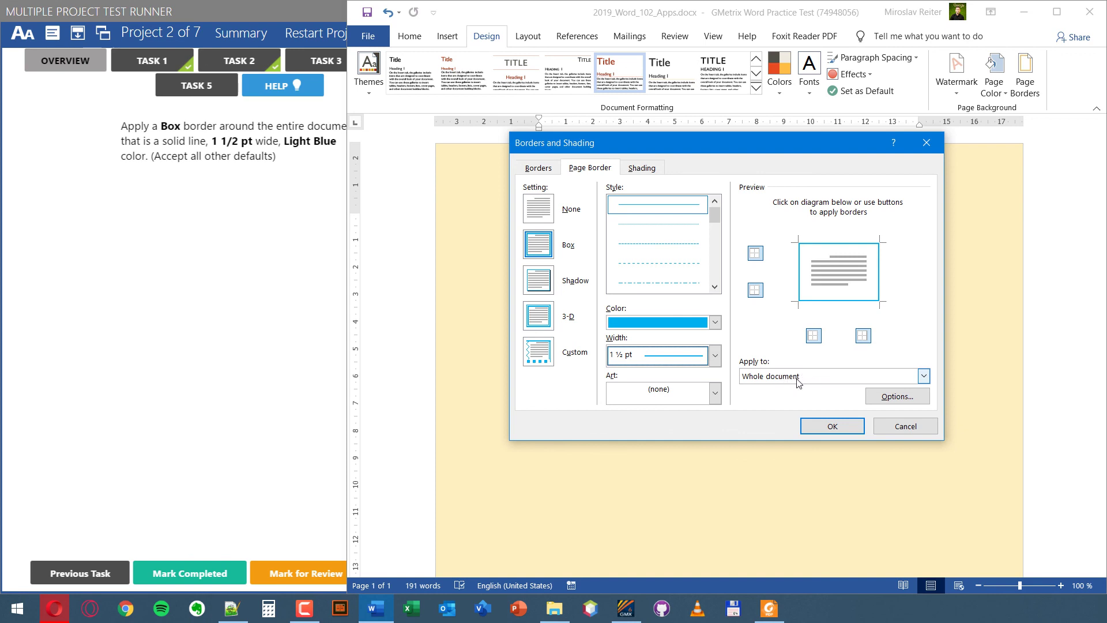
left_click(833, 426)
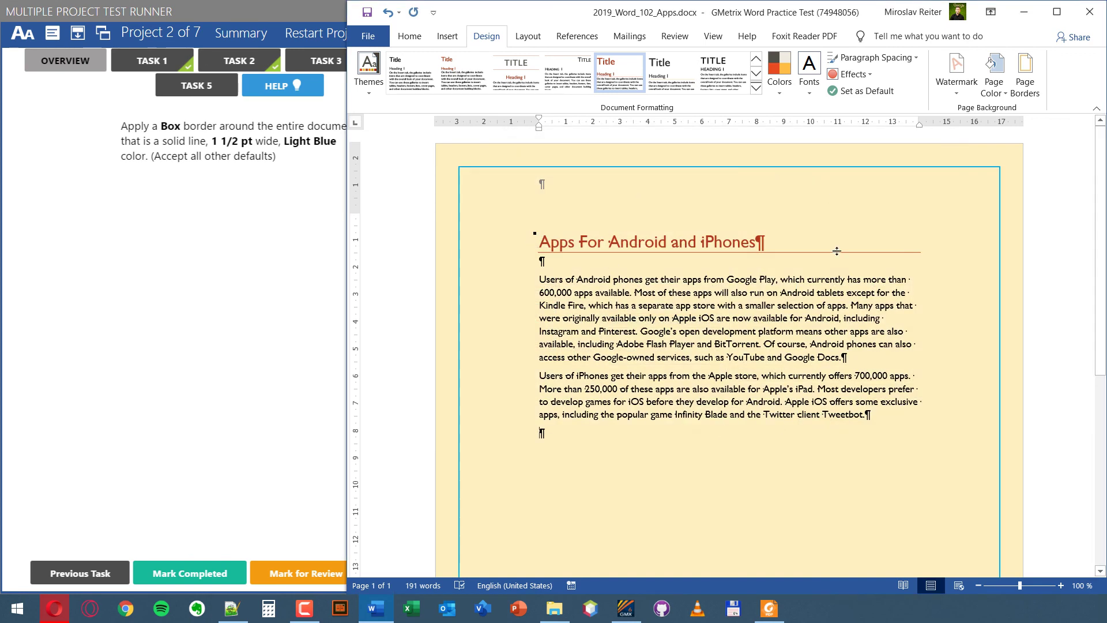
left_click(174, 573)
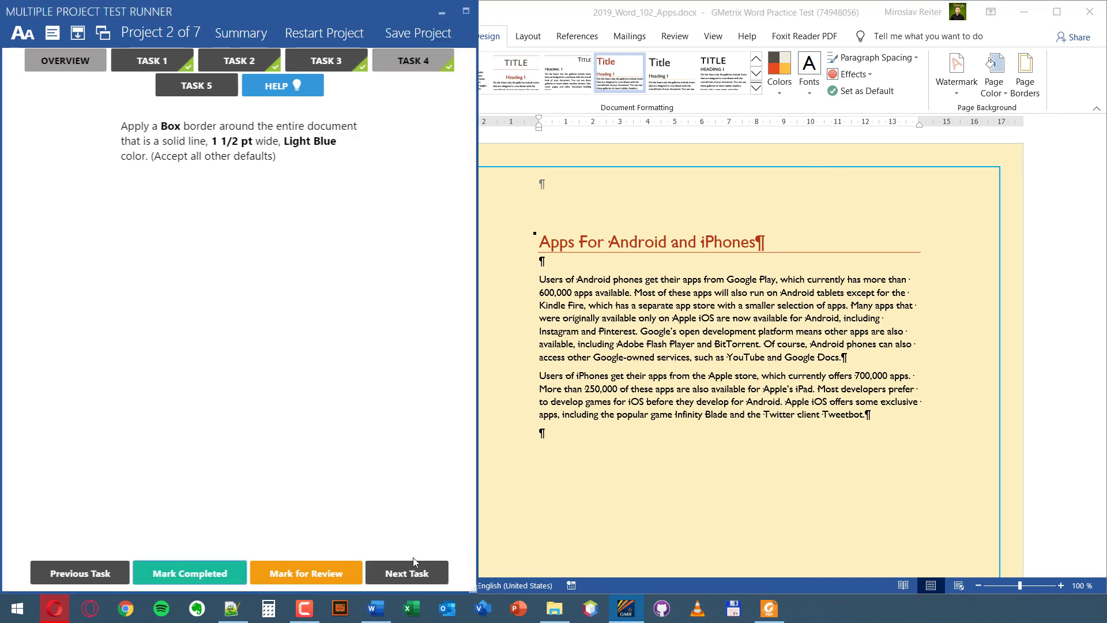
Move on to Task 5 and put the cursor on the empty line below the heading
left_click(406, 572)
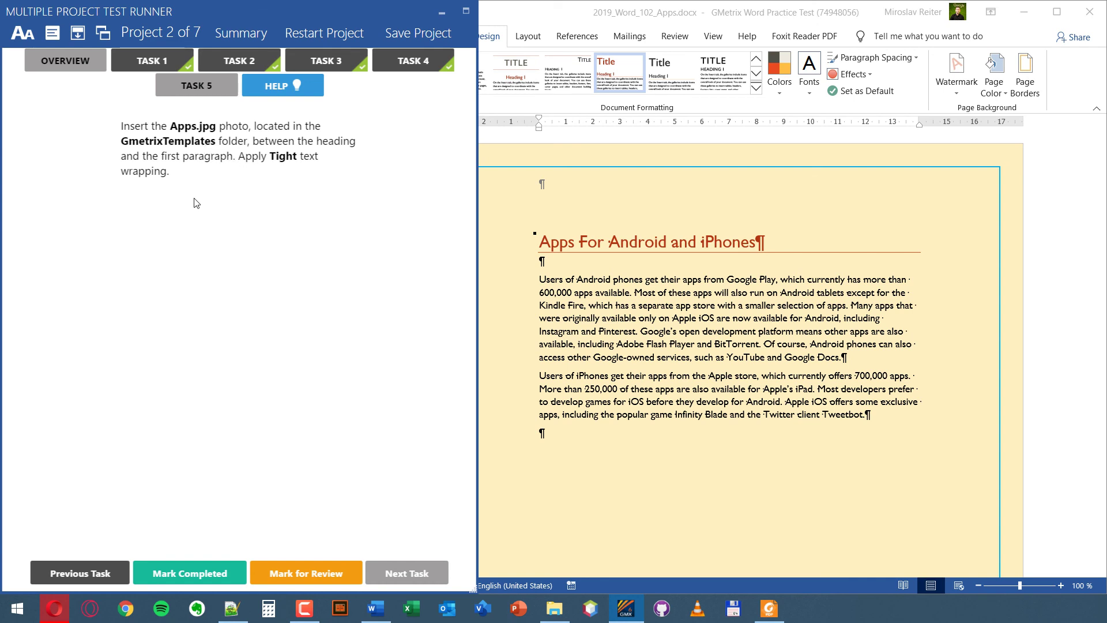
left_click(617, 226)
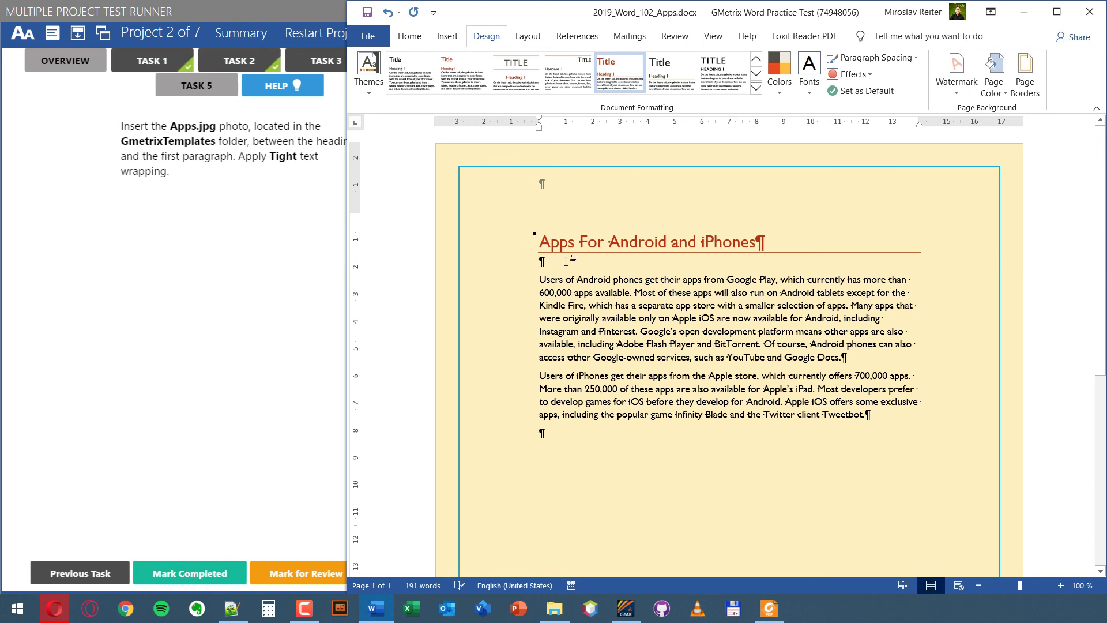
left_click(561, 262)
Insert Apps.jpg from Dokumenty > GMetrixTemplates at the cursor
left_click(448, 36)
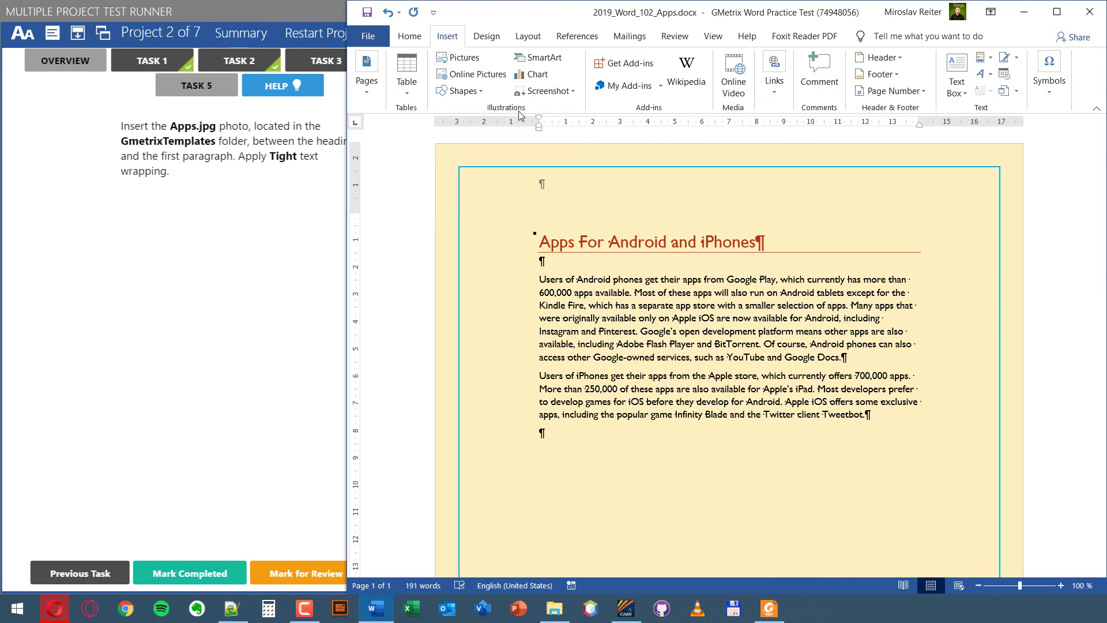
left_click(464, 58)
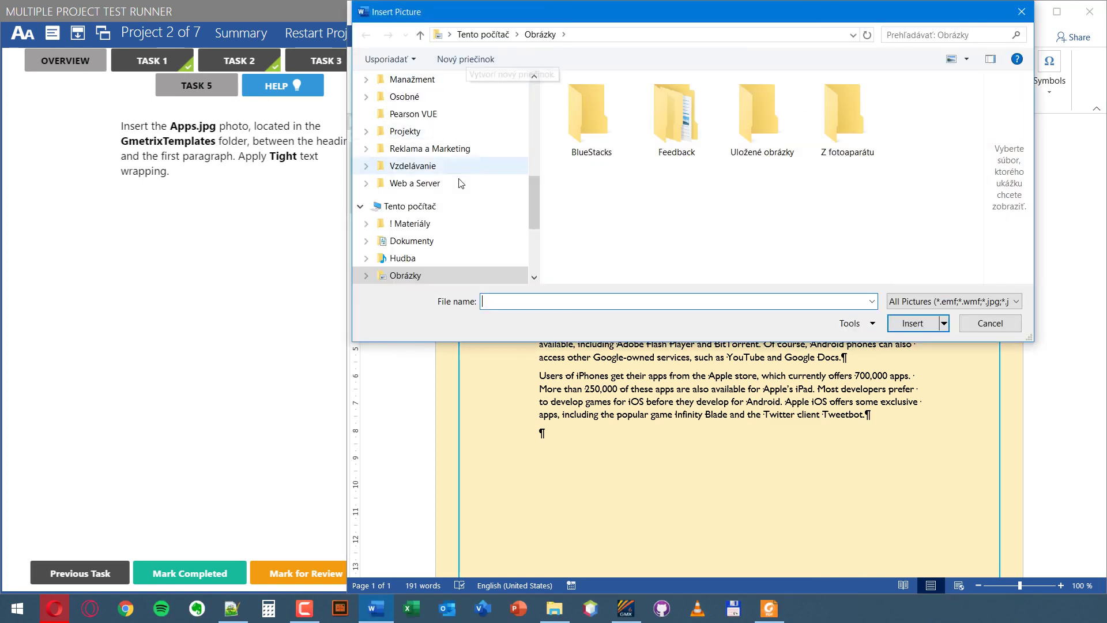
mouse_move(412, 240)
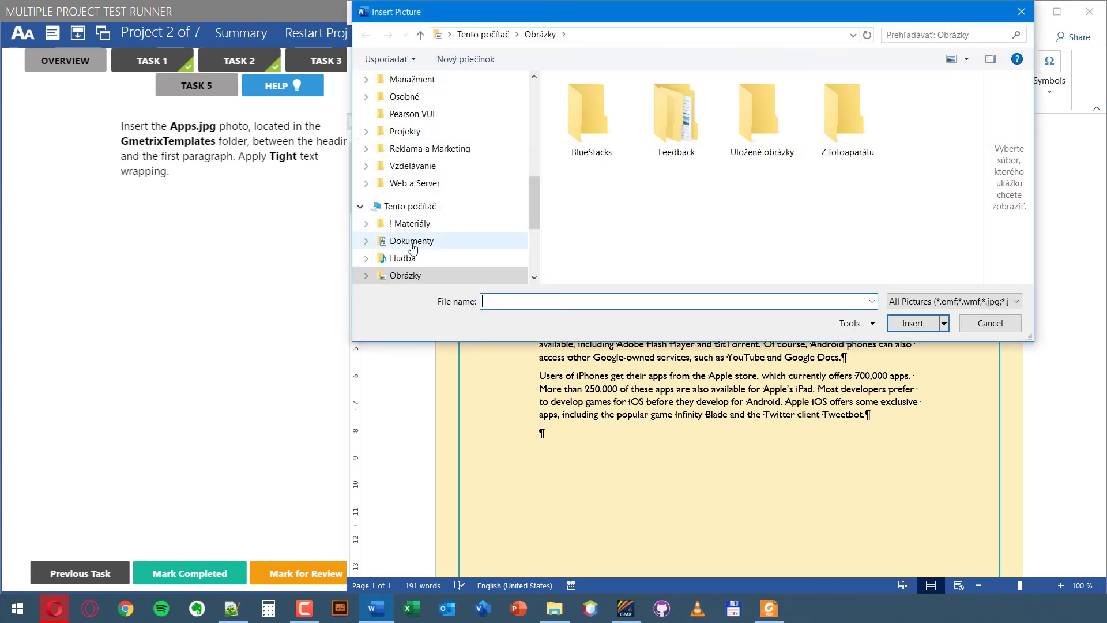
left_click(428, 247)
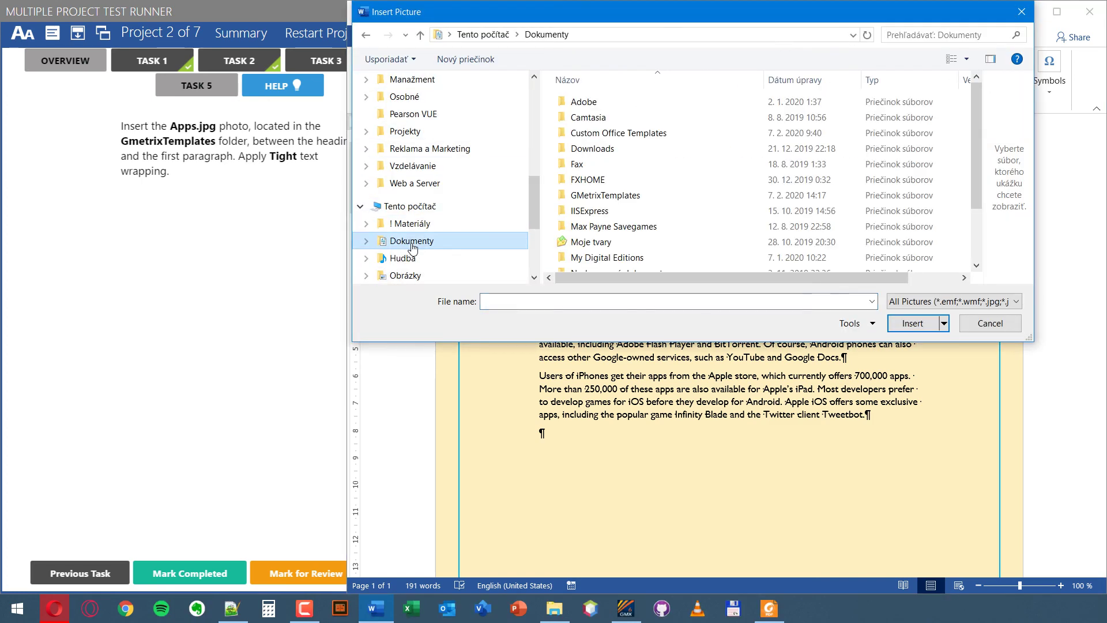
double_click(606, 196)
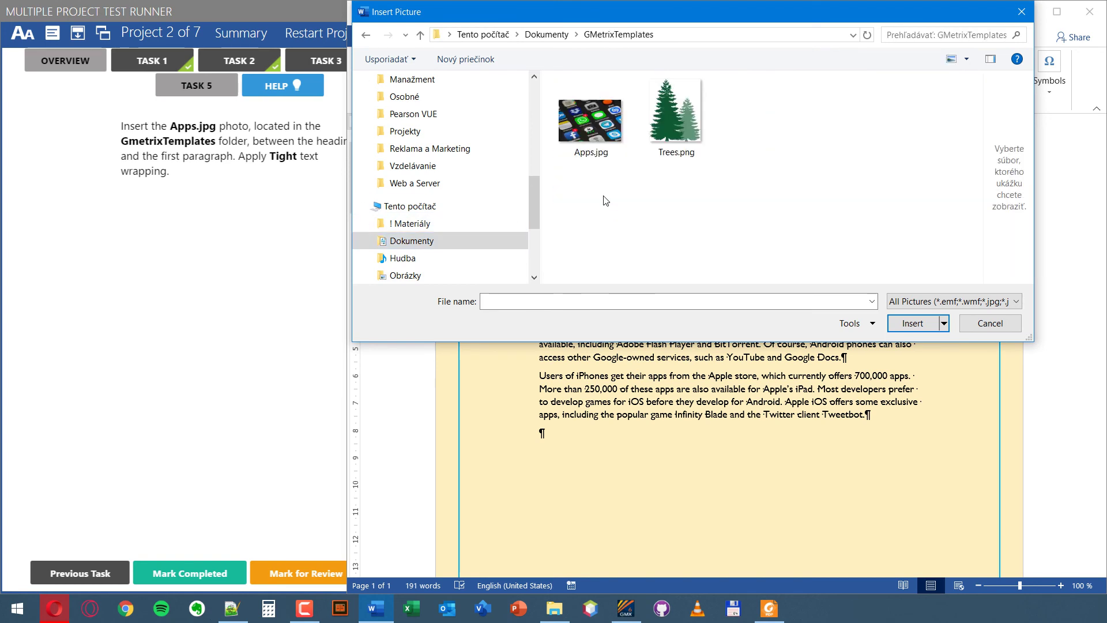
left_click(602, 123)
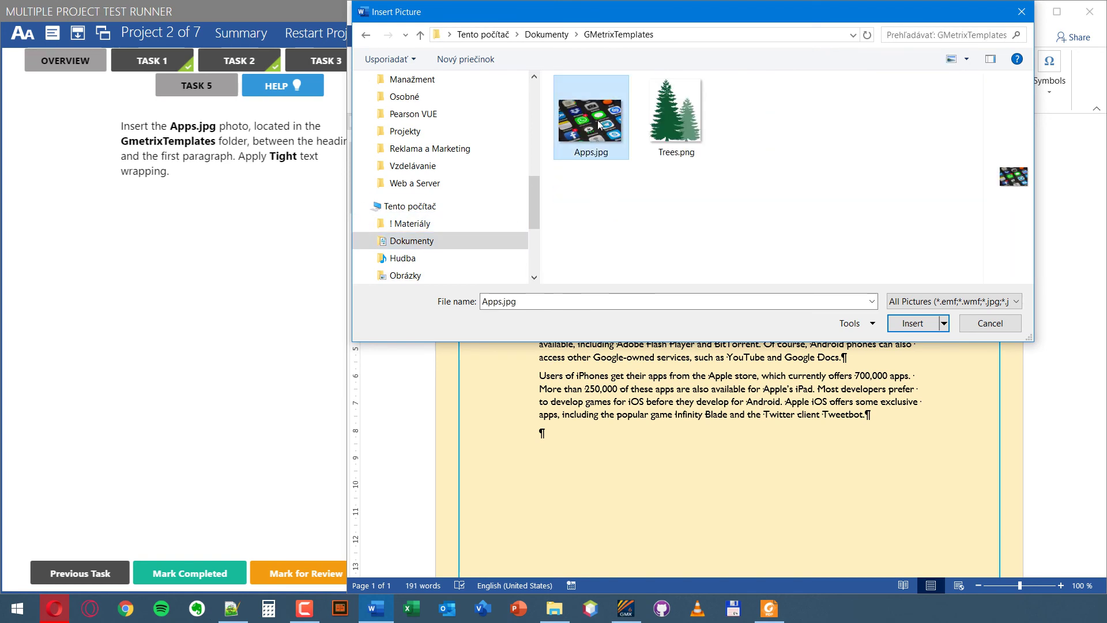
double_click(600, 124)
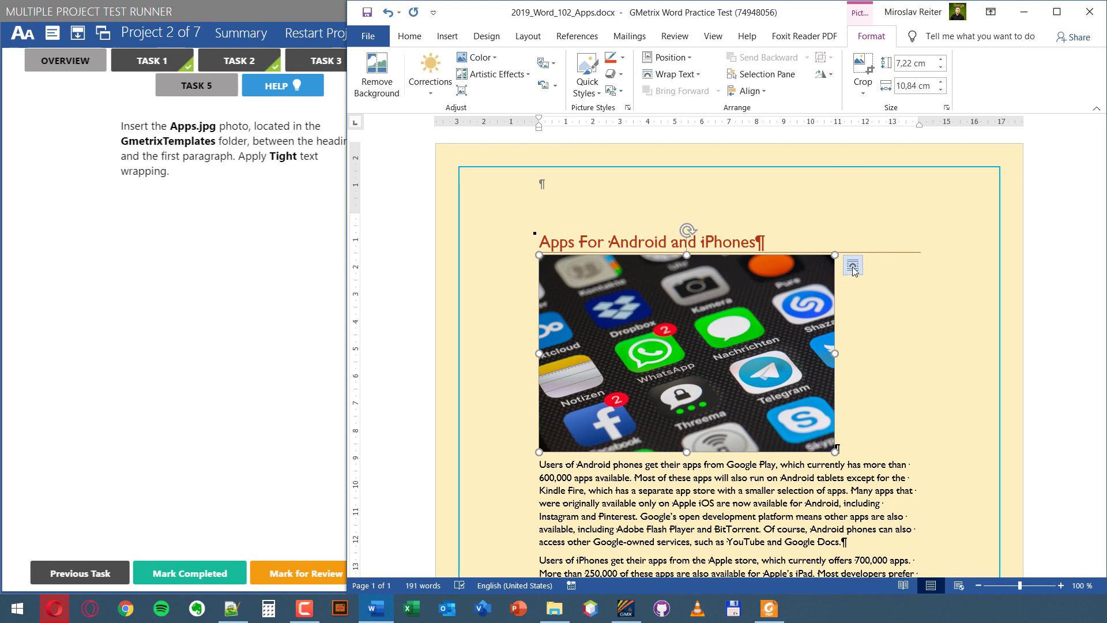
Set the Apps.jpg picture's text wrapping to Tight so the first paragraph flows beside it
left_click(852, 266)
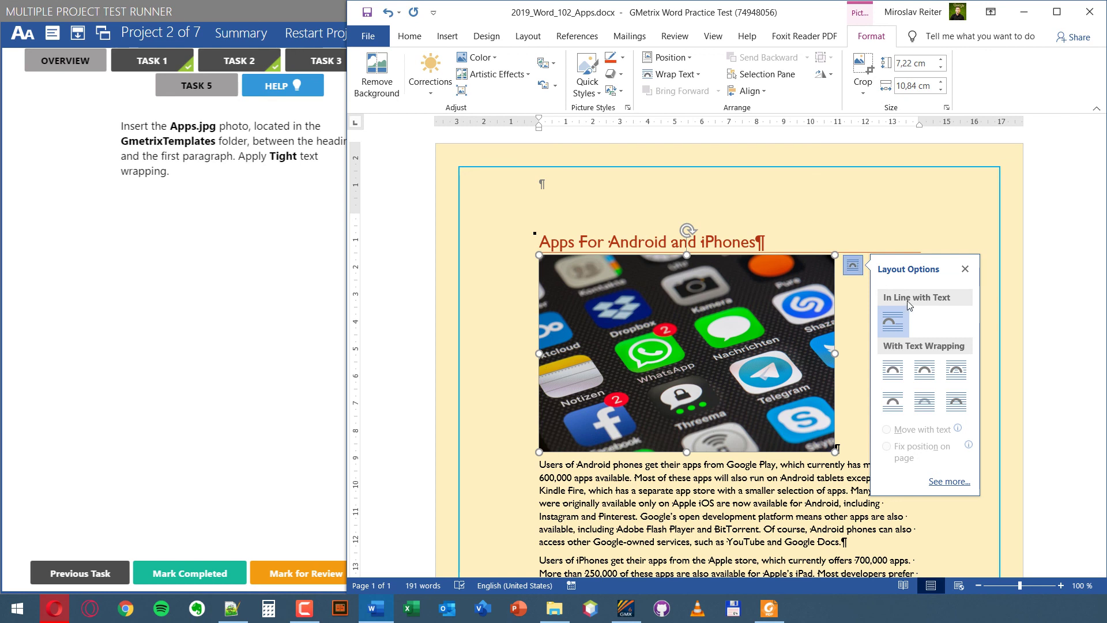
right_click(777, 290)
mouse_move(821, 516)
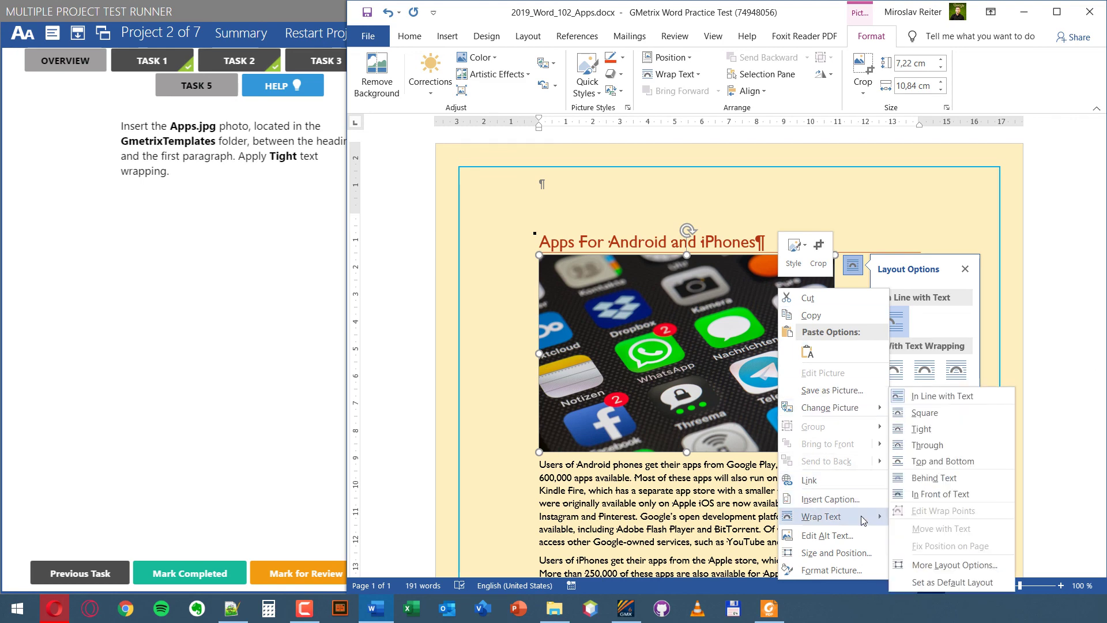
left_click(923, 430)
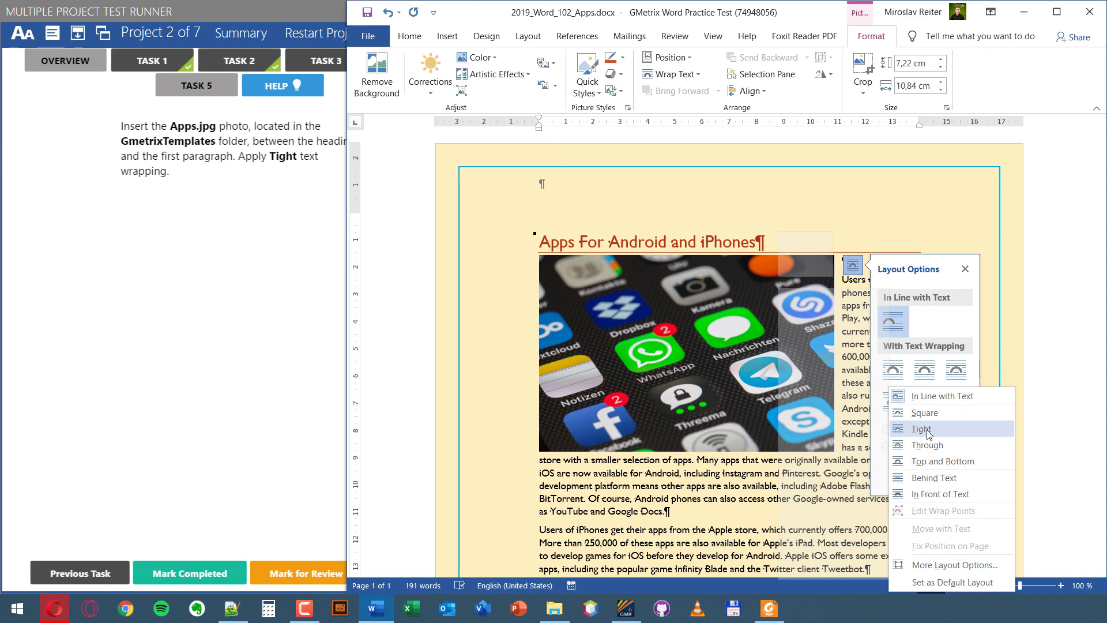
left_click(697, 317)
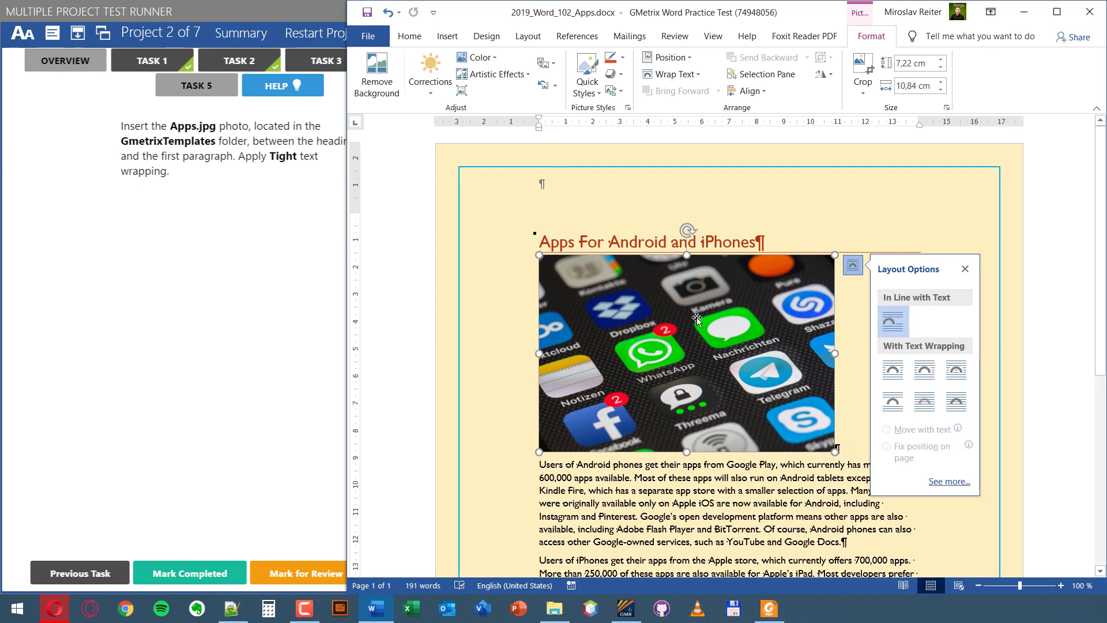
left_click(924, 369)
left_click(748, 498)
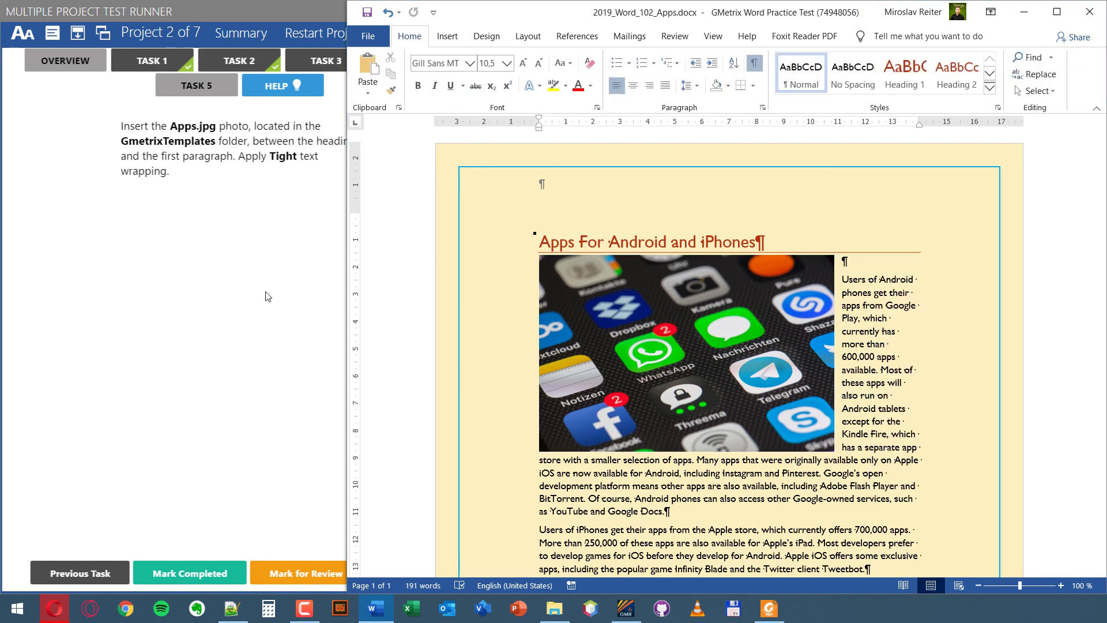
Mark Task 5 as completed in the test runner
left_click(287, 355)
left_click(161, 577)
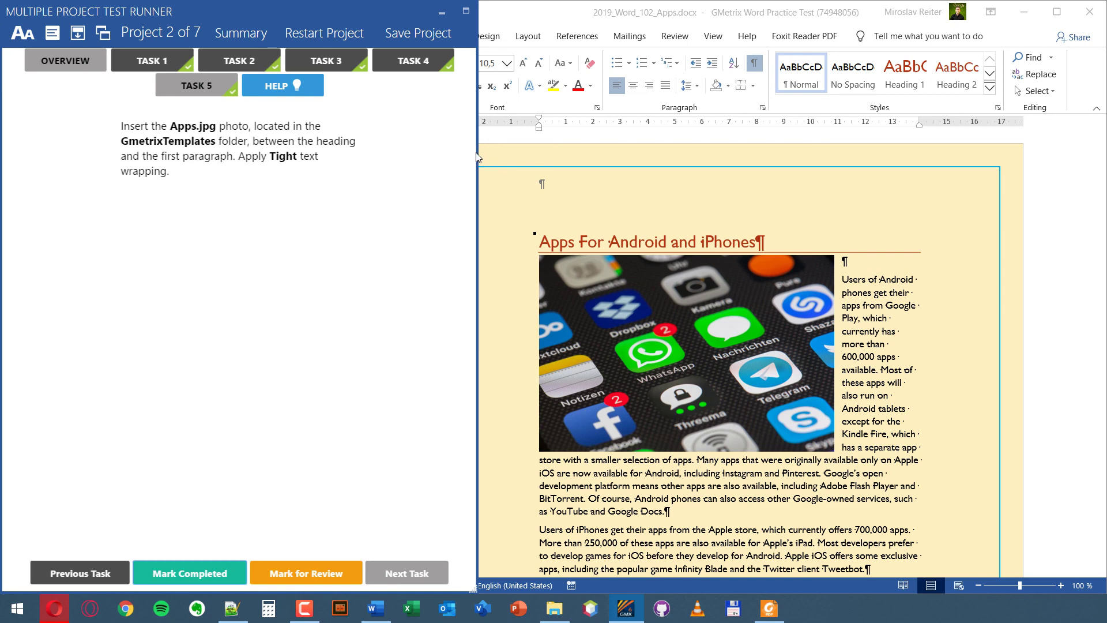
left_click(481, 168)
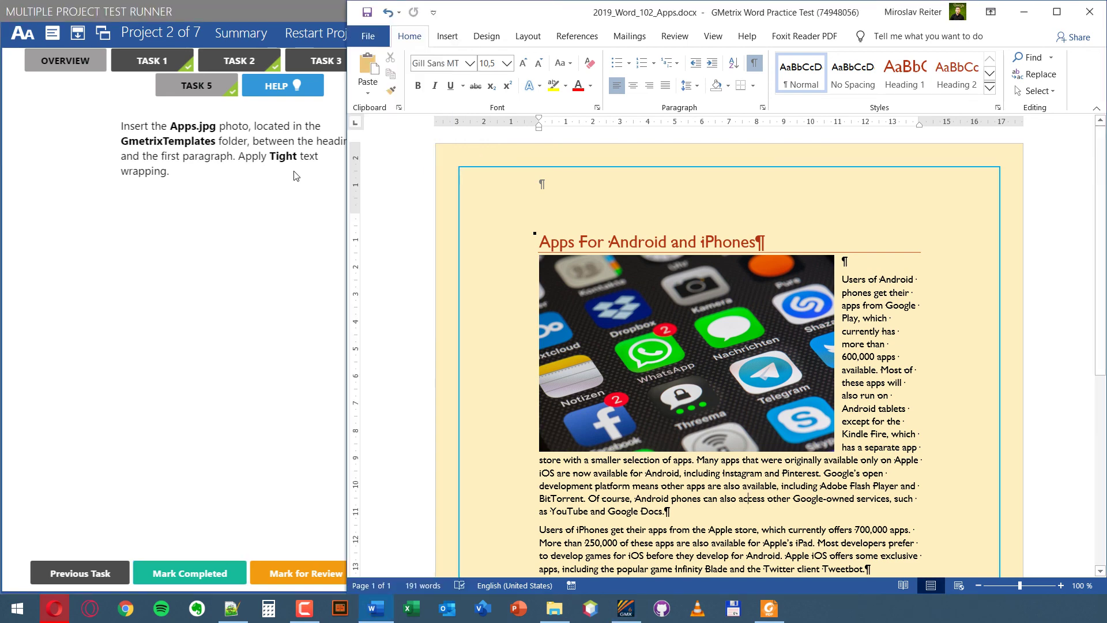
Grade the Apps project in the widened runner, then dismiss the results to reach Project 3 of 7
left_click_drag(478, 200, 658, 199)
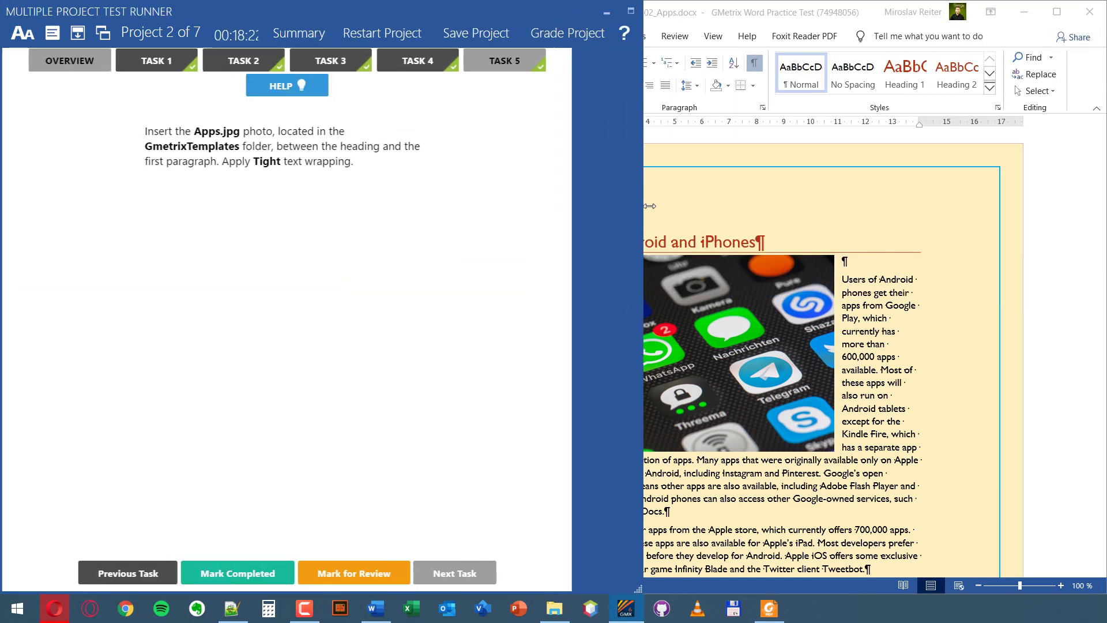
left_click(600, 35)
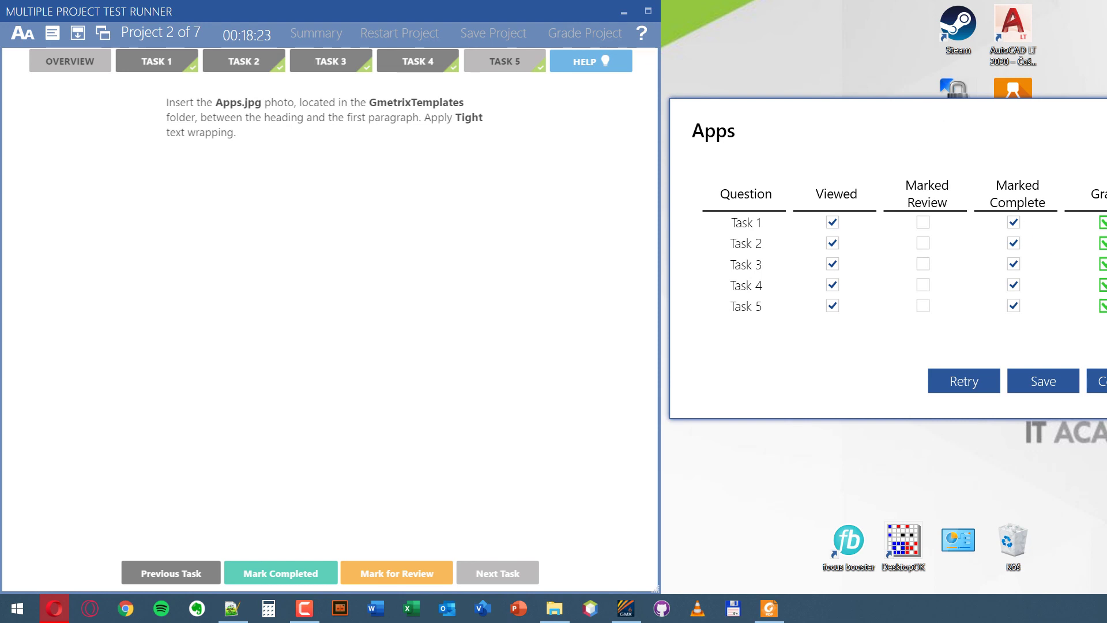
left_click(1098, 381)
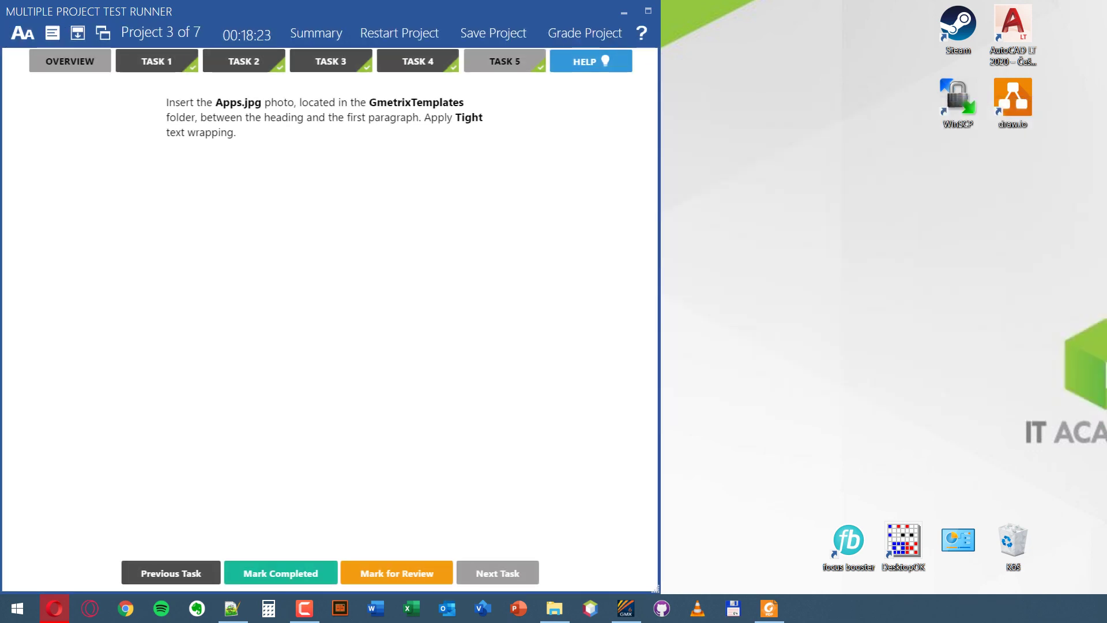